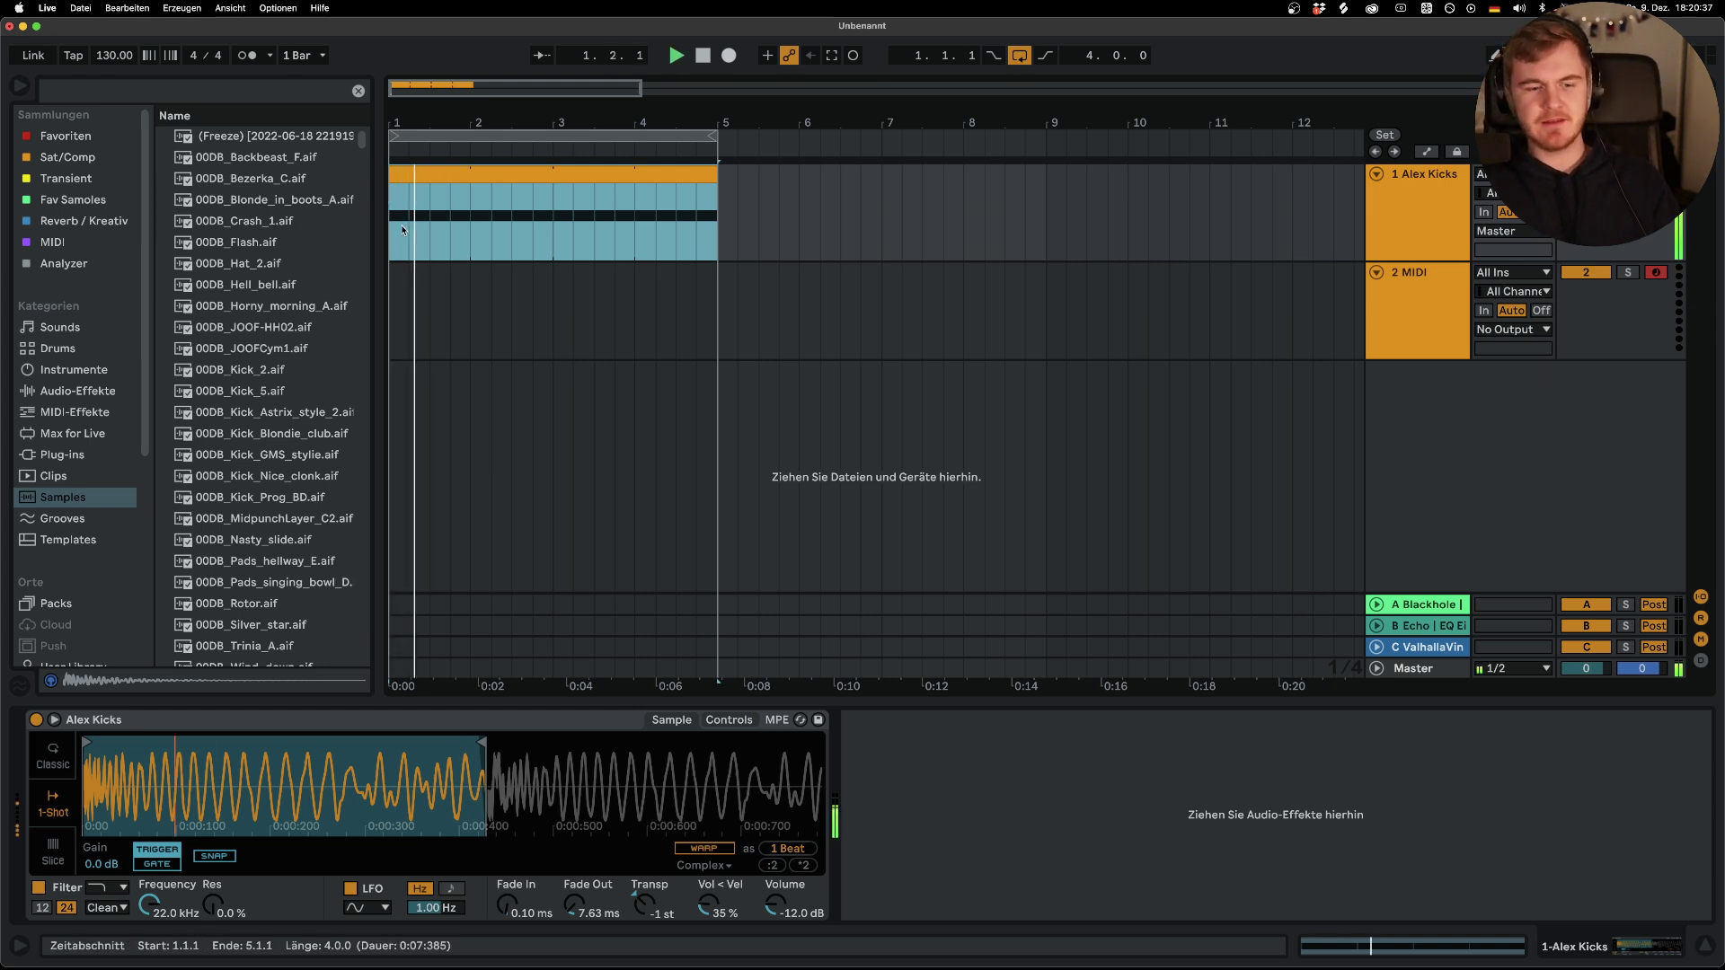
Search the samples for "909 tom" and load Tom-909-Low.aif onto the MIDI track behind the Rozzer step sequencer
left_click(399, 310)
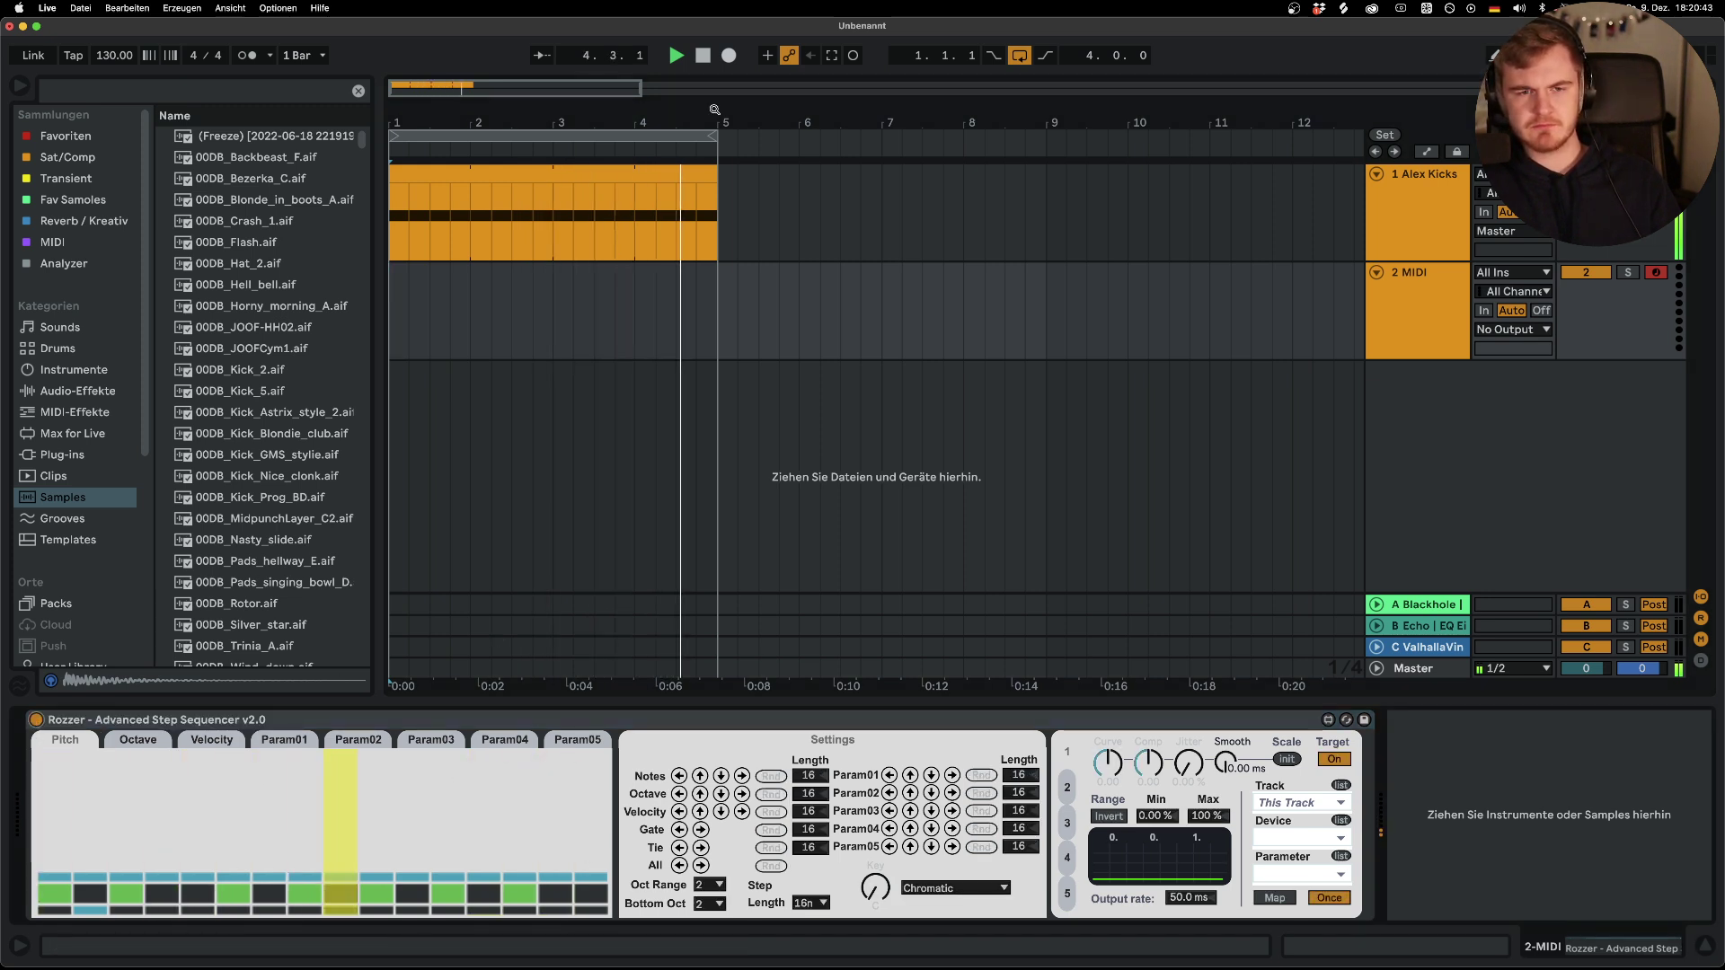
left_click(59, 393)
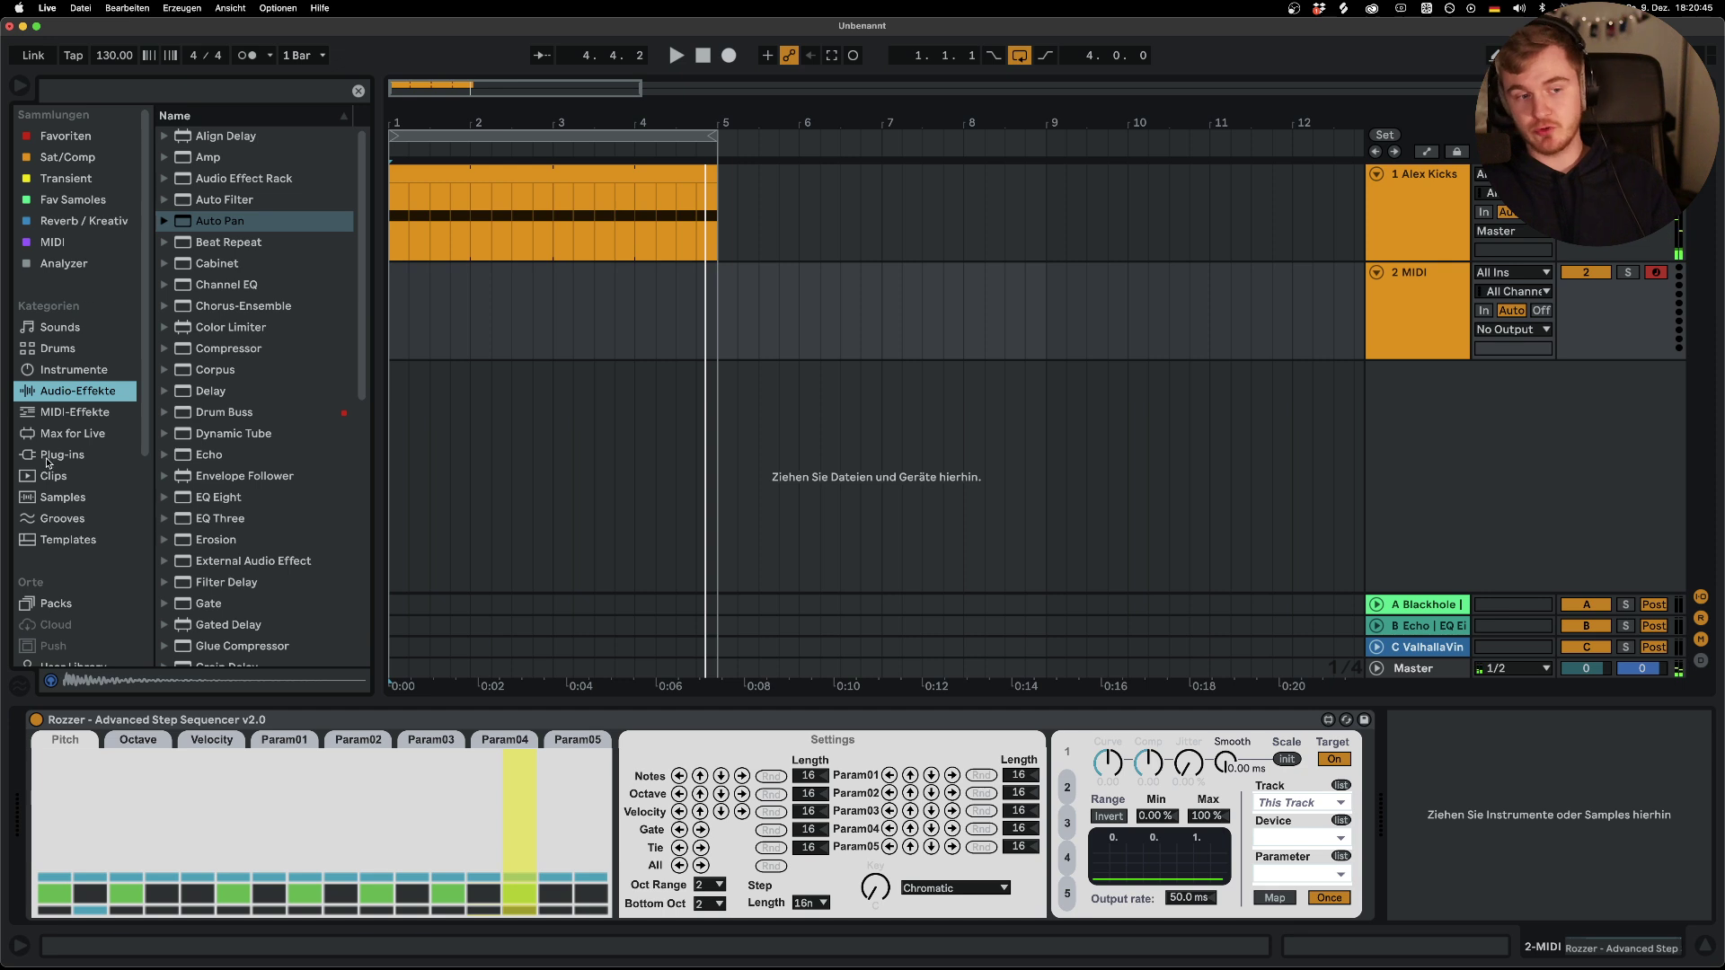
left_click(64, 504)
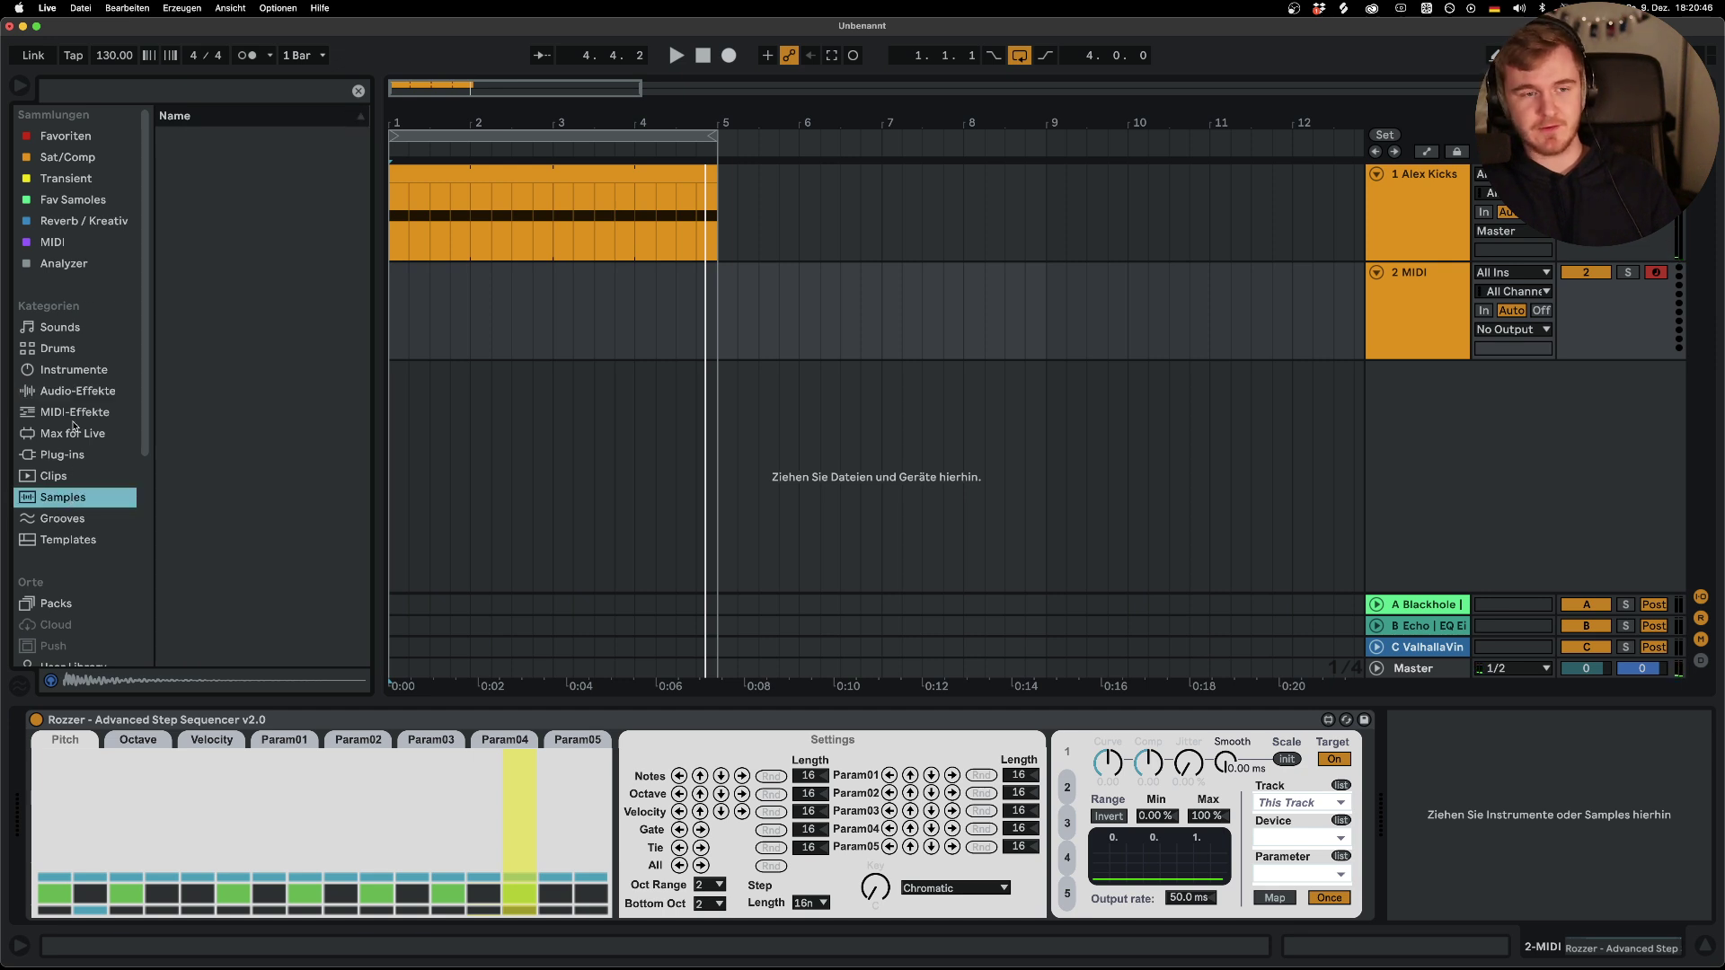
left_click(123, 91)
type("909 tom")
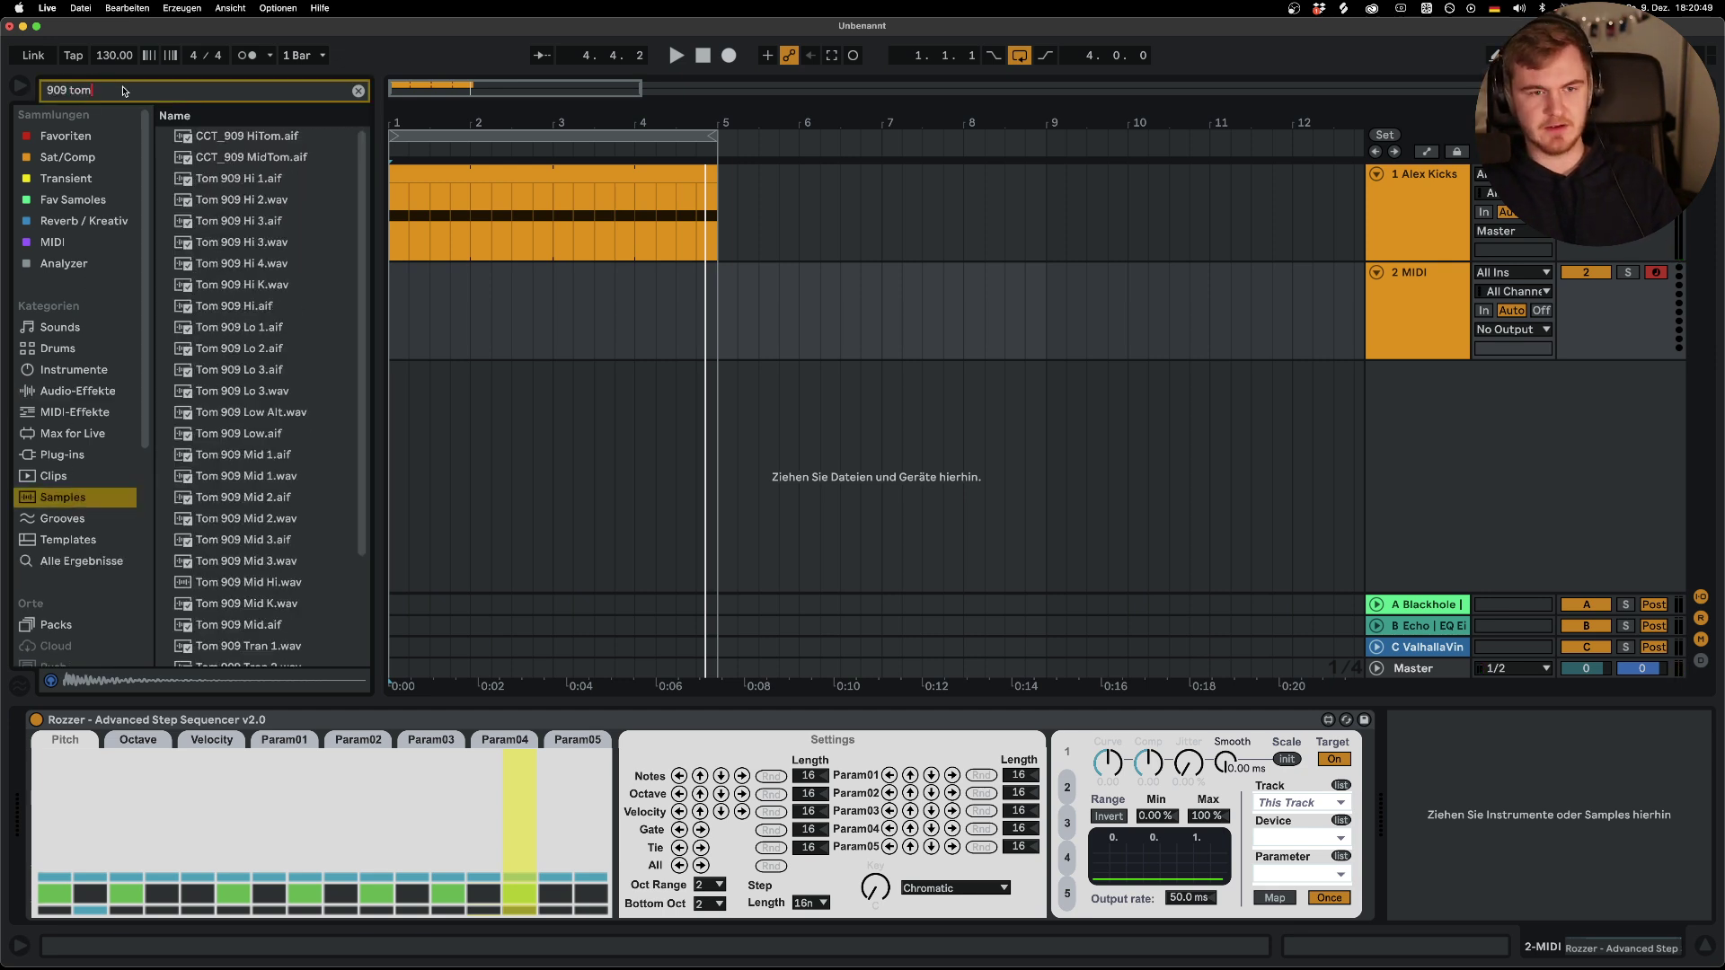
scroll(272, 341, "down", 4)
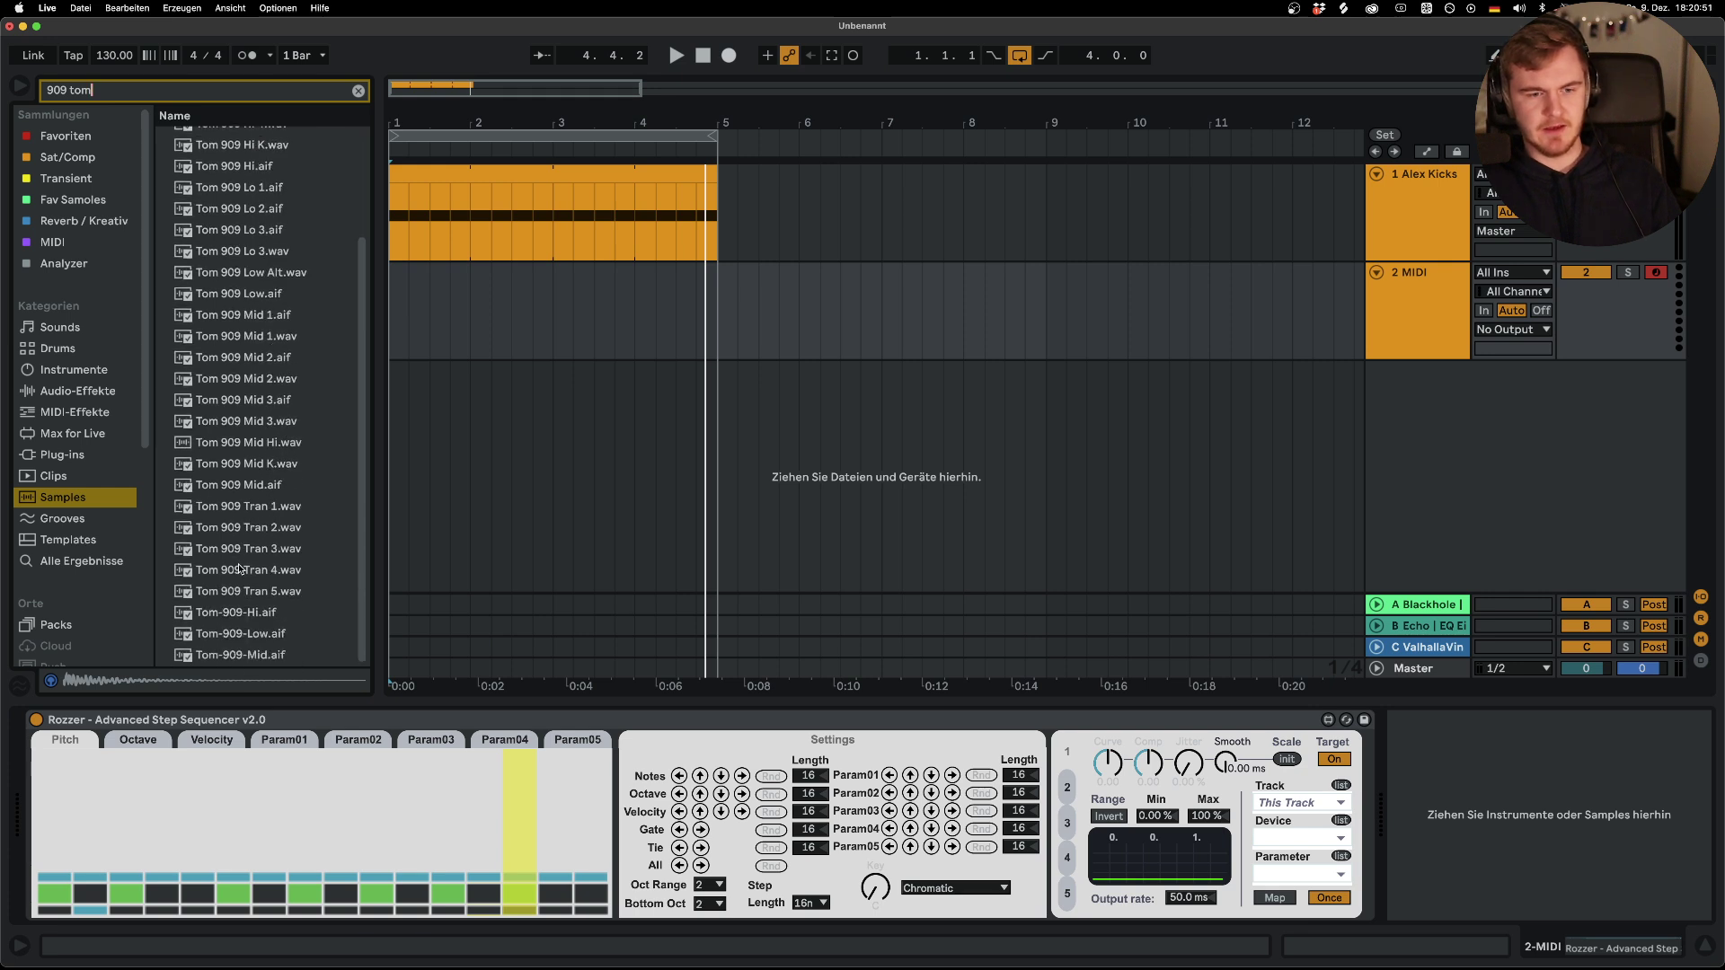
left_click_drag(245, 634, 476, 636)
left_click_drag(1549, 772, 1549, 772)
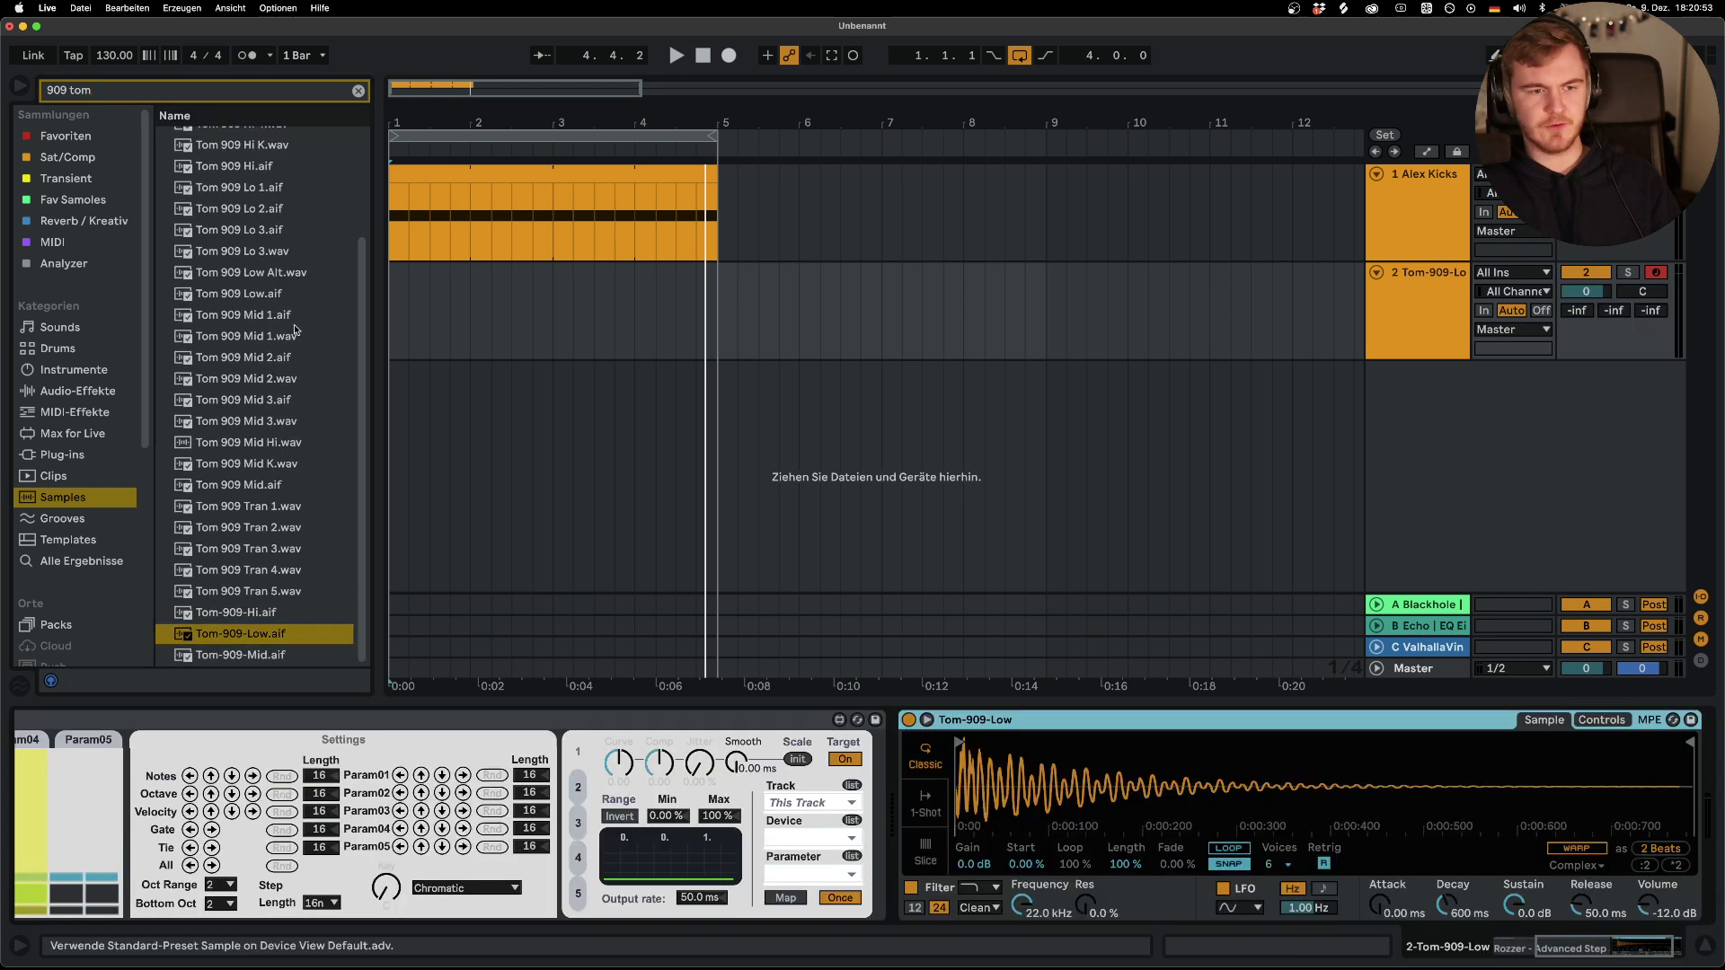
left_click(359, 93)
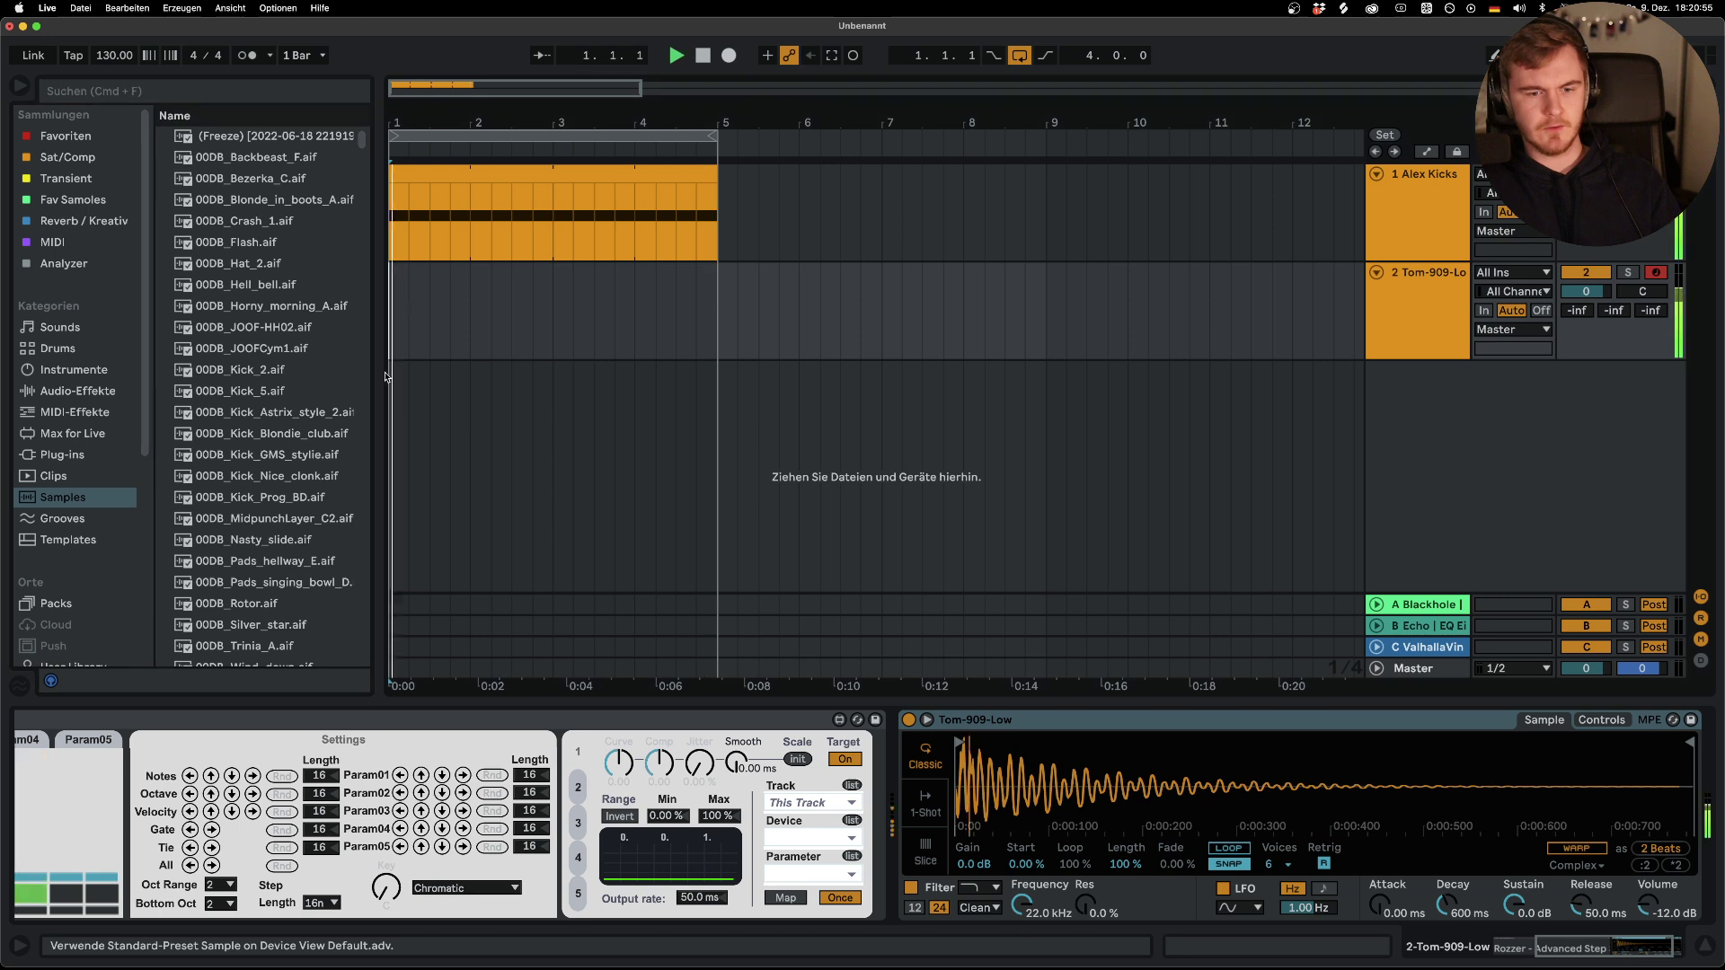
Insert a Pitch MIDI effect at +12 st before the tom sampler, and set the sampler's decay to 587 ms and sustain to -inf dB
scroll(314, 863, "left", 5)
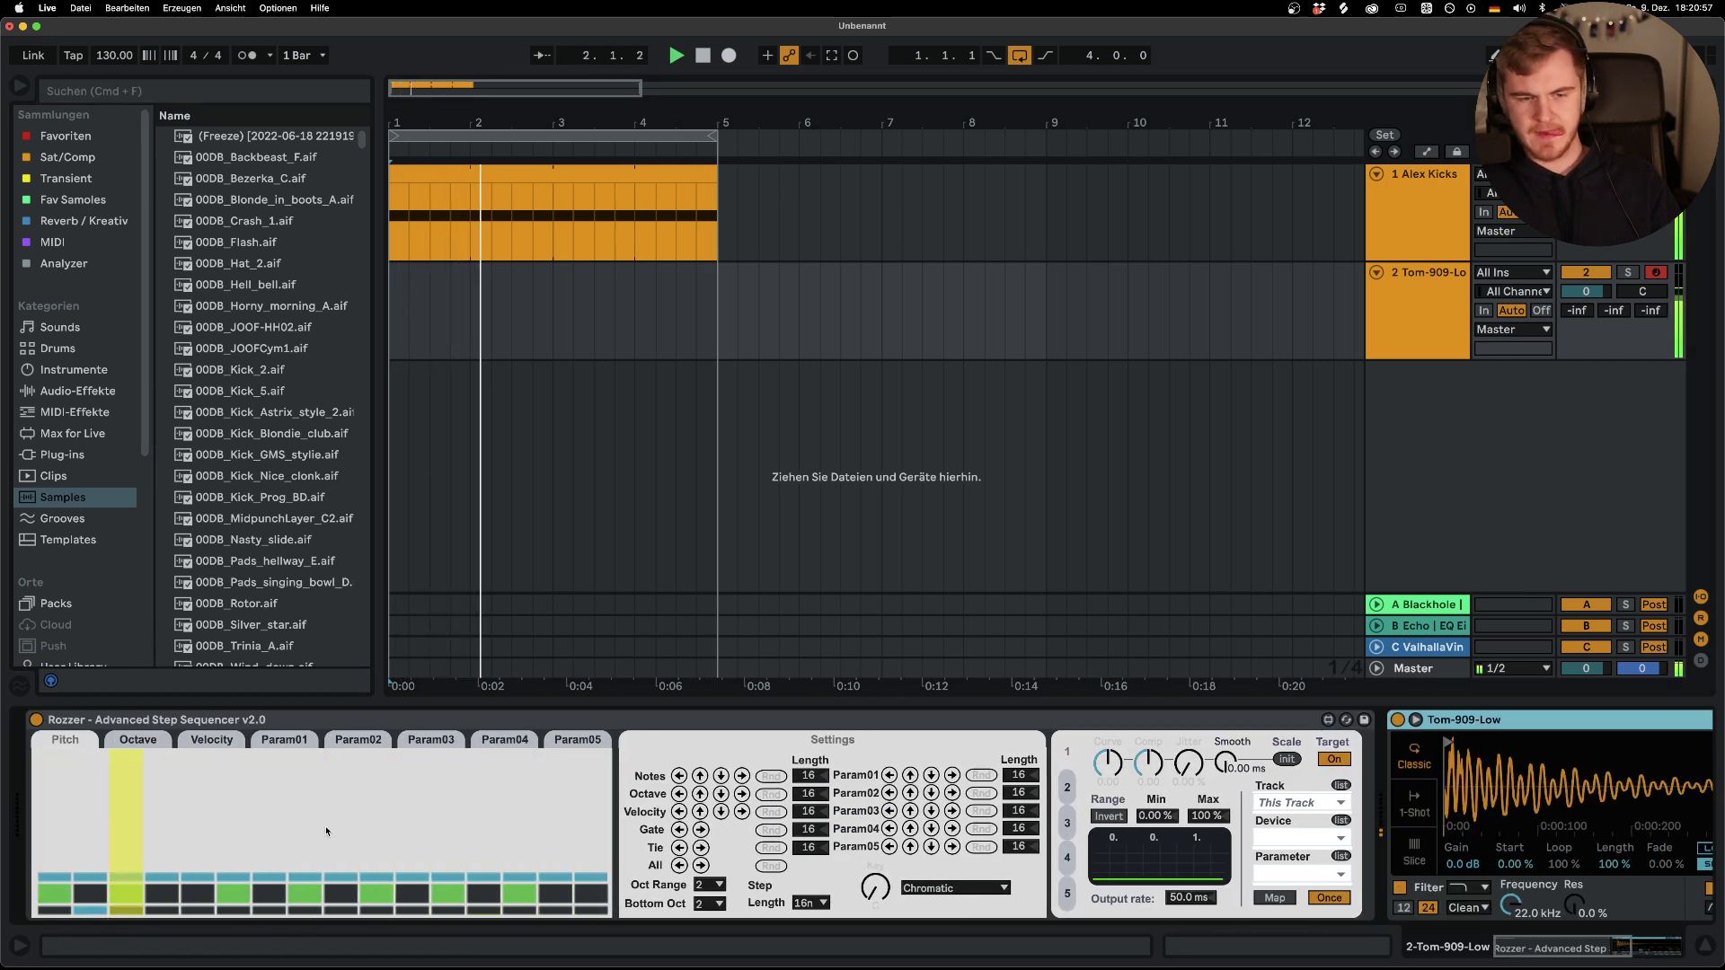
left_click(75, 412)
left_click_drag(220, 349, 1440, 760)
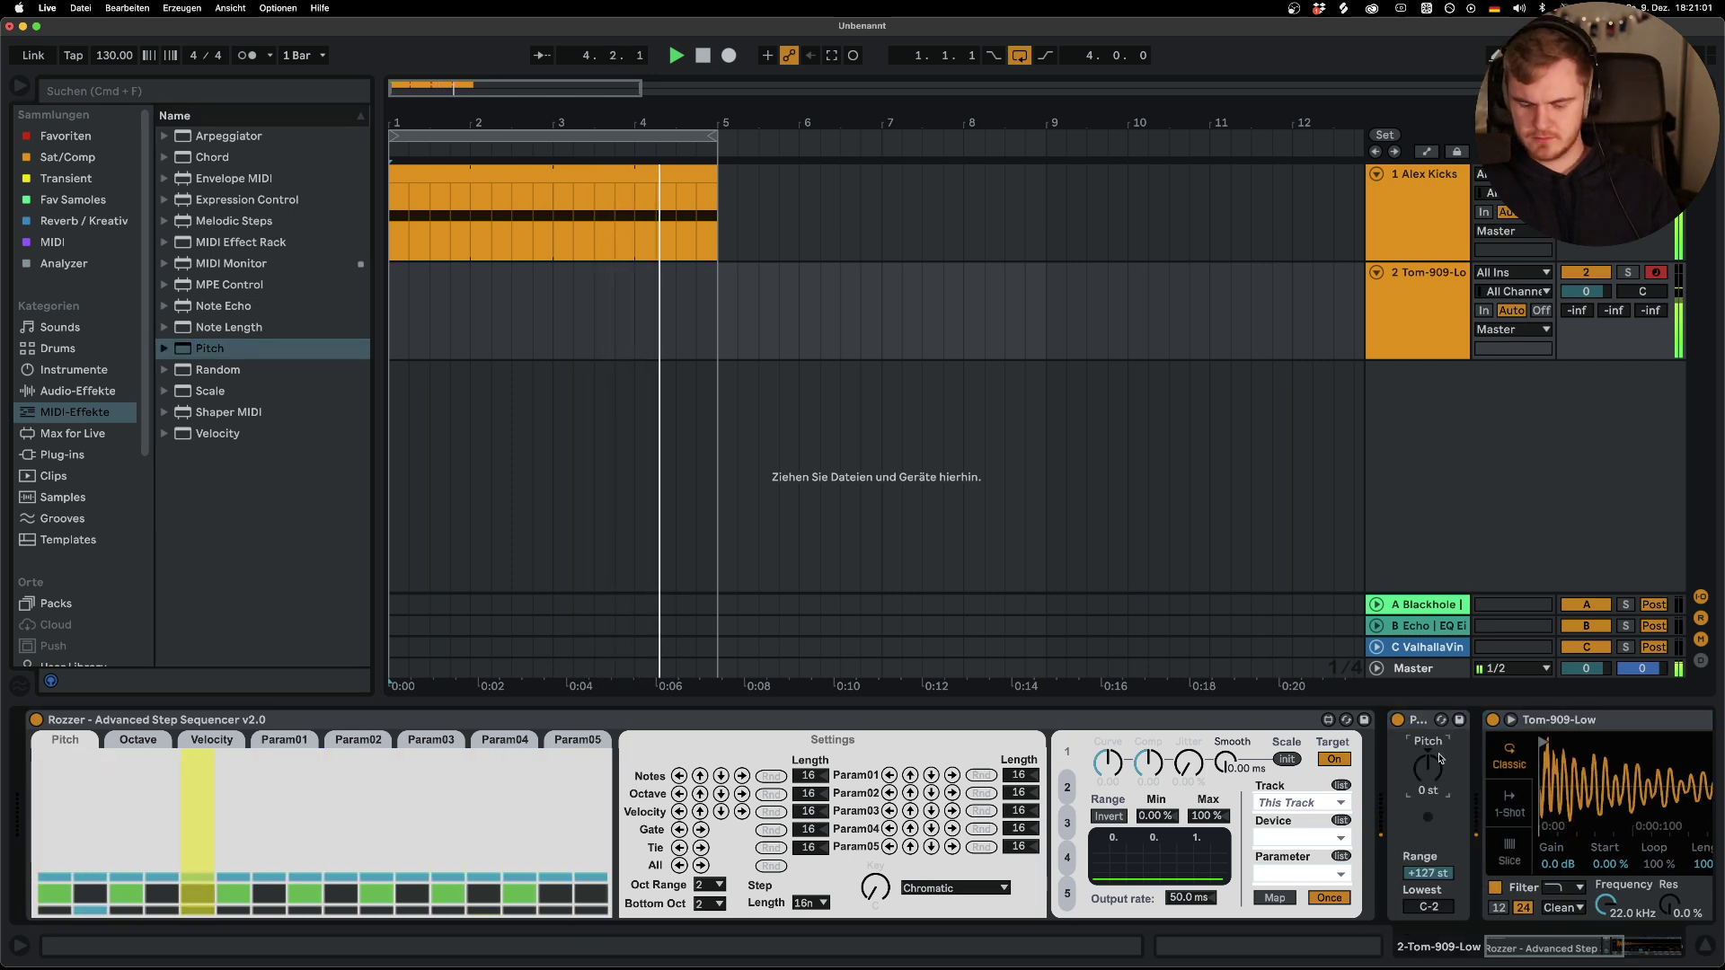
scroll(1437, 762, "up", 12)
scroll(1438, 759, "right", 10)
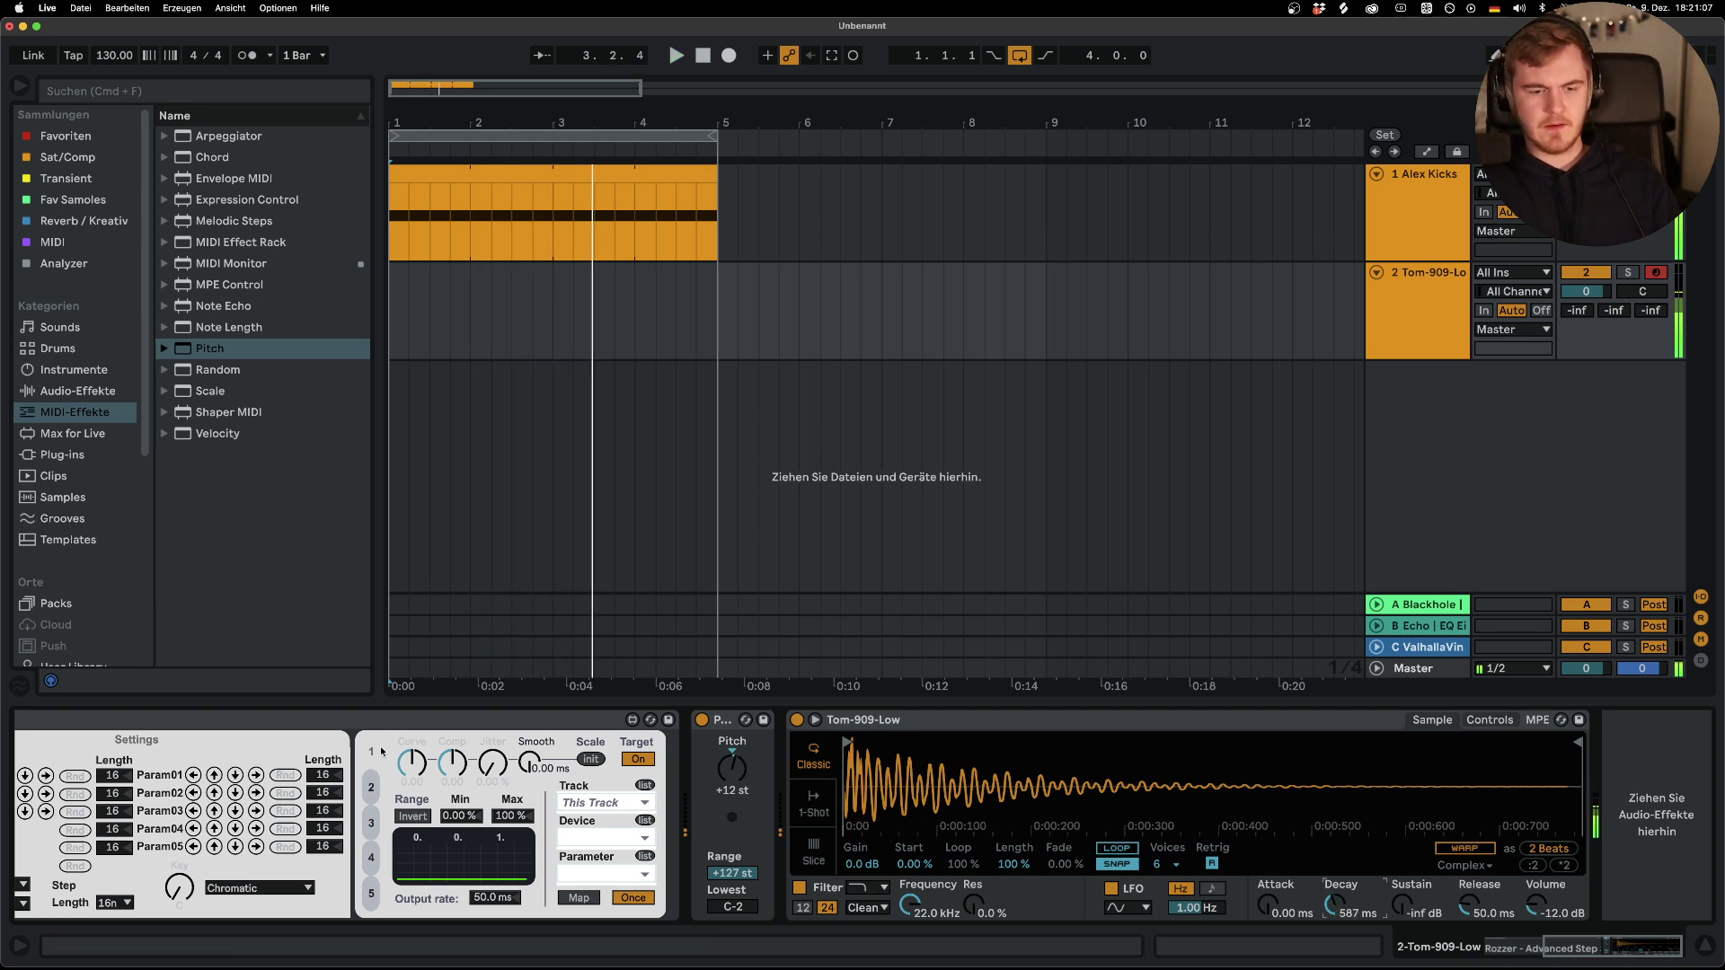
scroll(382, 751, "left", 15)
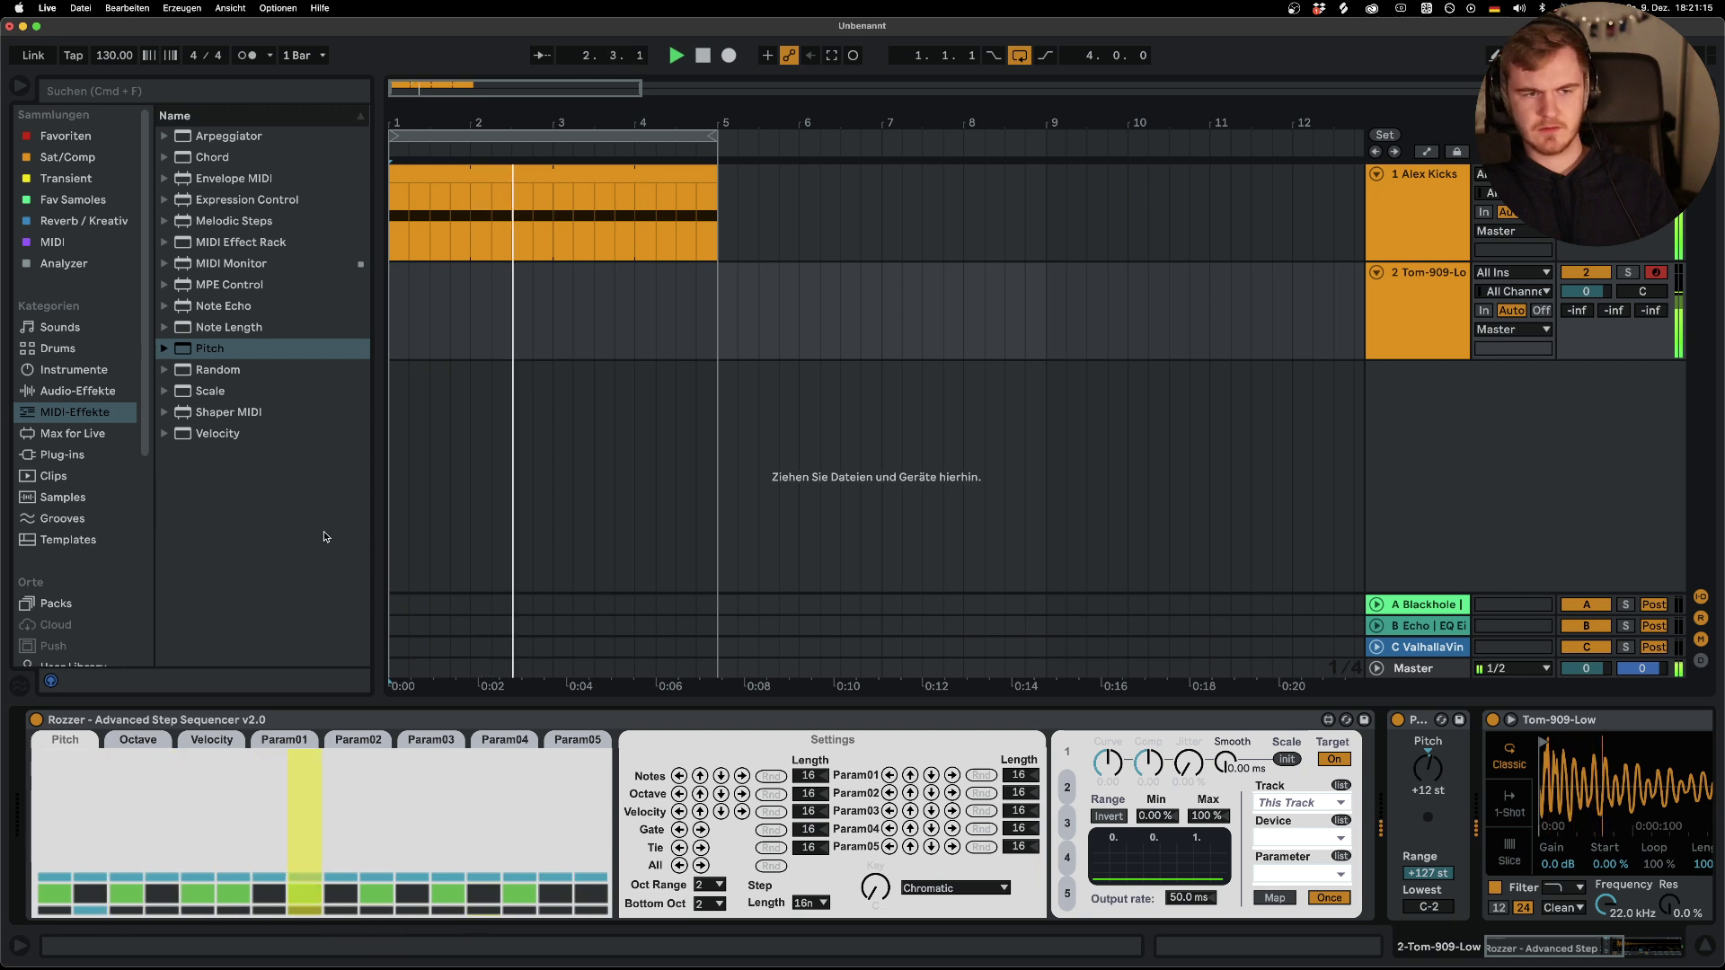
Add a Delay after the Tom-909-Low sampler and narrow its filter to about 1.5 kHz with a width of about 4
left_click(42, 399)
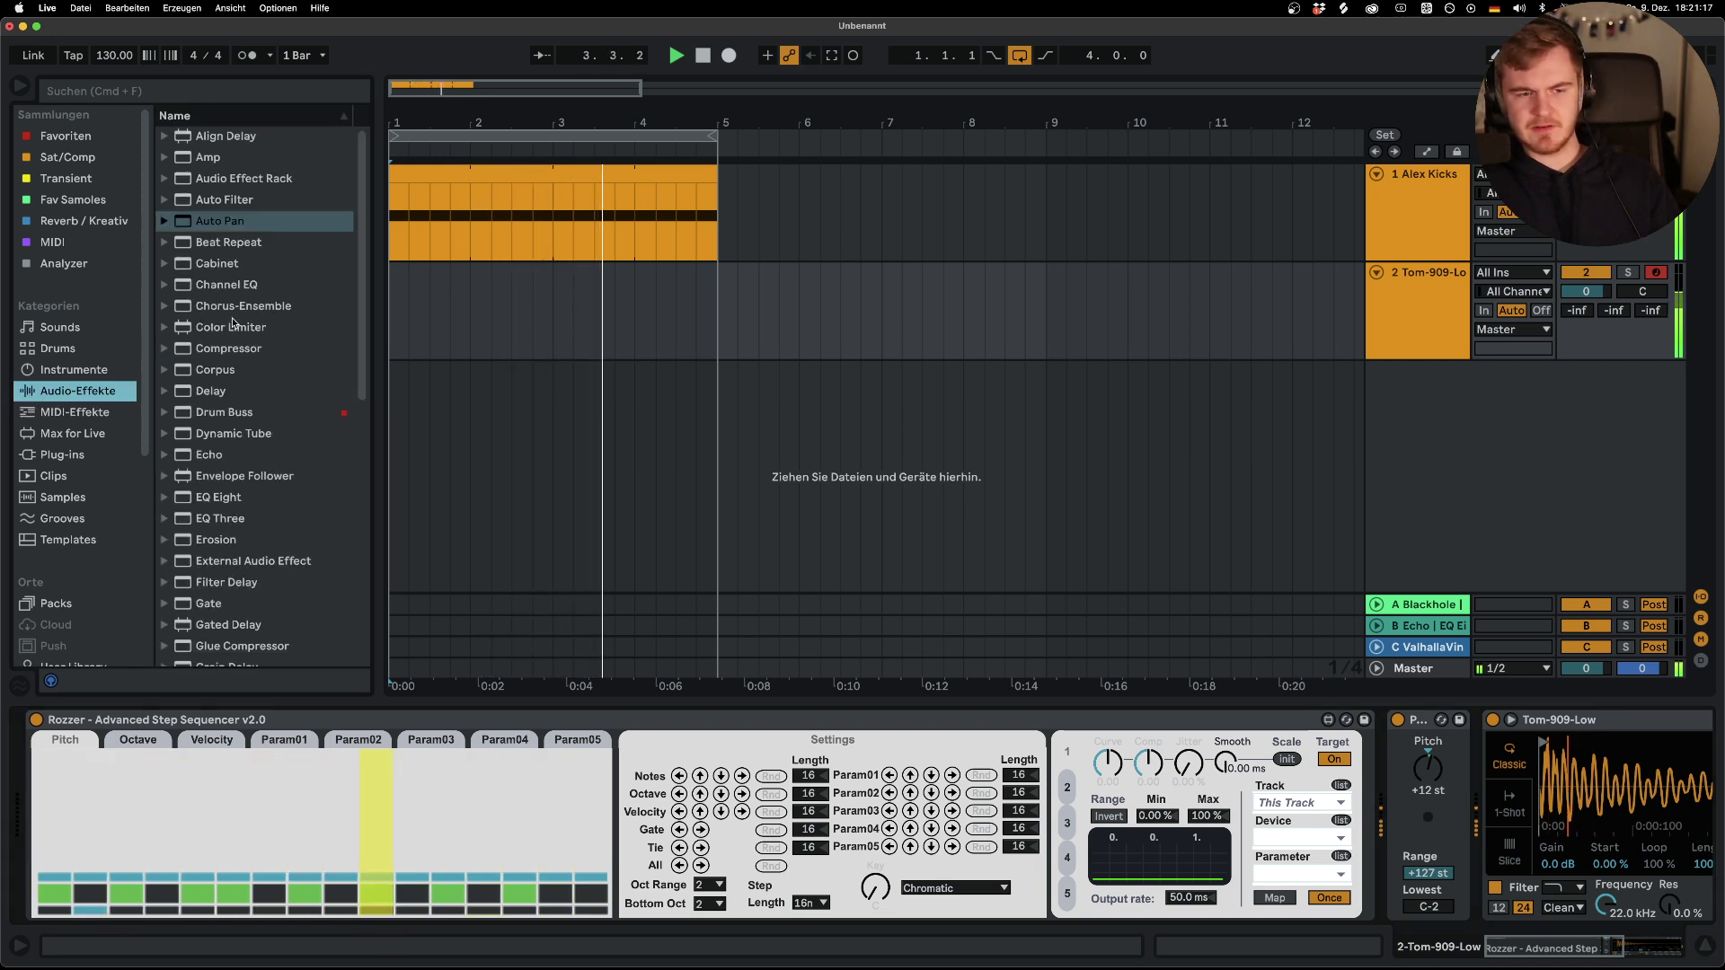
scroll(220, 261, "down", 1)
scroll(220, 261, "down", 3)
left_click_drag(210, 333, 1595, 910)
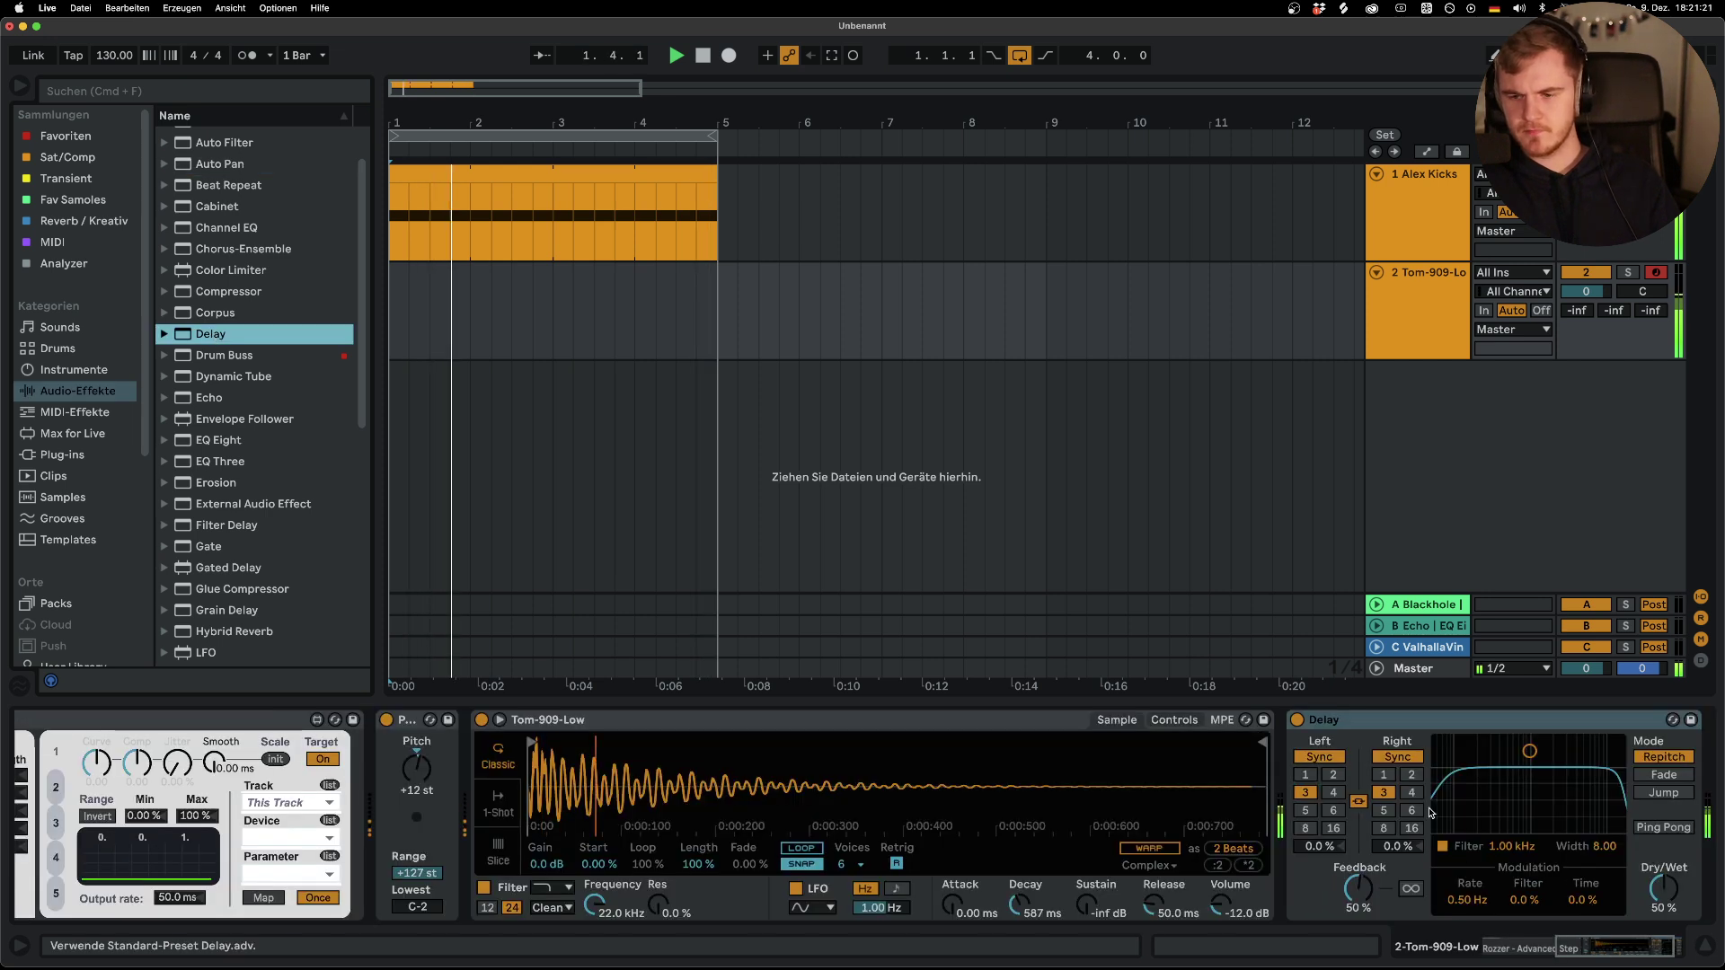
mouse_move(1521, 777)
left_mouse_down()
mouse_move(1510, 806)
mouse_move(1543, 791)
left_mouse_up()
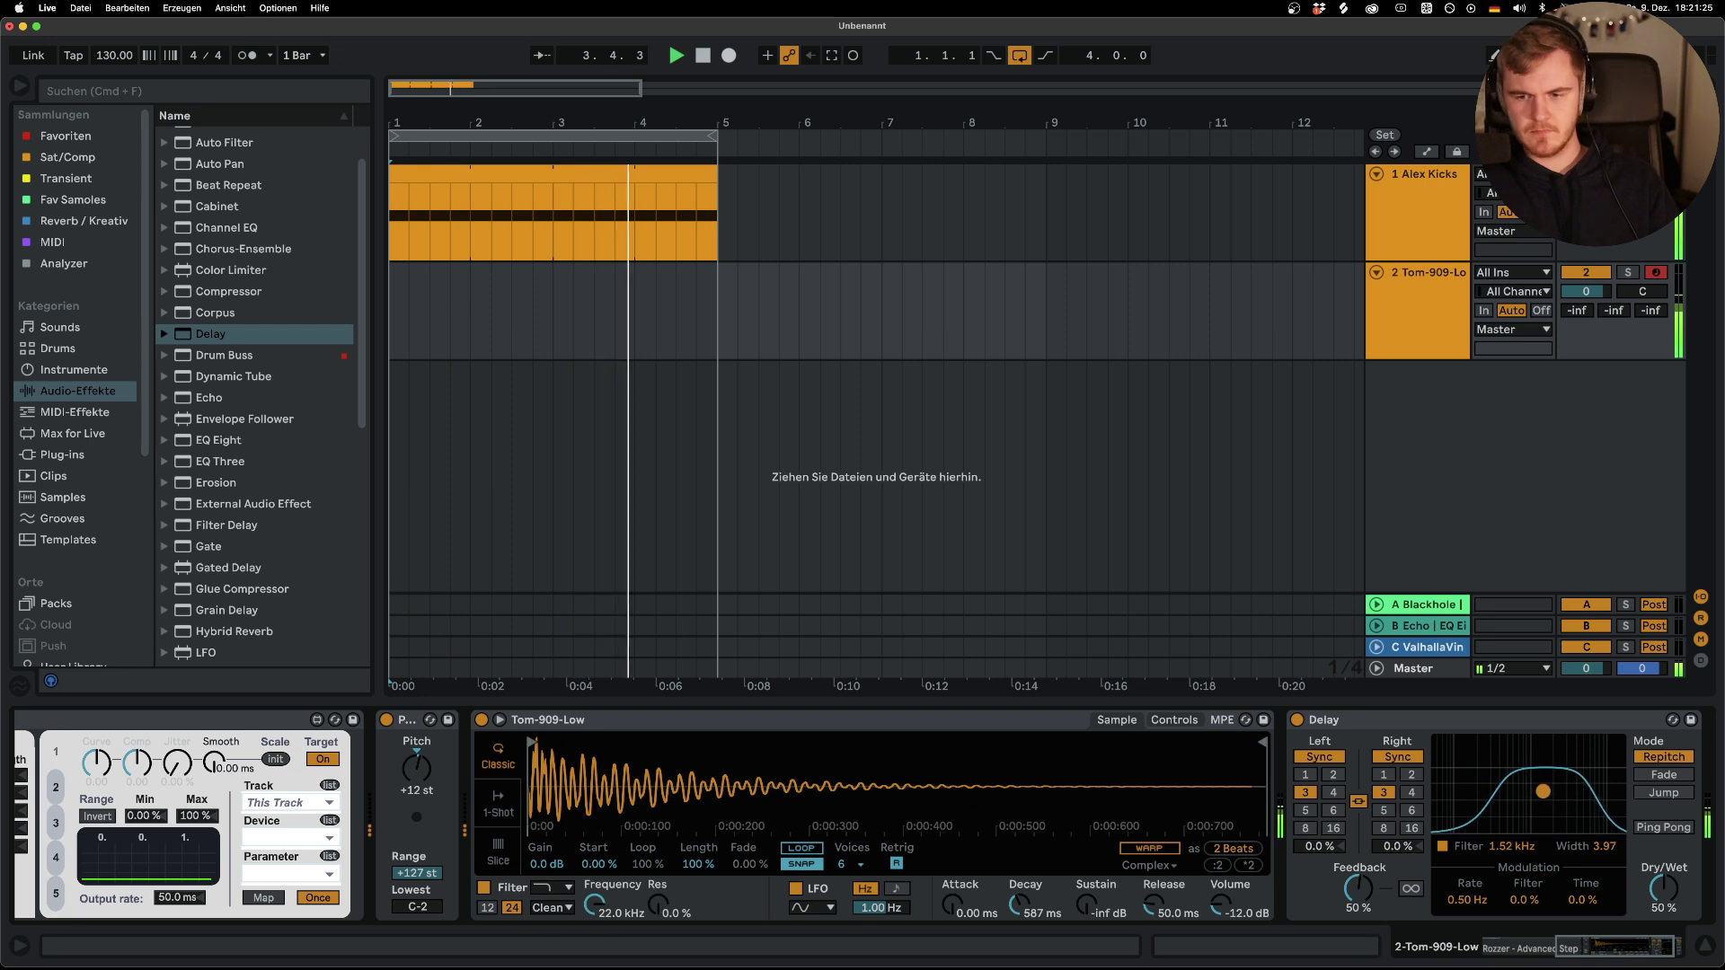
Group the Delay into an Audio Effect Rack and set its filter to 613 Hz with a width of 3.18
left_click(1453, 716)
key("super+g")
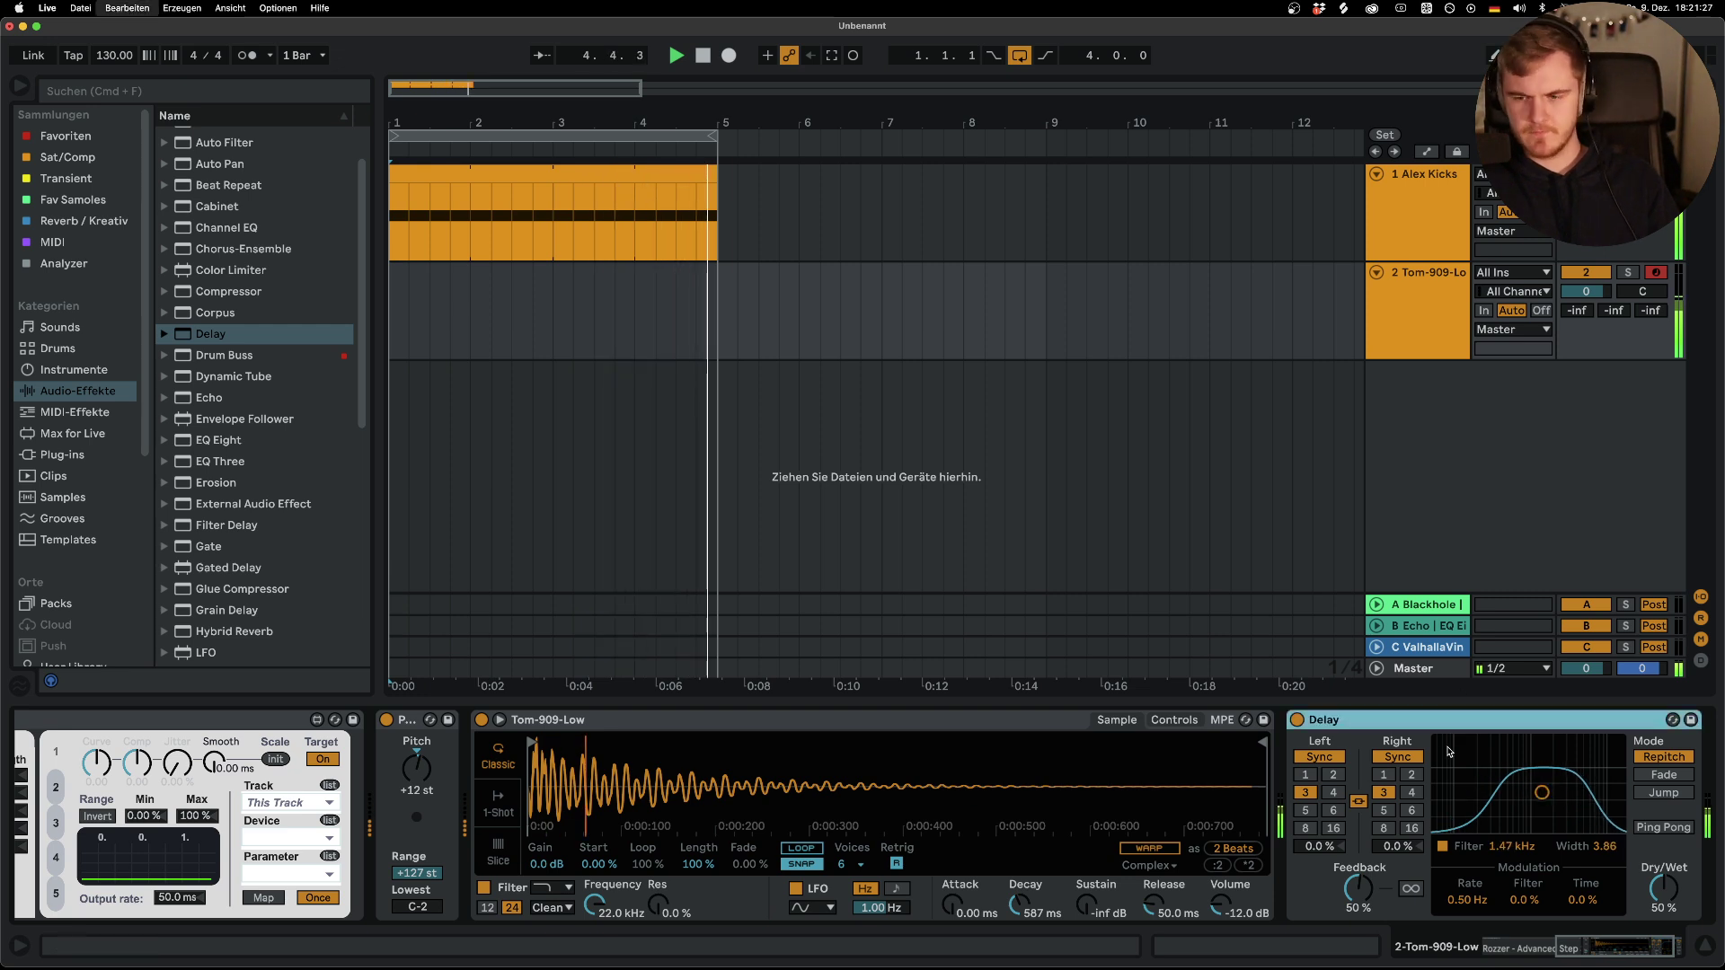
left_click_drag(1568, 802, 1541, 799)
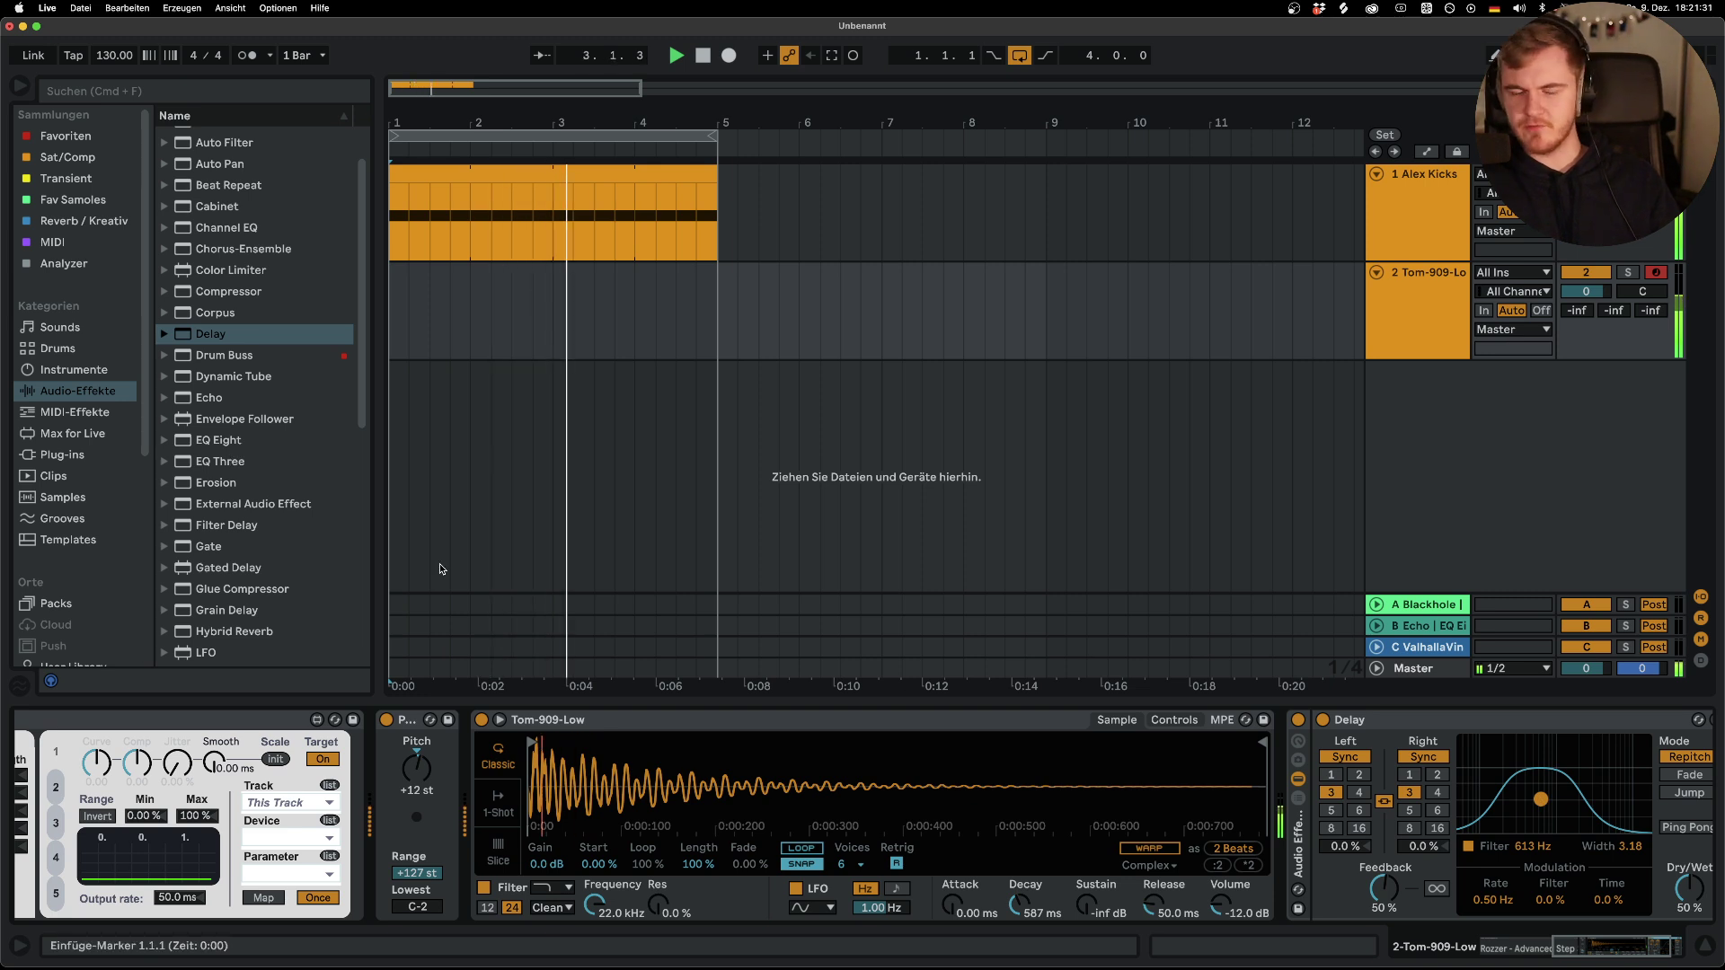
Add an Amp behind the Delay in the rack, with Dual output and dry/wet at 30.5%
scroll(216, 168, "up", 3)
left_click(216, 159)
left_click_drag(217, 168, 1498, 811)
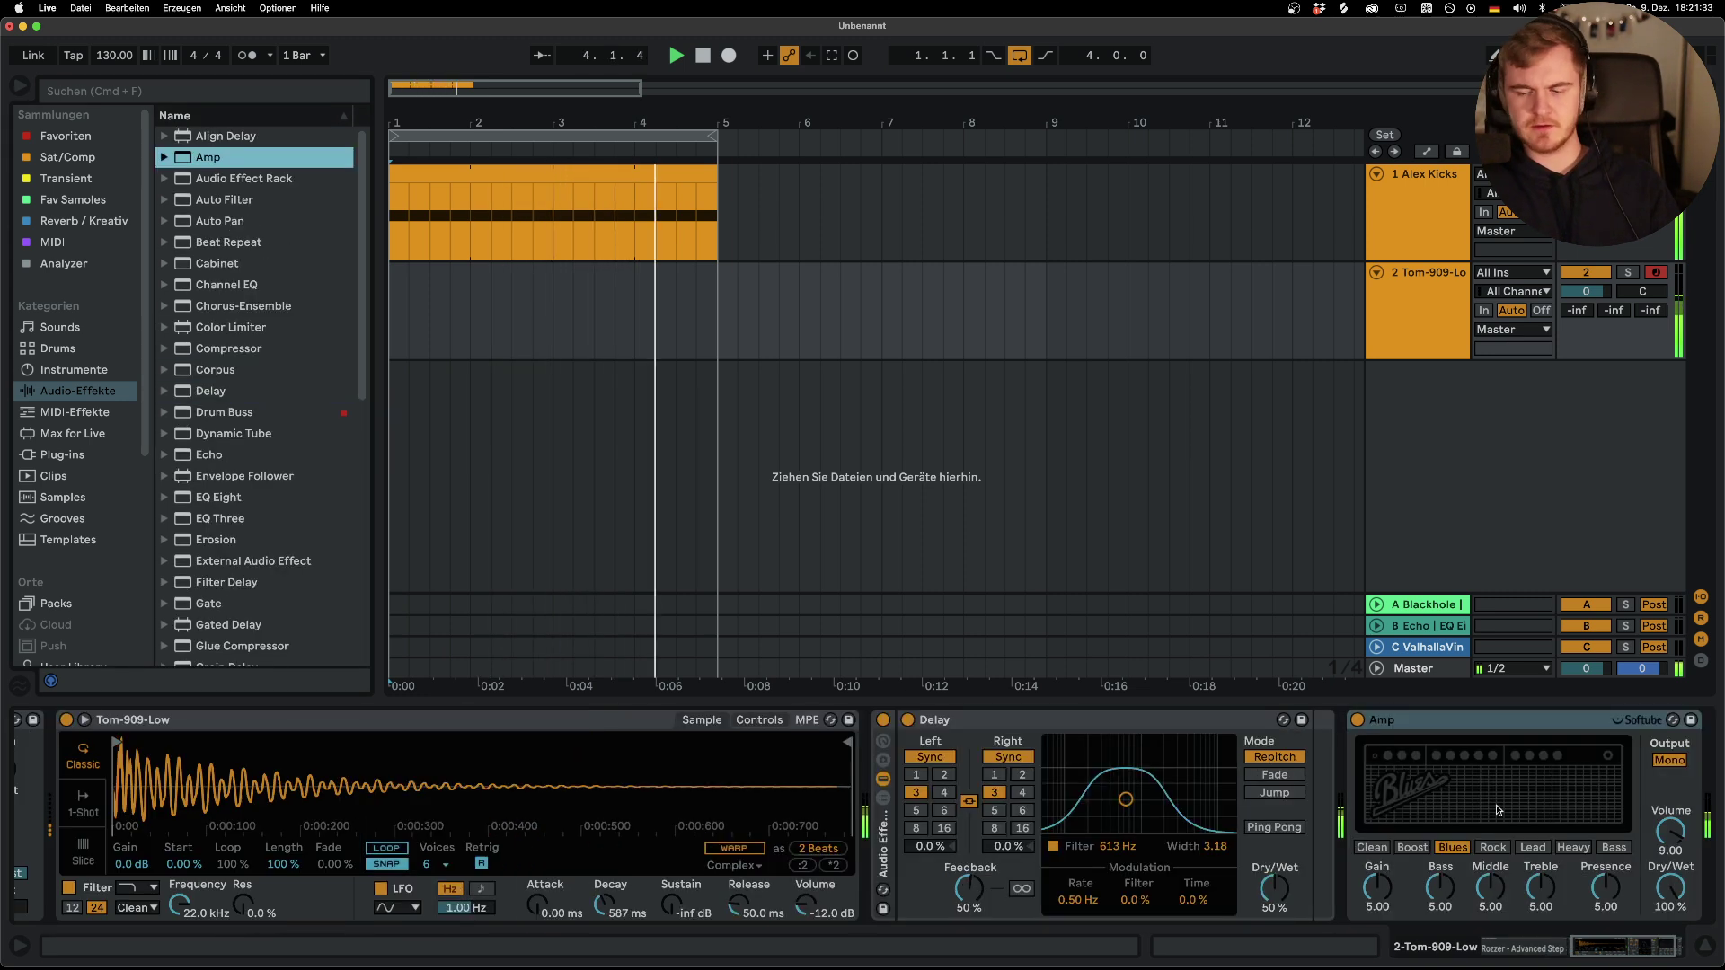
left_click(1669, 760)
left_click_drag(1671, 902, 1671, 943)
left_click(1400, 722)
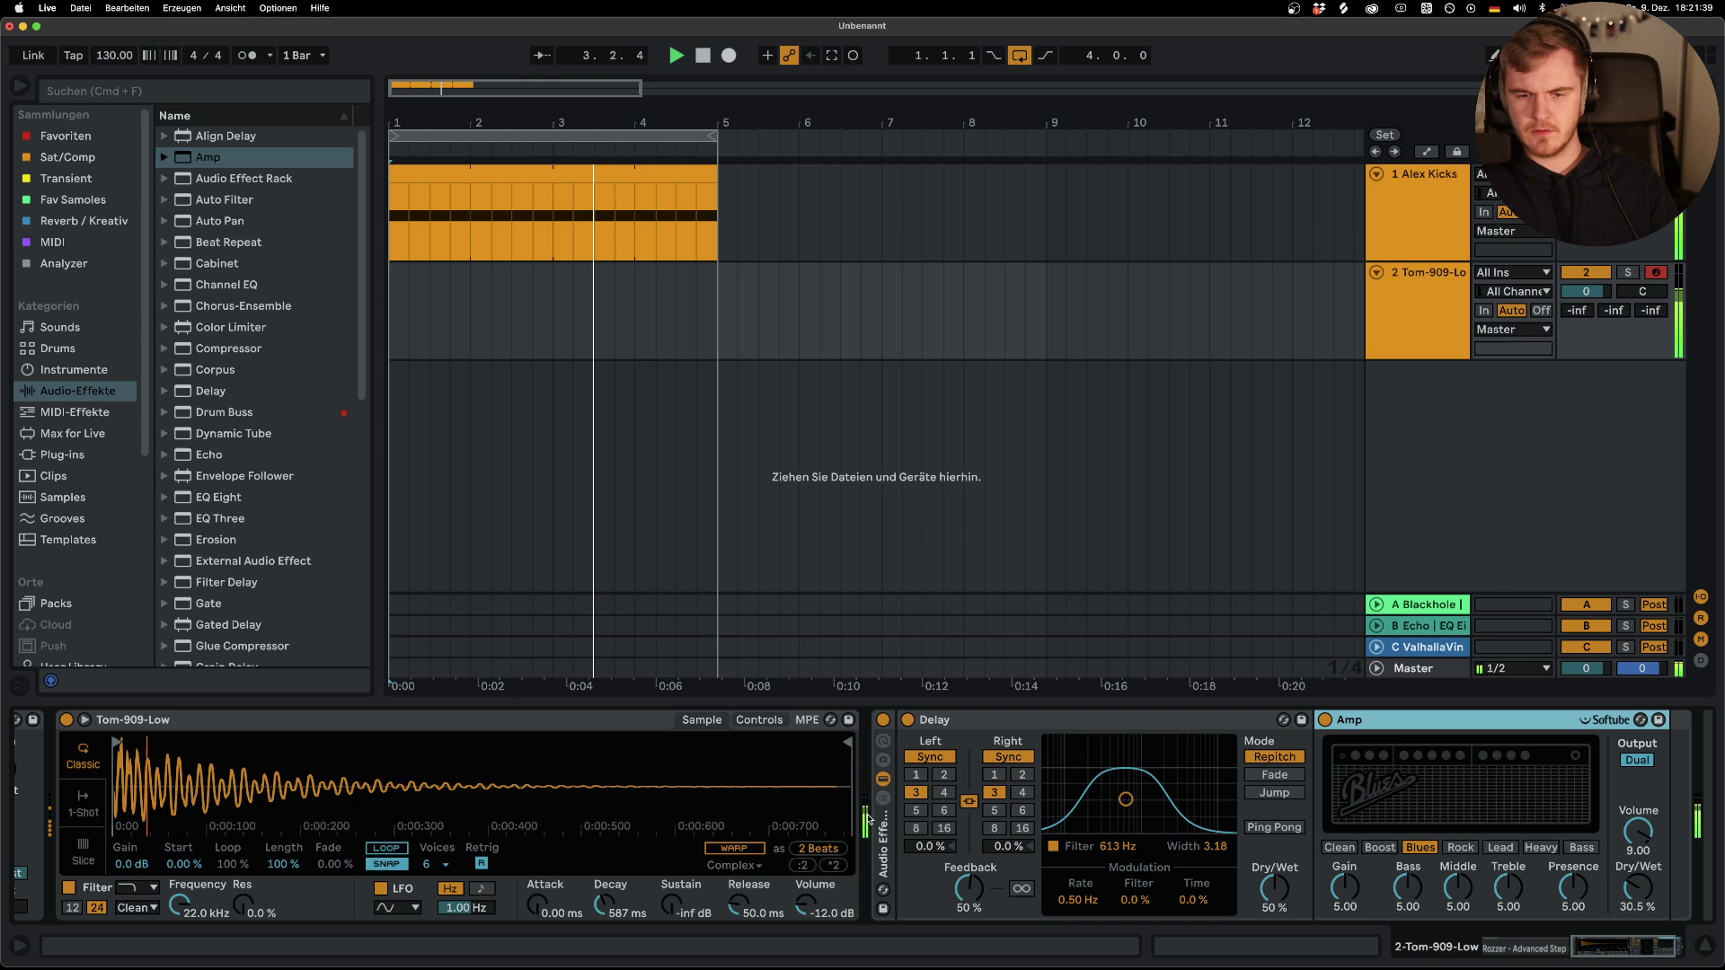
Create an empty parallel chain in the Audio Effect Rack and reopen the Delay | Amp chain
key("super+g")
right_click(939, 822)
left_click(975, 836)
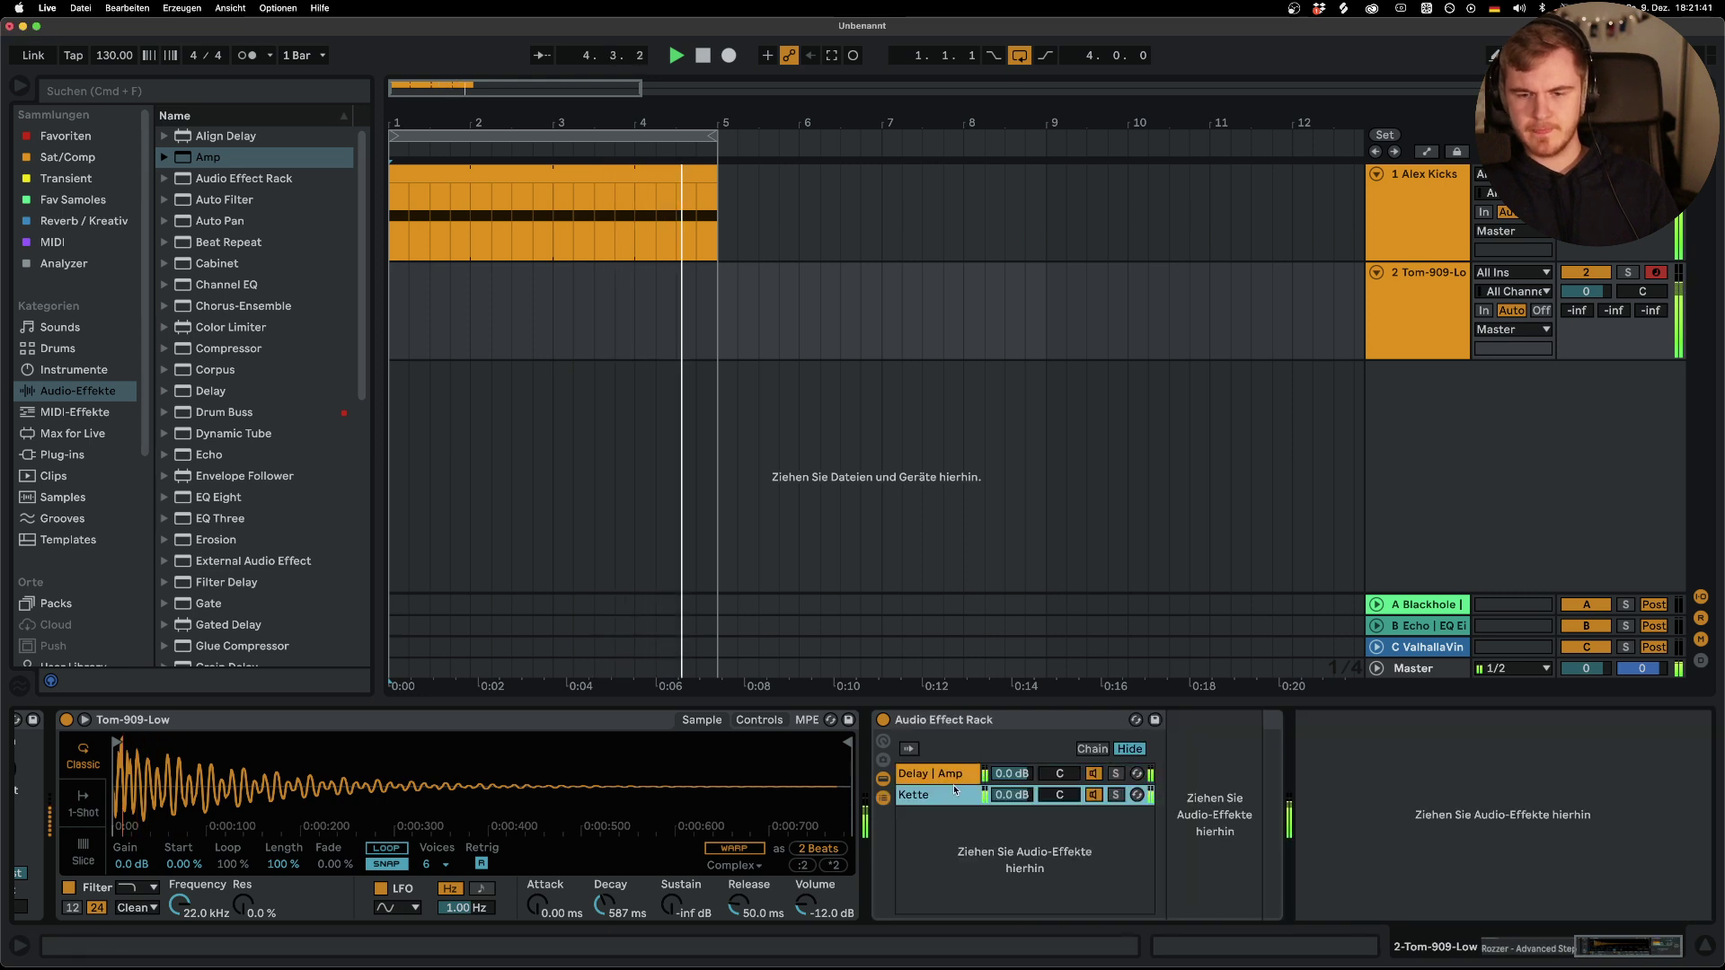
left_click(958, 776)
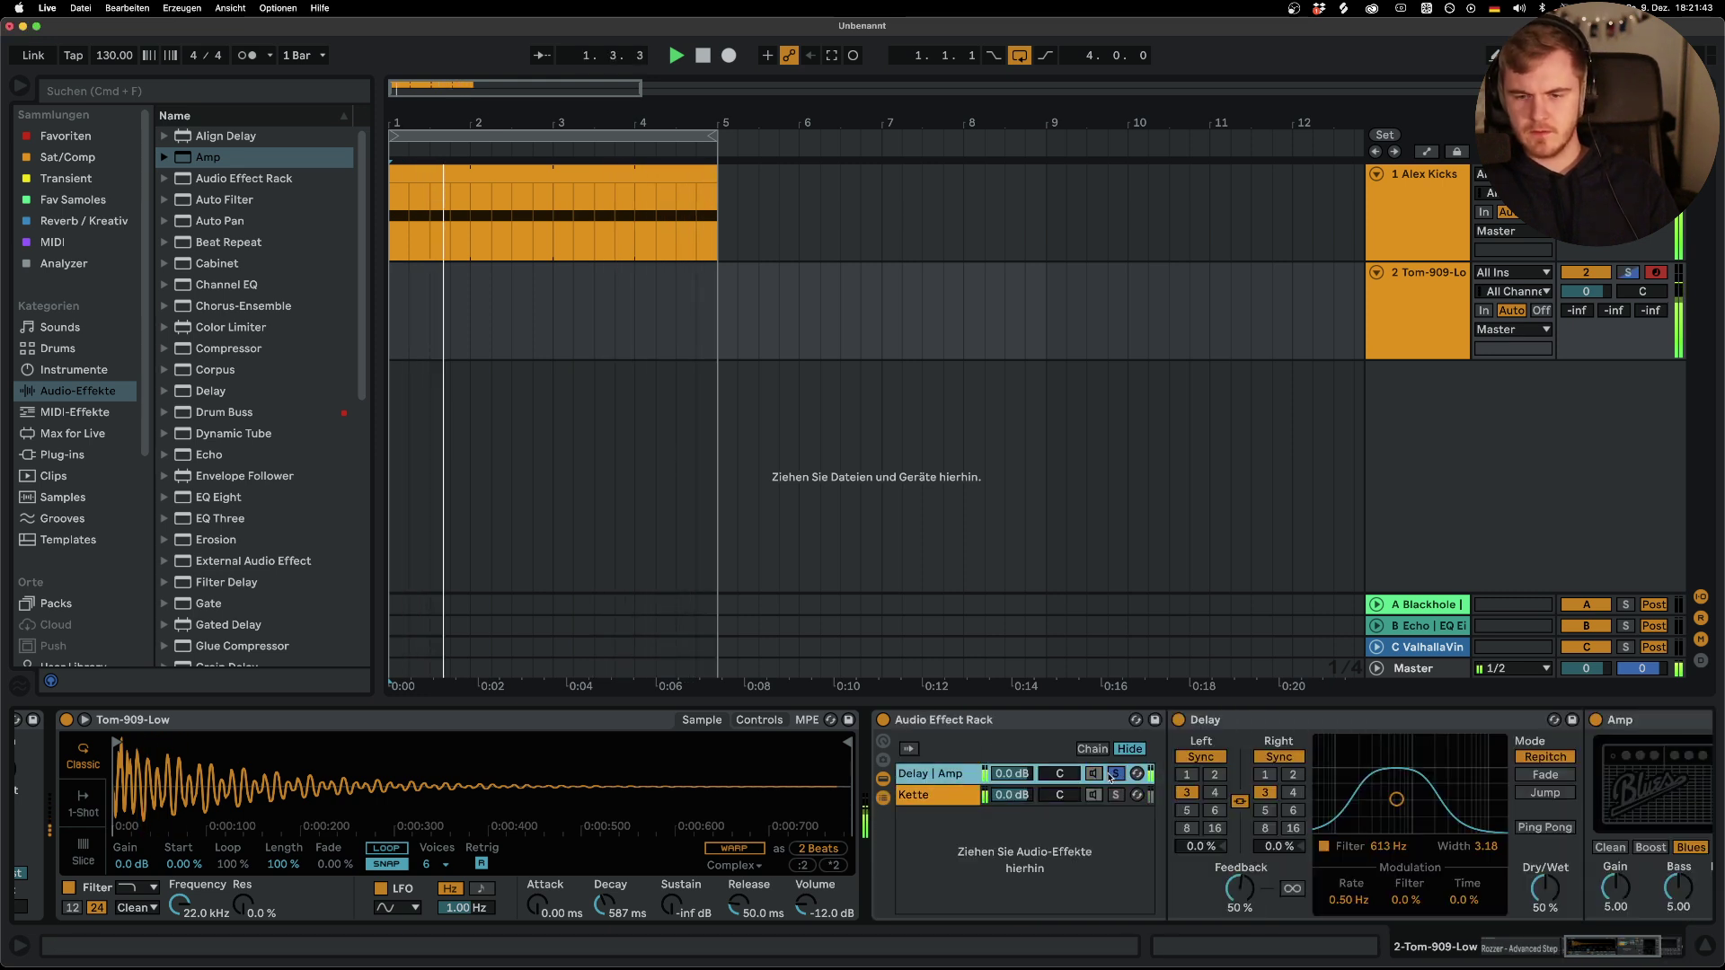
scroll(1077, 835, "right", 5)
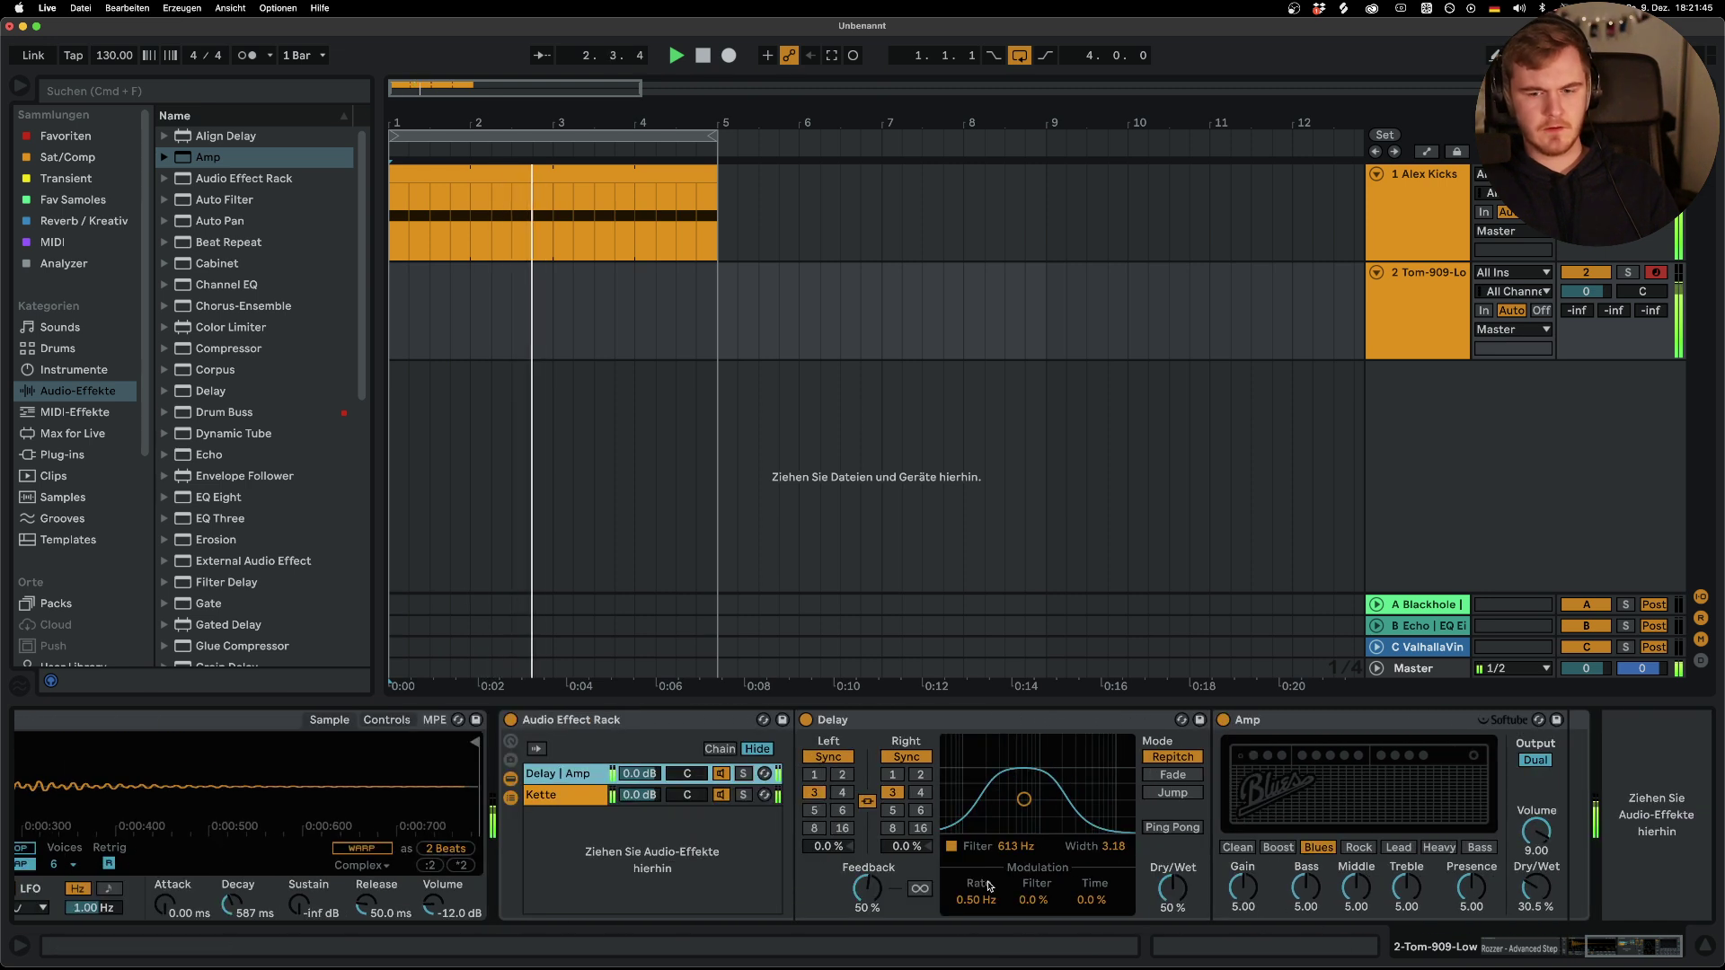
Add a Saturator after the rack with 5.14 dB drive and -5.43 dB output, and lower the tom track's volume to -6.2 dB
scroll(247, 501, "down", 10)
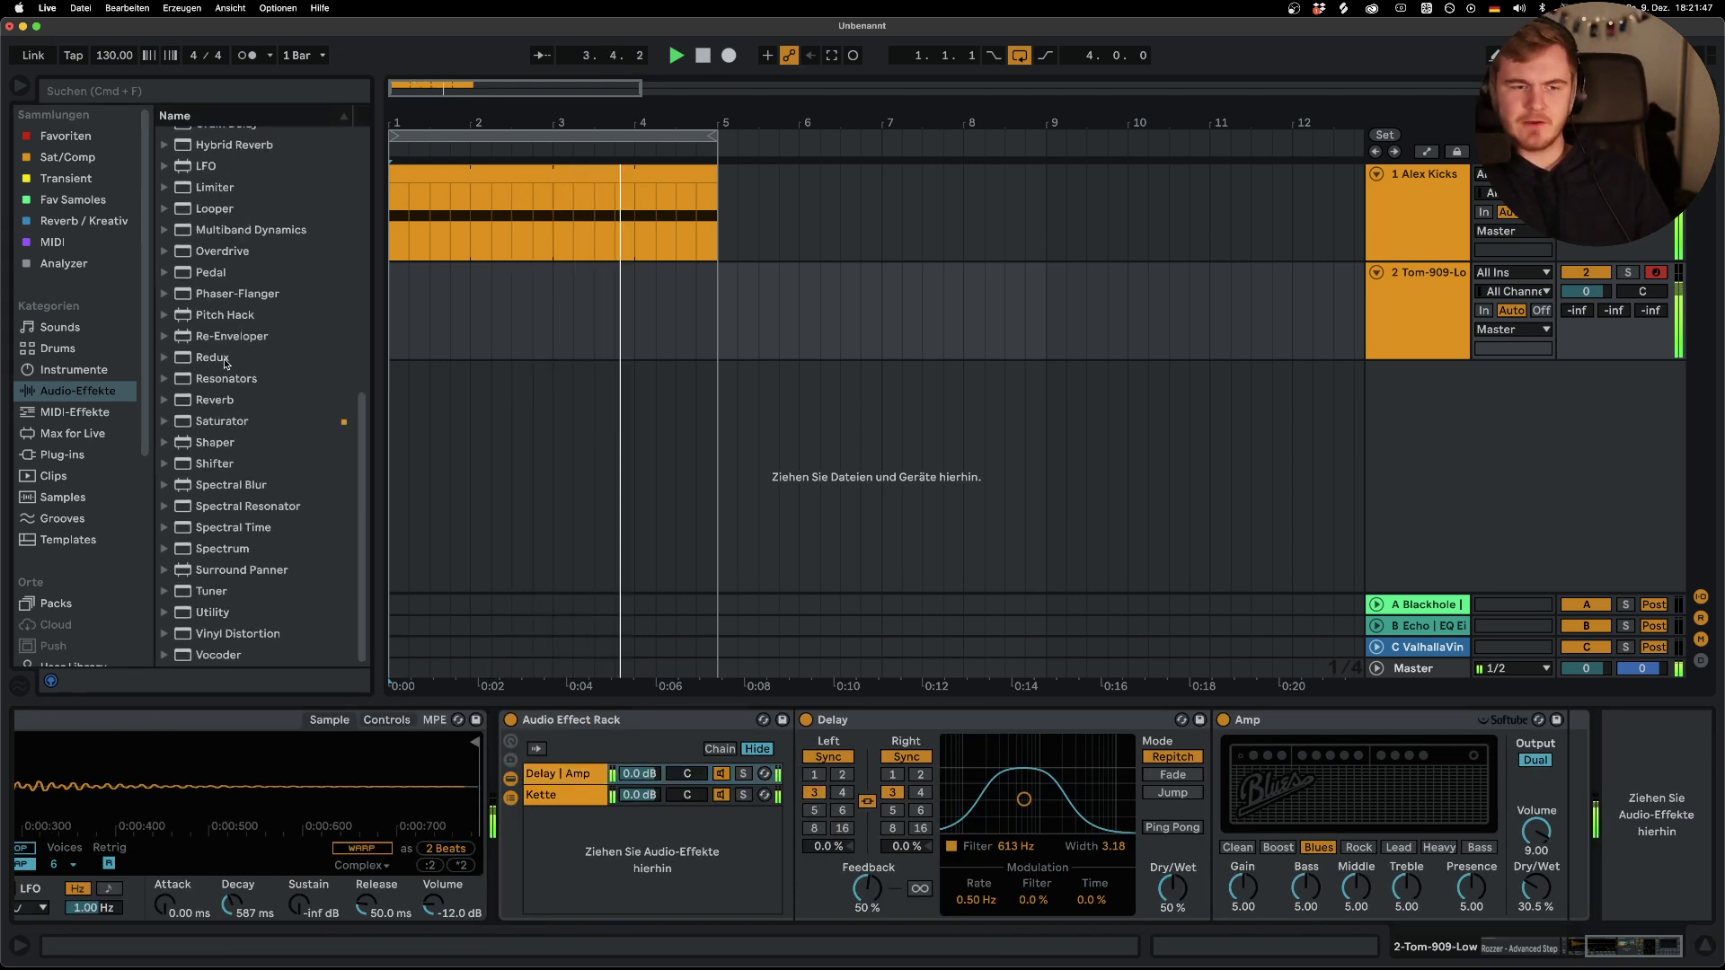
double_click(215, 423)
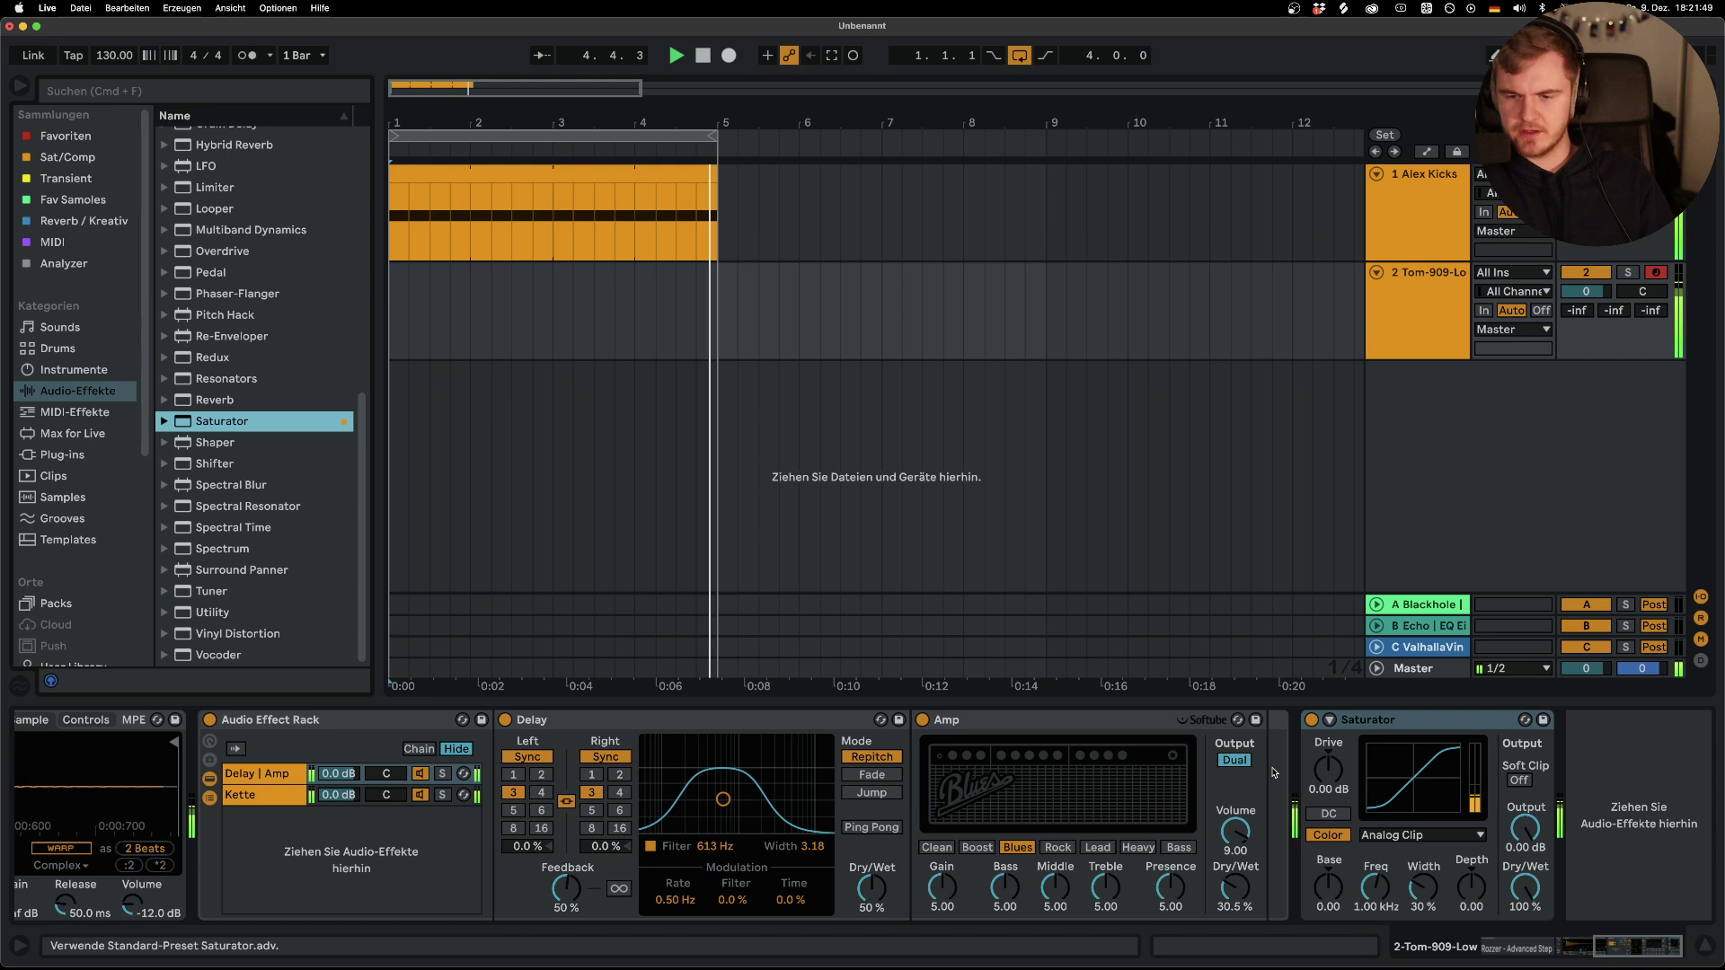
left_click_drag(1324, 774, 1325, 751)
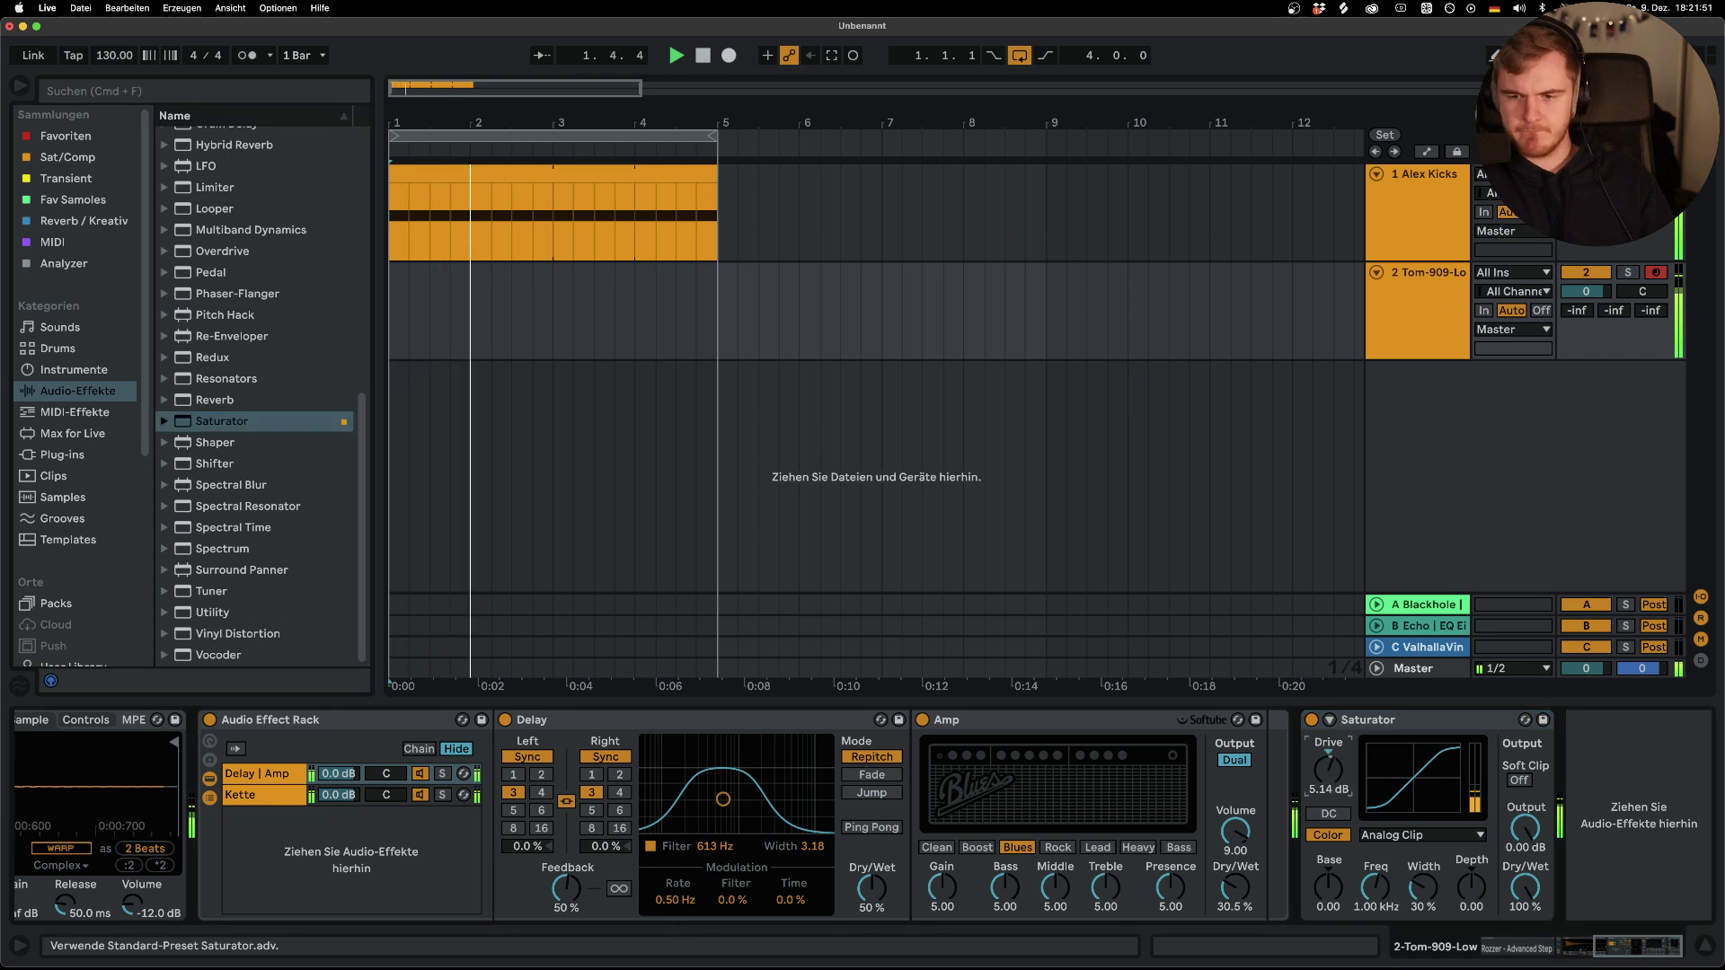
left_click_drag(1525, 828, 1525, 849)
left_click_drag(1586, 291, 1586, 293)
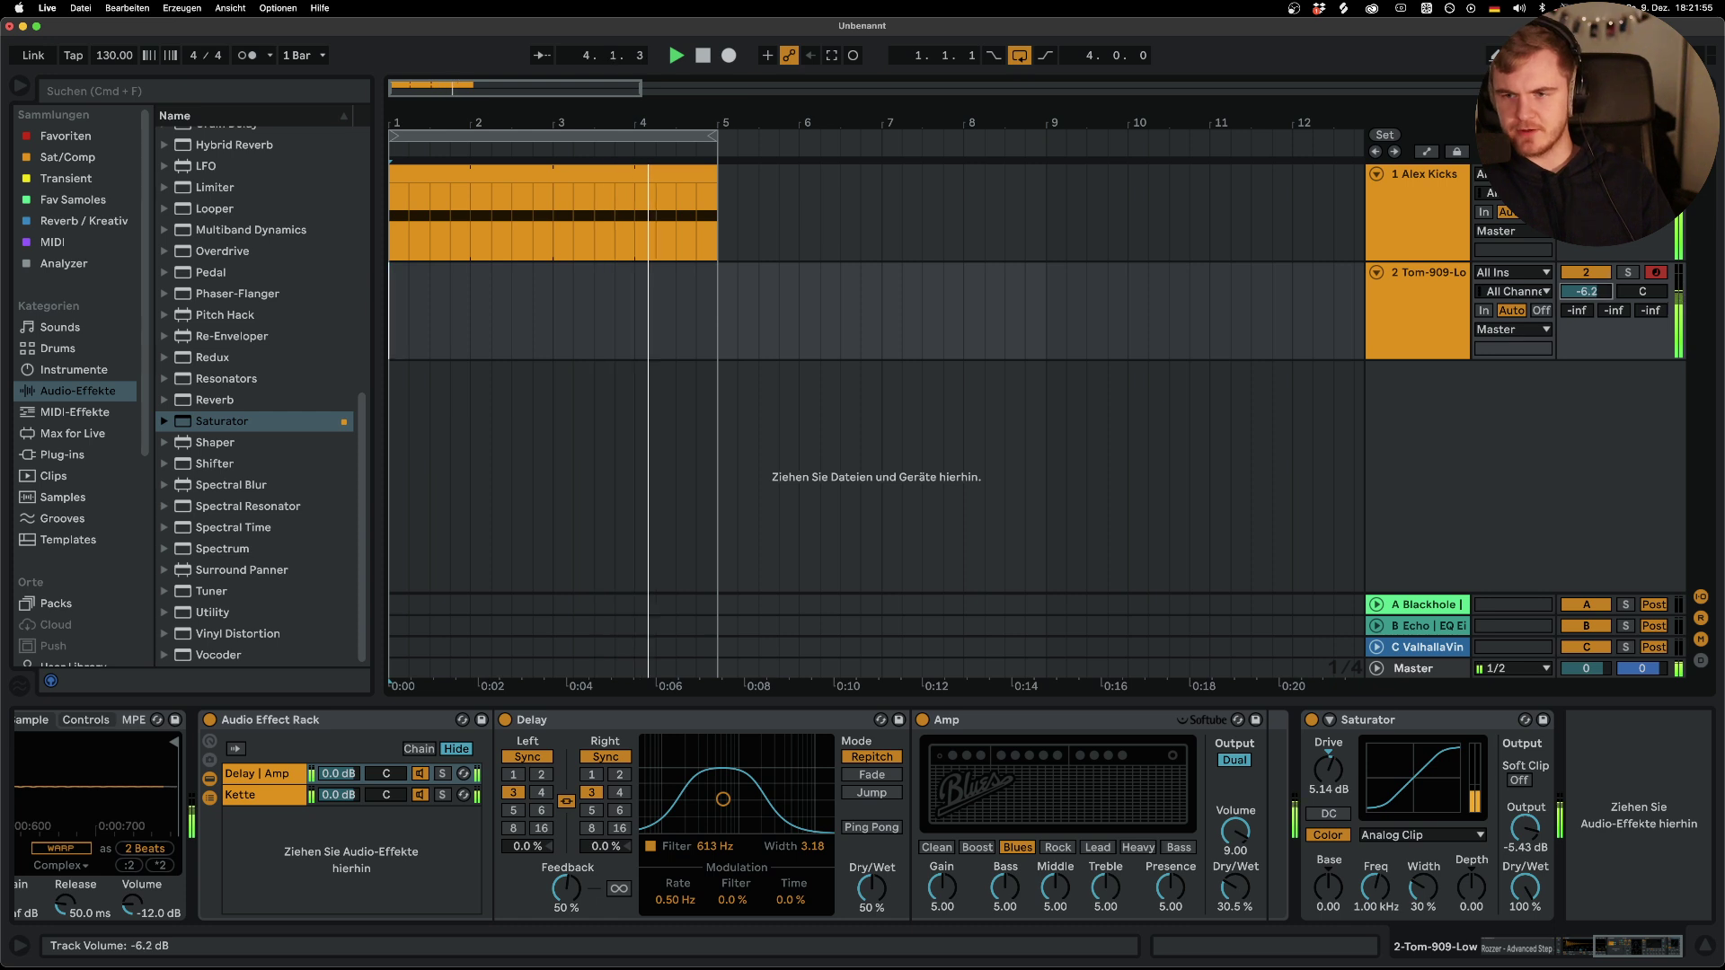
Add an Auto Pan after the Saturator with an amount of 47.6%, and raise the Saturator's drive to 14.9 dB
scroll(215, 200, "up", 10)
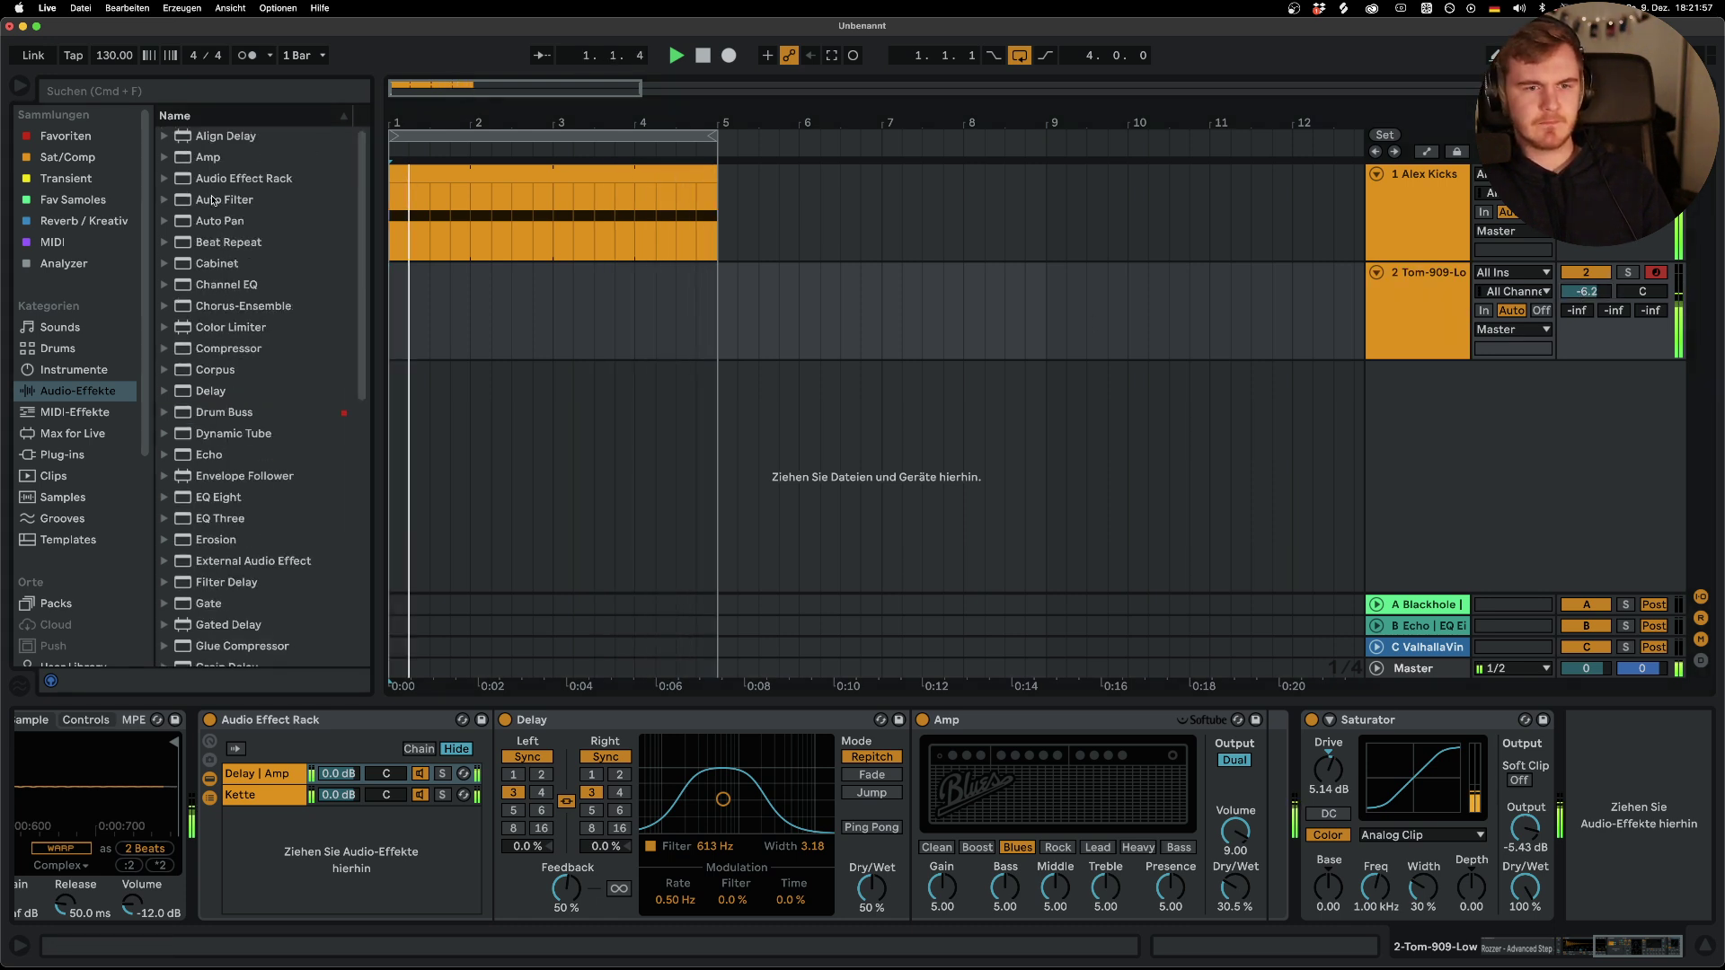
double_click(225, 228)
left_click_drag(1512, 843, 1512, 881)
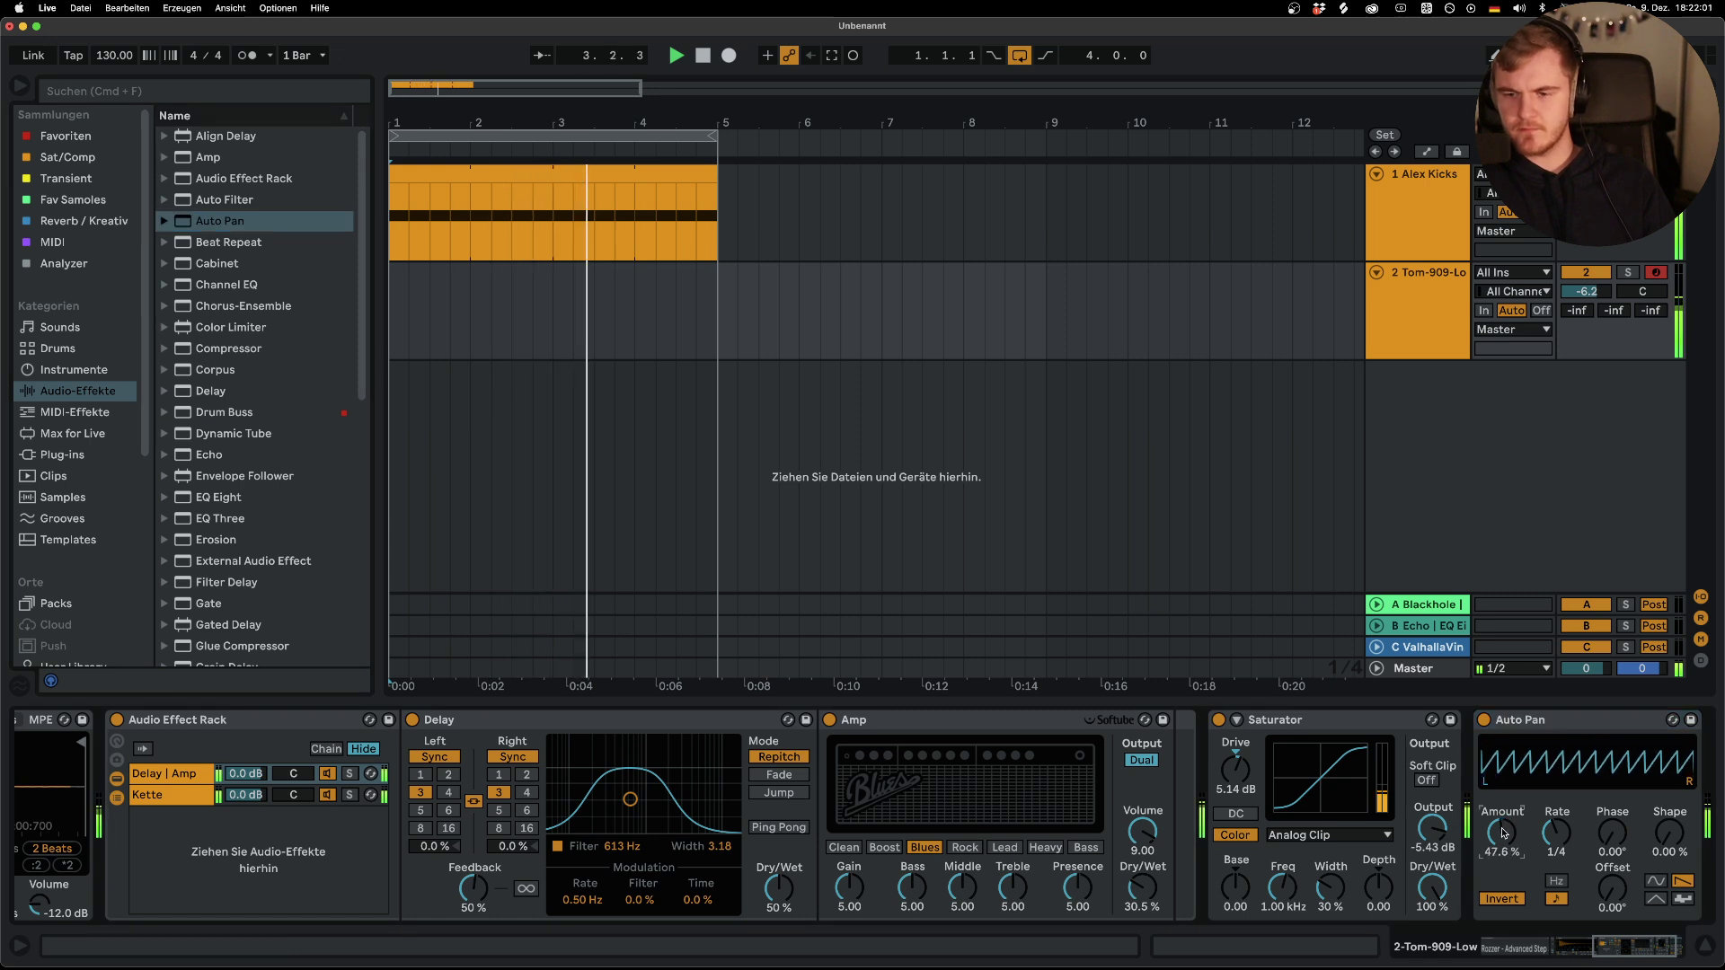
left_click(1537, 728)
left_click_drag(1236, 769, 1236, 762)
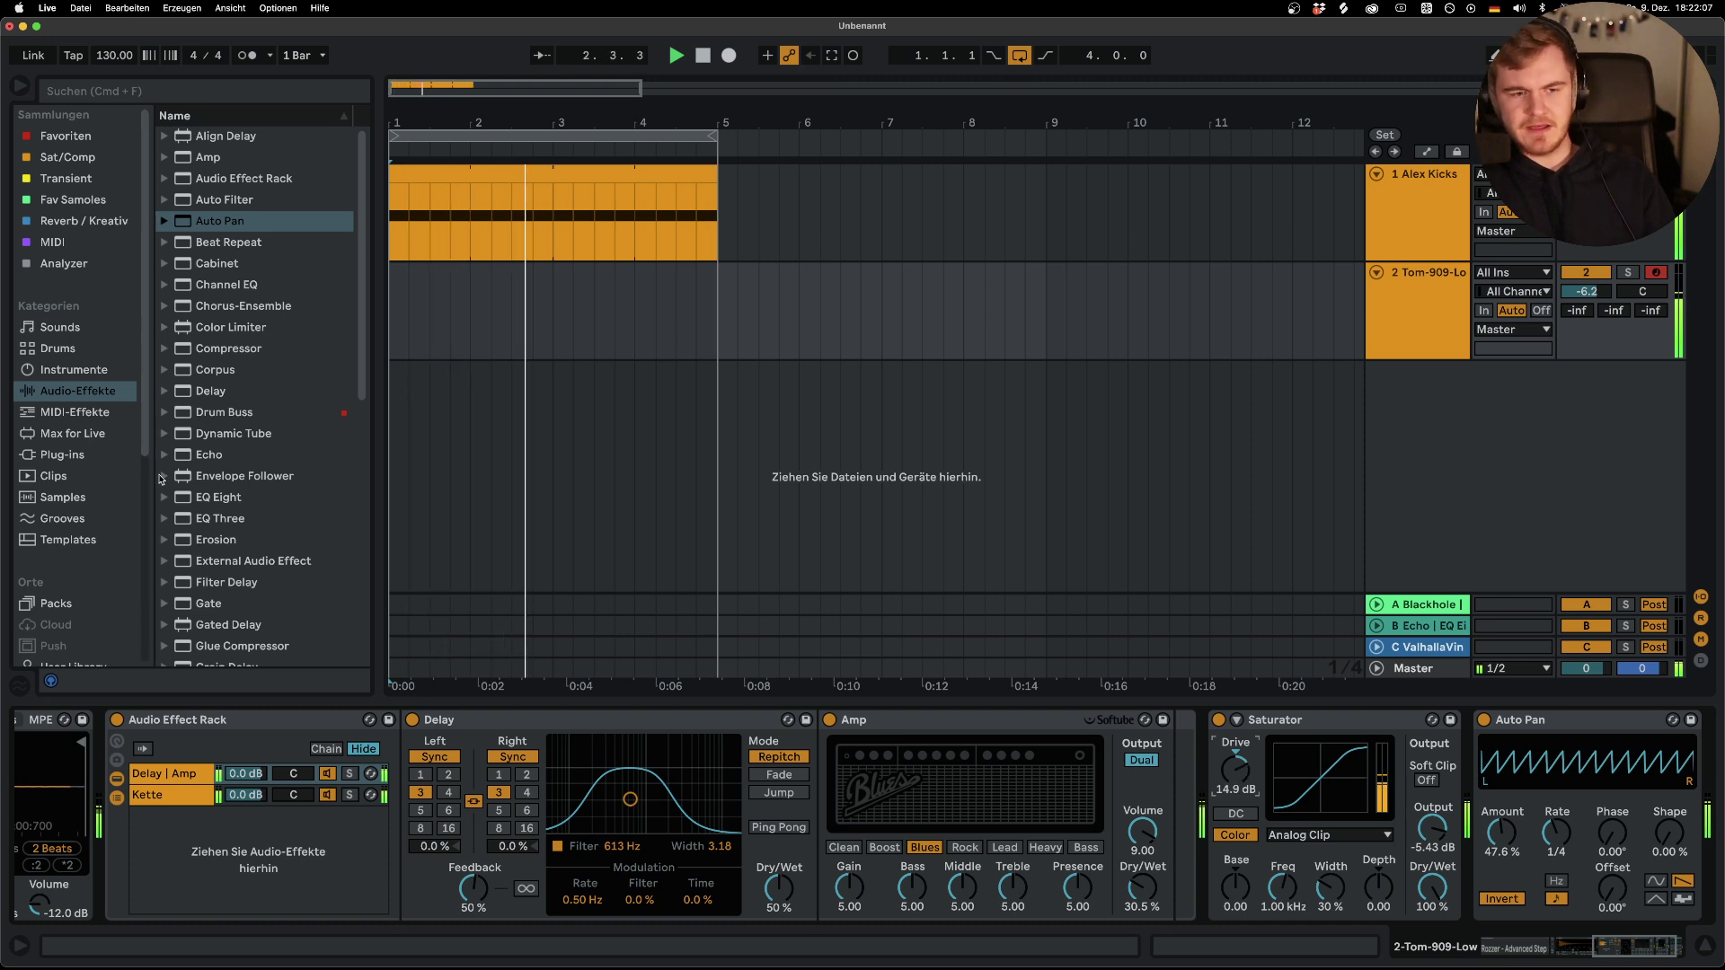
Insert a Vocoder before the Delay with 36 bands and 33% dry/wet, and raise the Delay's feedback to 60%
scroll(267, 636, "down", 10)
left_click_drag(218, 655, 559, 894)
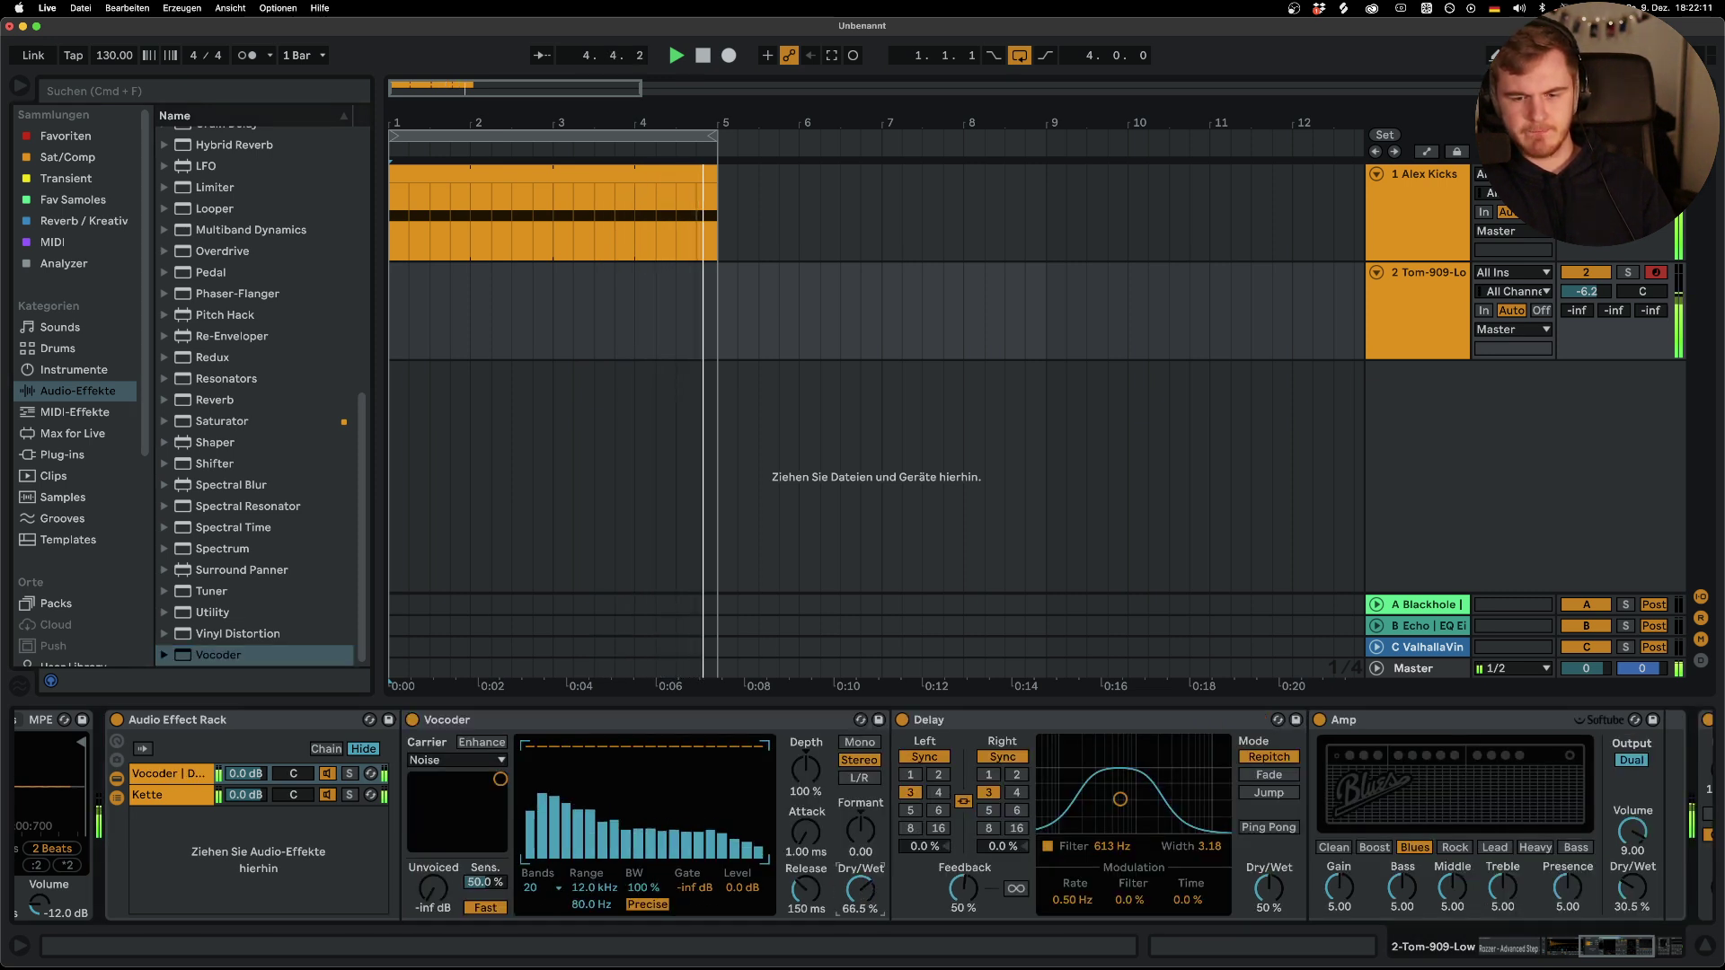
left_click_drag(860, 890, 860, 899)
left_click_drag(532, 889, 548, 855)
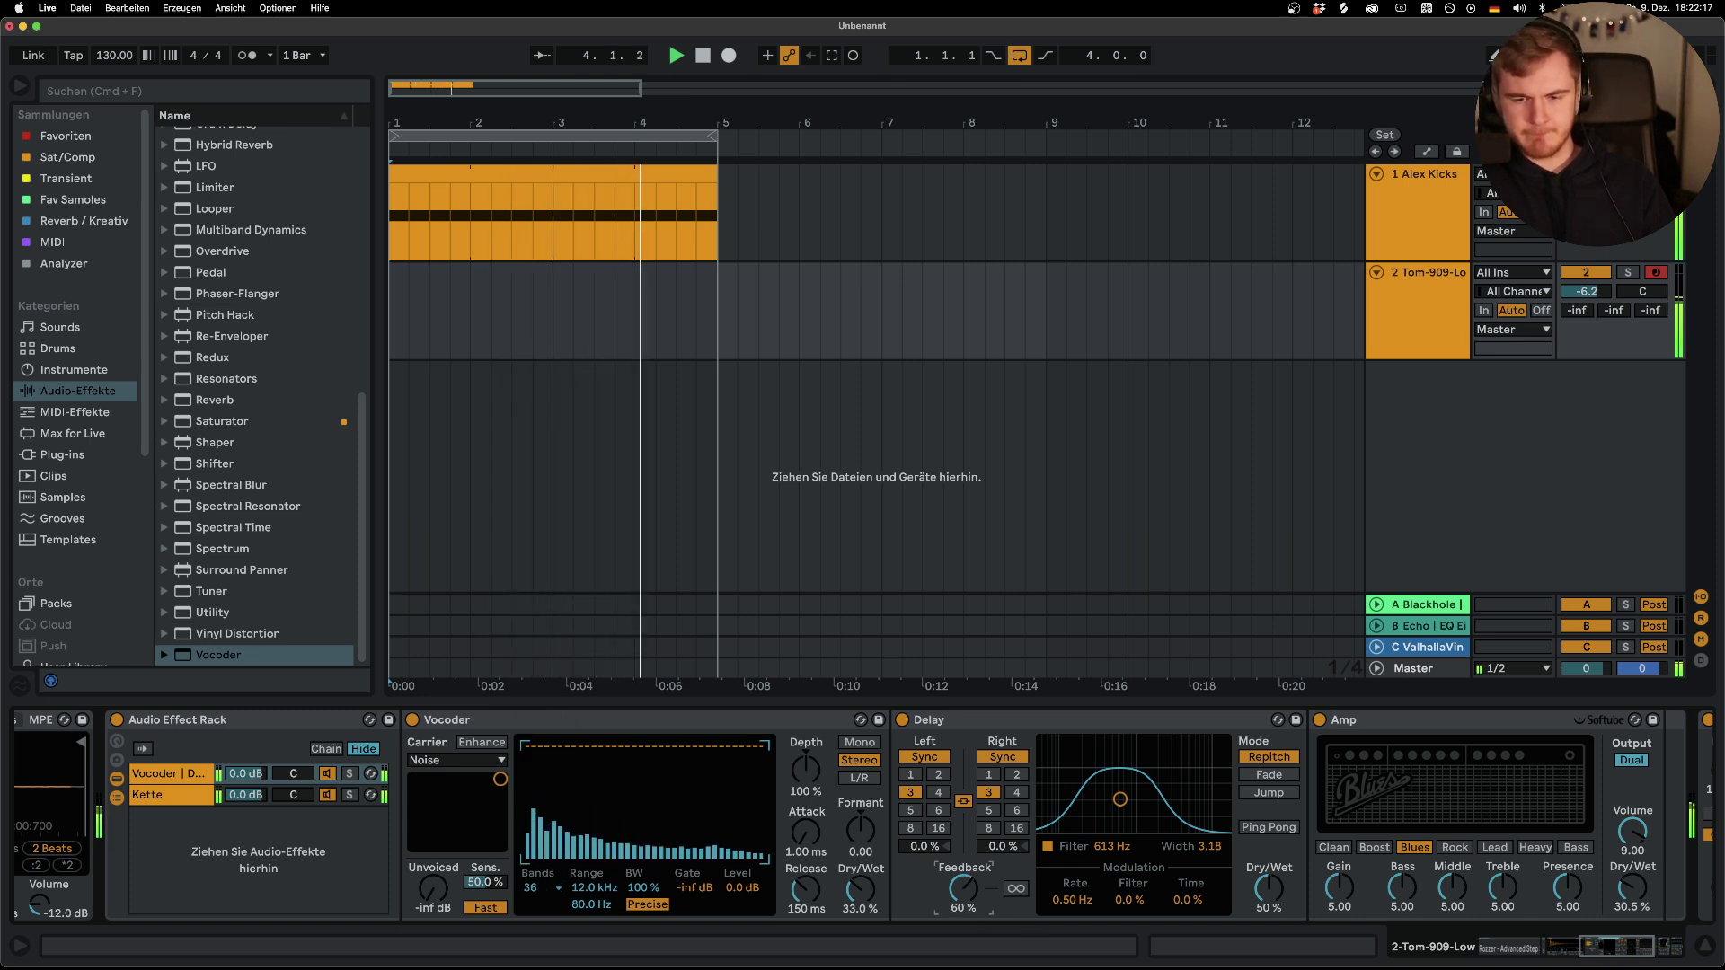
key("Down")
Randomize the velocity lane of the Rozzer step sequencer
scroll(253, 819, "left", 6)
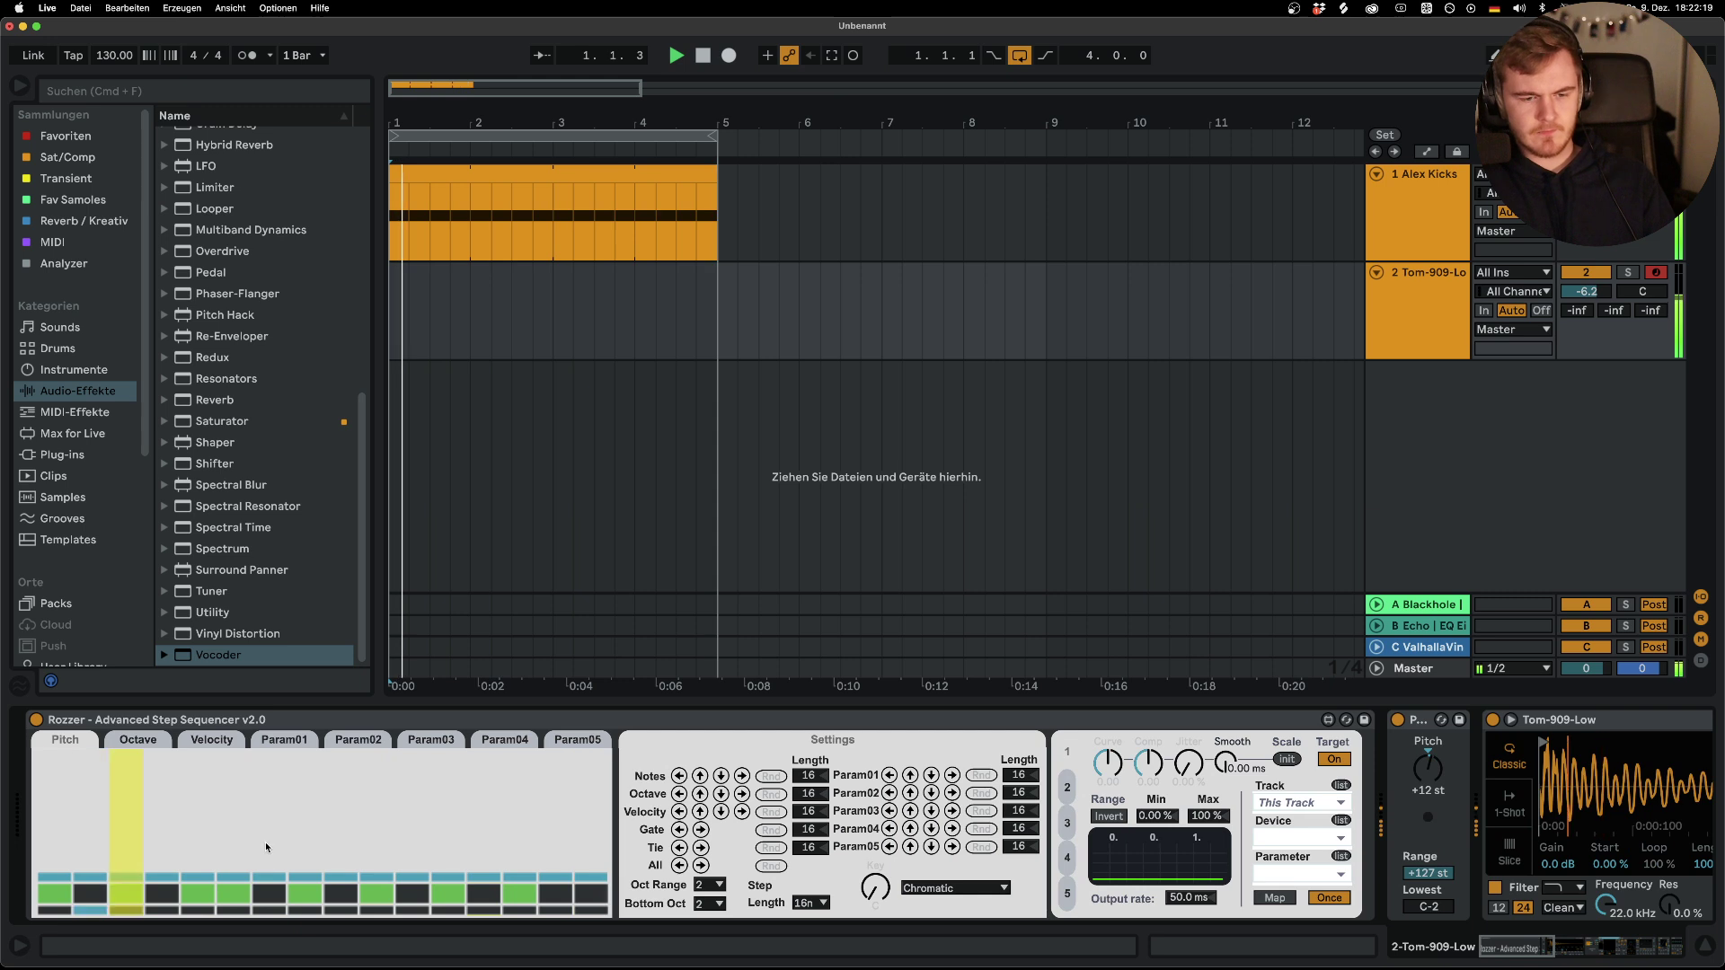
left_click(205, 741)
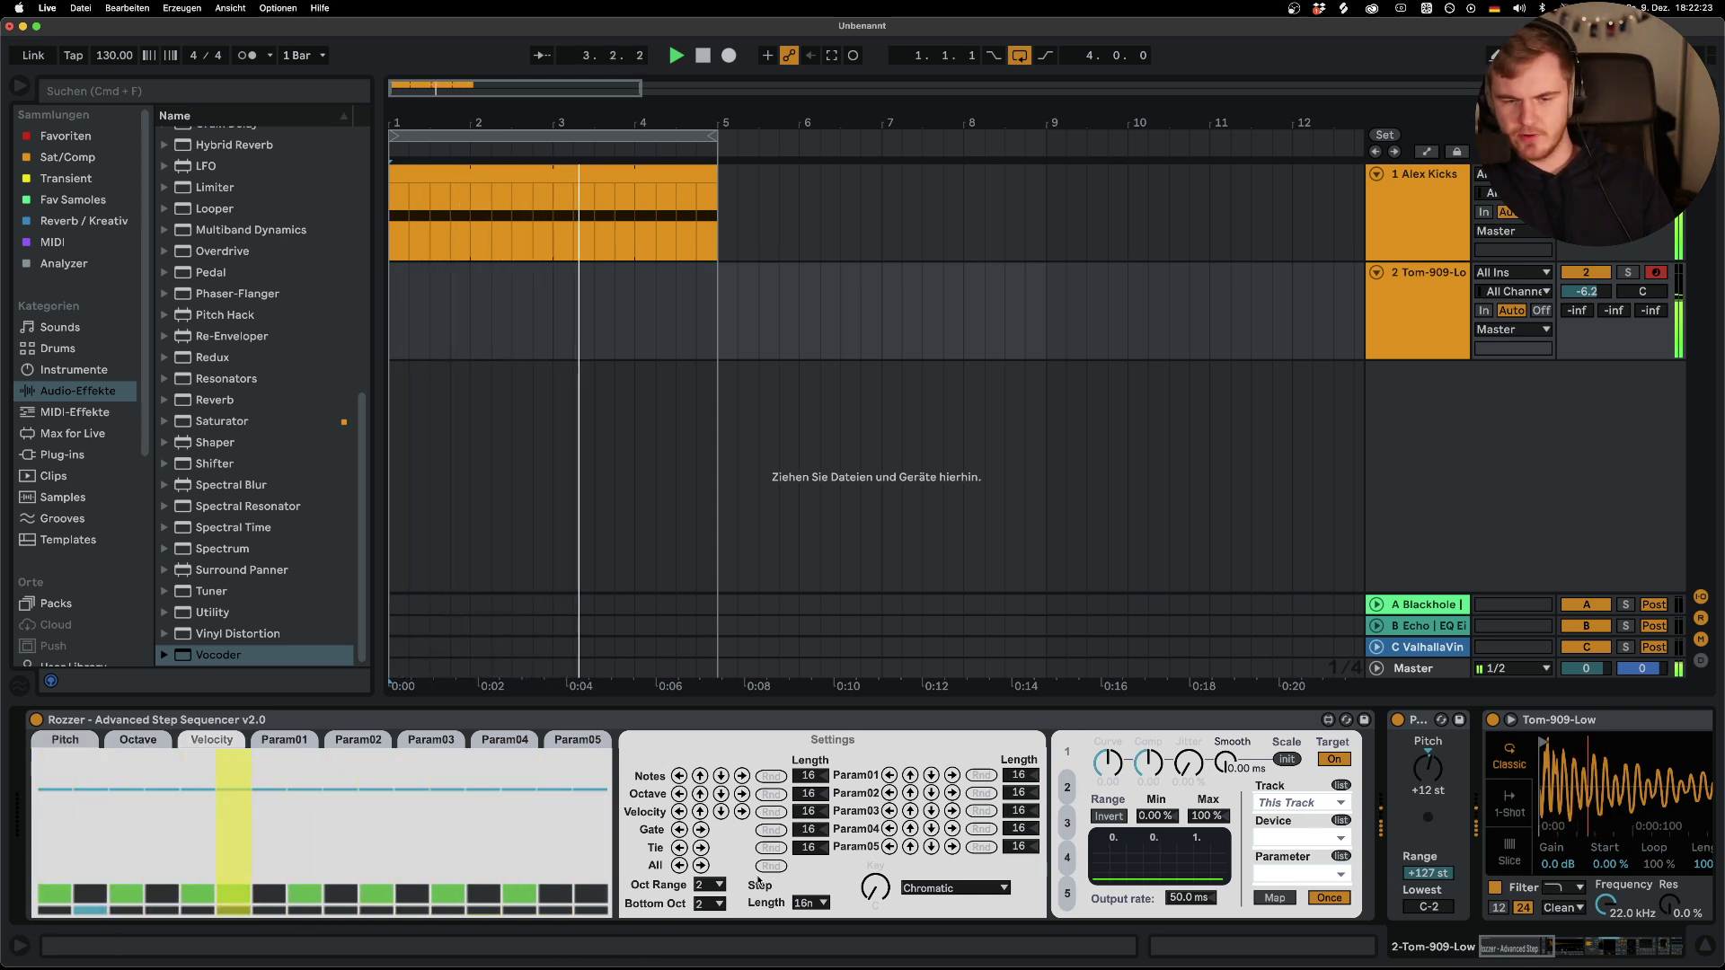
left_click(780, 813)
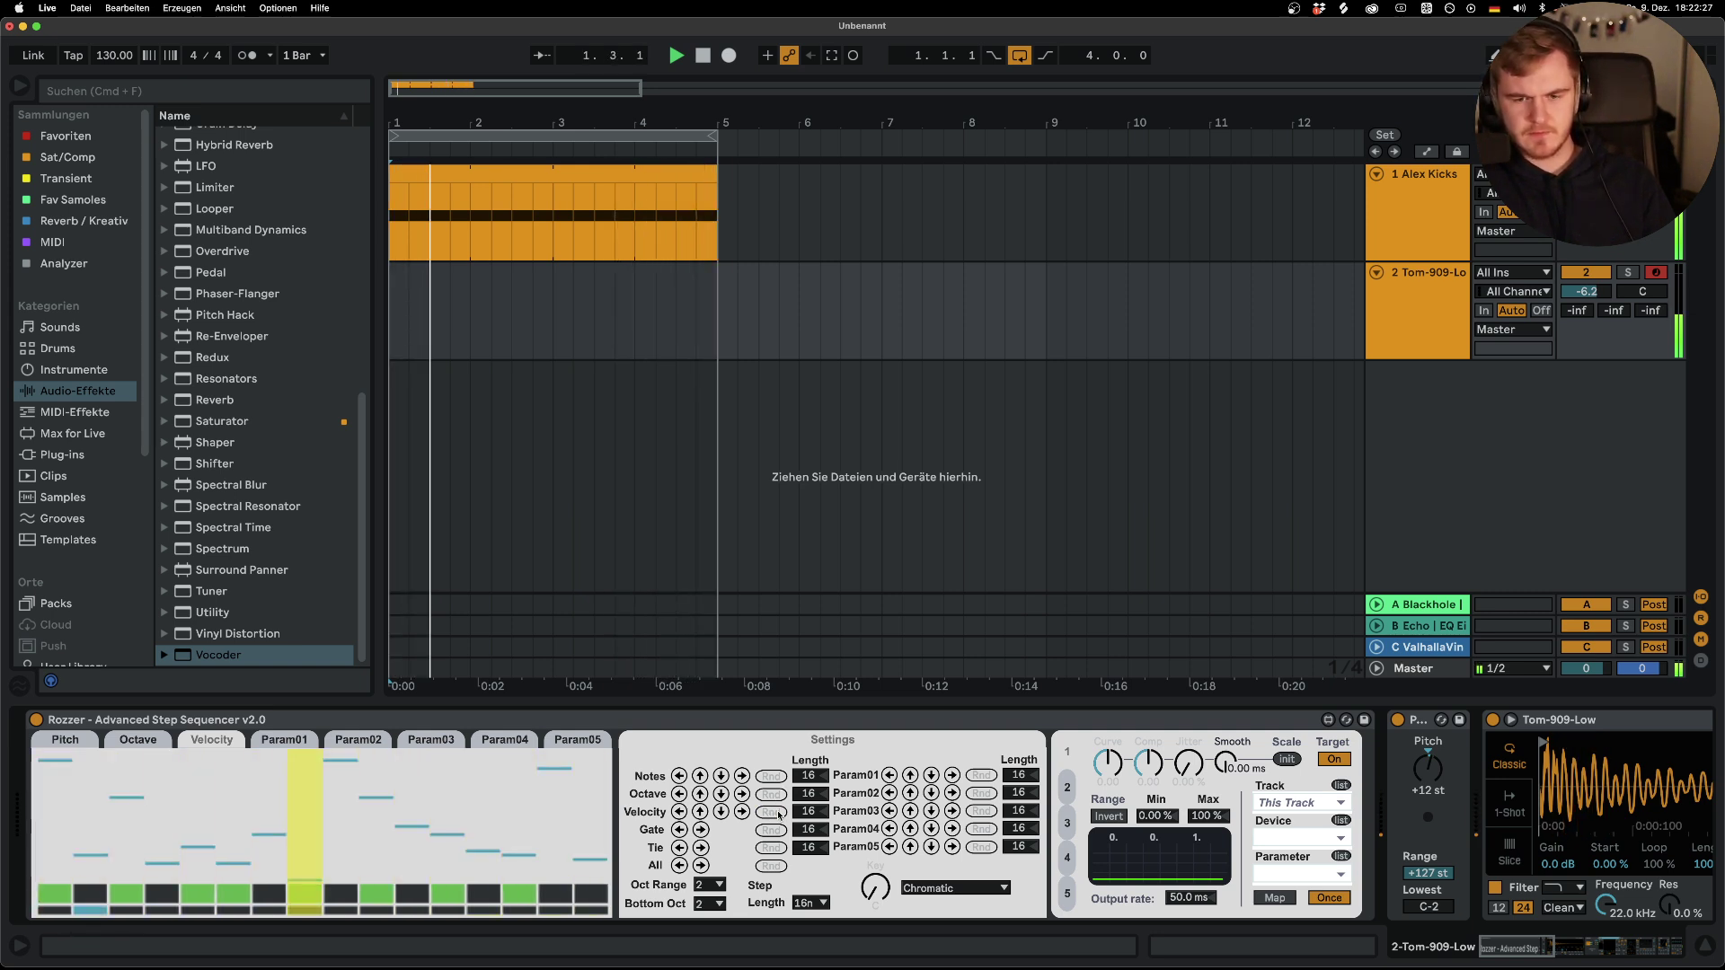
Add a new audio track below the Tom-909-Low track
scroll(1328, 830, "right", 1)
scroll(1328, 830, "right", 10)
left_click(1399, 302)
key("super+t")
Switch to the Safari window with the YouTube video DeckeR - Add Me Now (Original Mix) and play it as a reference
key("ctrl+Up")
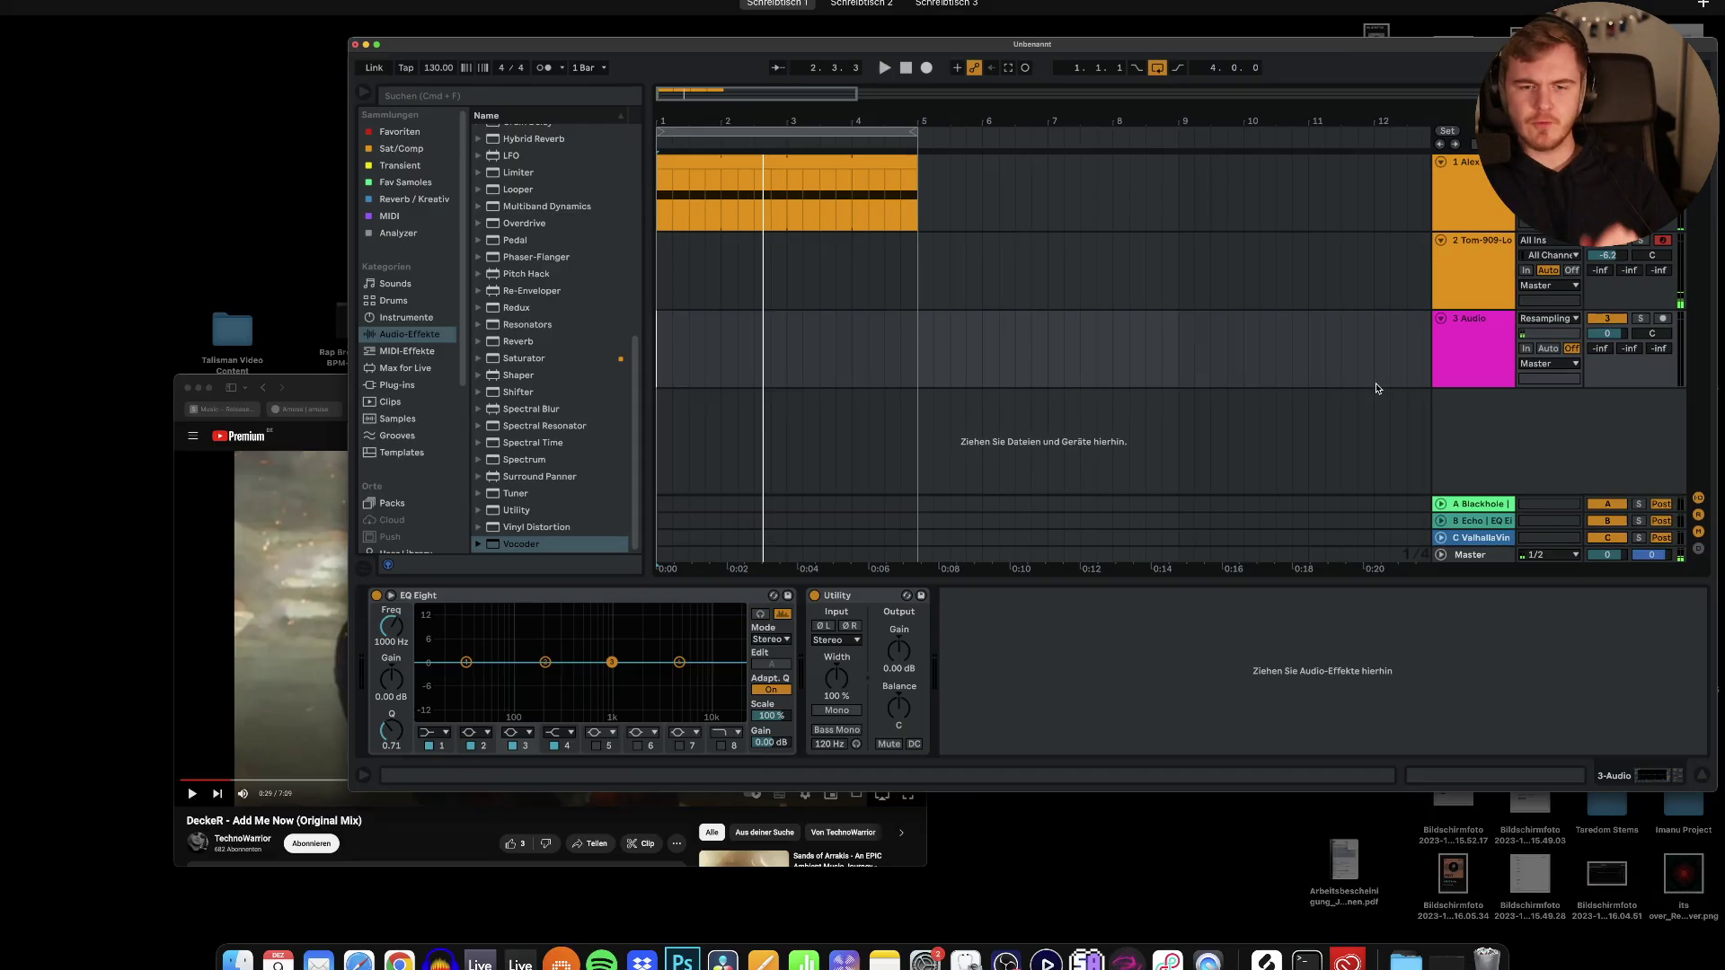
left_click(395, 674)
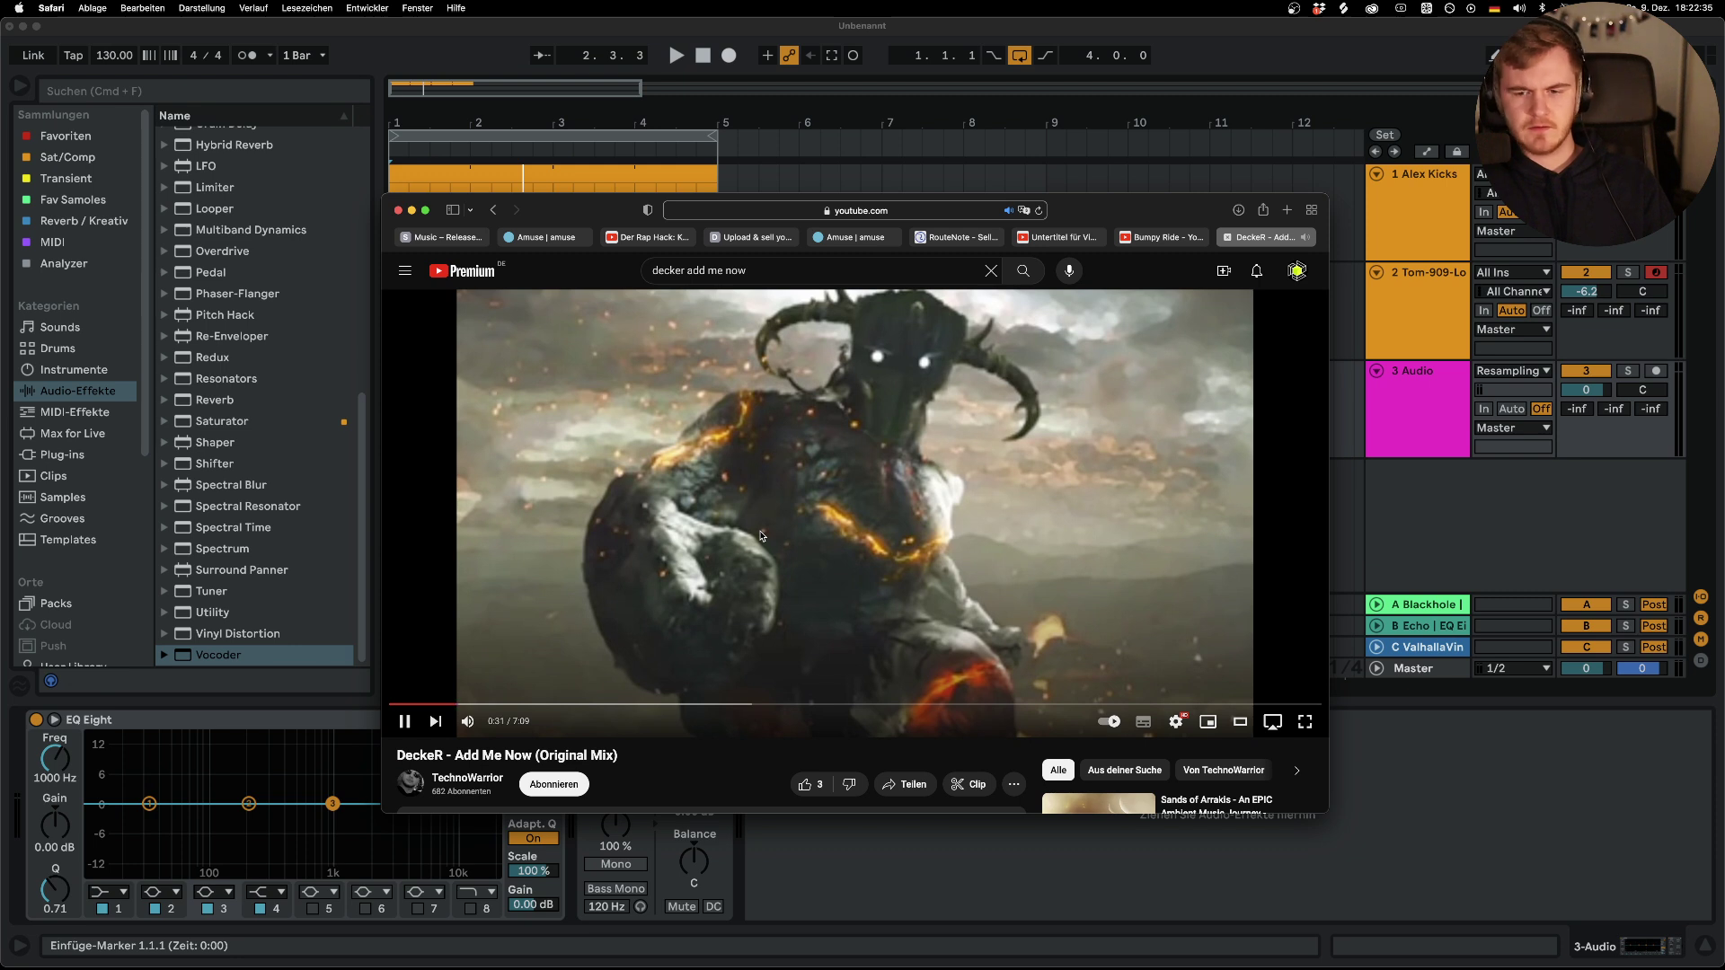
Switch back to Ableton Live and record four bars of the soloed Tom-909-Low track by resampling onto the armed Audio track
left_click(1418, 352)
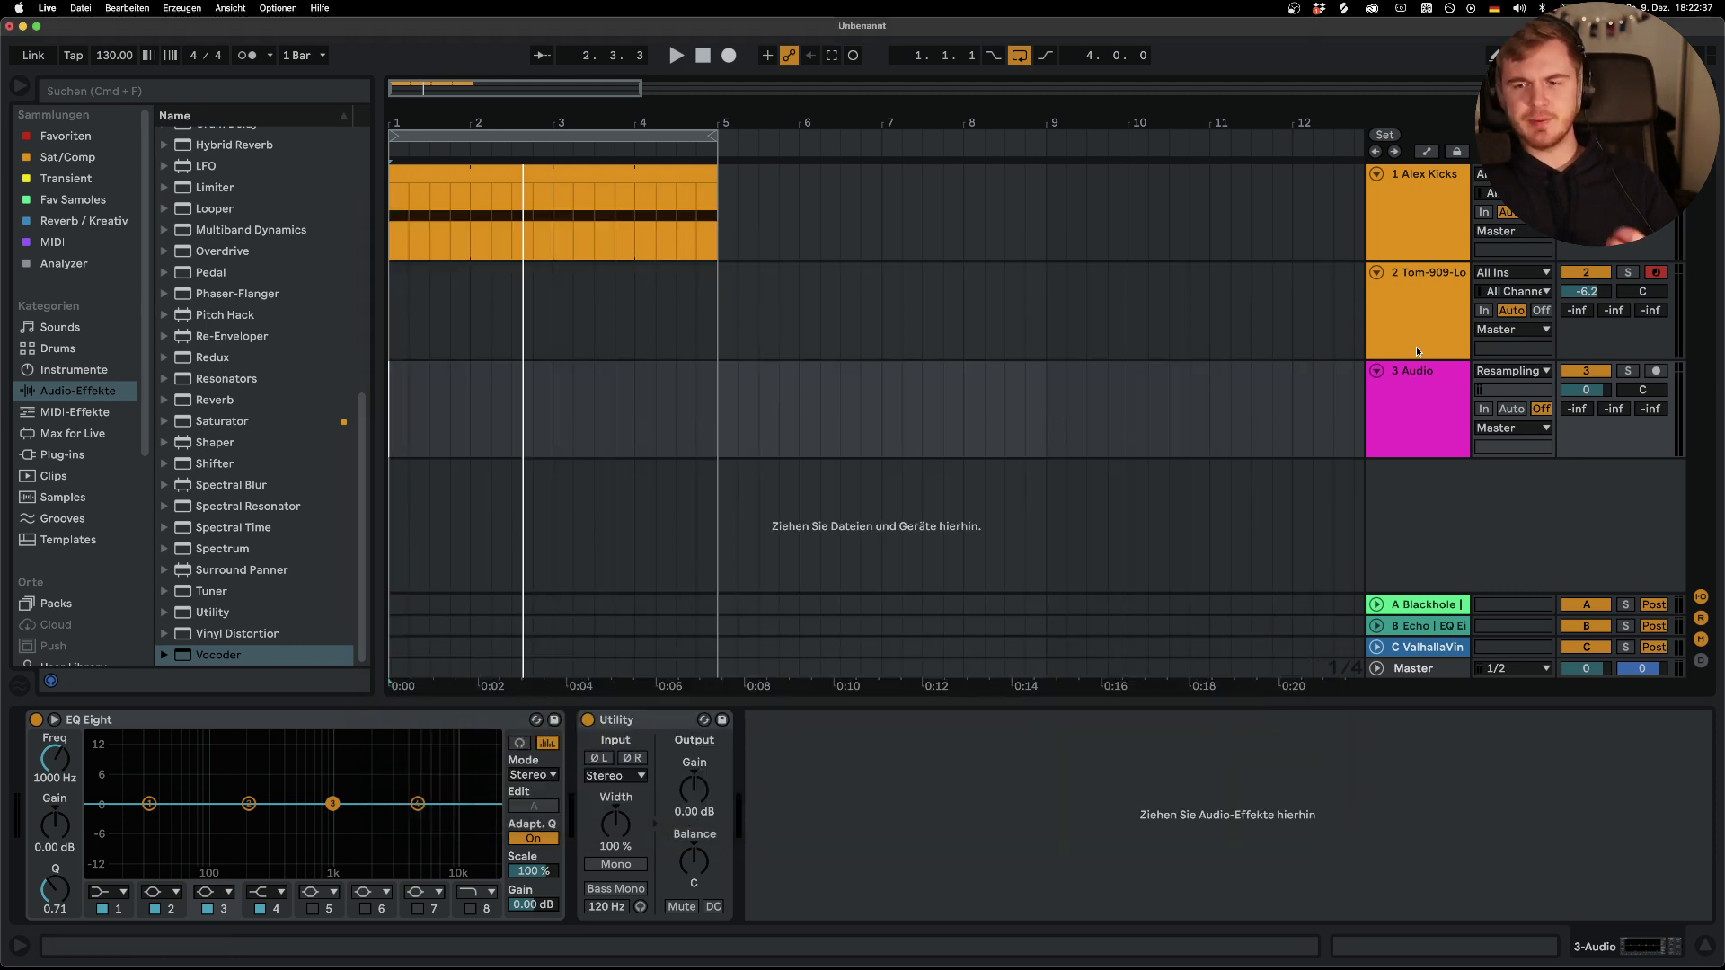
left_click(1418, 352)
left_click(1656, 371)
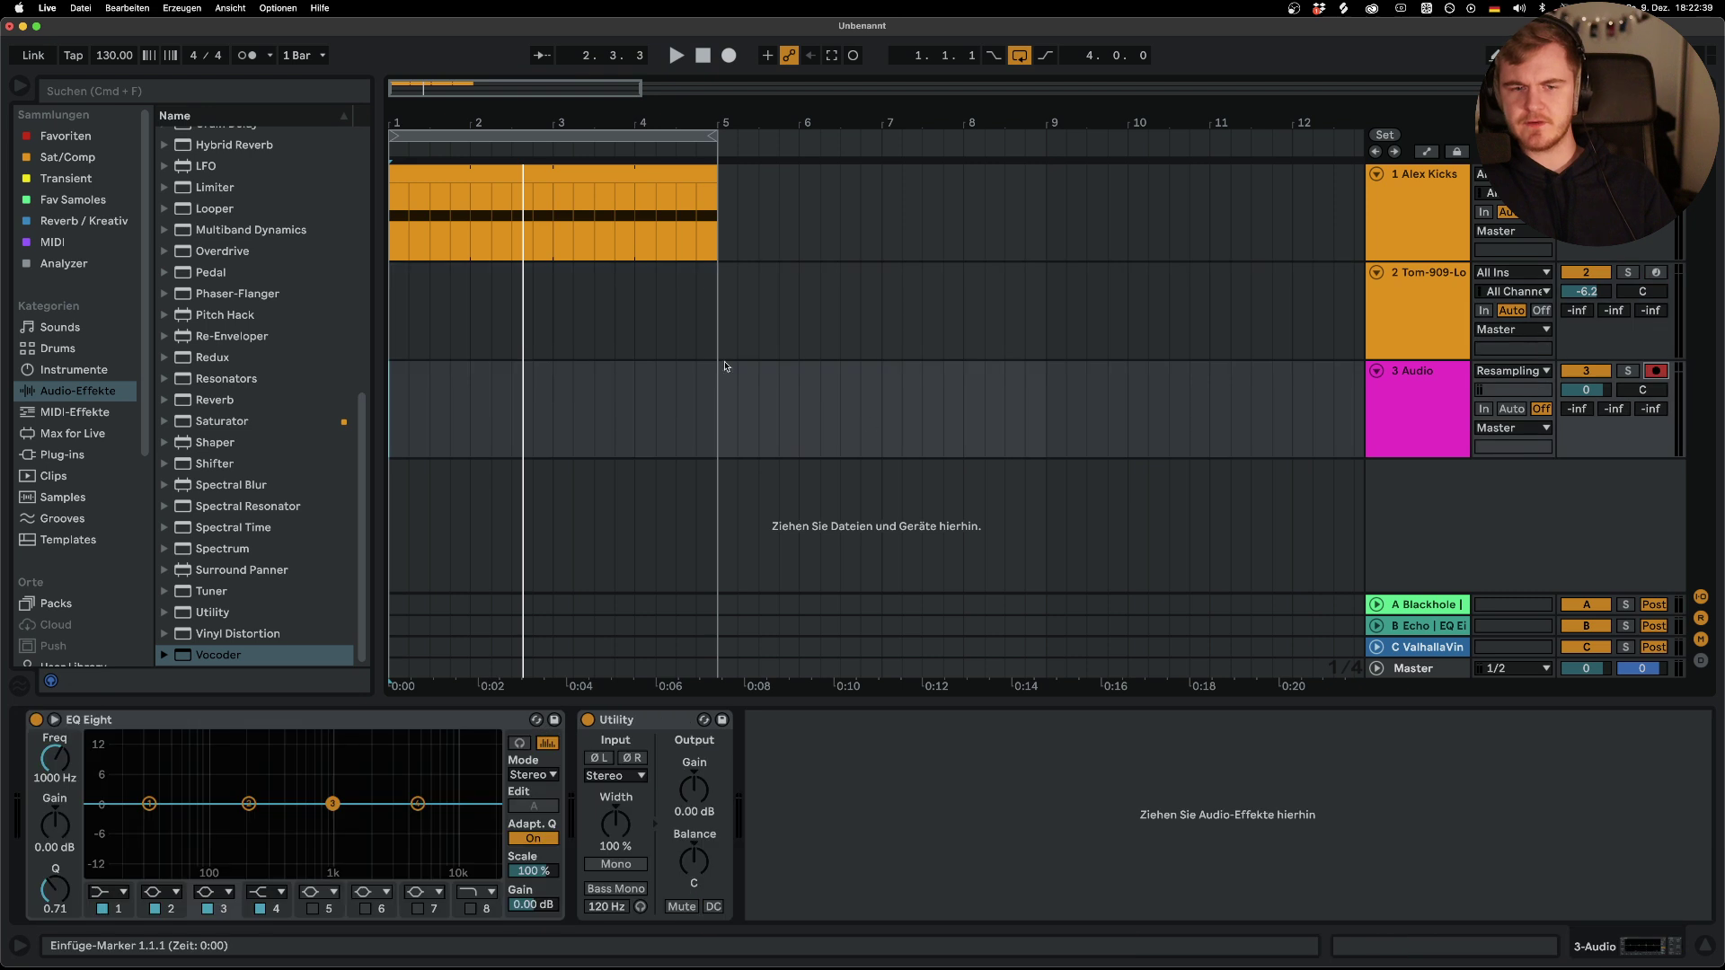
left_click(1630, 272)
left_click(729, 55)
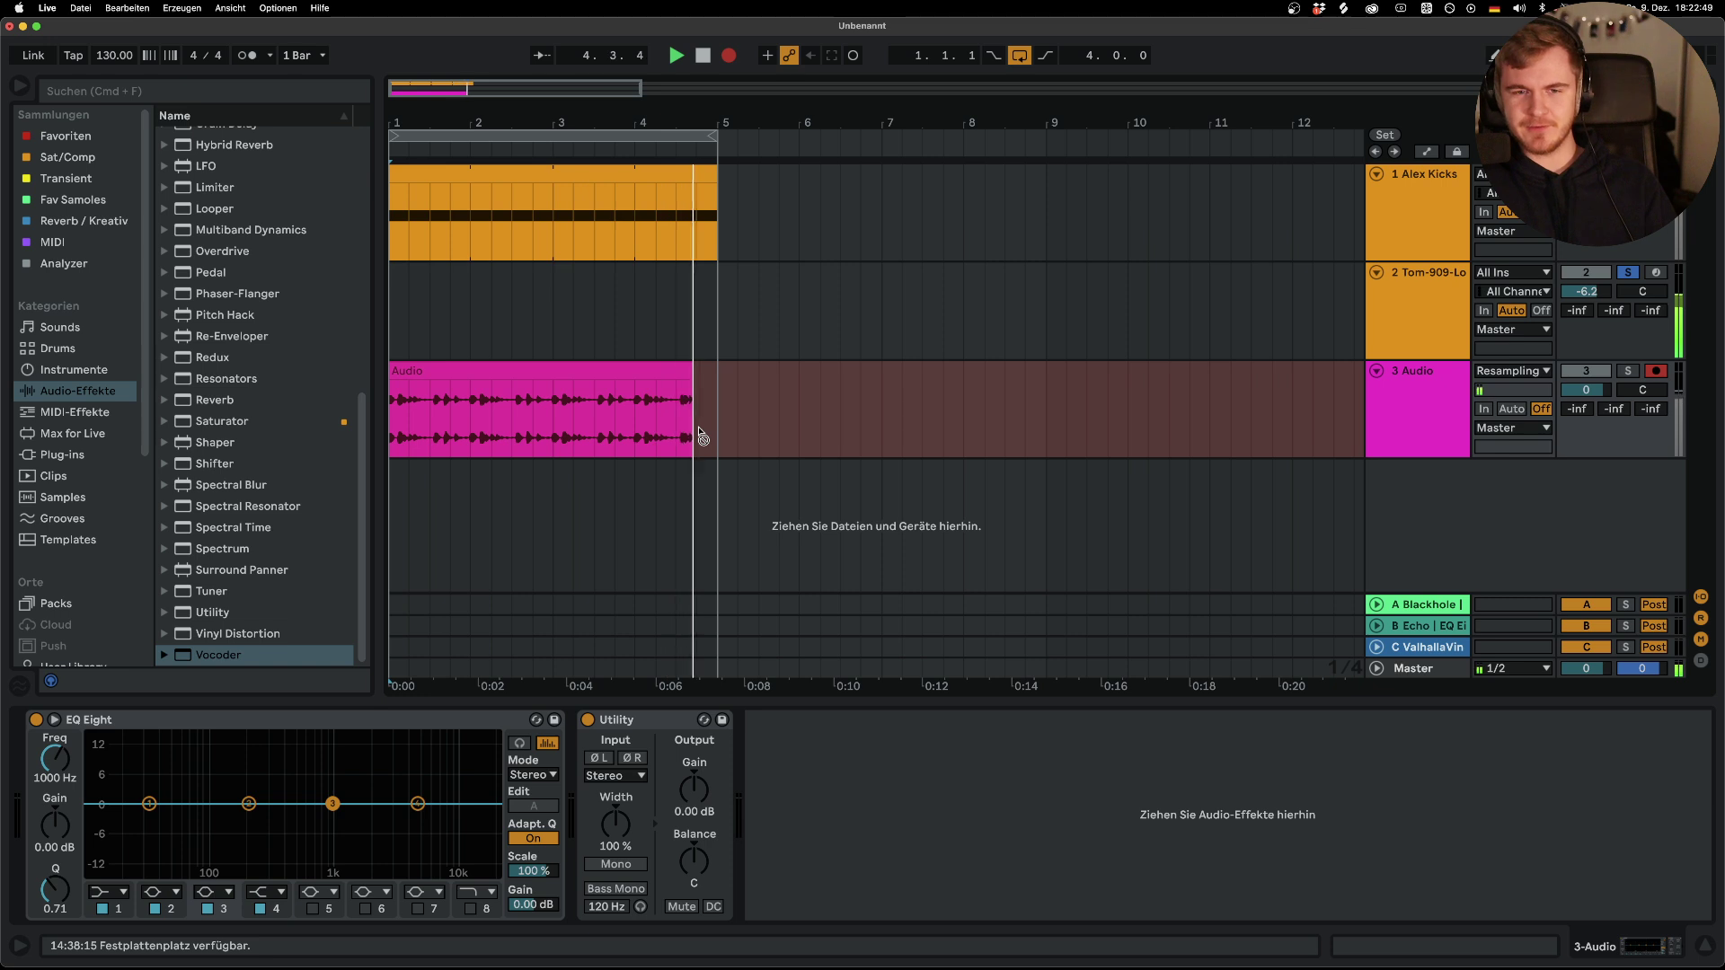
key("space")
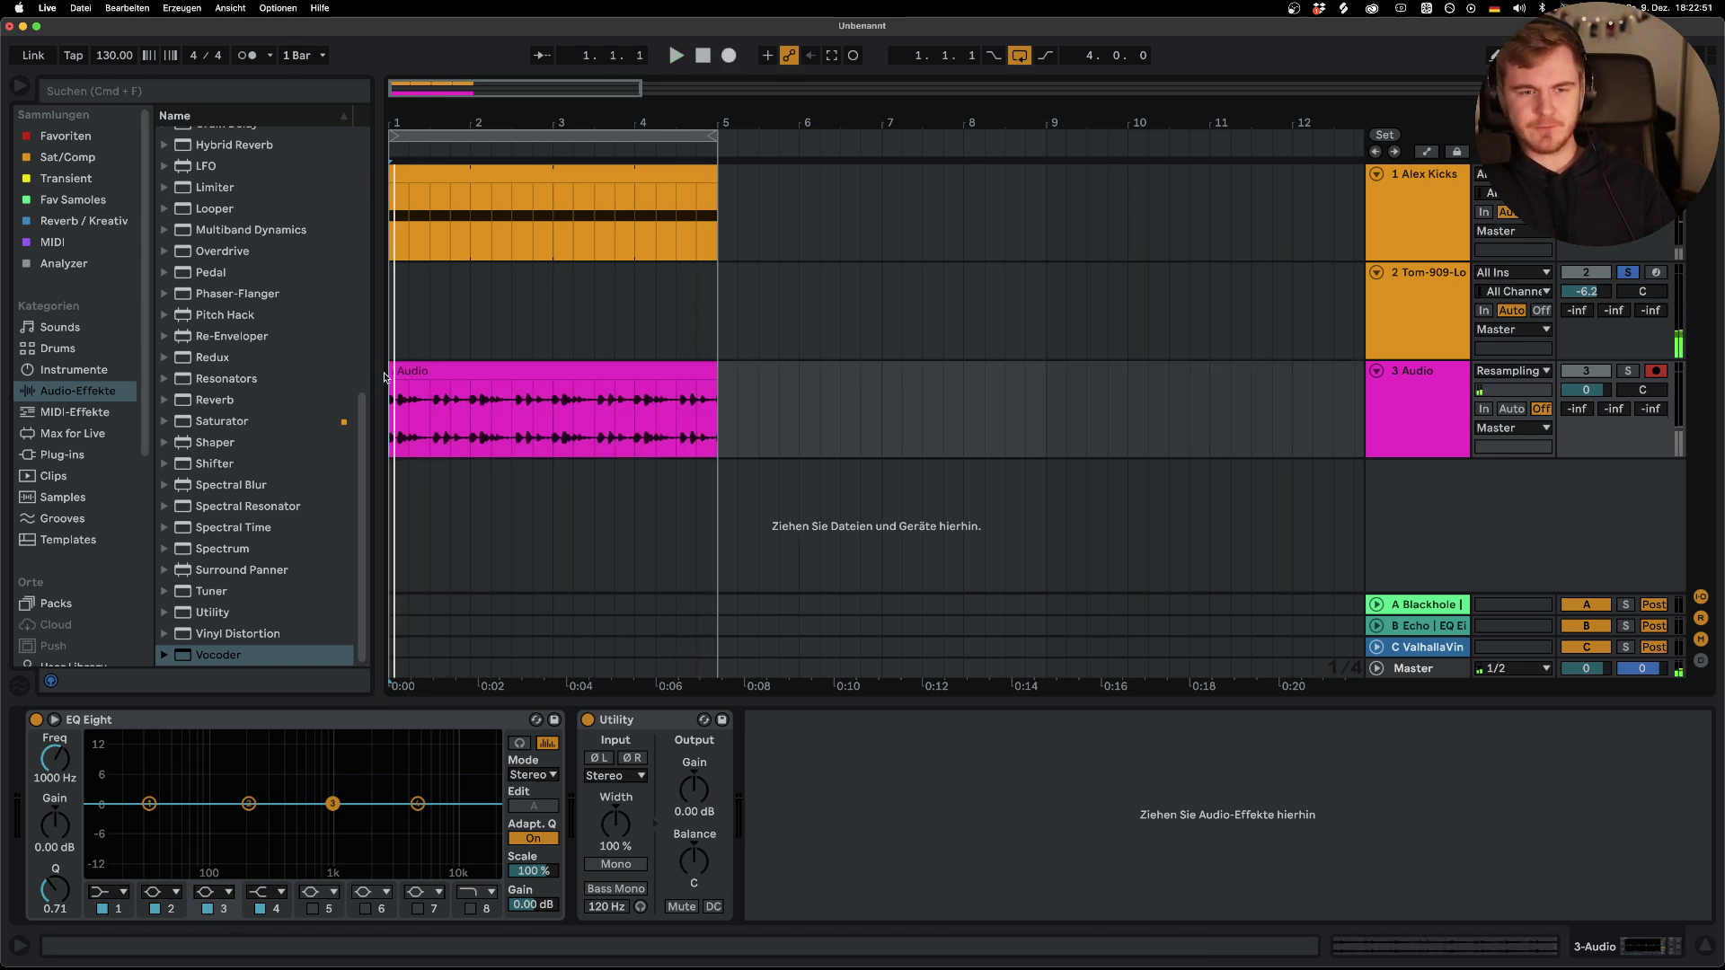
left_click(391, 372)
Add an Overdrive to the Audio track and, while soloing it, set its filter to 107 Hz with a bandwidth of 2.45
double_click(220, 251)
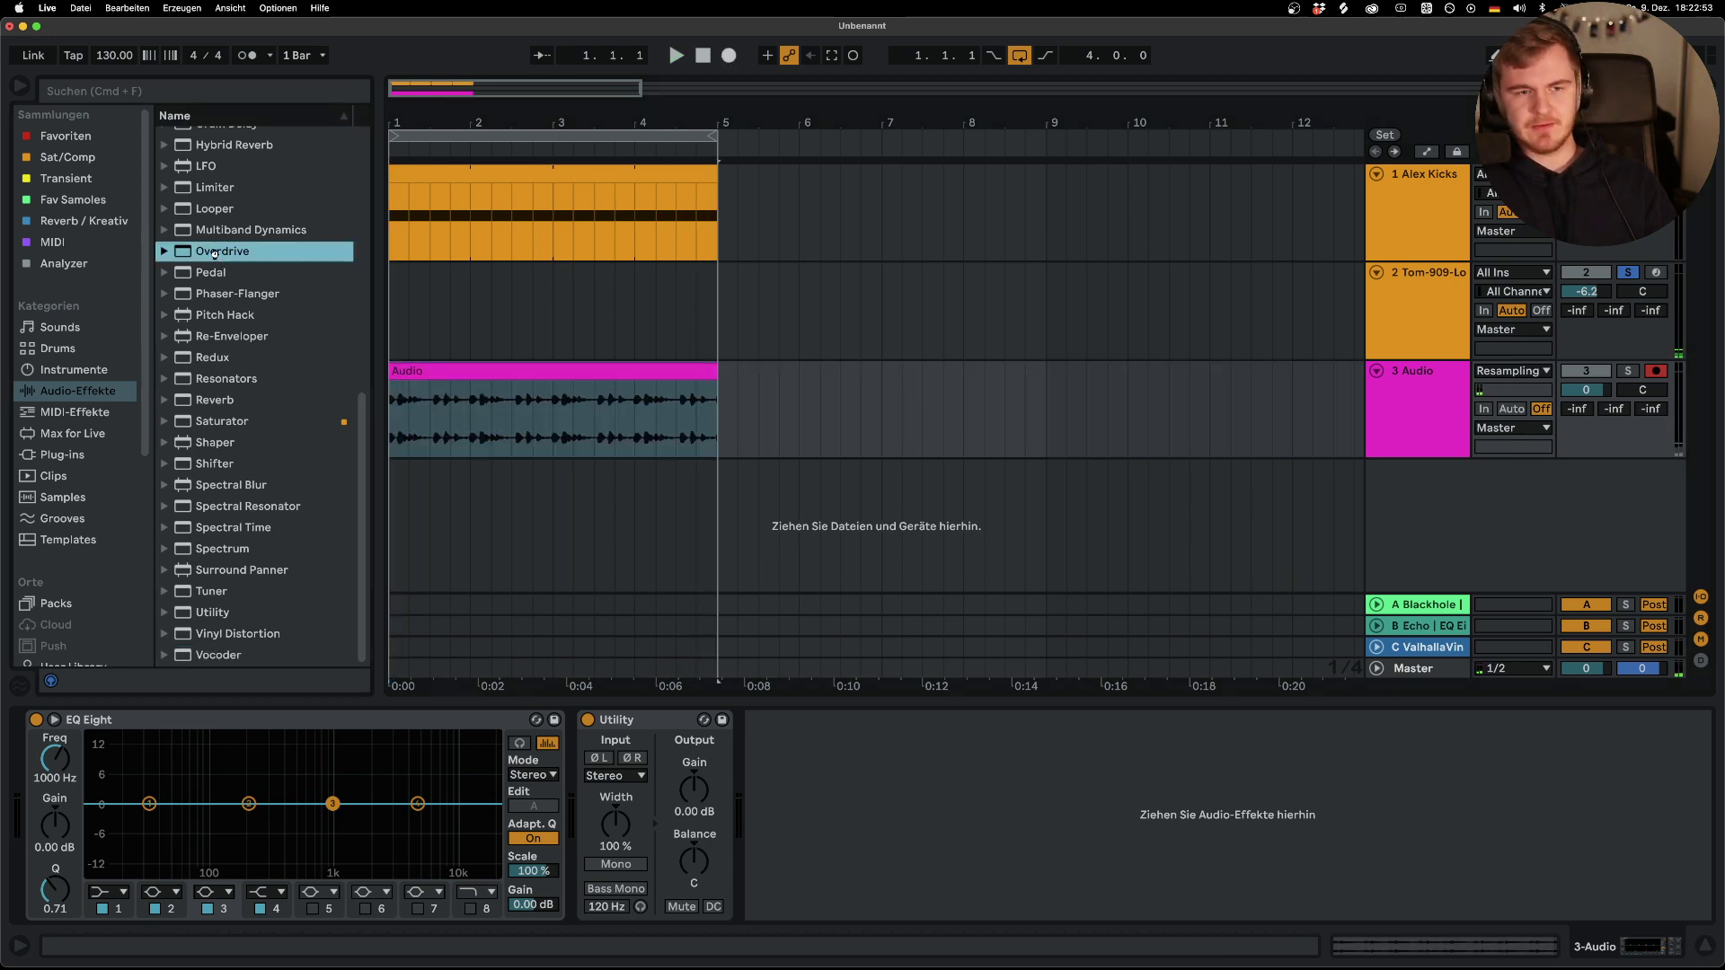
left_click(1436, 408)
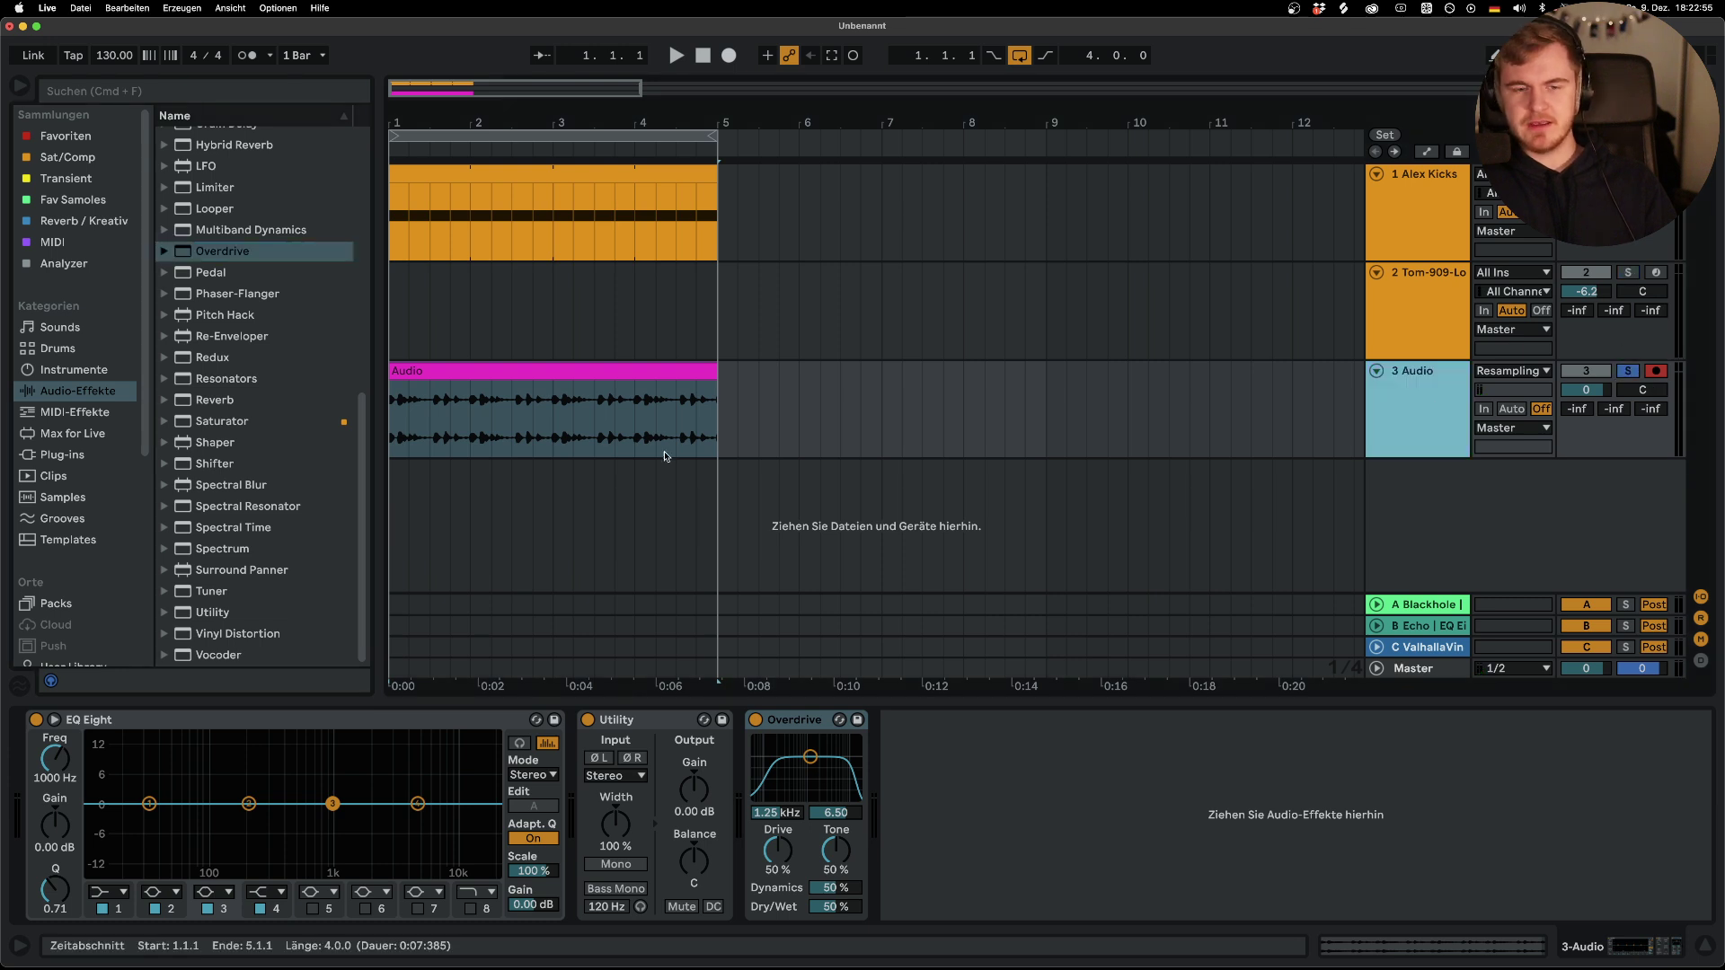
key("space")
left_click_drag(802, 765, 771, 782)
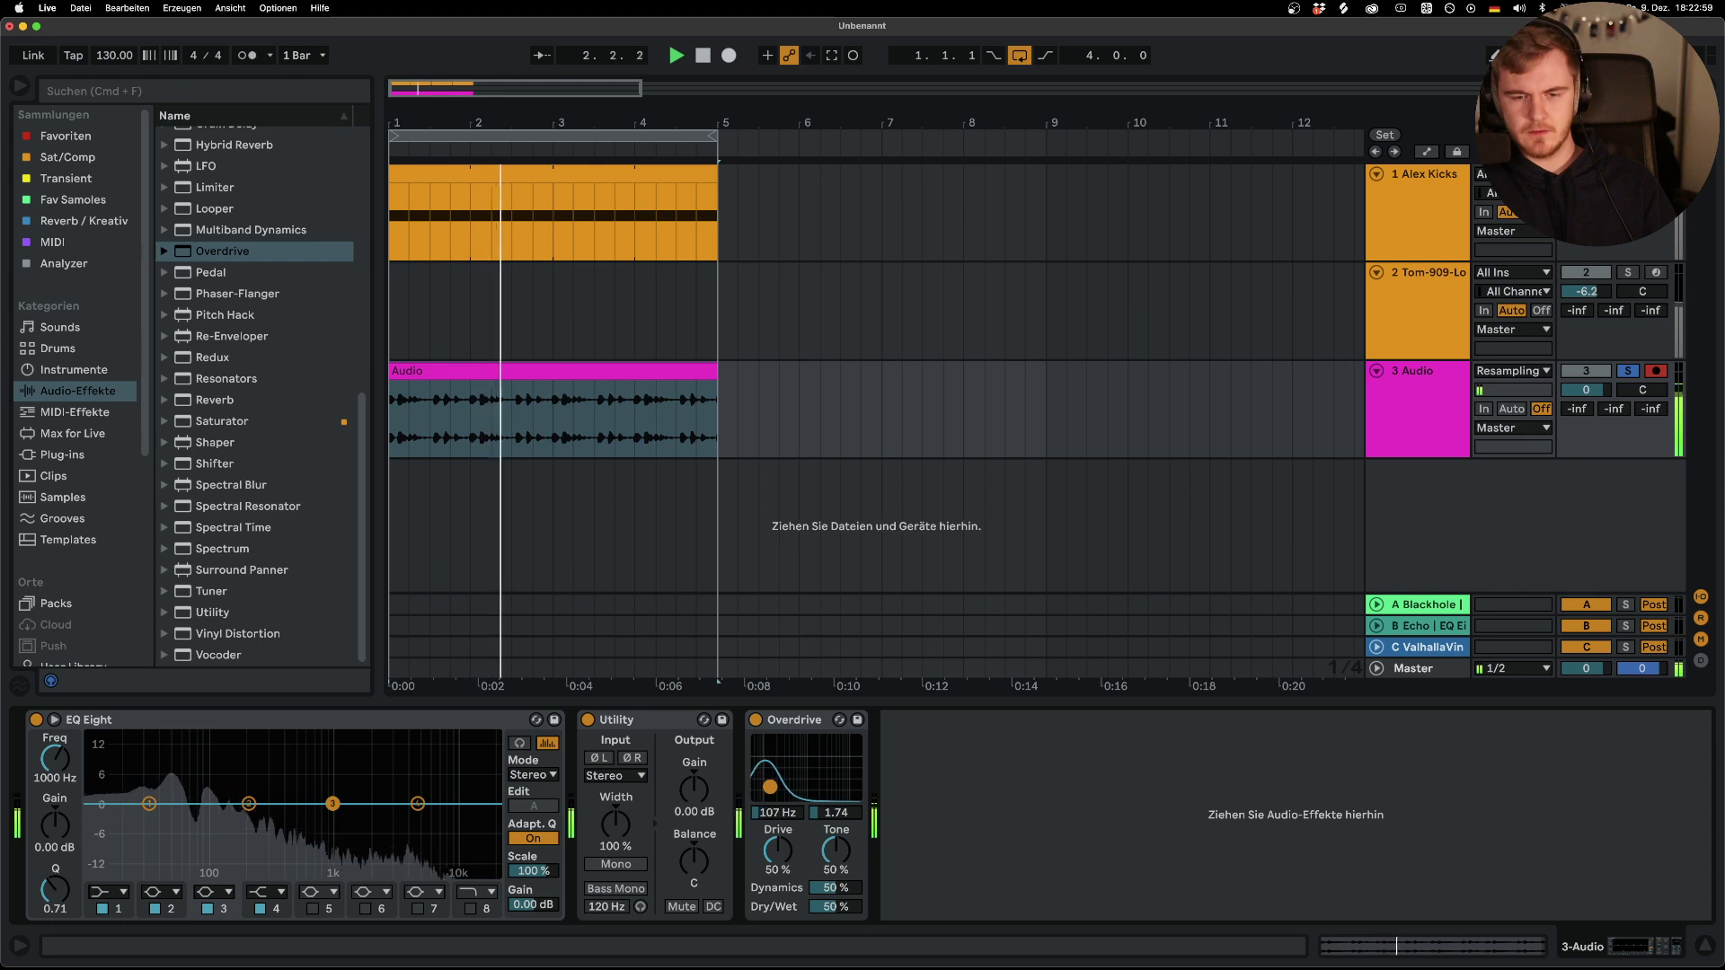
scroll(302, 580, "up", 10)
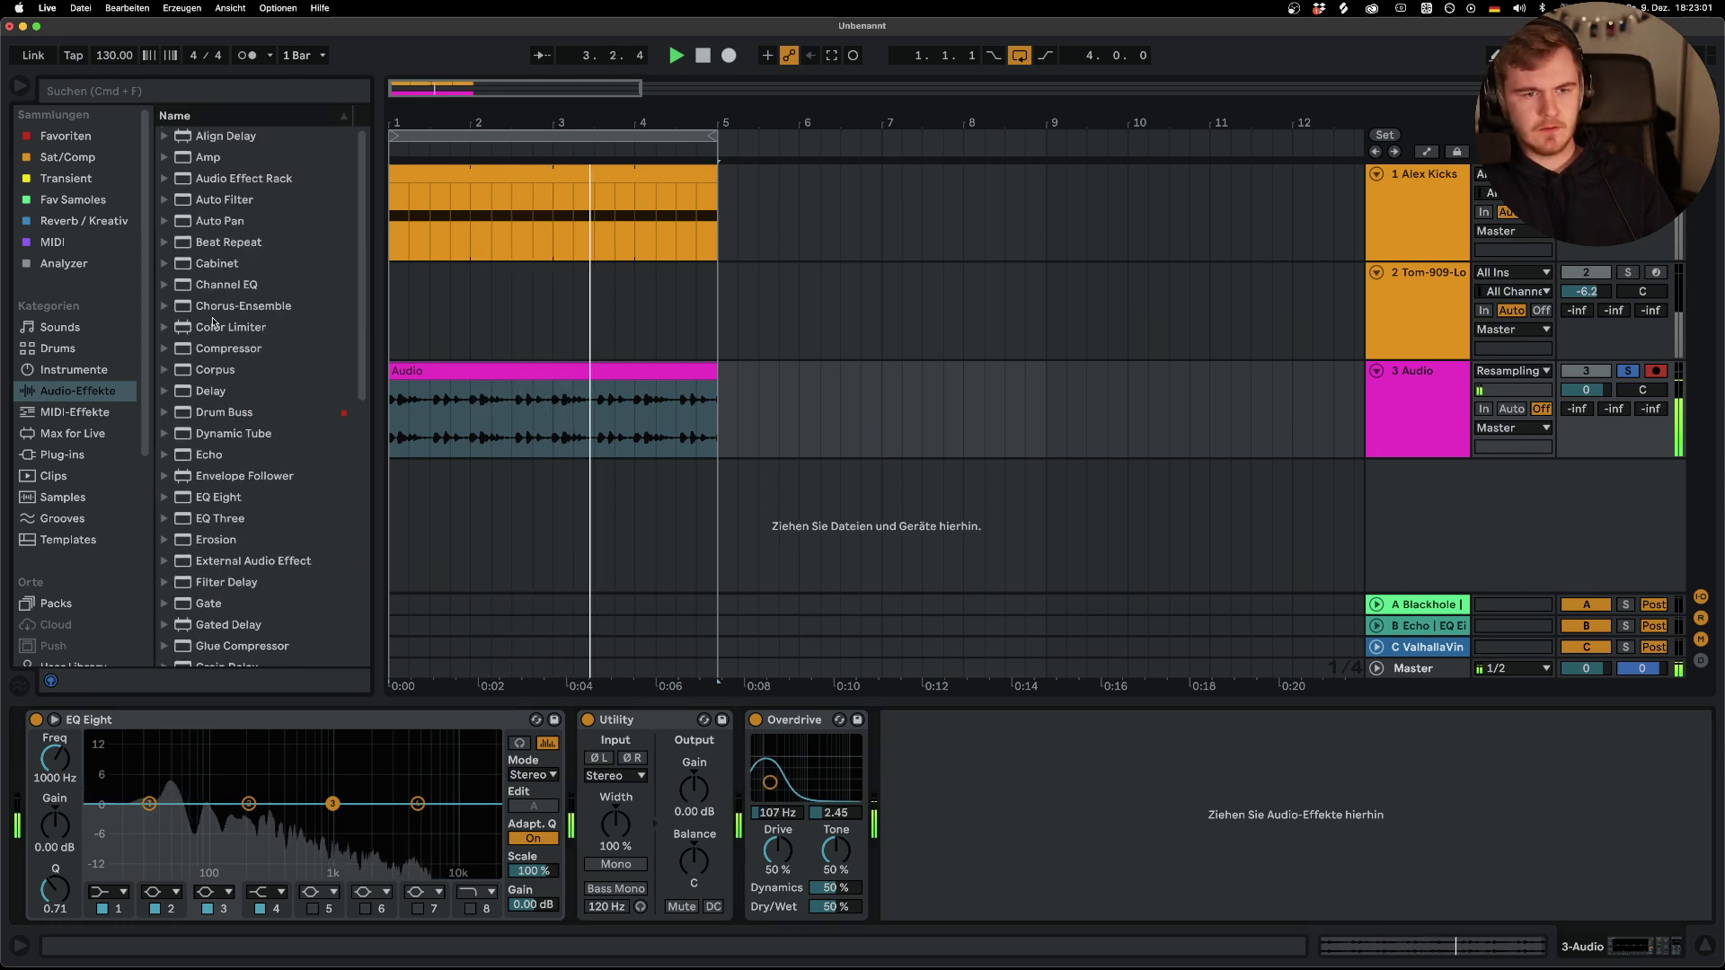
key("space")
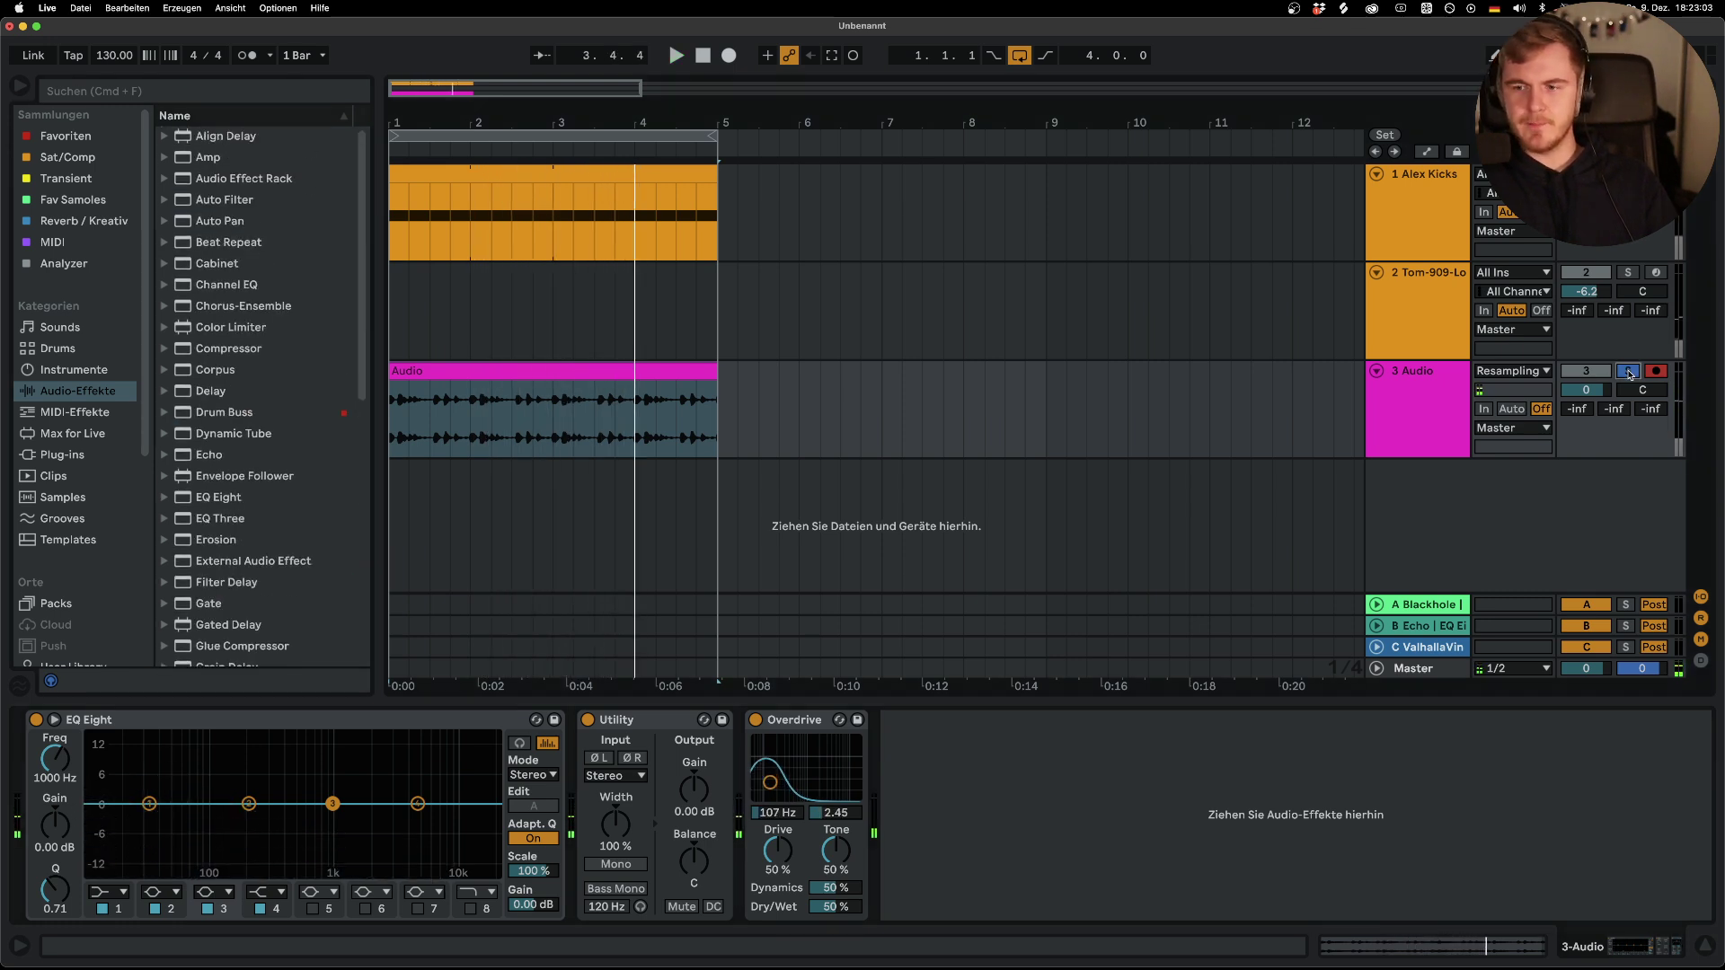
Group the Tom-909-Low and Audio tracks, and copy the tom's Auto Pan onto the group with its amount at 100%
left_click(1441, 318)
left_click(1684, 781)
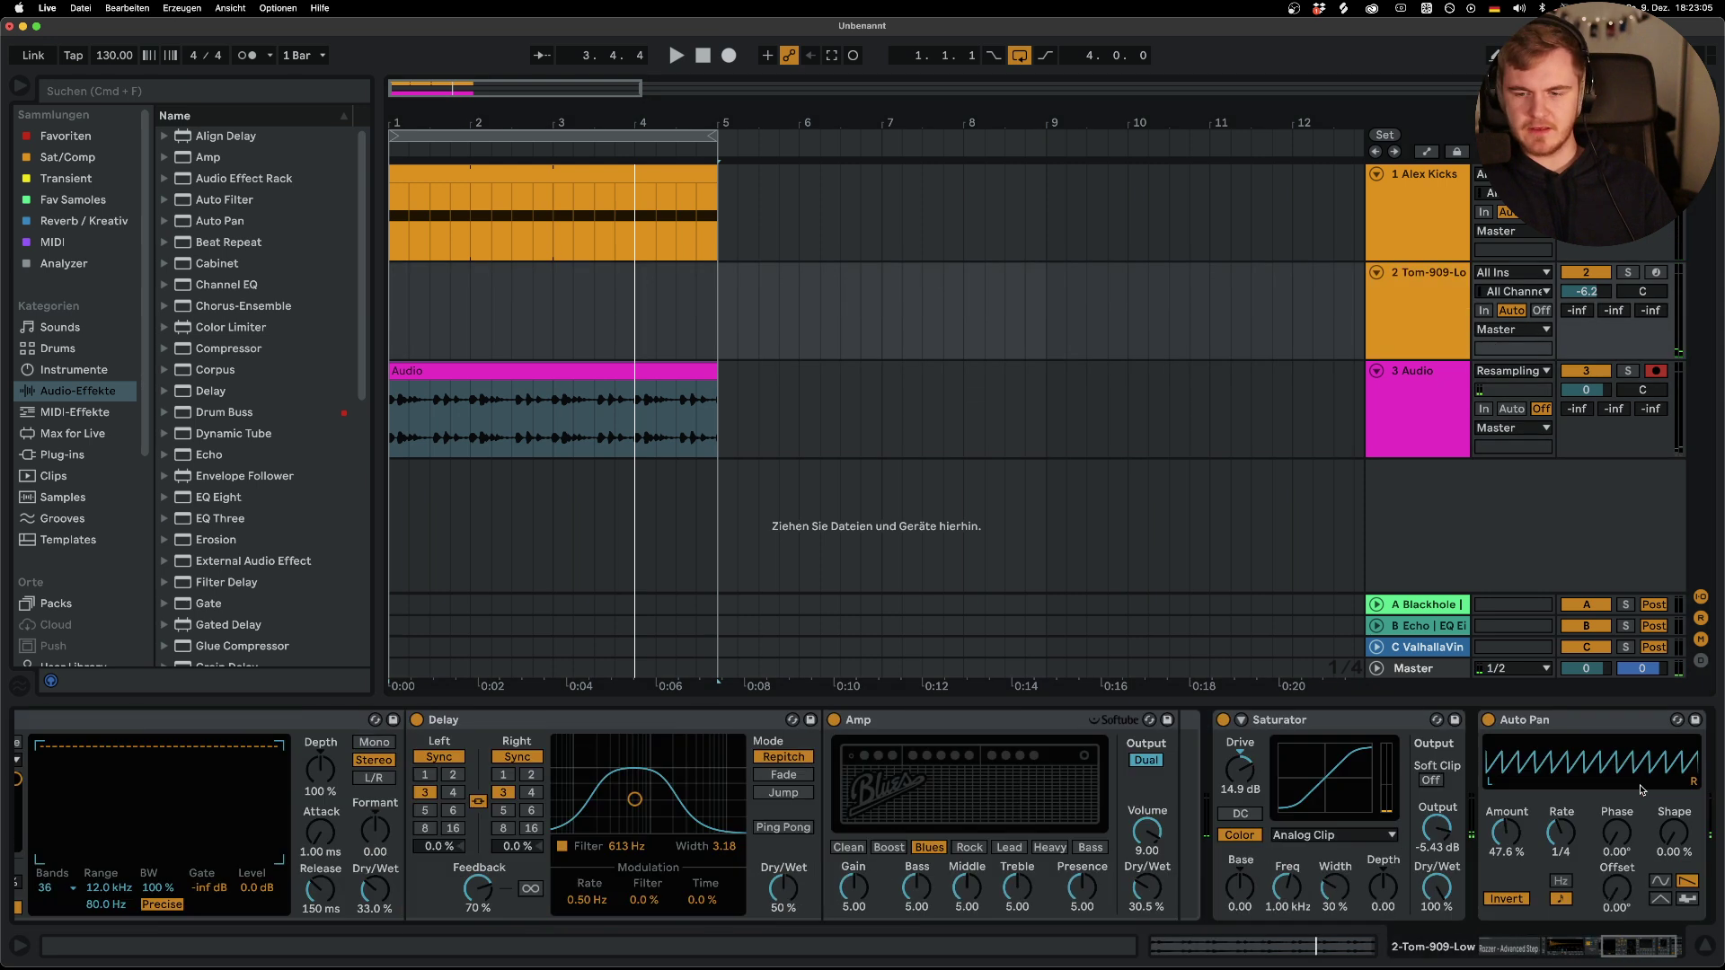
left_click(1379, 316)
left_click(1384, 391, "shift")
key("super+g")
key("super+v")
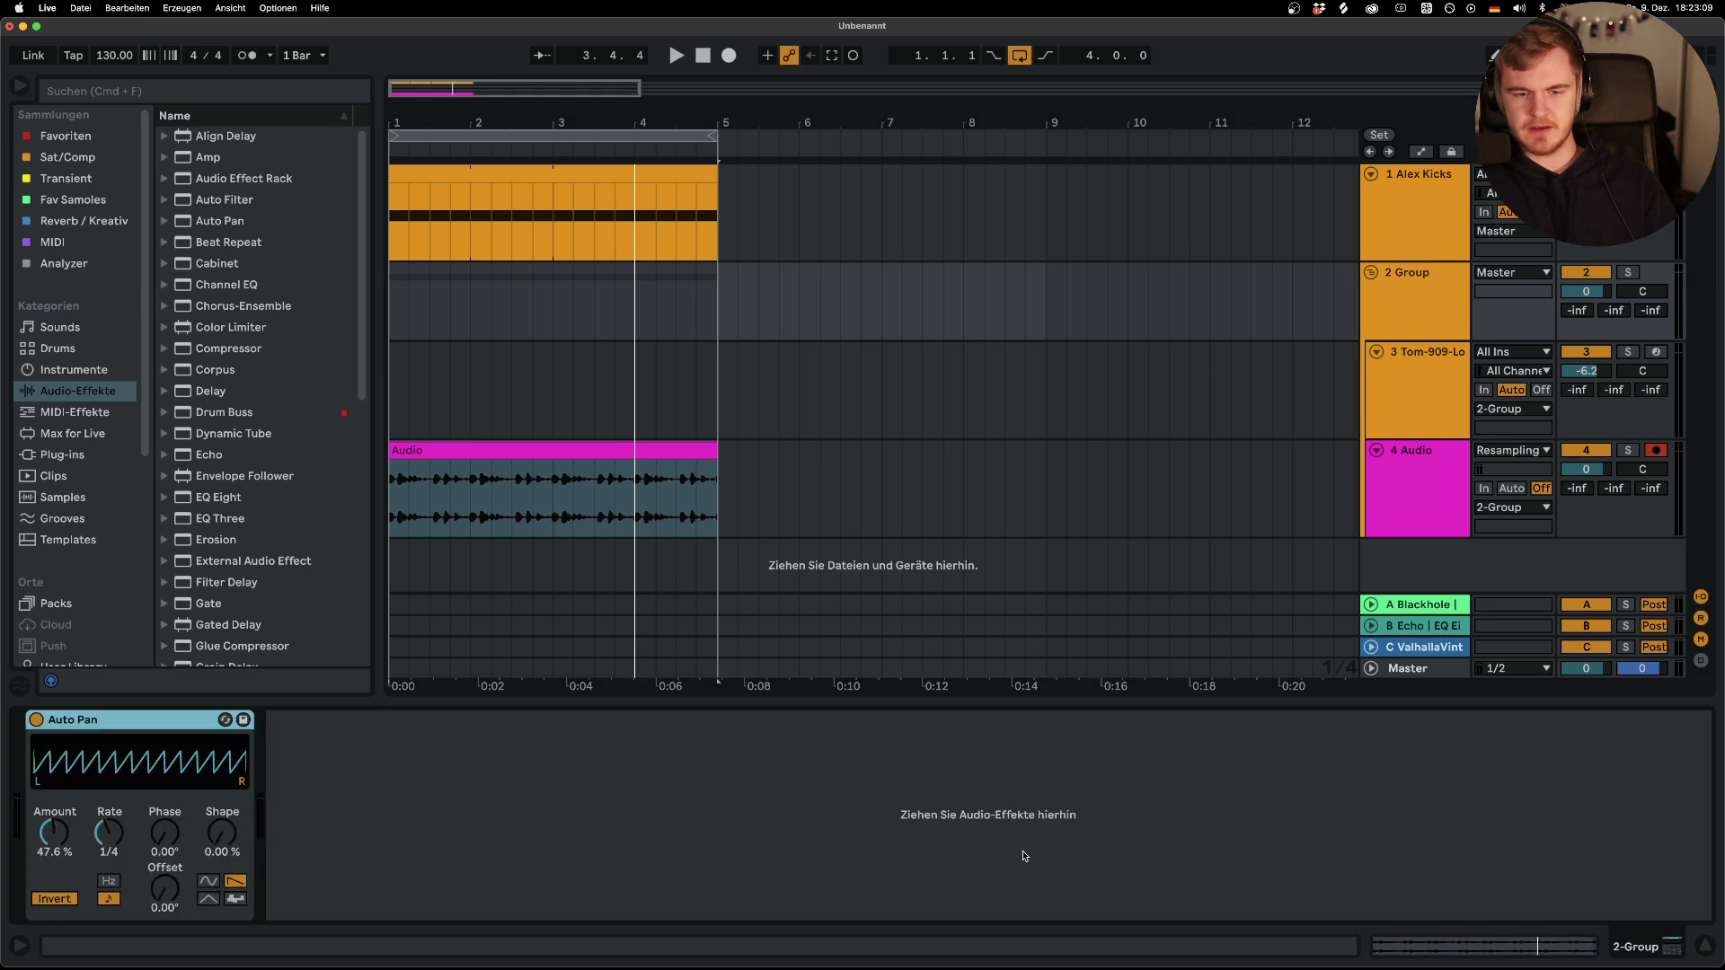
double_click(53, 831)
key("space")
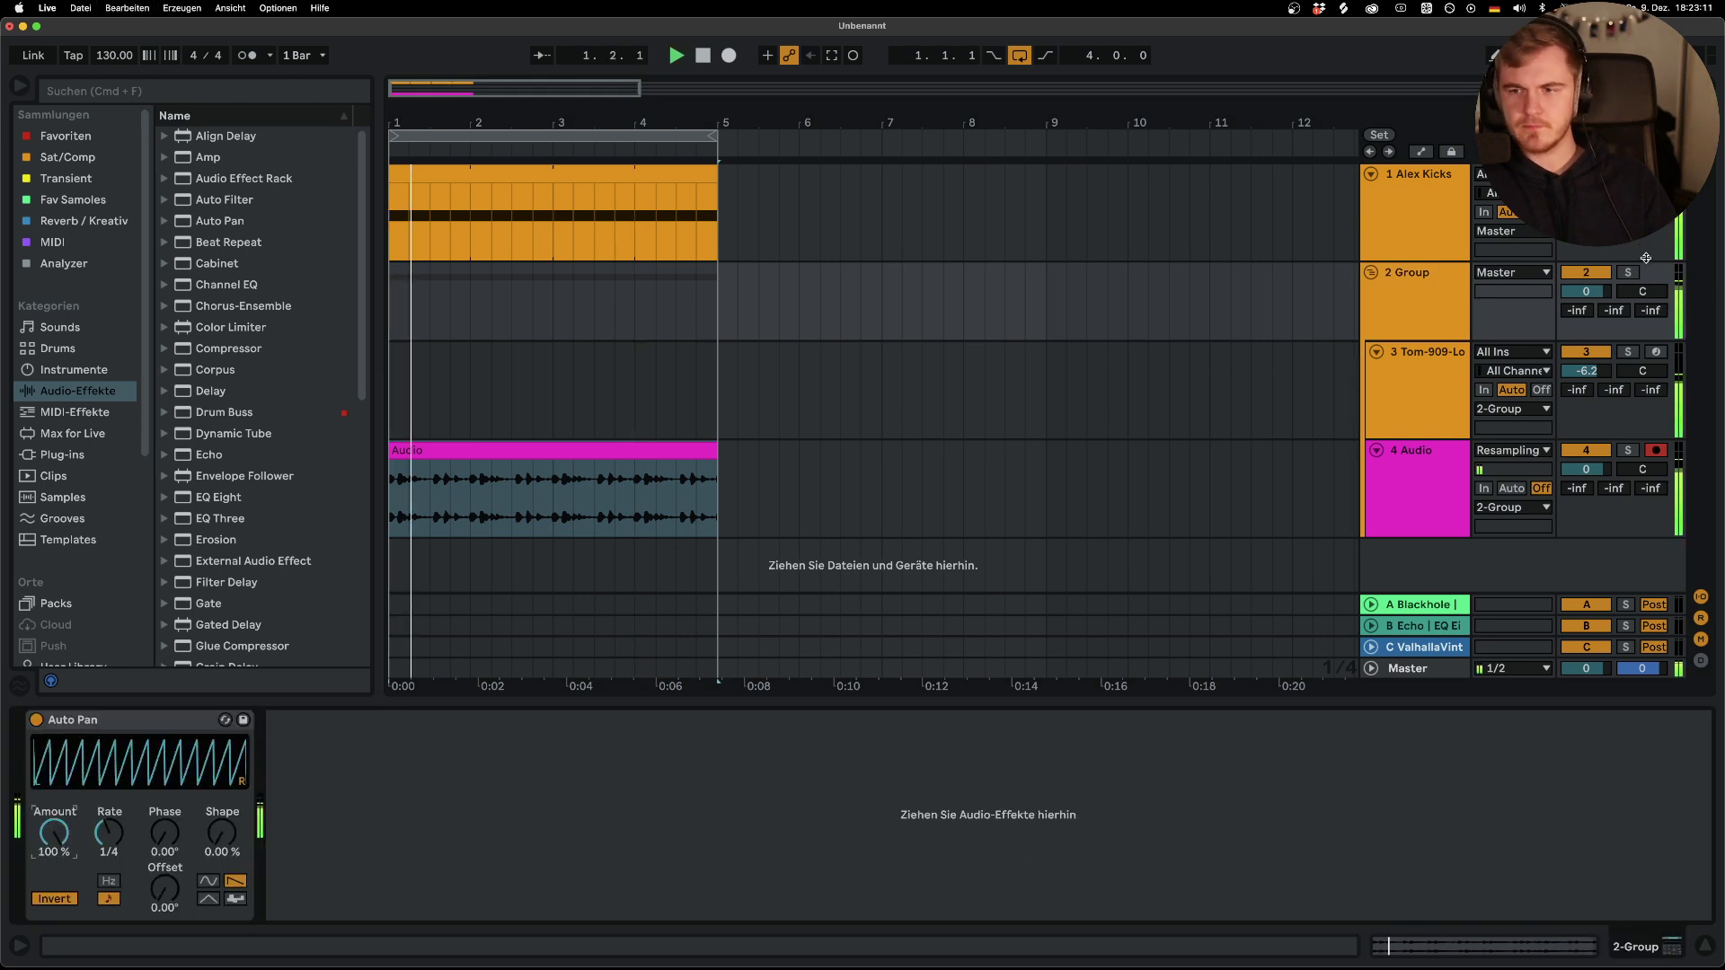
Shift the recorded clip on the Audio track forward by an eighth note and play the loop
left_click(899, 459)
left_click(520, 454)
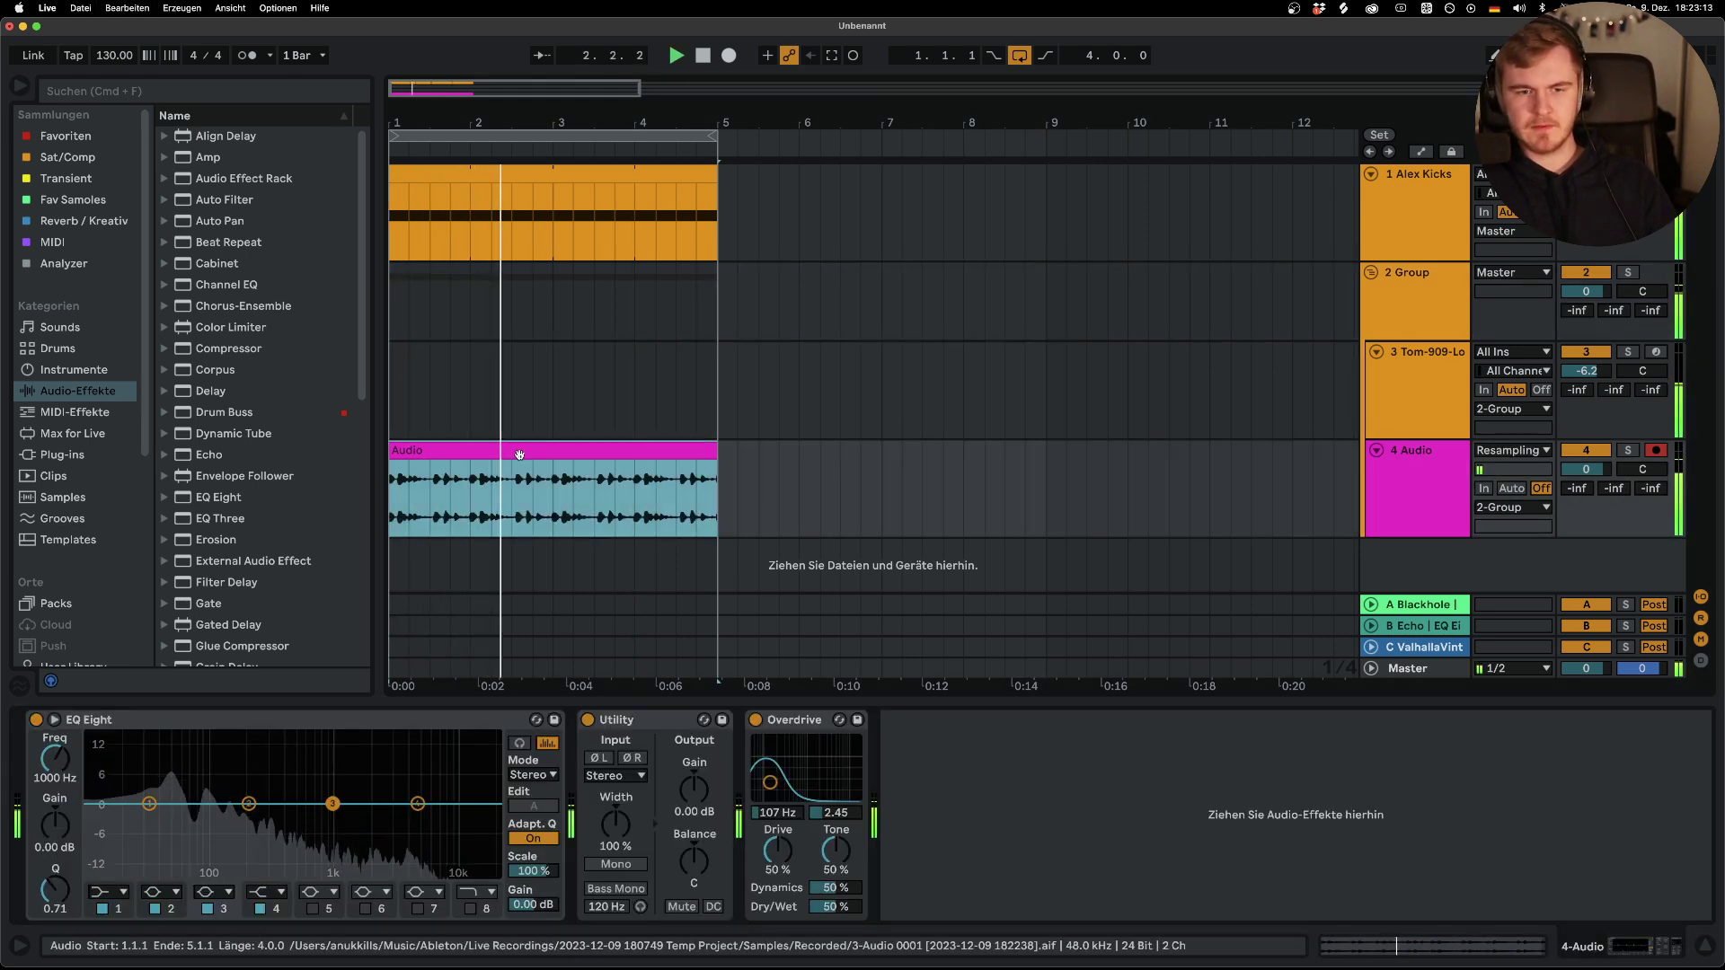
double_click(519, 454)
scroll(431, 239, "up", 3)
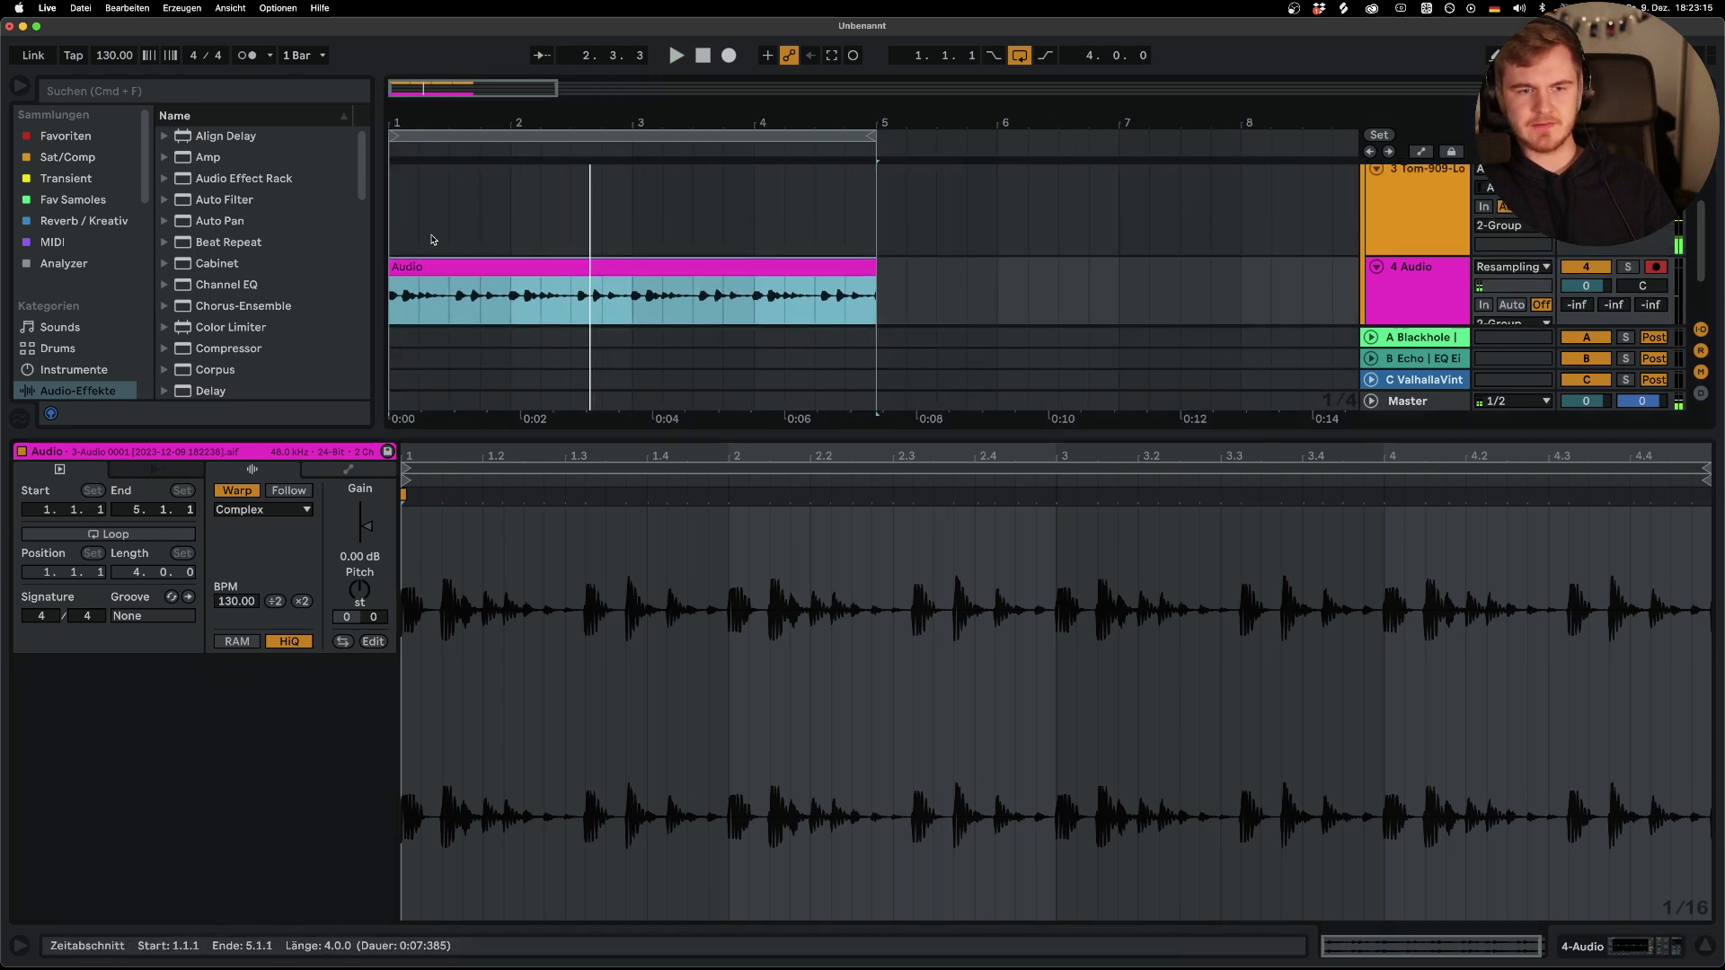
scroll(431, 240, "up", 5)
mouse_move(423, 225)
left_mouse_down()
mouse_move(489, 242)
mouse_move(465, 230)
left_mouse_up()
left_click(392, 283)
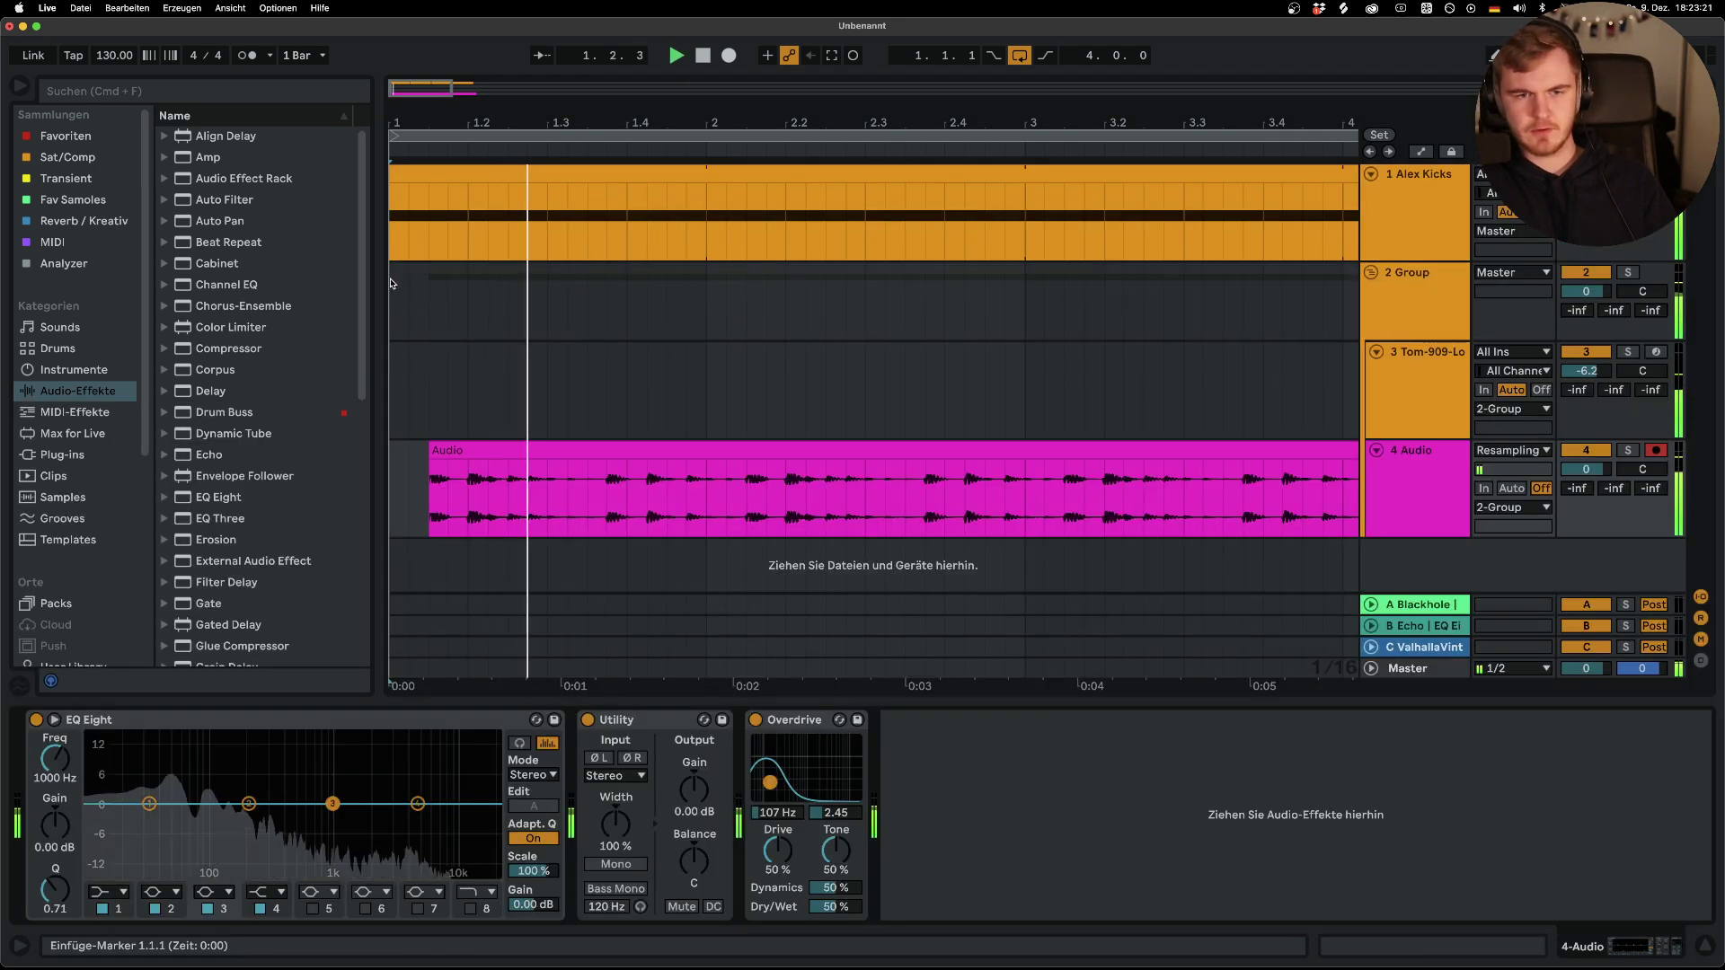
scroll(451, 524, "down", 2)
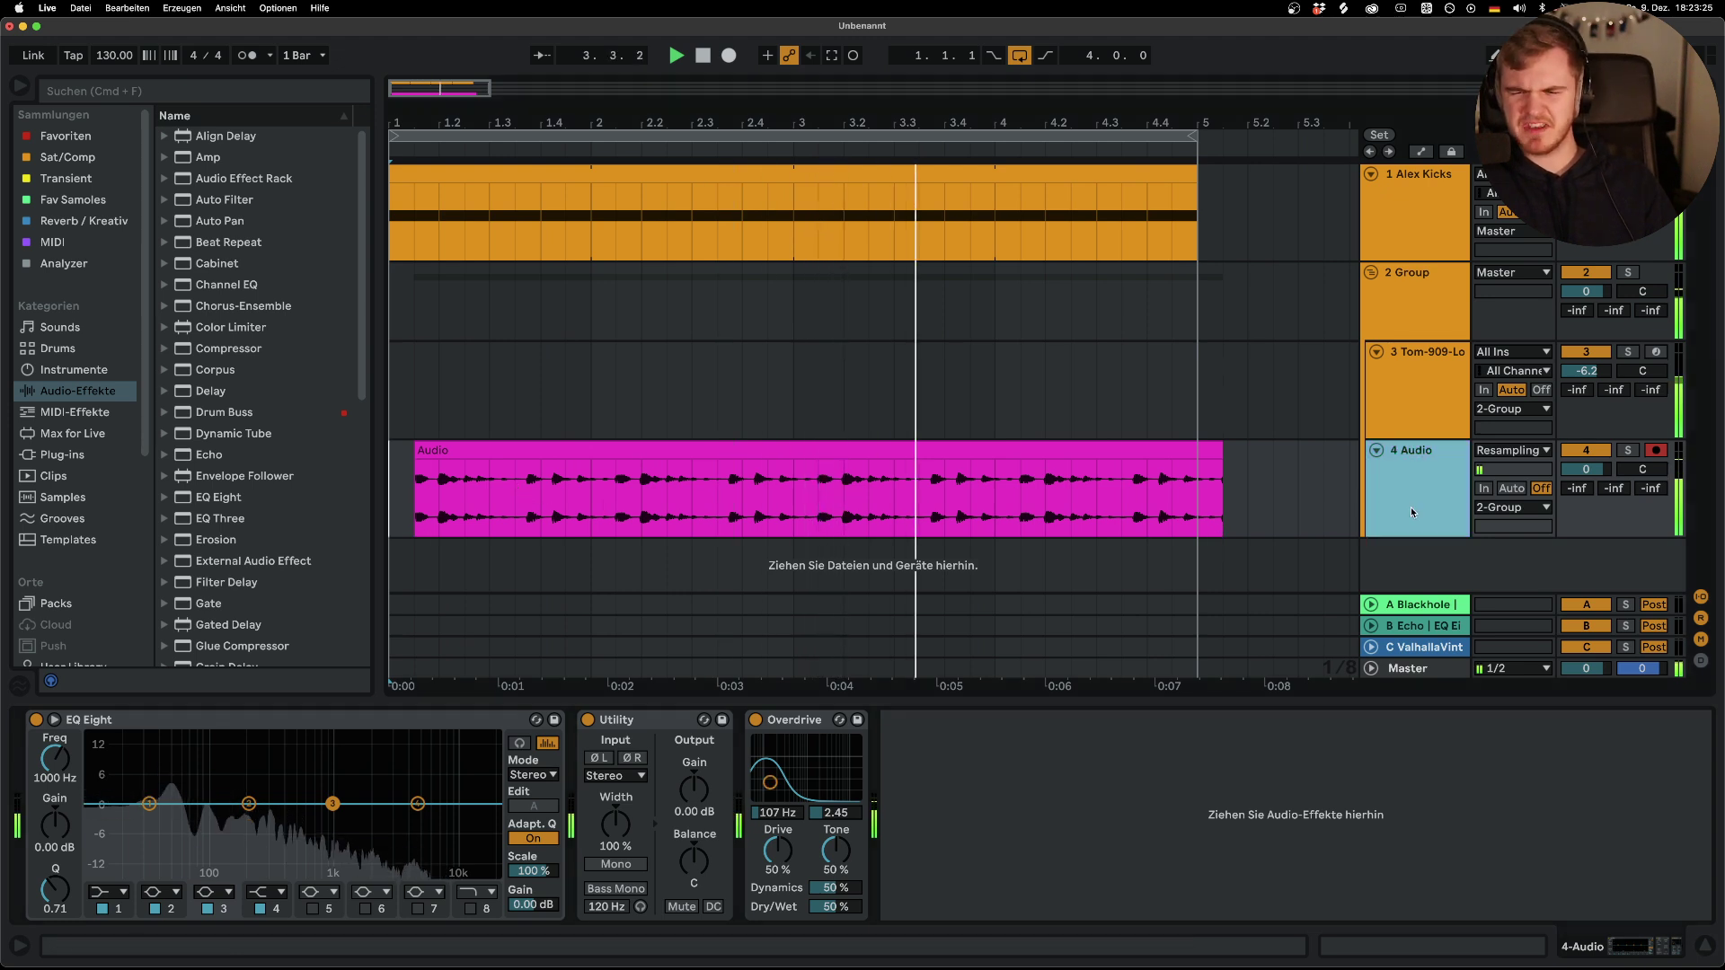
Make band 1 of the Audio track's EQ Eight a low cut at 68.1 Hz with Q 0.49, and place the EQ after Overdrive
left_click(1626, 450)
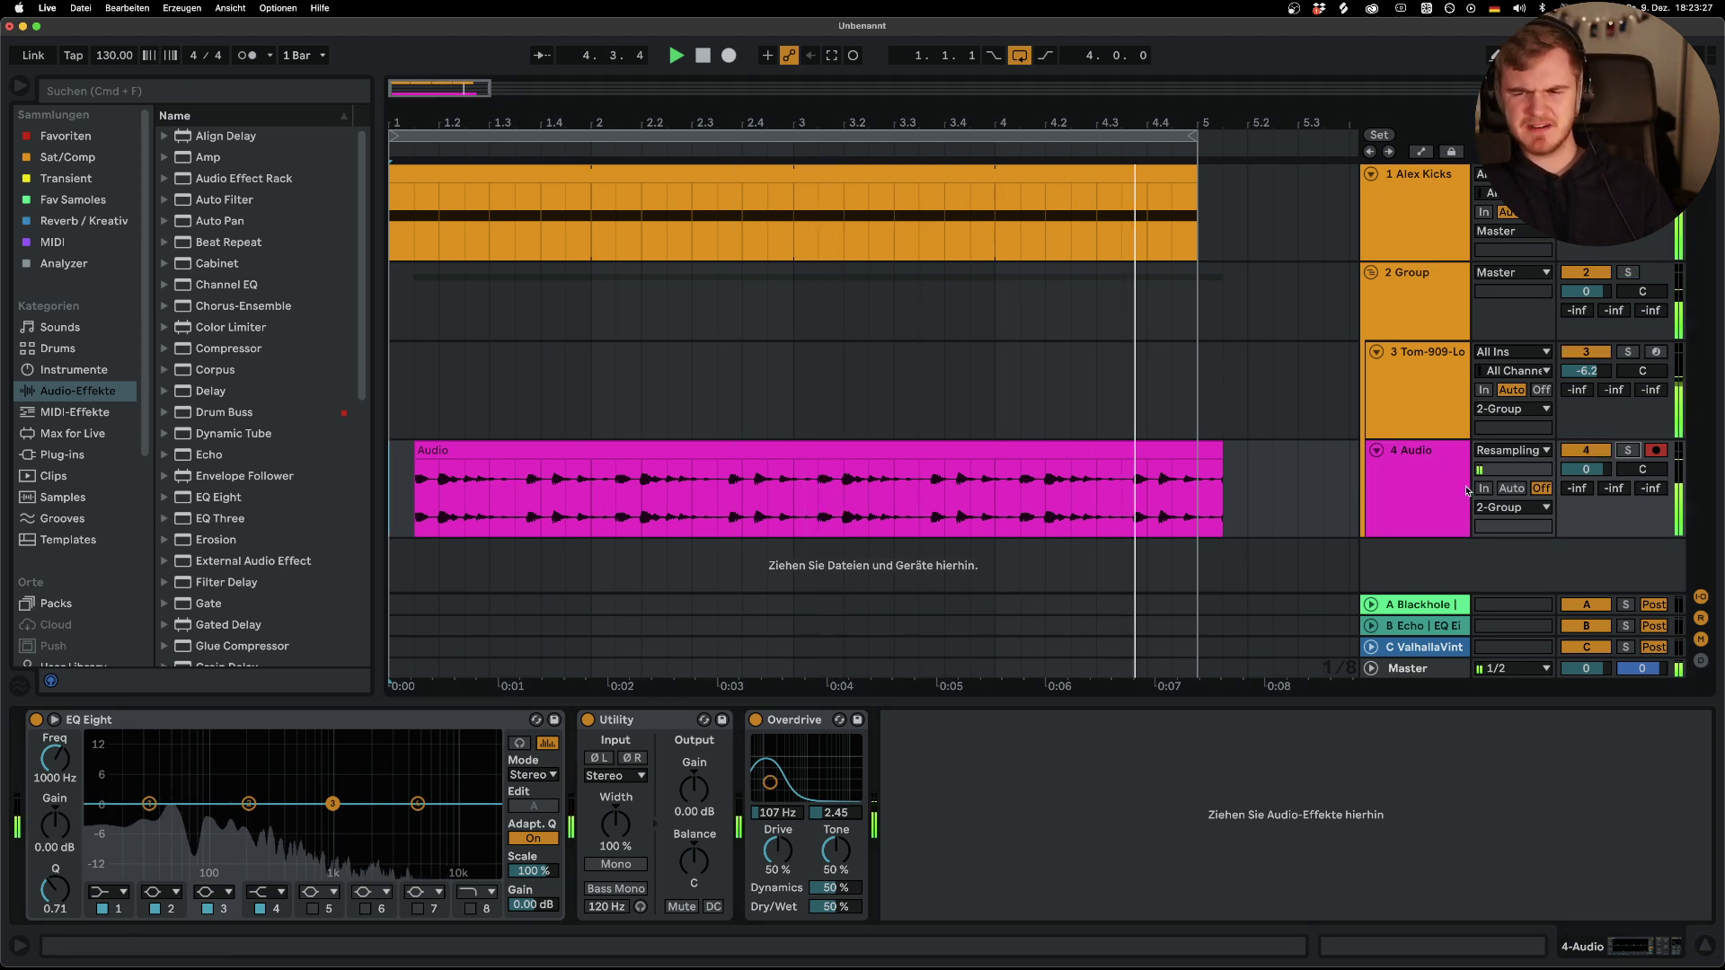
left_click(1625, 450)
left_click(107, 892)
left_click(103, 876)
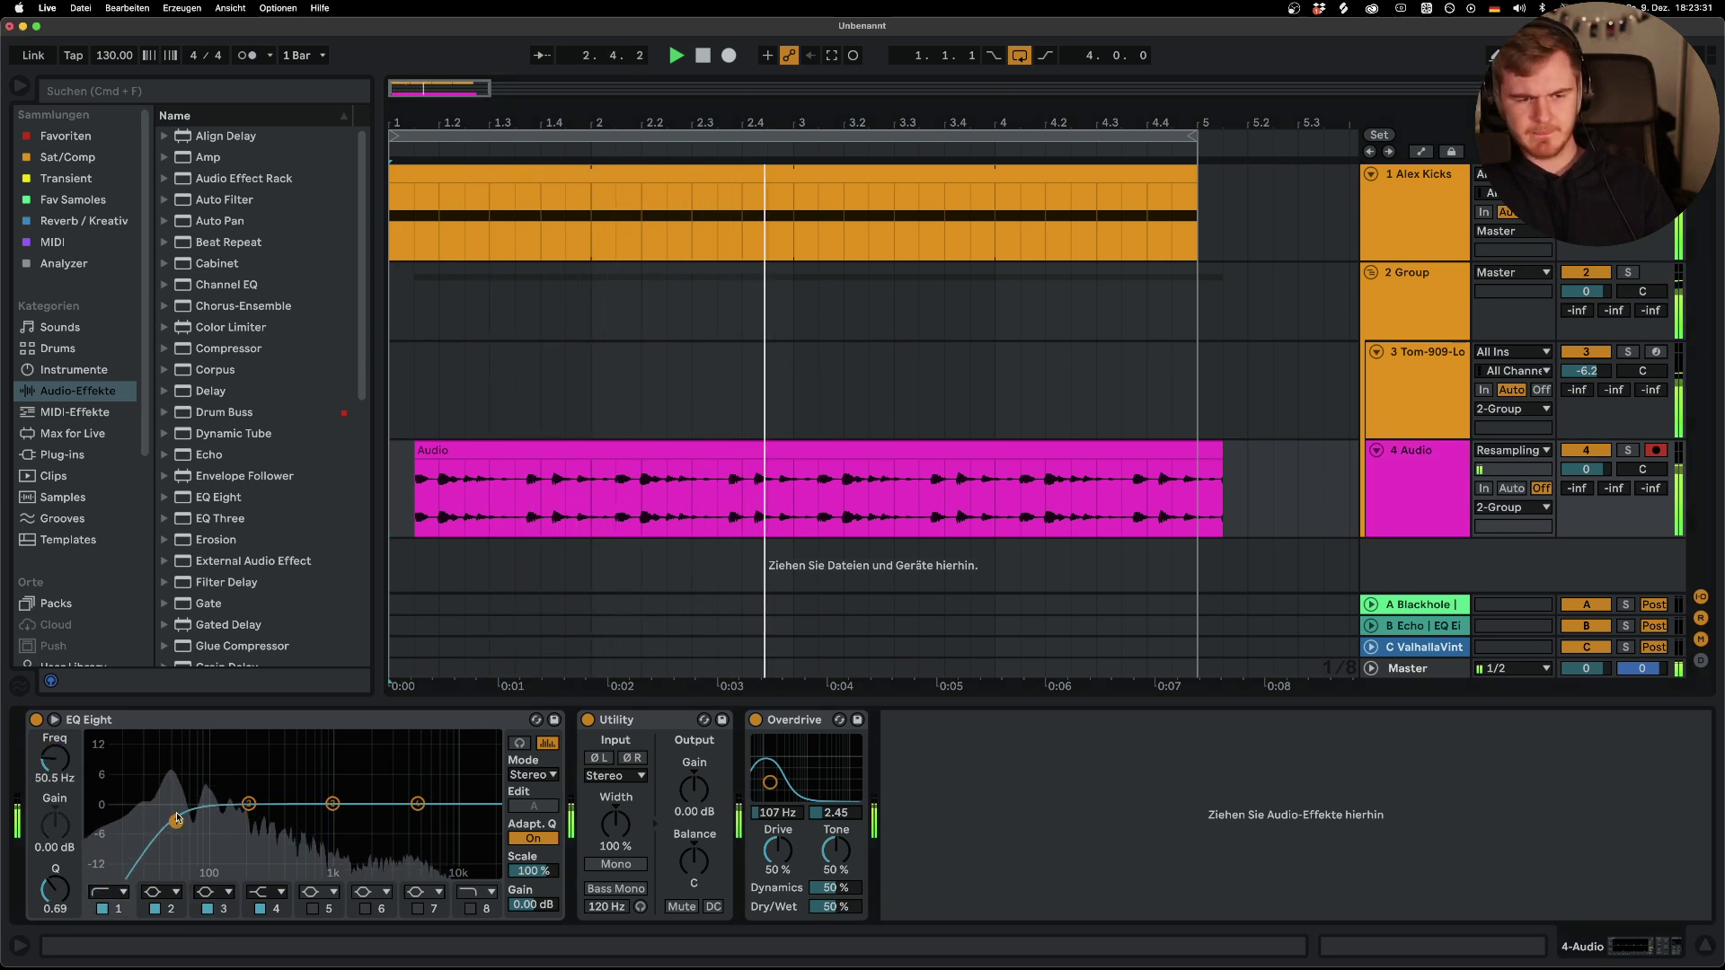
left_click_drag(149, 820, 176, 820)
left_click_drag(348, 717, 1129, 809)
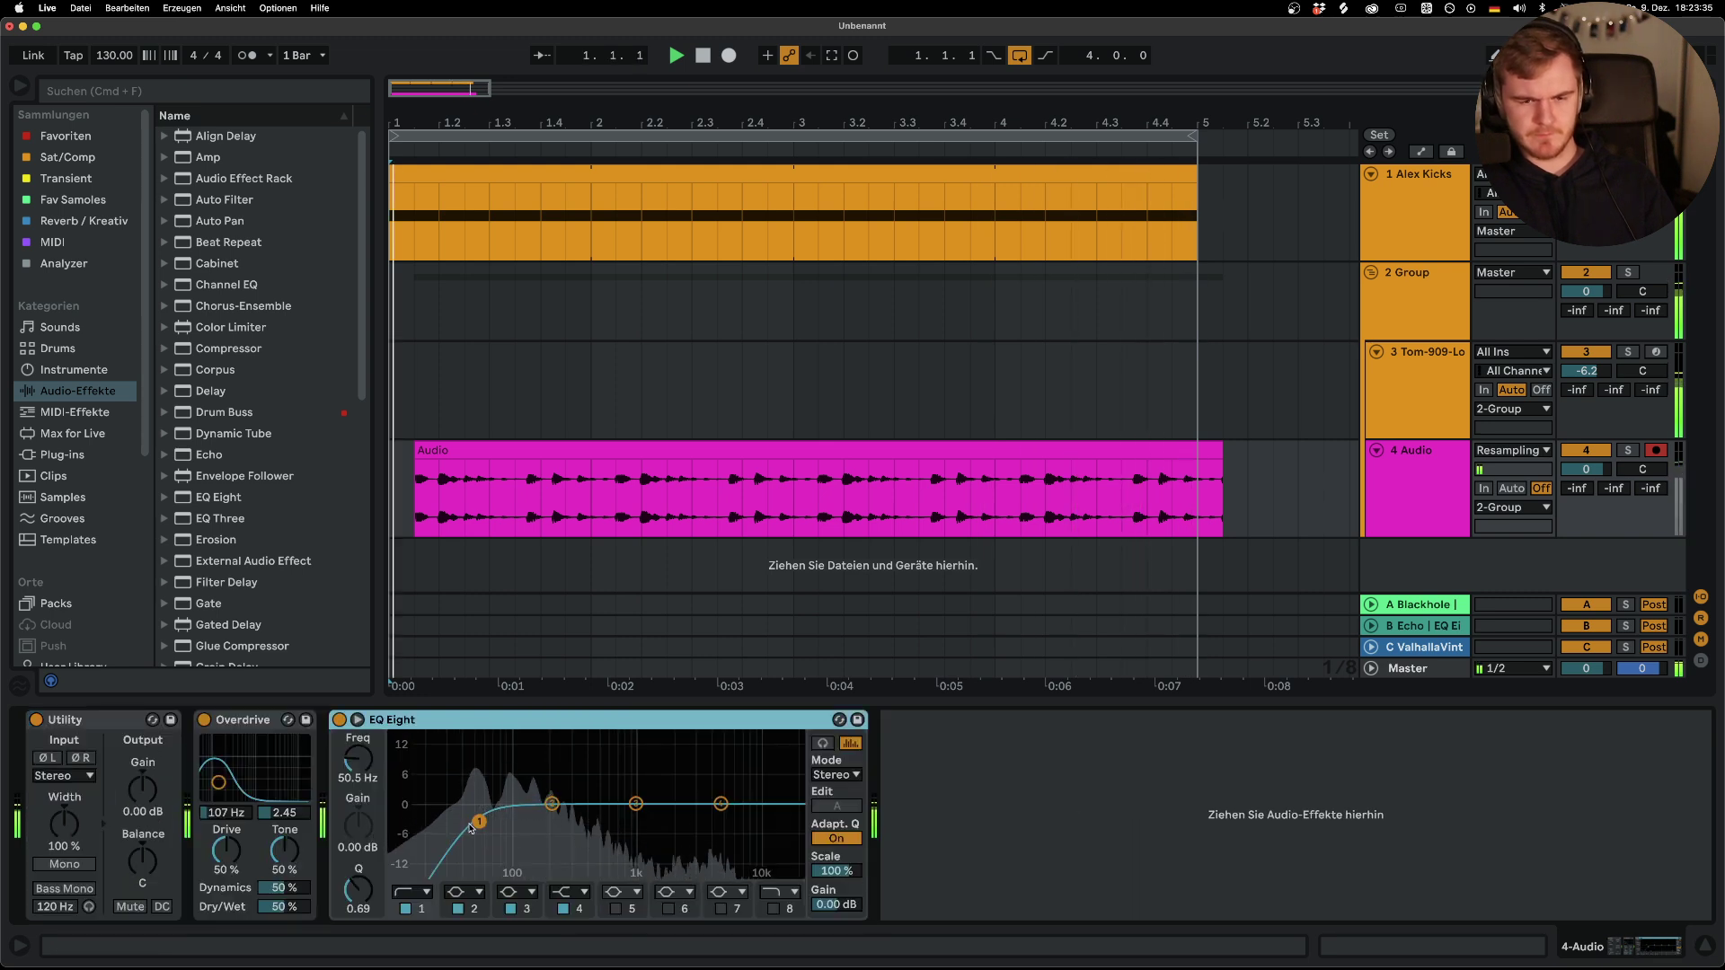
left_click_drag(479, 821, 495, 831)
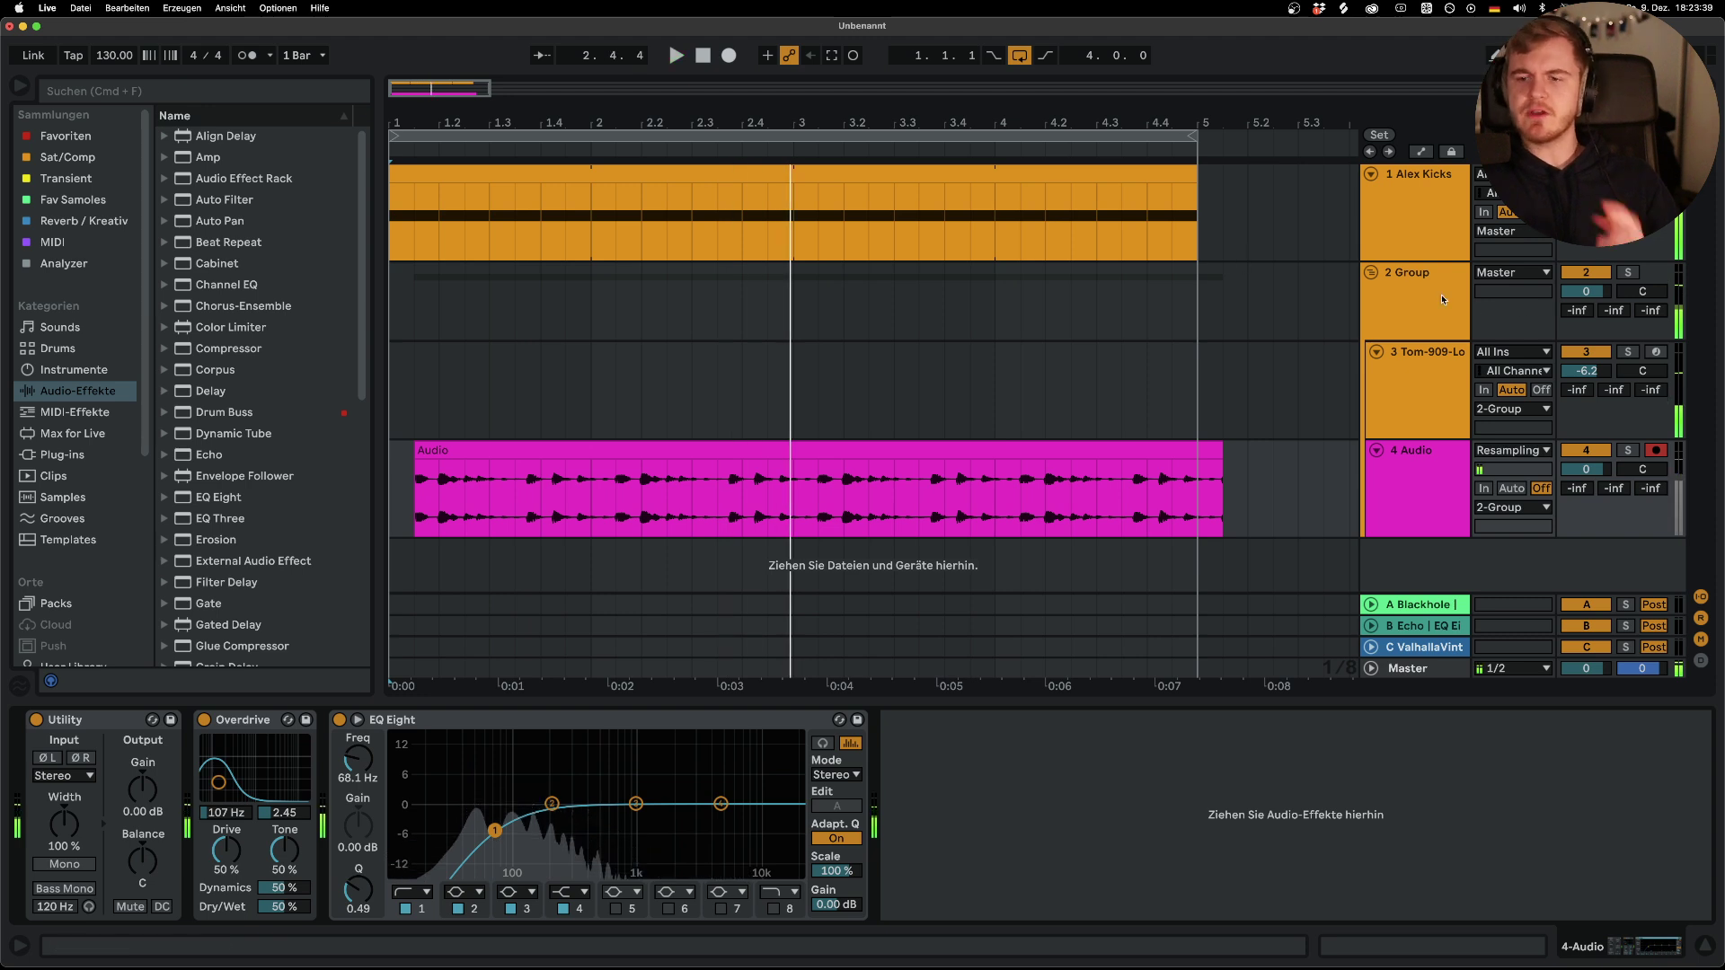
Switch to the Safari window with DeckeR - Add Me Now to check the reference, and return to Ableton Live
left_click(1222, 269)
key("ctrl+Up")
left_click(388, 686)
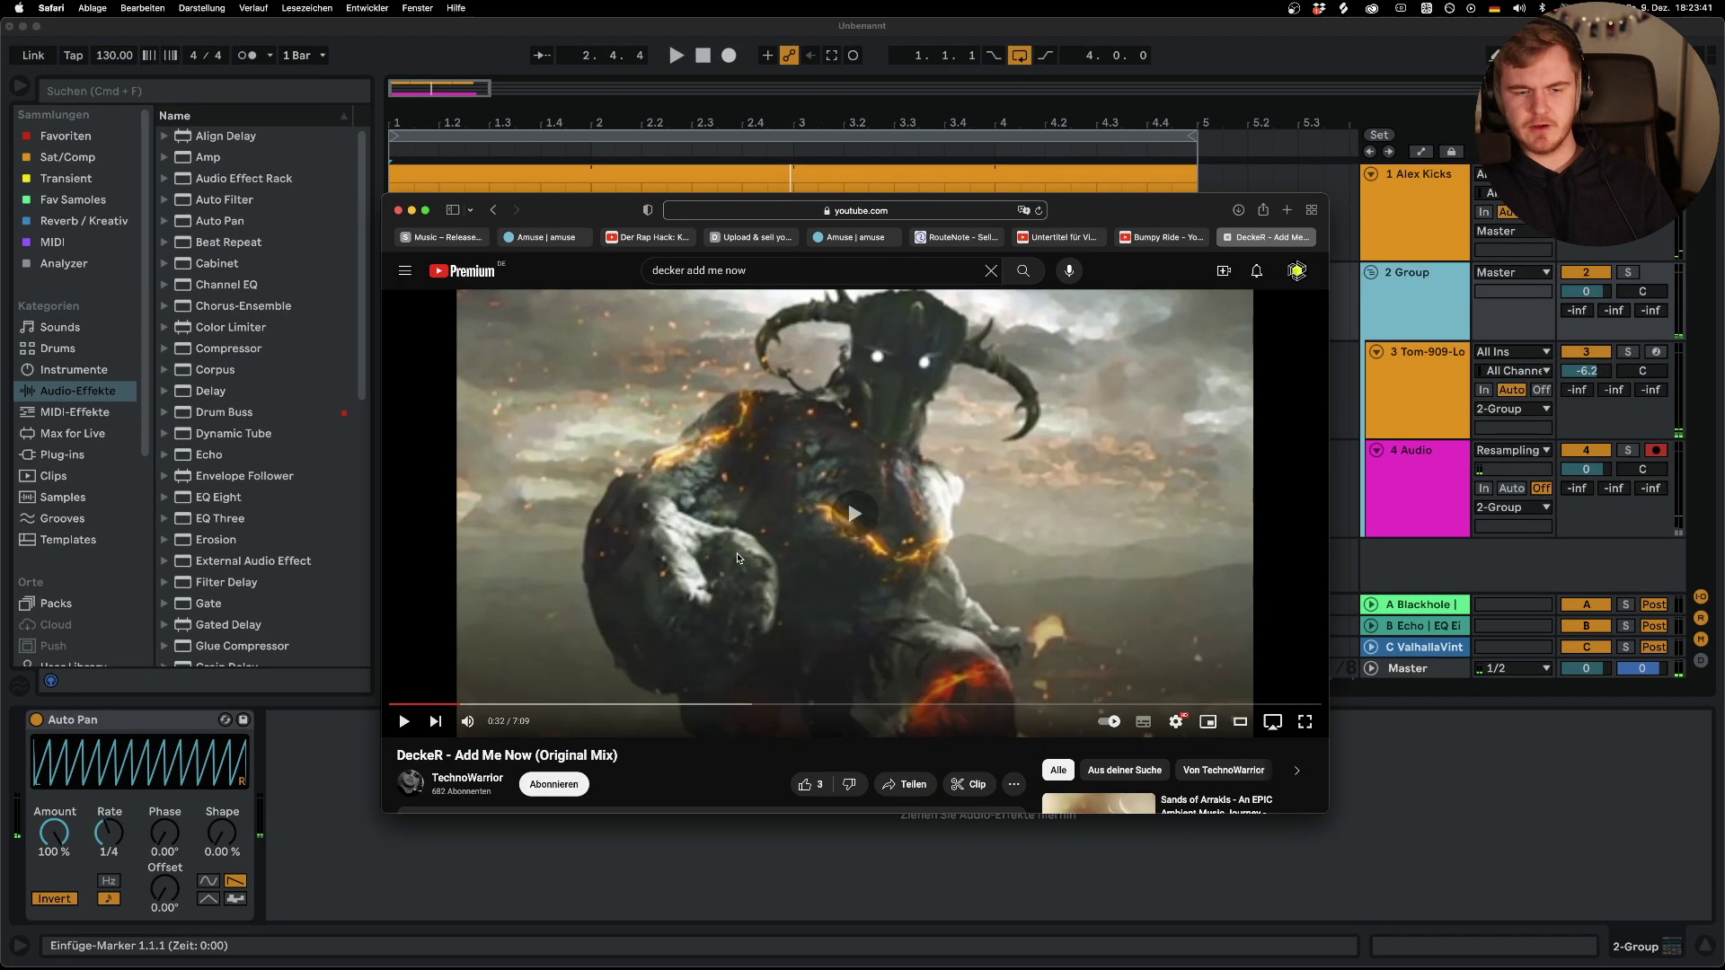
left_click(317, 811)
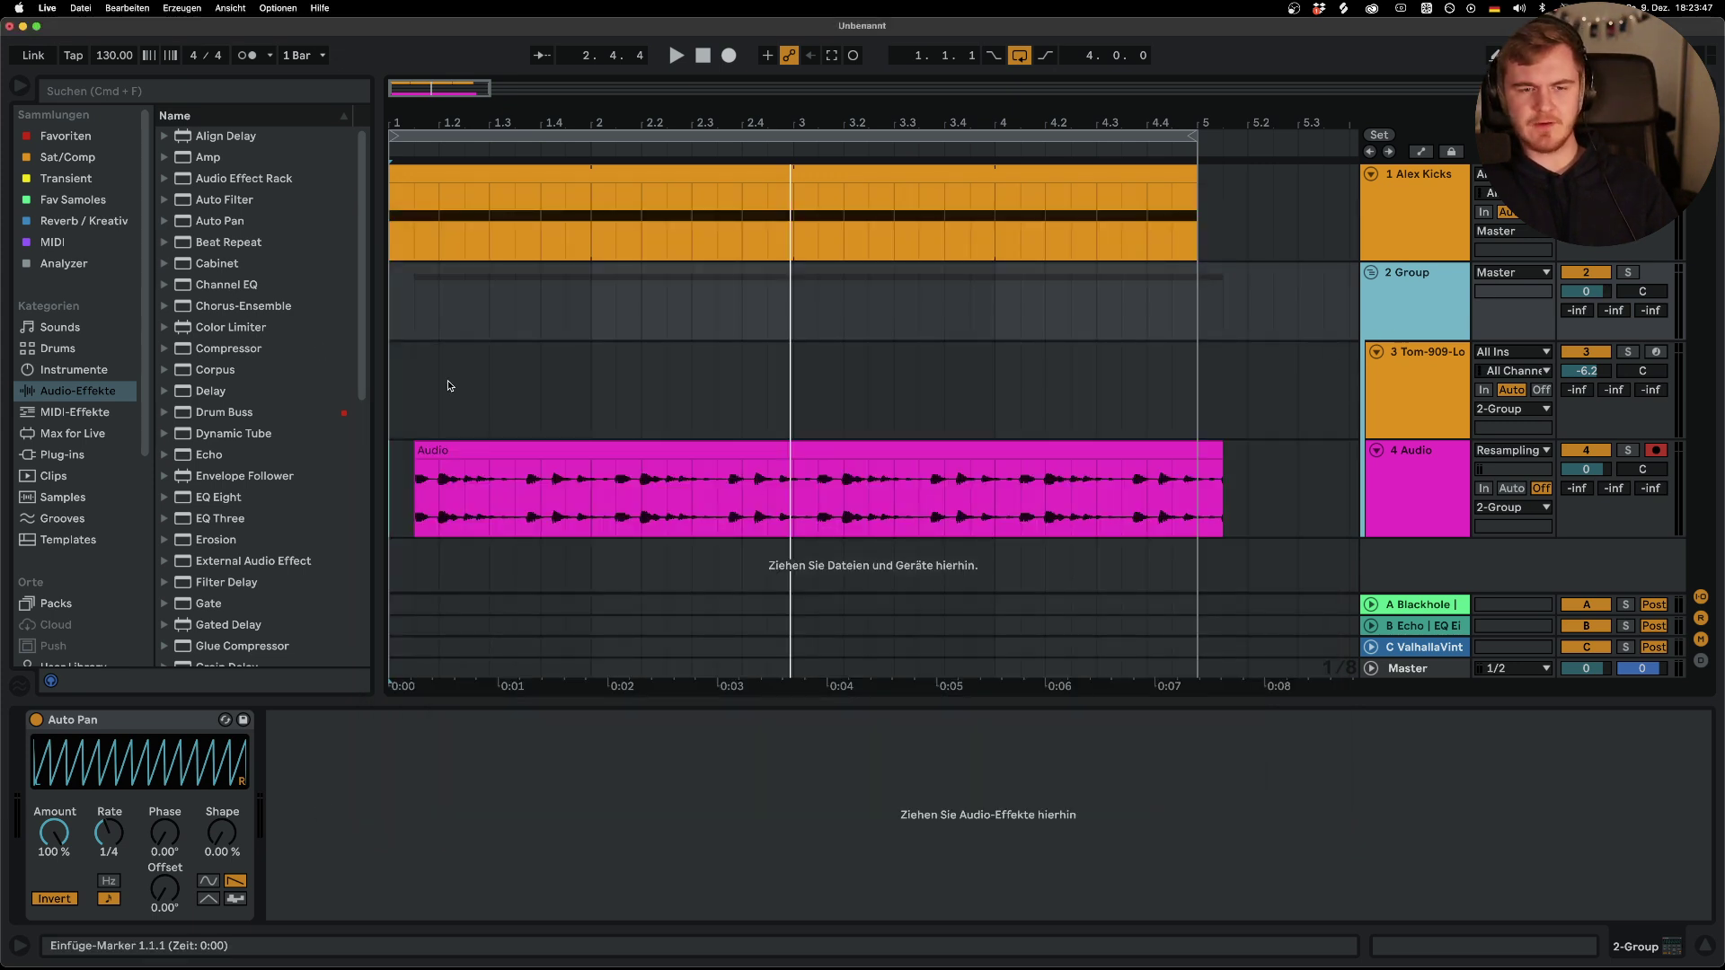
Insert an EQ Eight before the group's Auto Pan, with a low cut and a high cut at 2.02 kHz with Q 0.43
left_click_drag(210, 499, 81, 811)
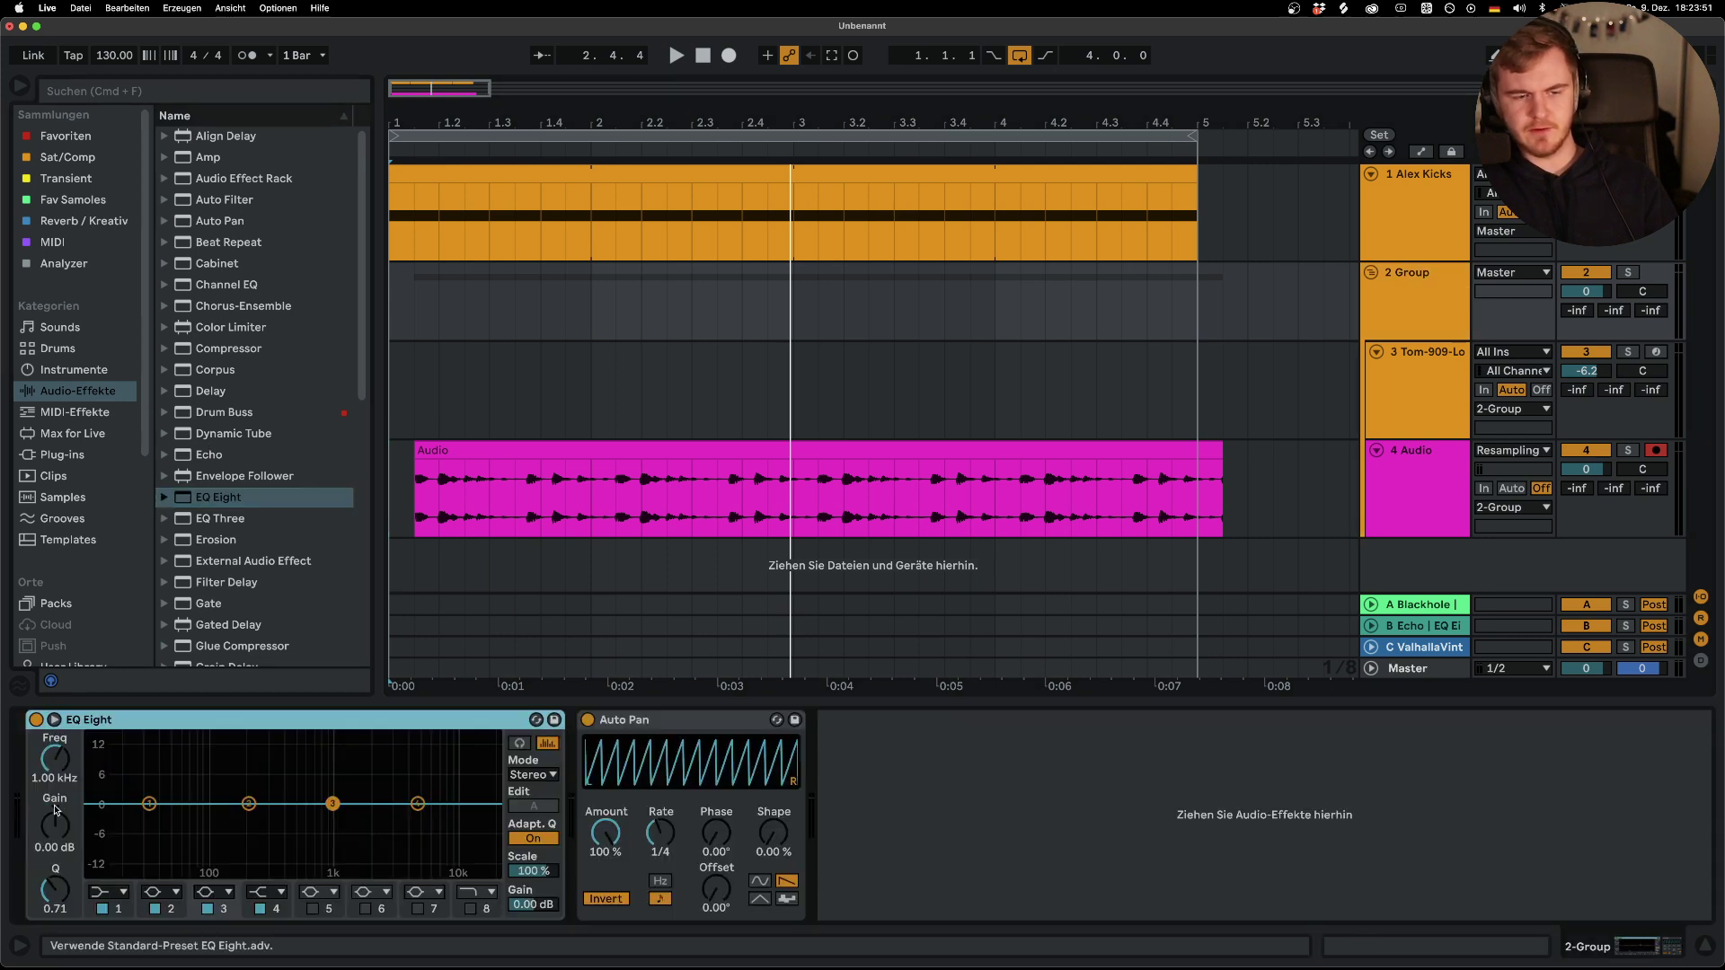
key("space")
left_click_drag(418, 803, 364, 855)
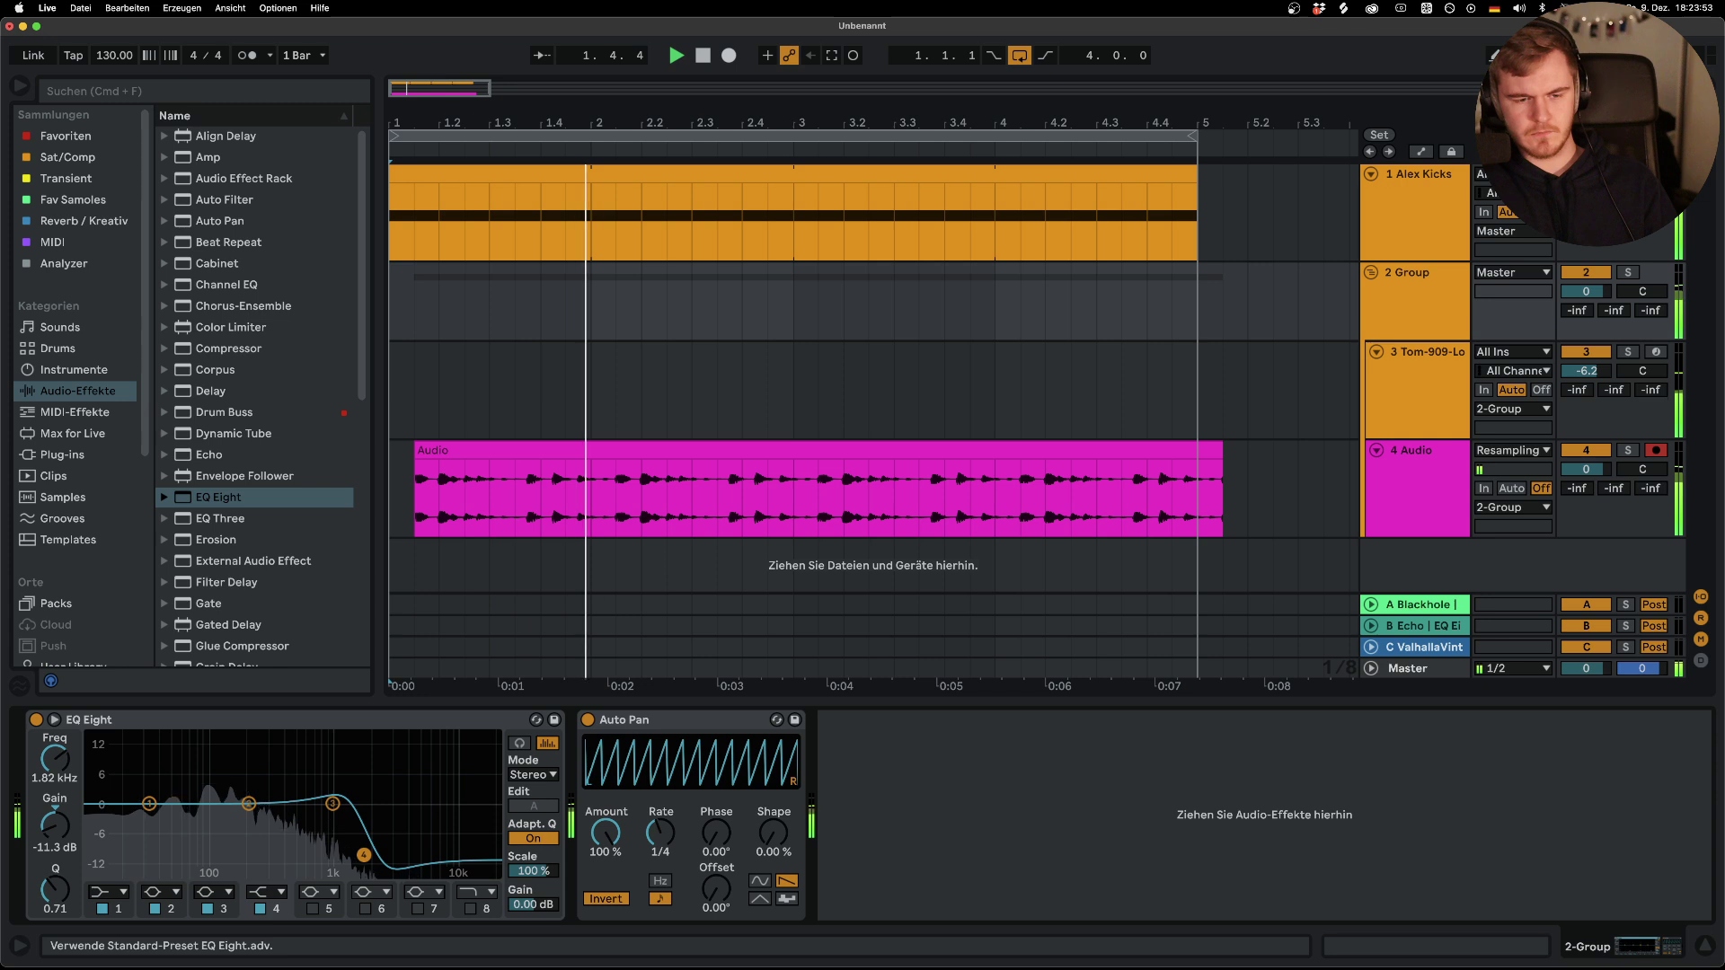
left_click(258, 894)
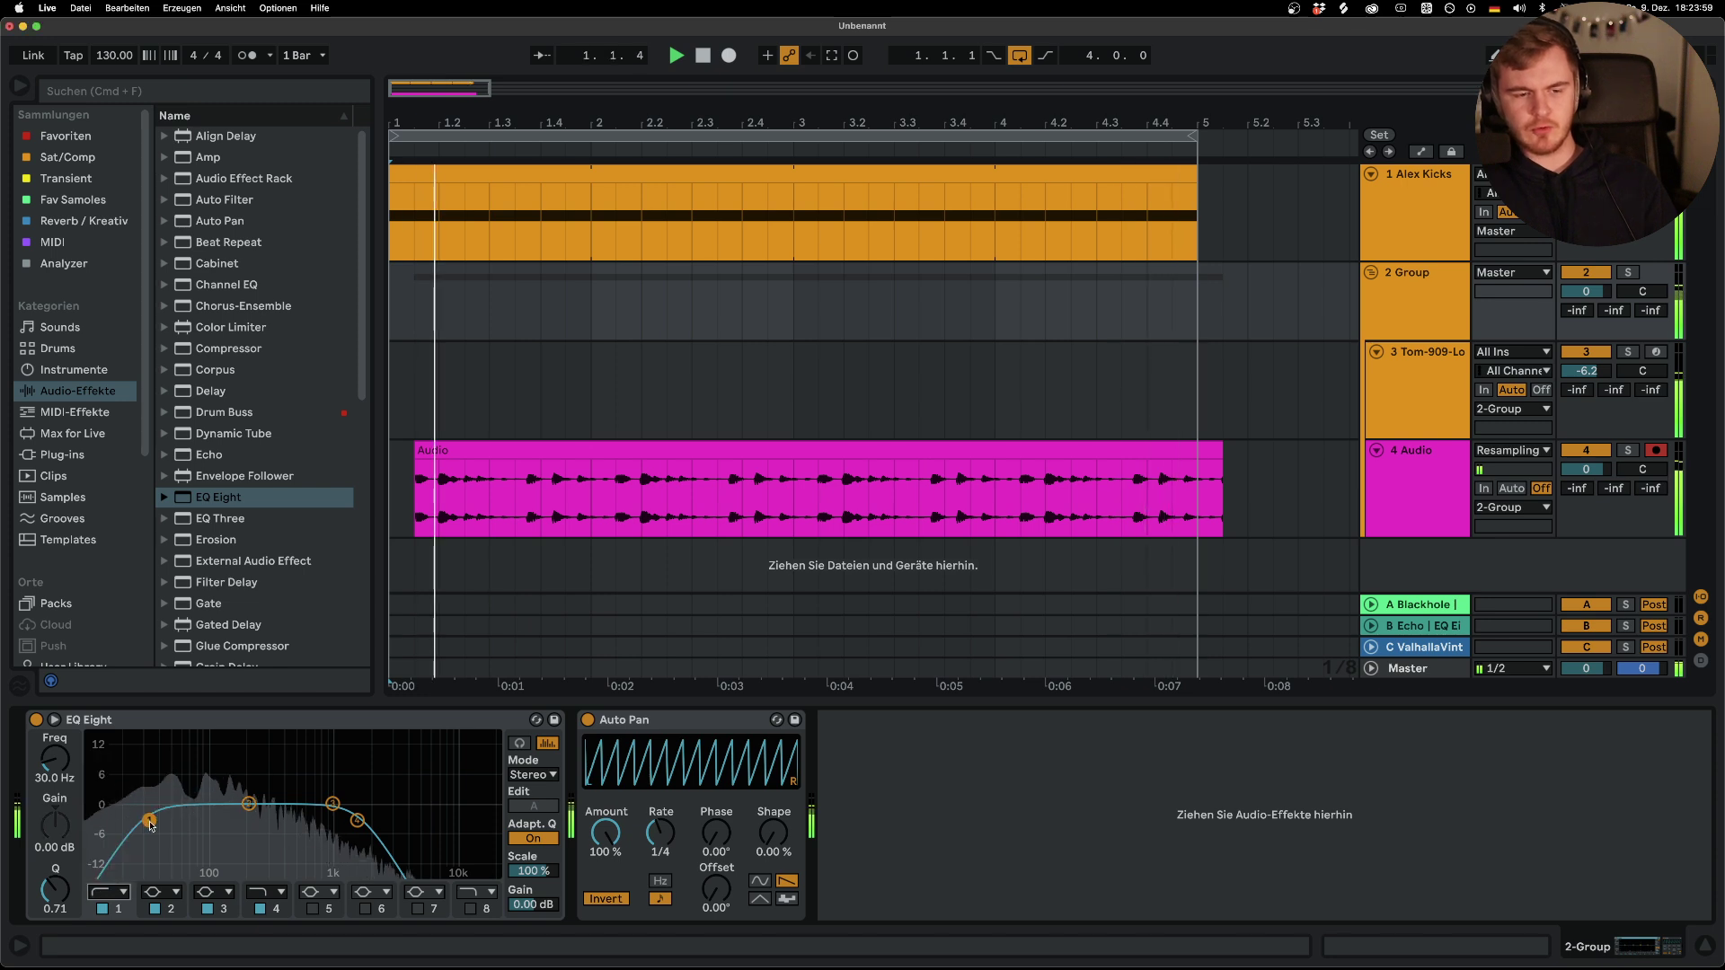
left_click_drag(181, 814, 185, 820)
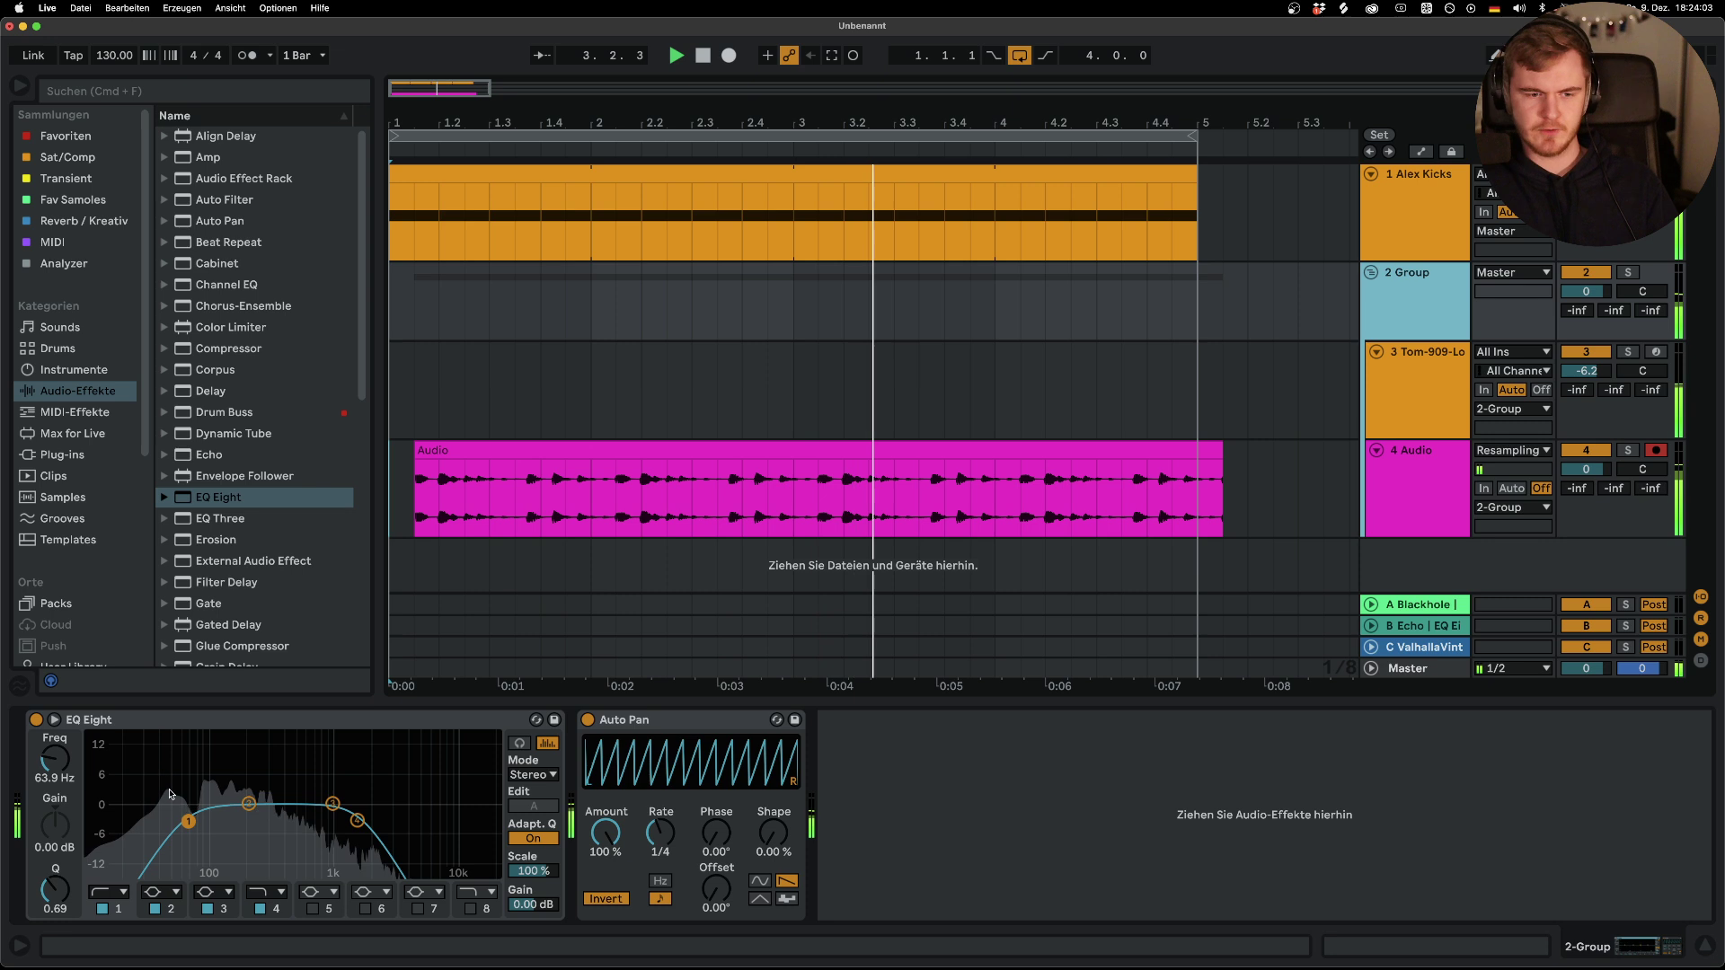
left_click_drag(189, 822, 197, 821)
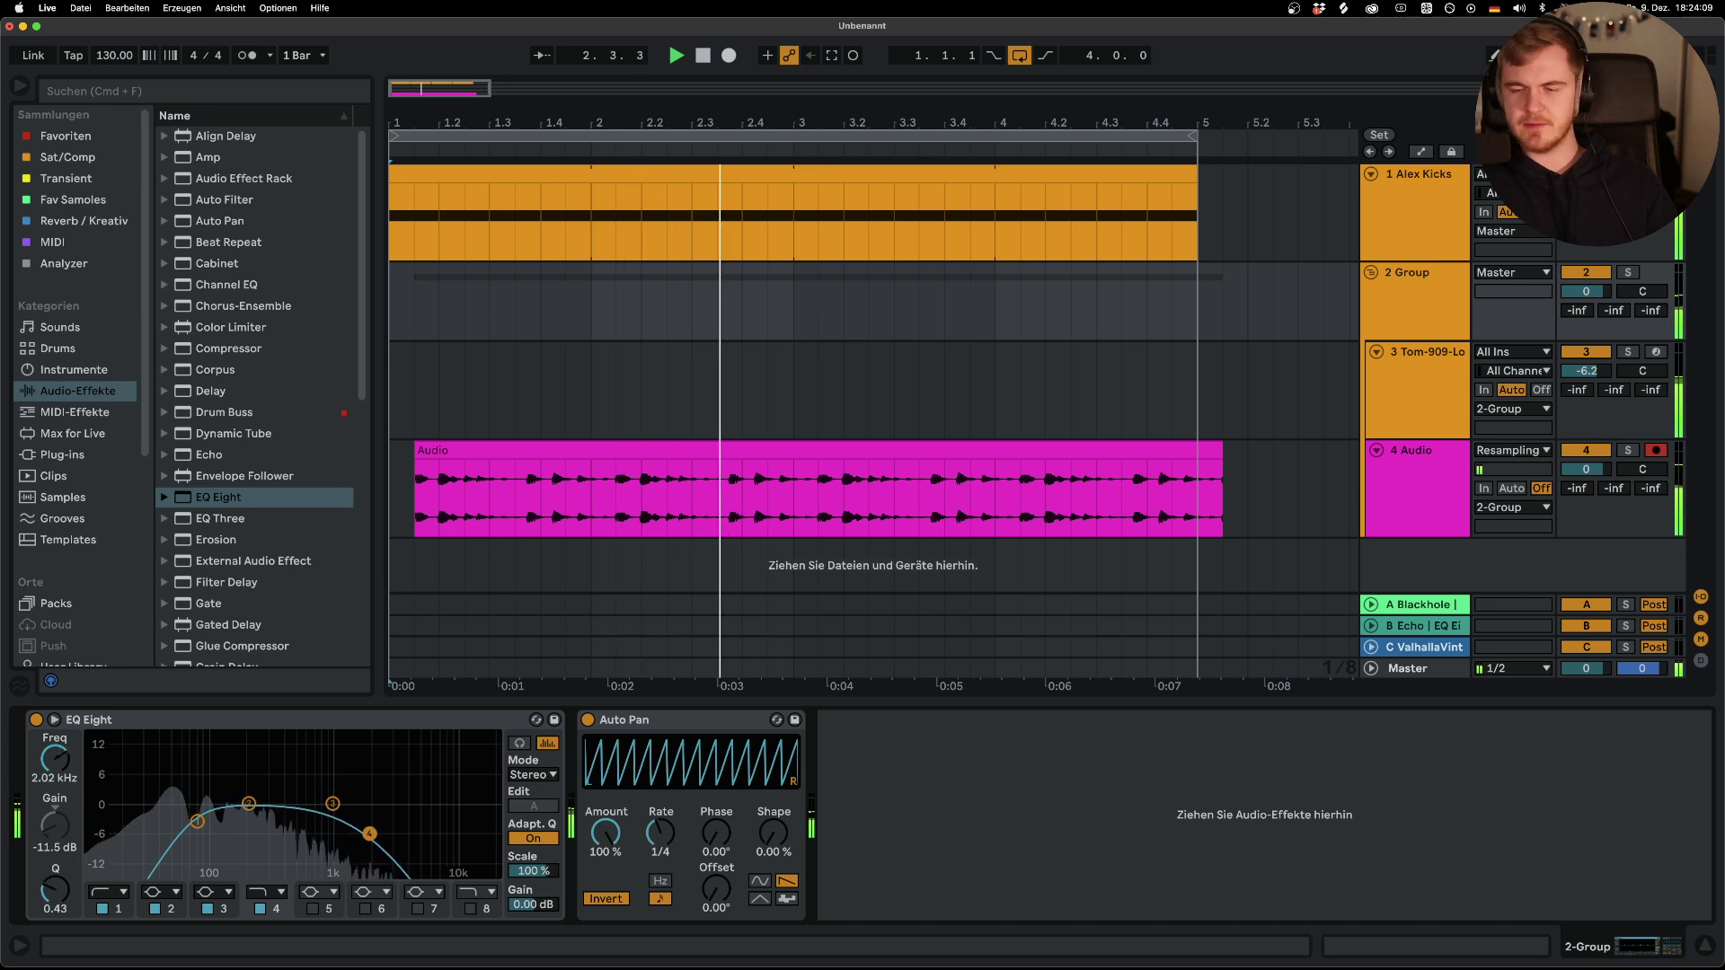
Insert a Pedal between Saturator and Auto Pan on the Tom-909-Low track, in Distort mode with 37% gain
left_click(1418, 395)
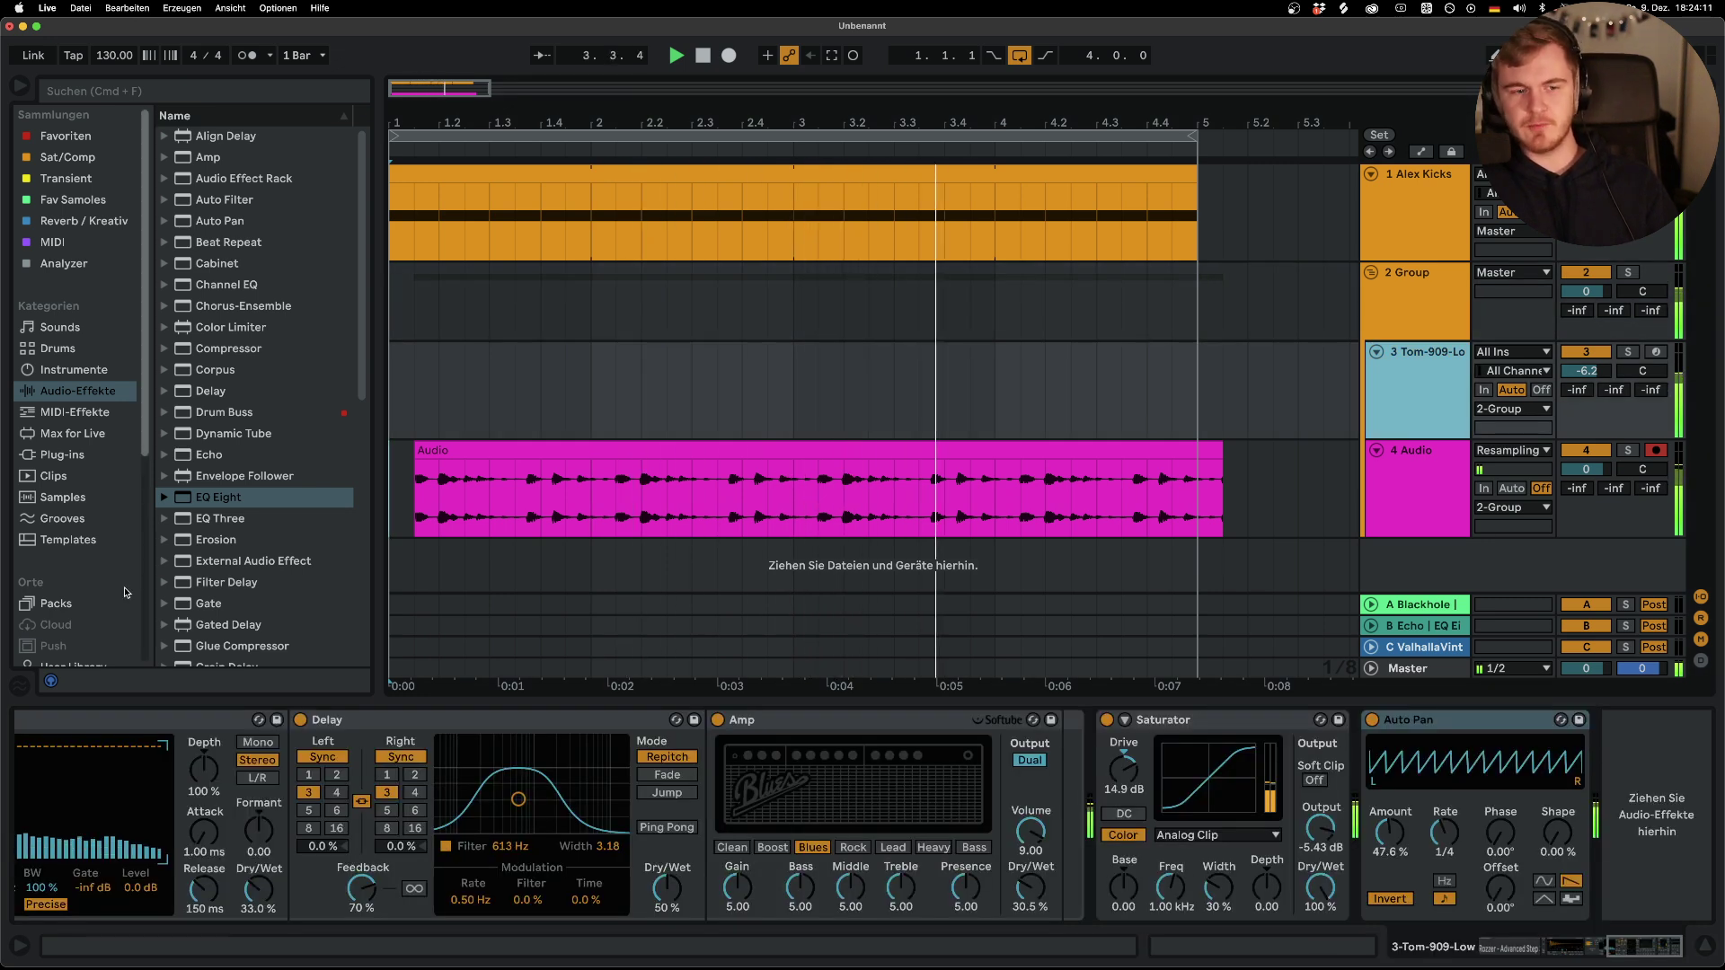
scroll(127, 592, "down", 2)
scroll(266, 576, "down", 10)
left_click_drag(208, 273, 1381, 825)
mouse_move(1418, 760)
left_mouse_down()
mouse_move(1418, 719)
mouse_move(1419, 759)
left_mouse_up()
left_click(1438, 800)
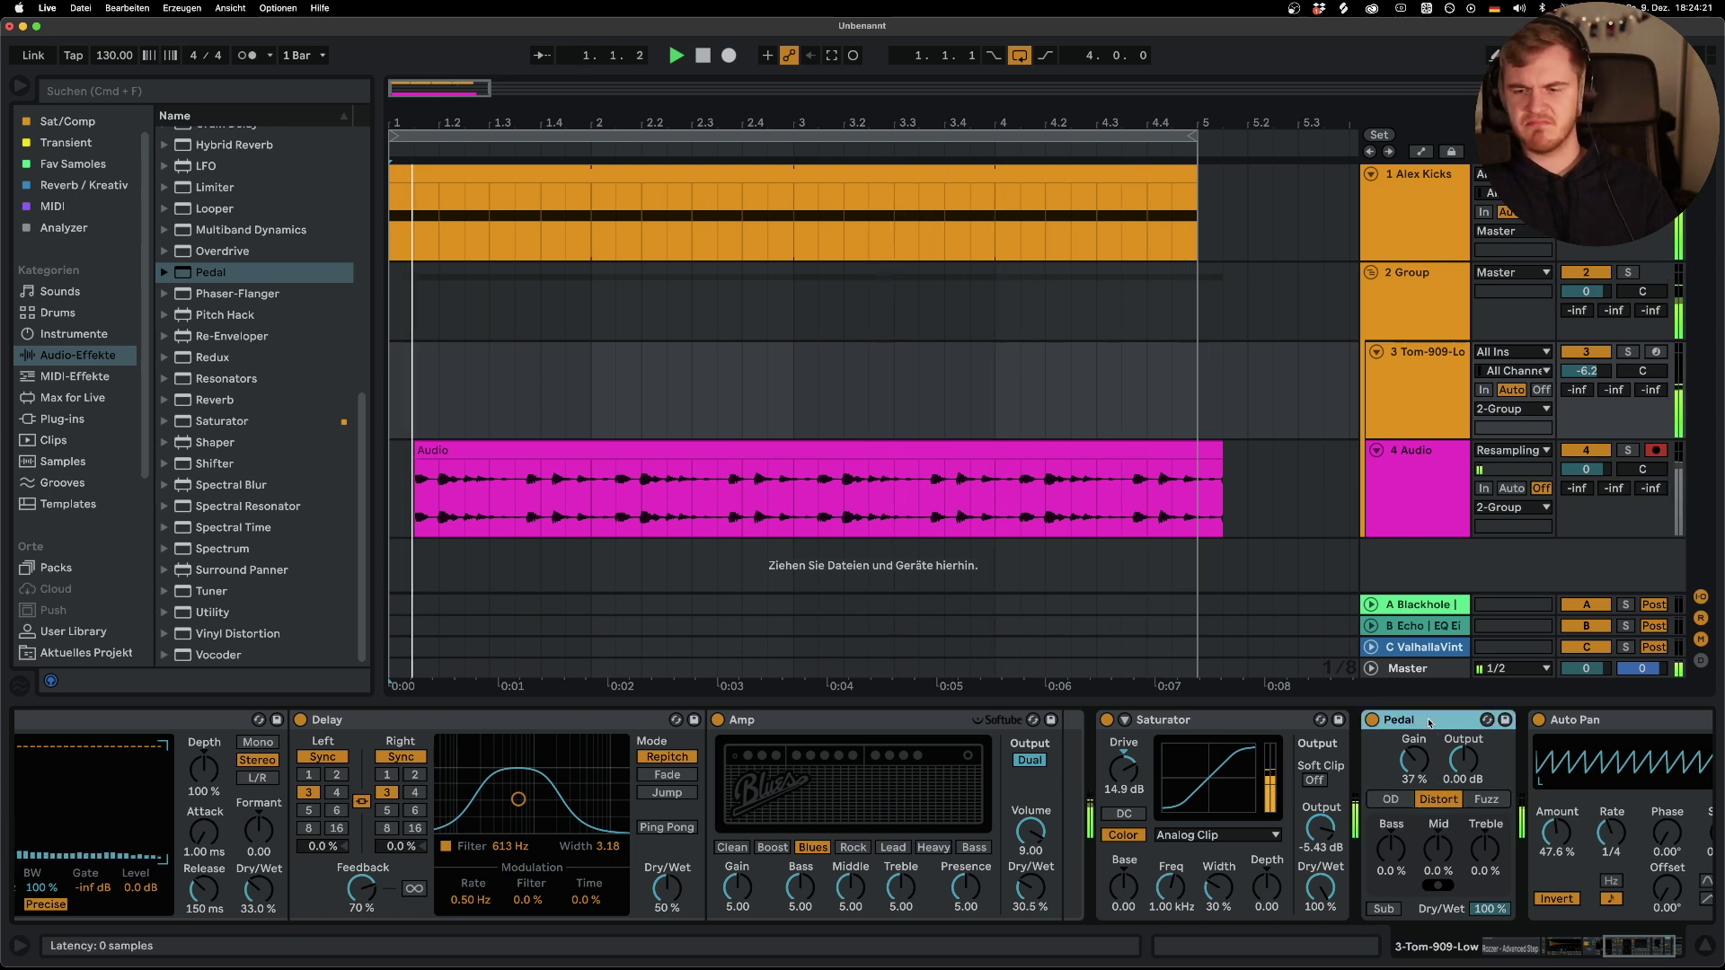
Paste the Pedal after the Audio track's EQ Eight with 21% gain, -3.81 dB output and 83% dry/wet
key("Down")
key("super+v")
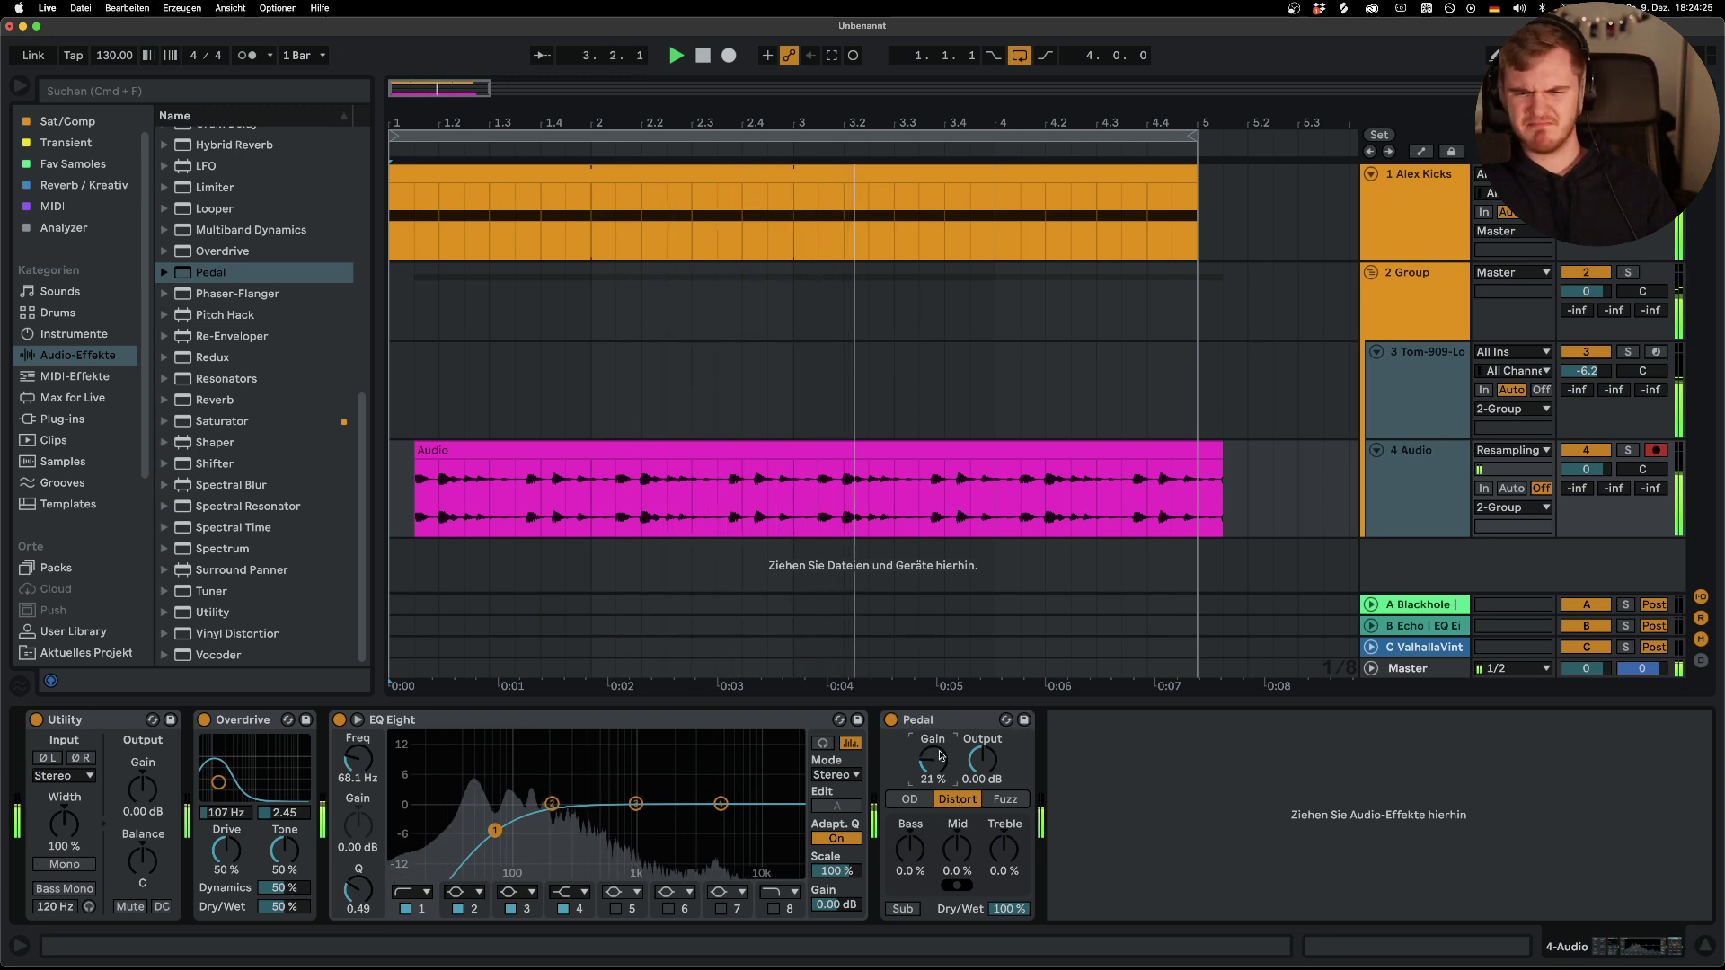
left_click(983, 785)
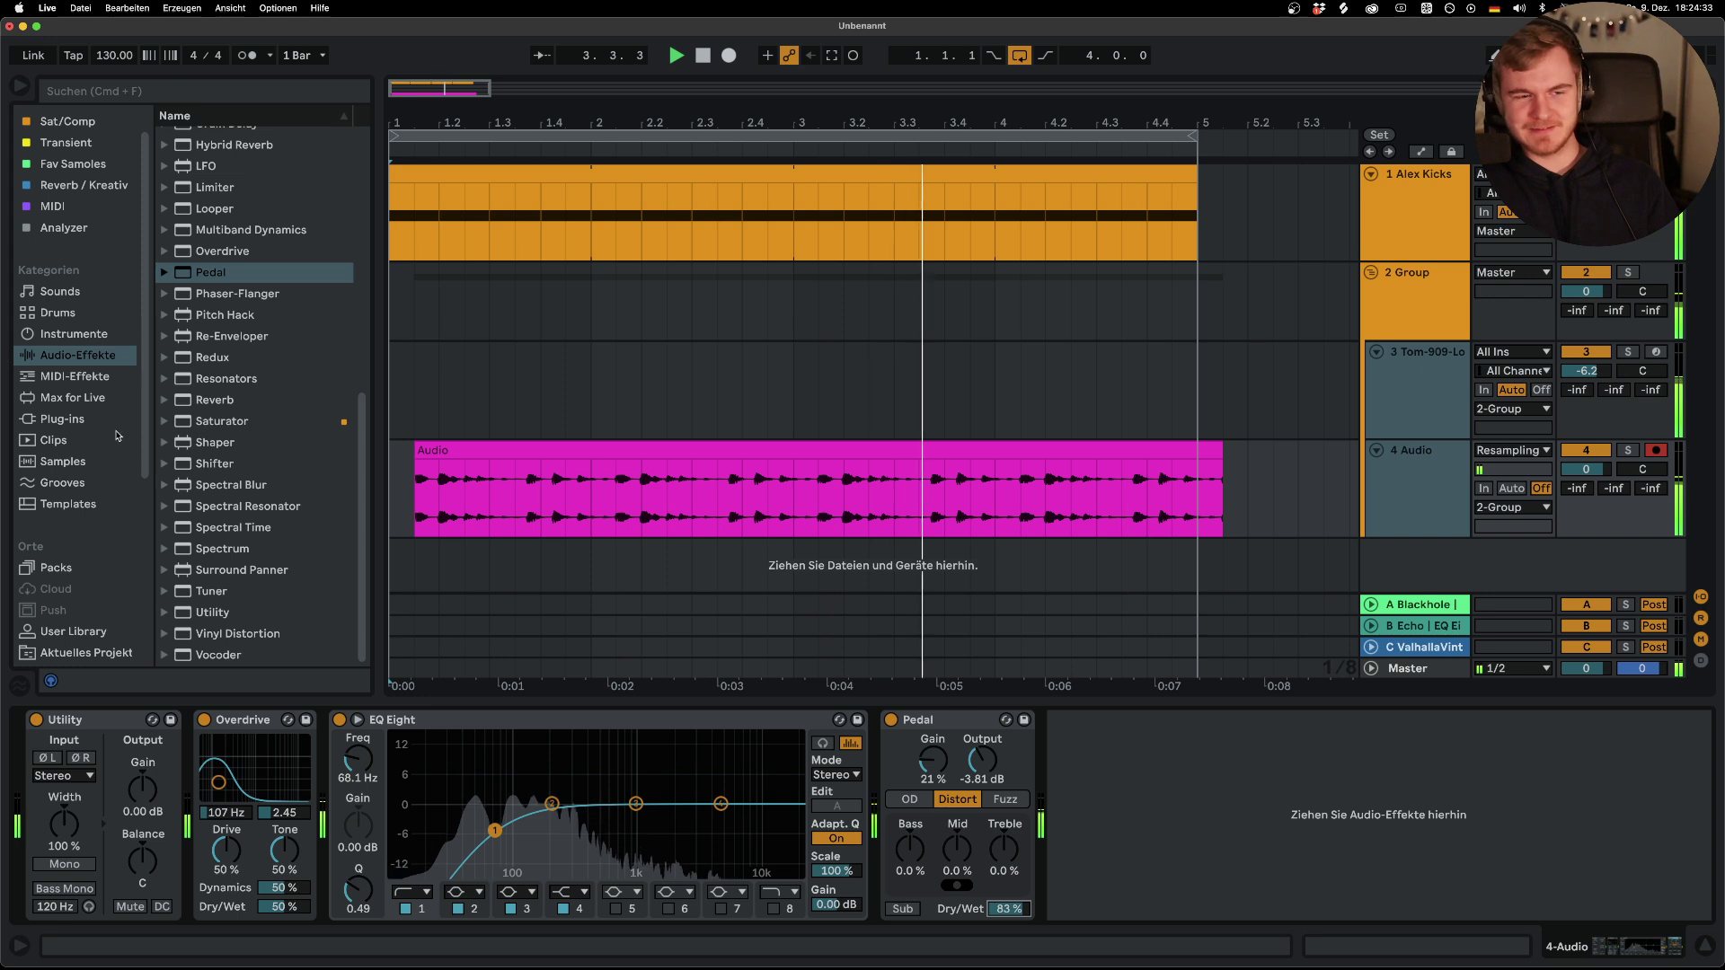
Find the Polyverse Wider plug-in, insert it after the Audio track's Pedal and set its width to 47%
left_click(85, 420)
left_click(87, 93)
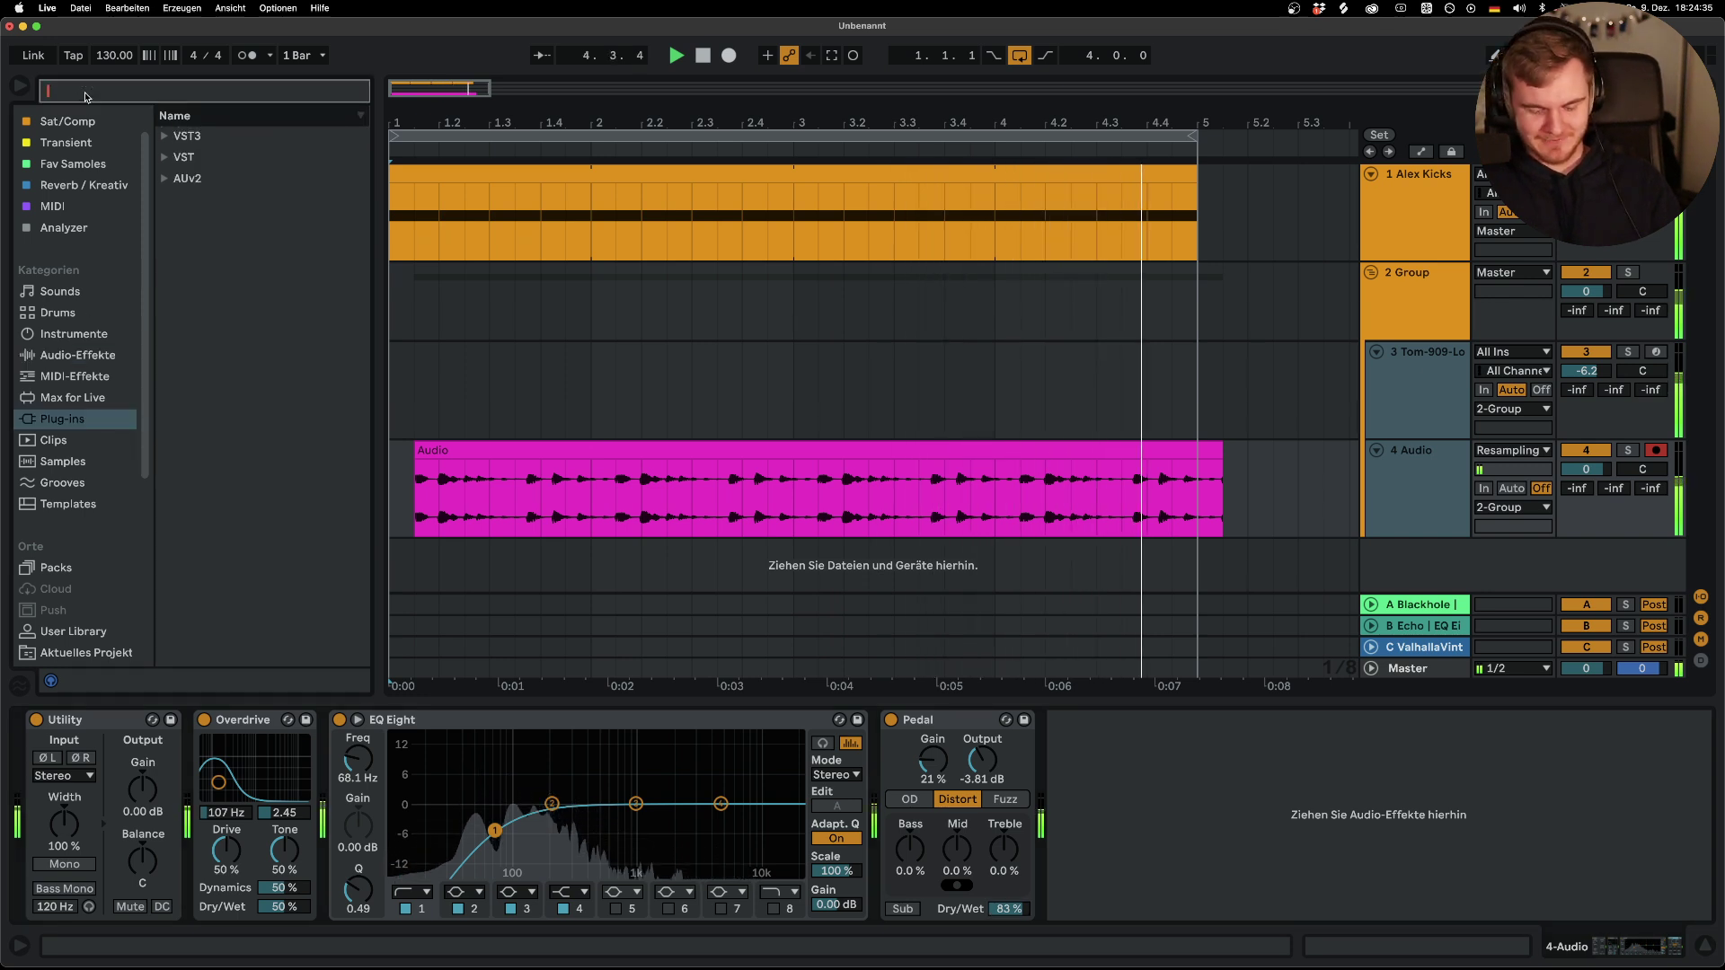
type("wider")
left_click(178, 201)
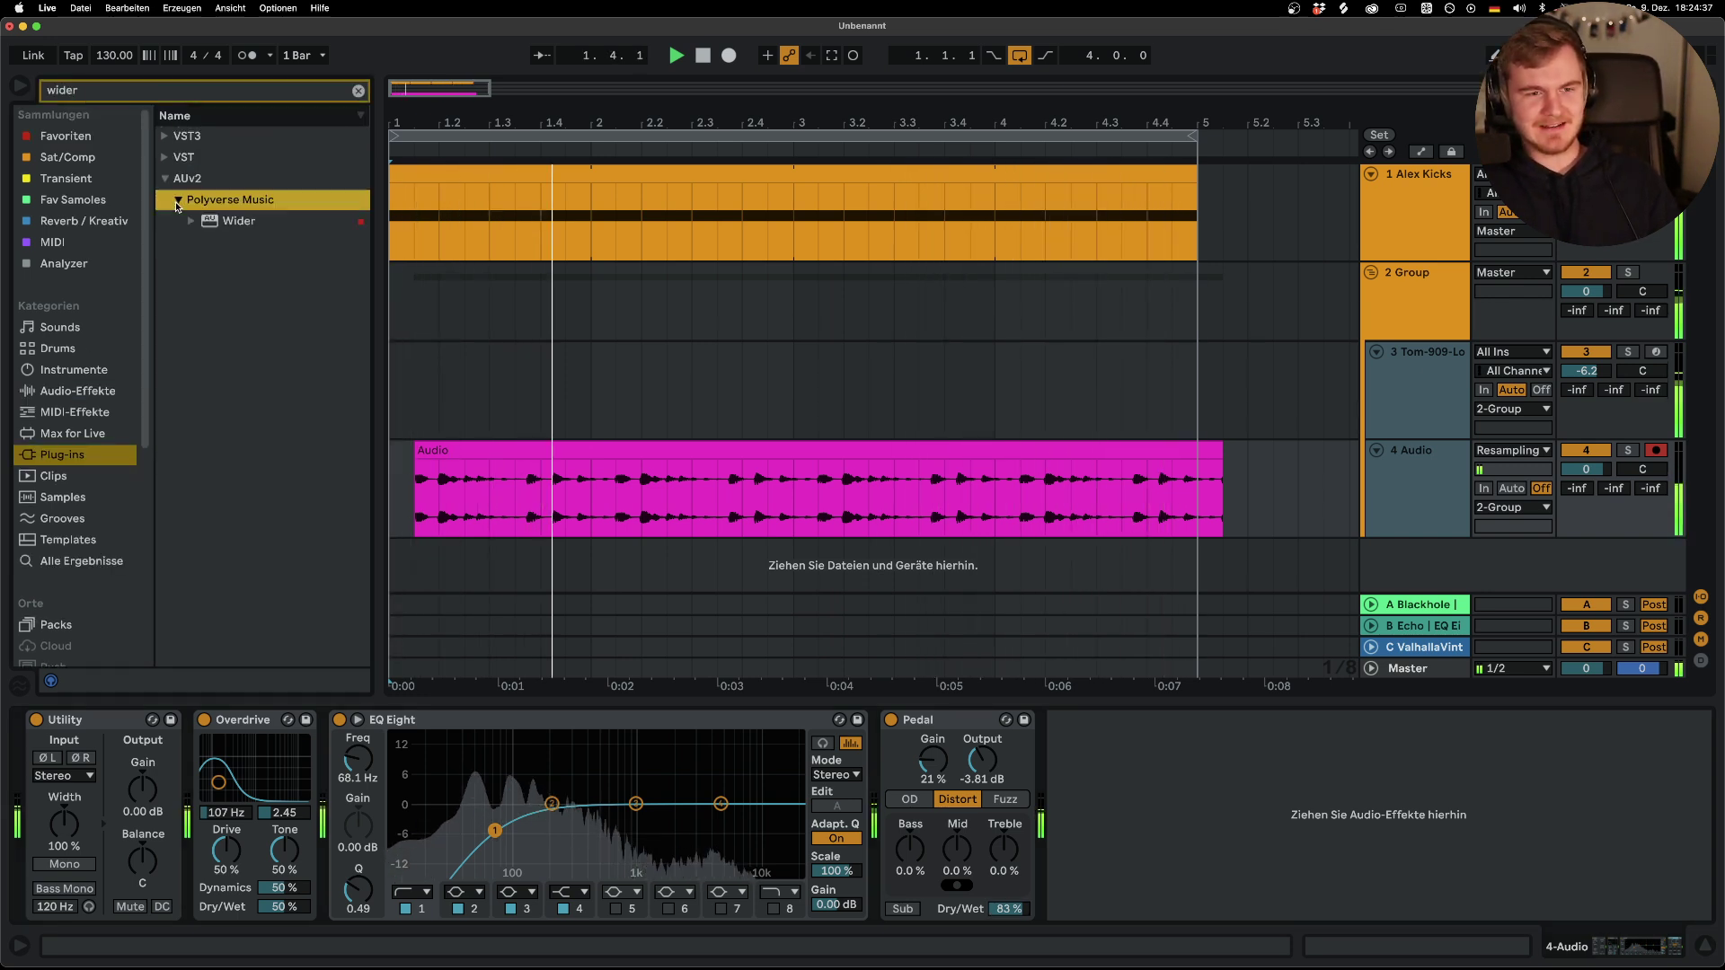
double_click(239, 221)
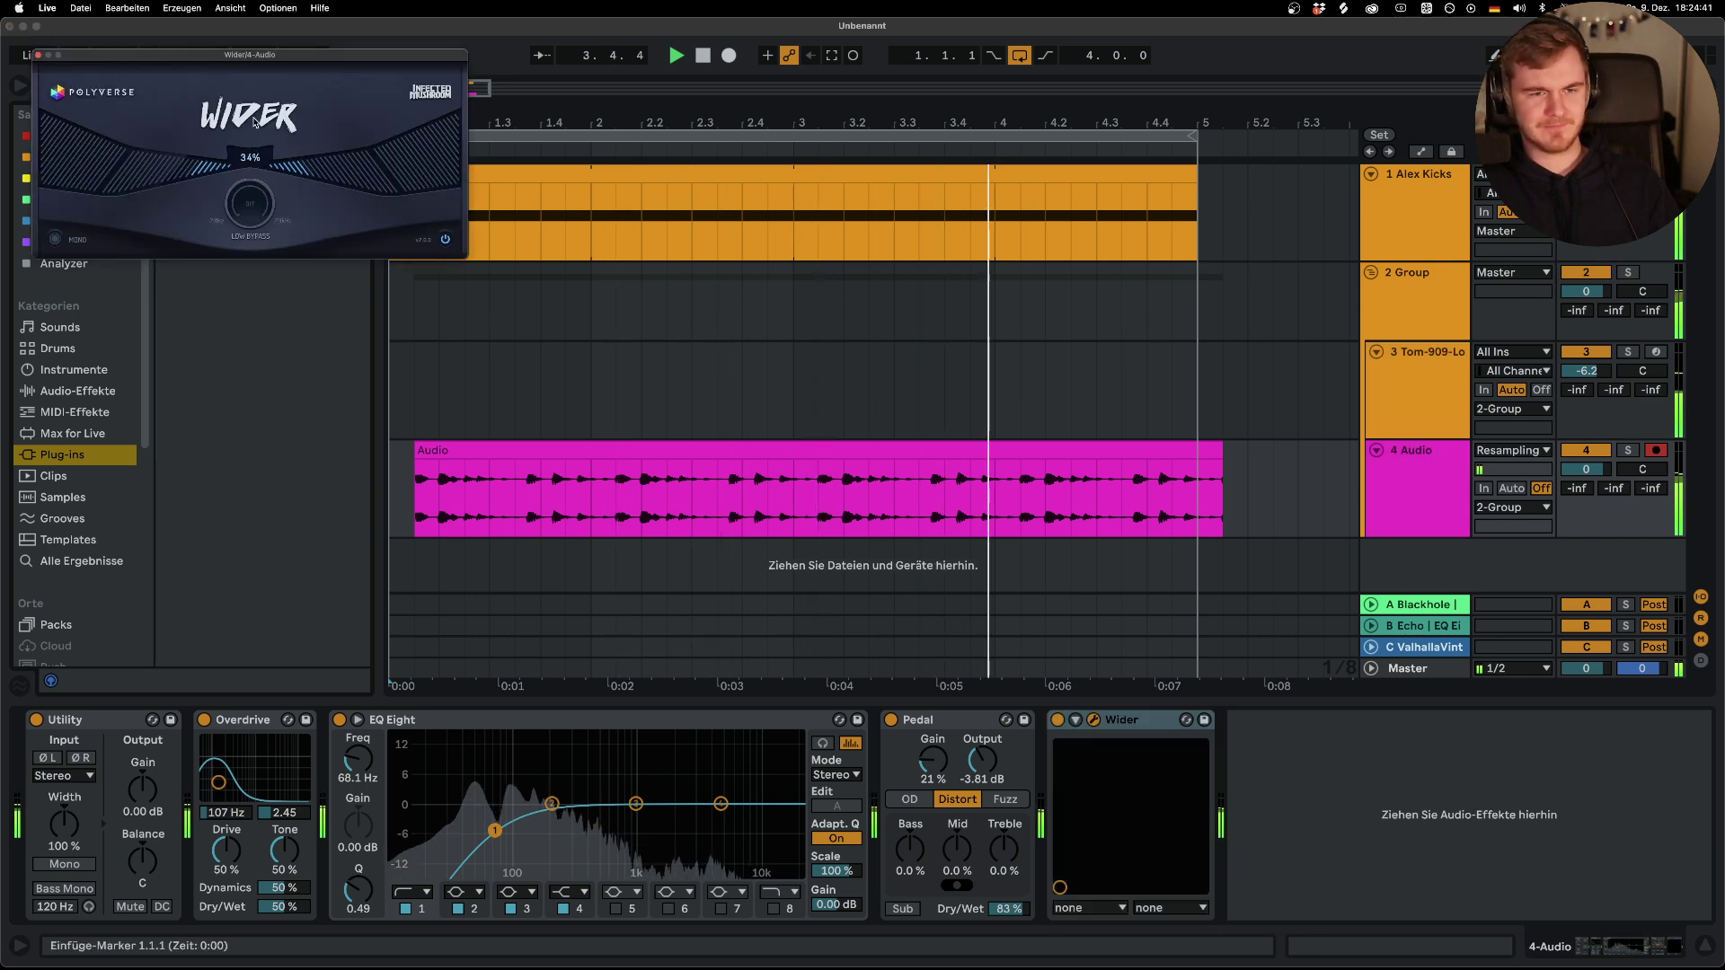
left_click_drag(239, 59, 723, 329)
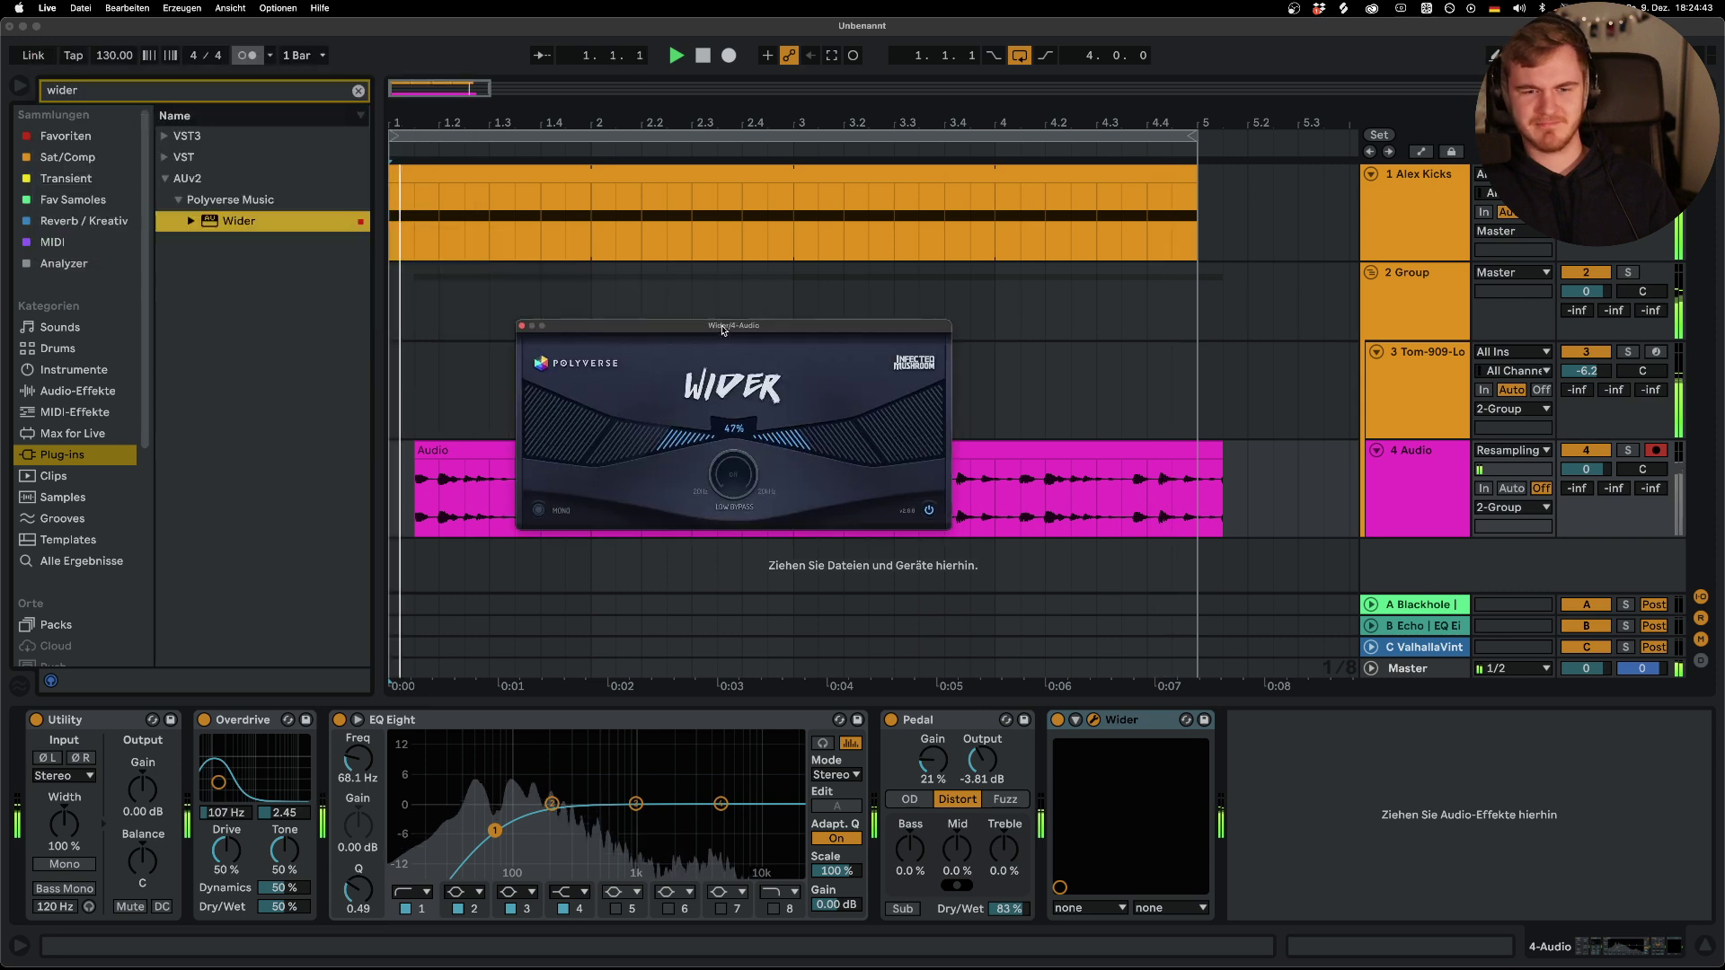
Copy the Tom-909-Low track's Vocoder to the Audio track after Wider, with 272 ms release and 9.5% dry/wet
left_click(523, 328)
left_click(78, 391)
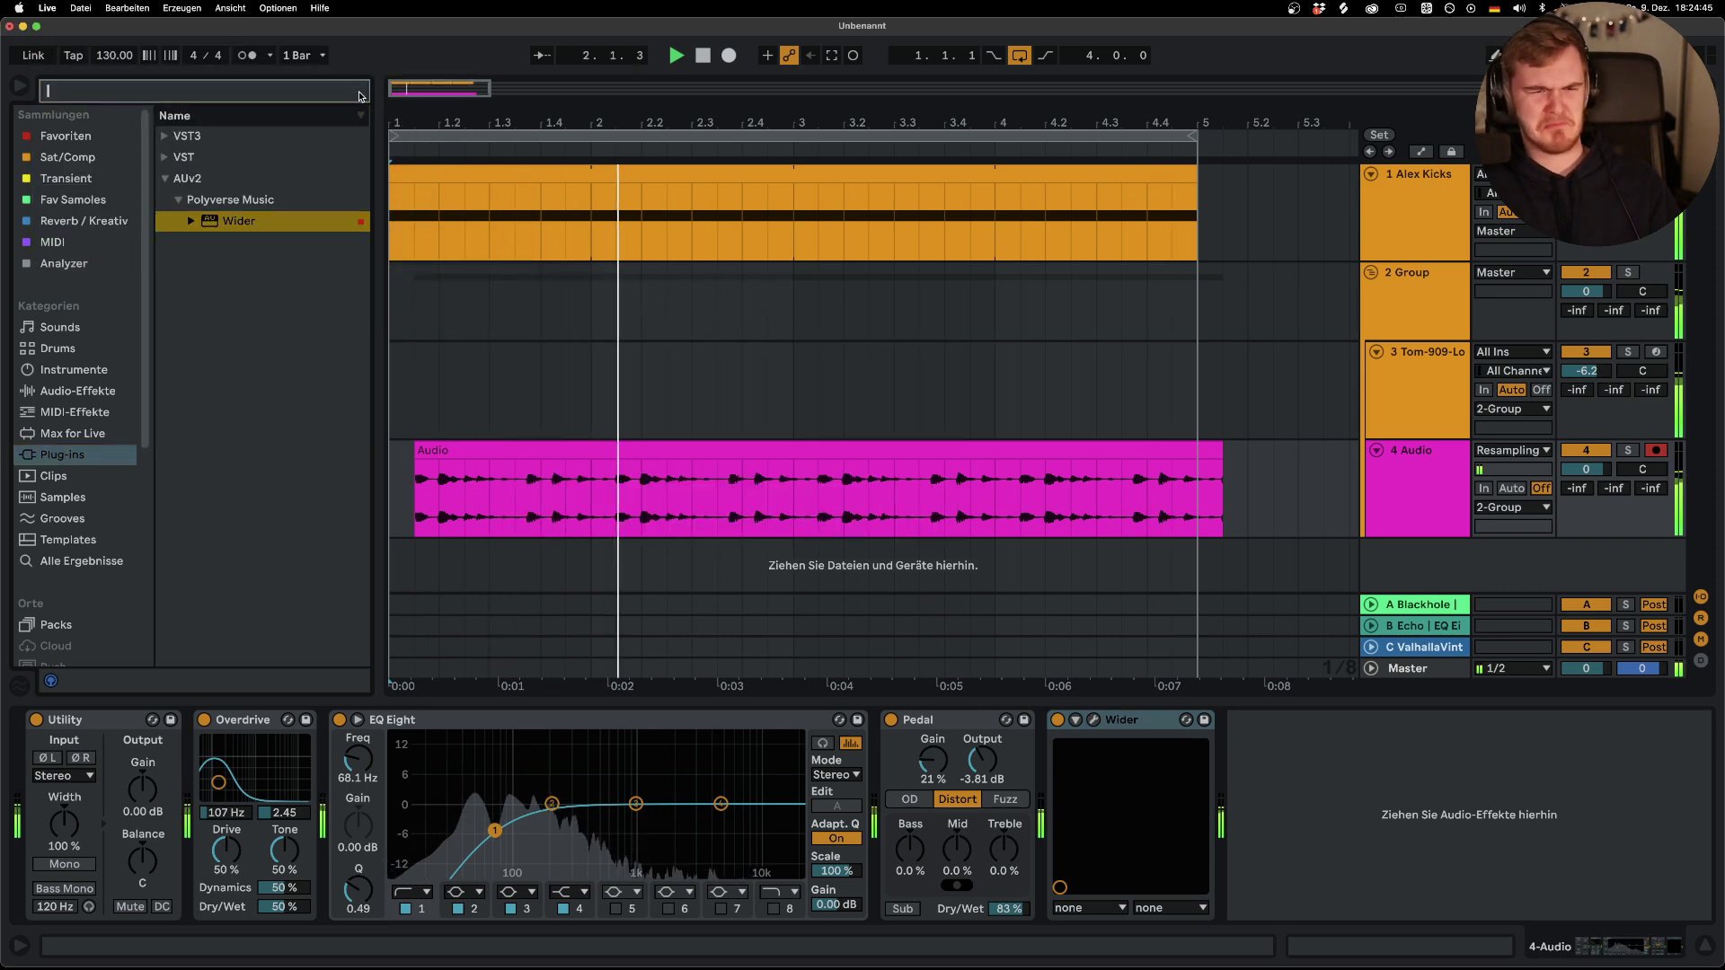
left_click(685, 446)
left_click(593, 396)
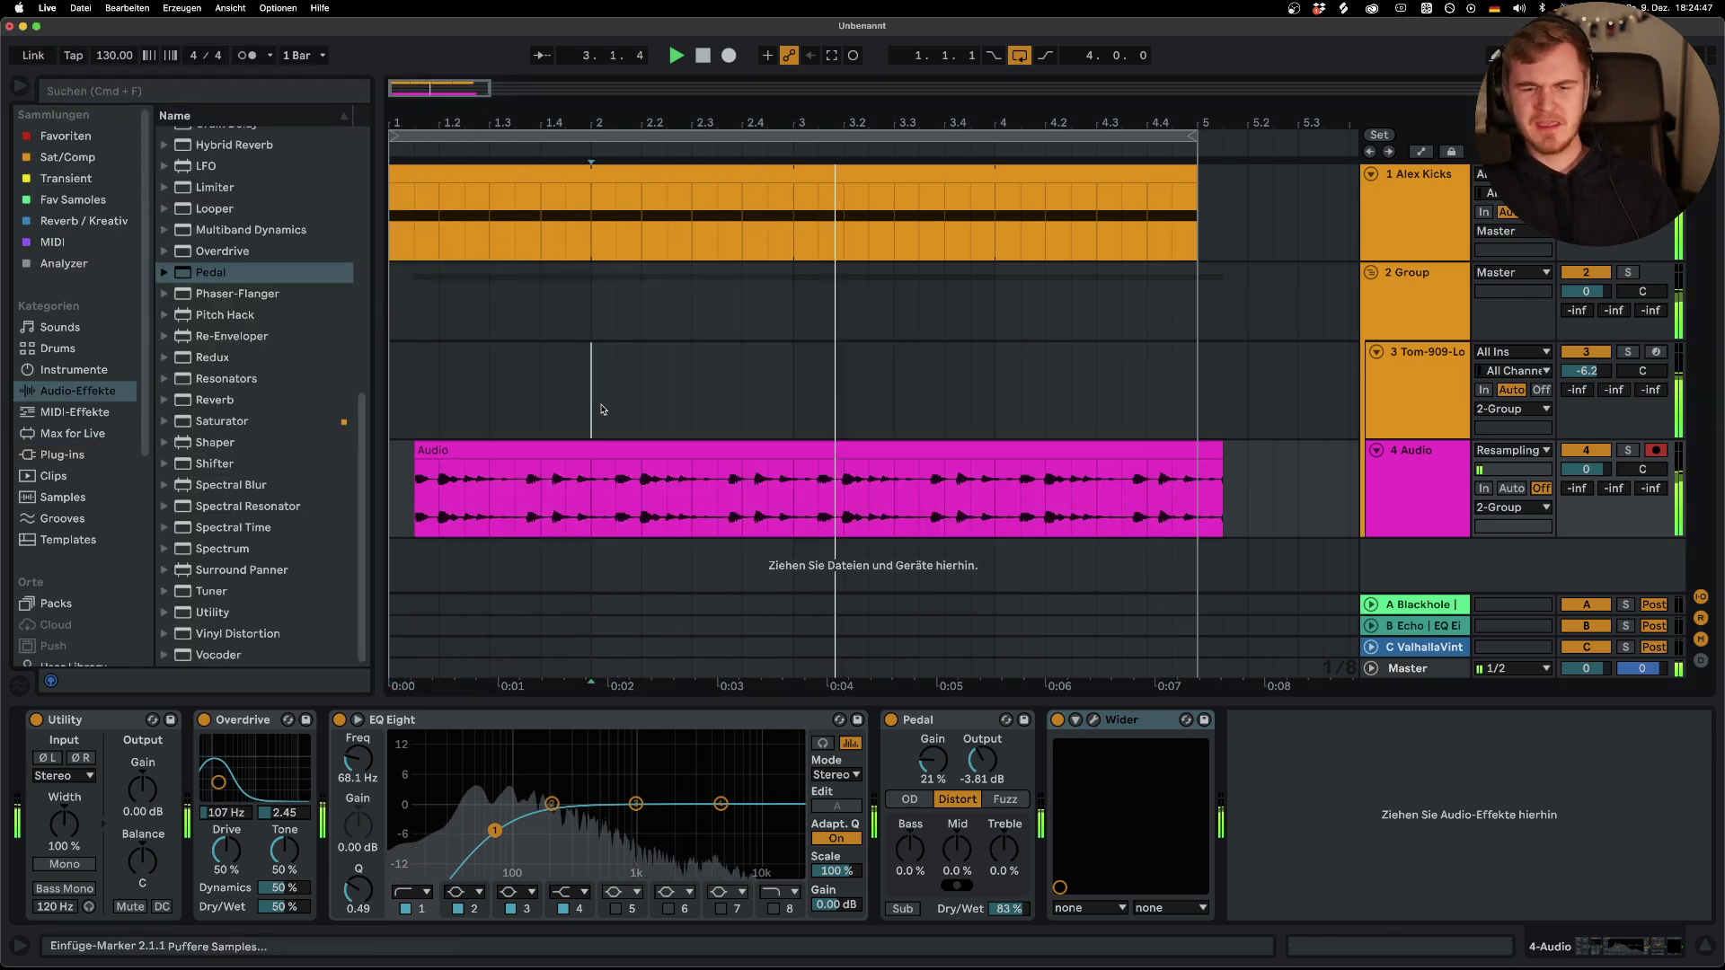
scroll(367, 725, "left", 3)
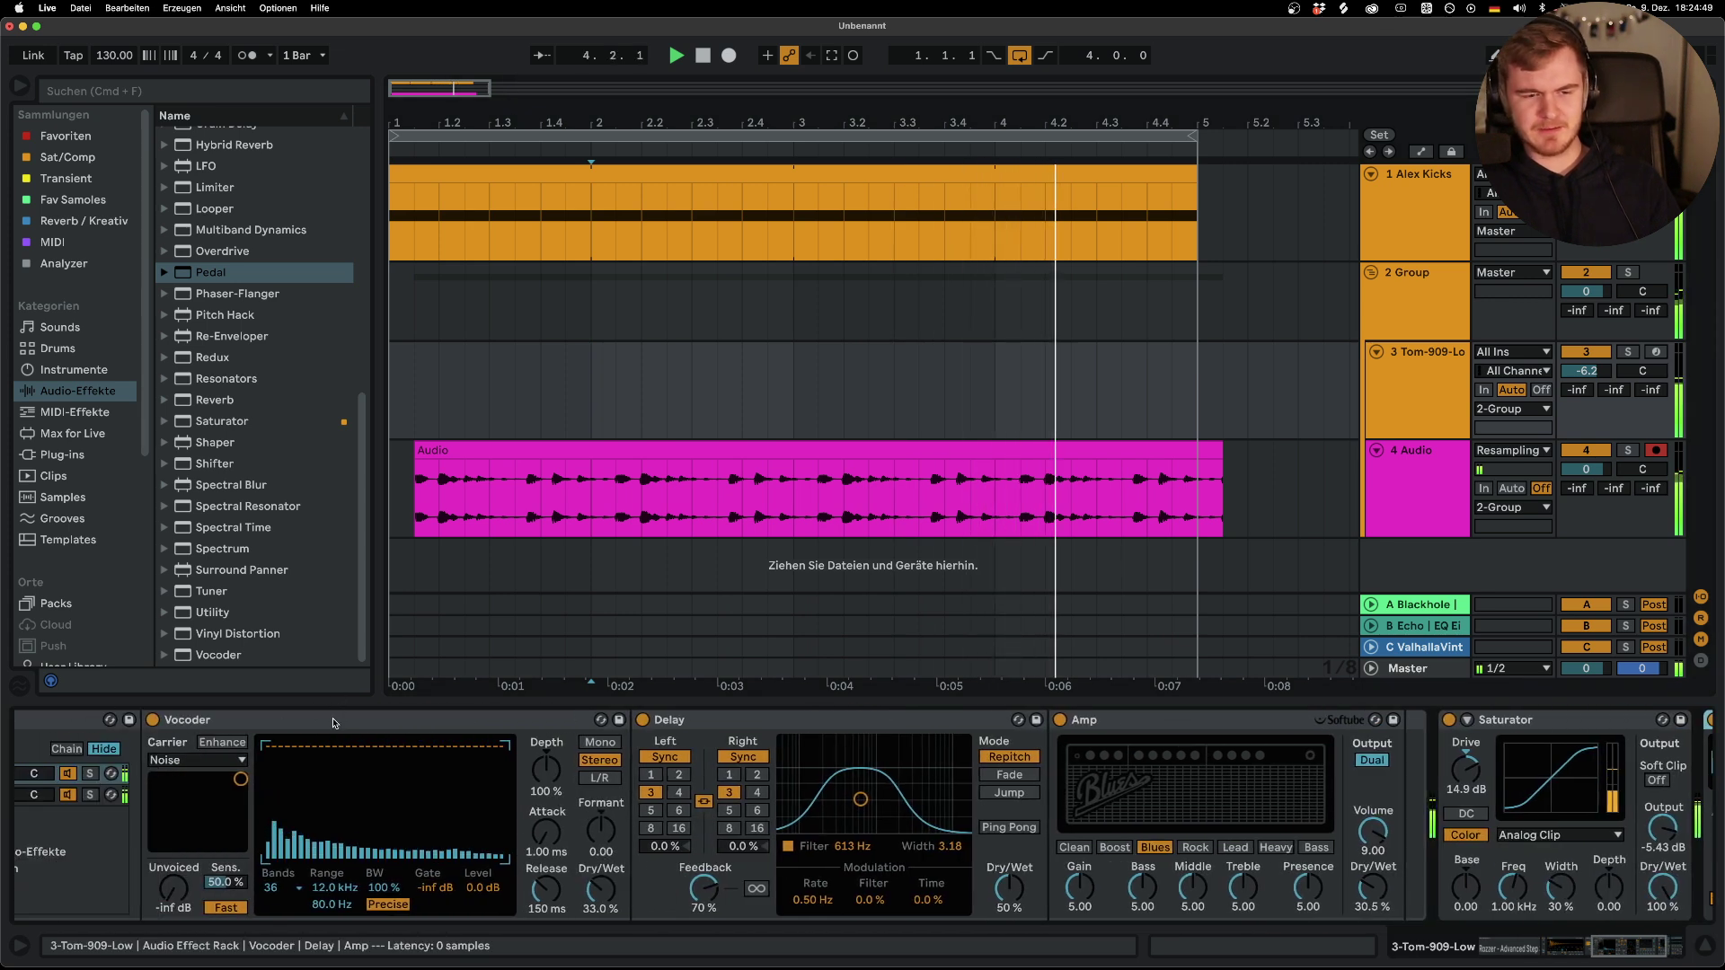
left_click(616, 489)
left_click_drag(1379, 903, 1380, 903)
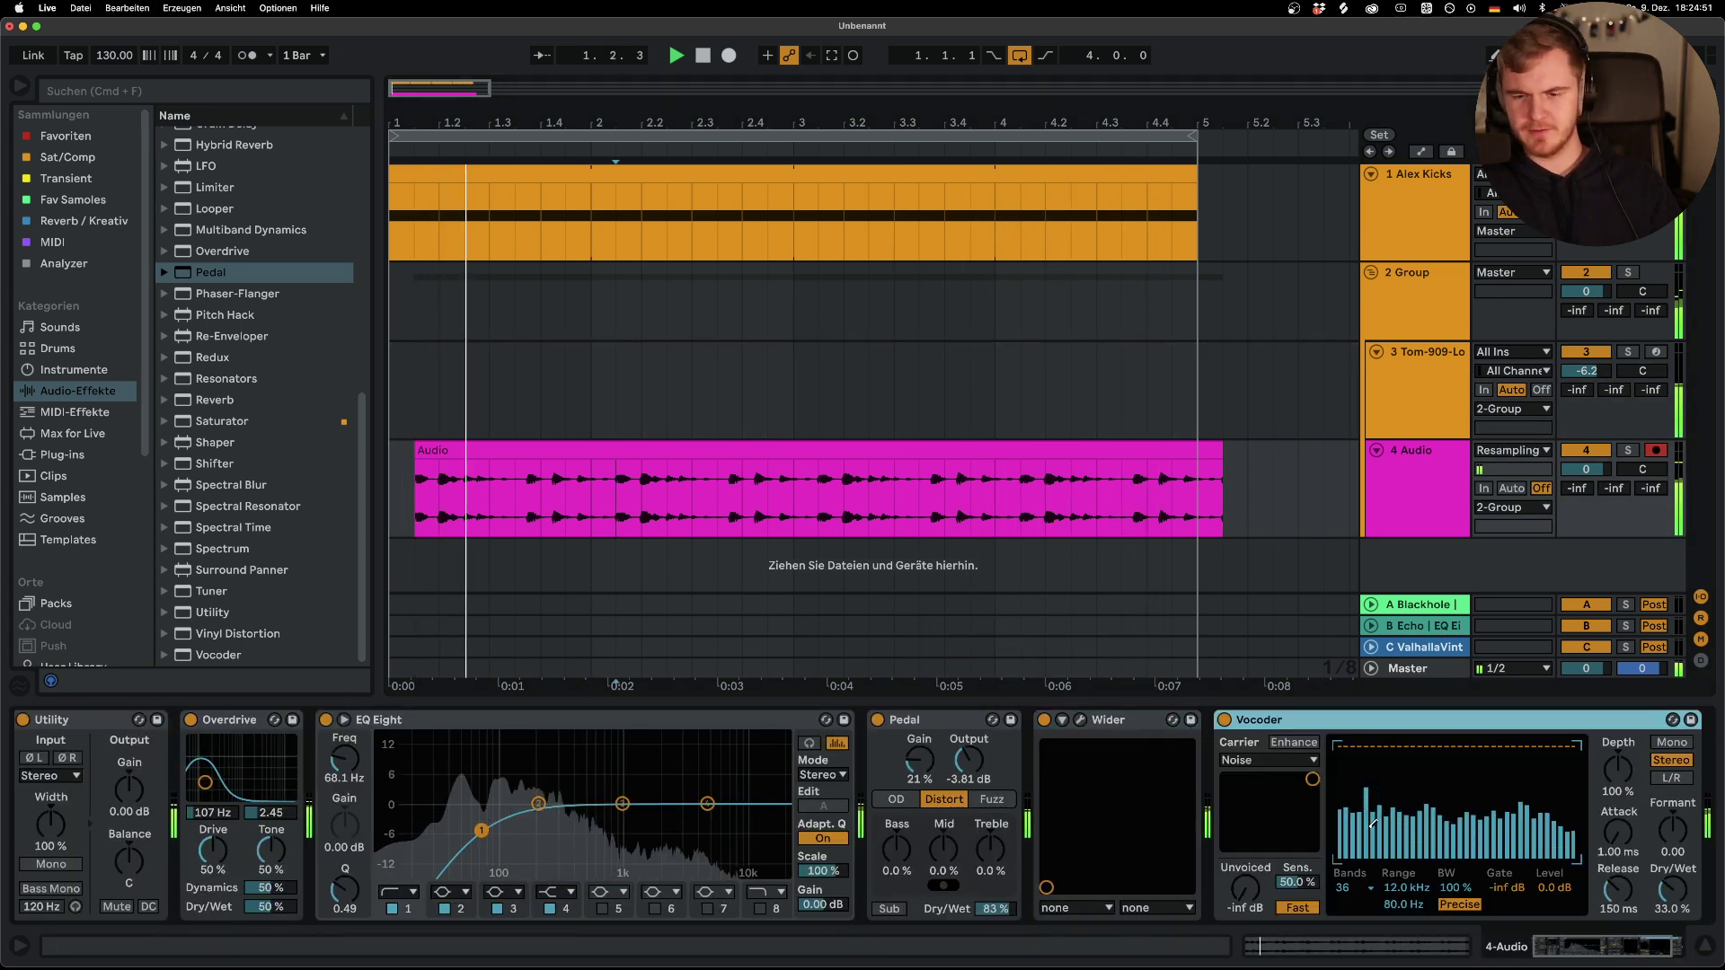
left_click_drag(1617, 889, 1617, 925)
scroll(1183, 764, "right", 2)
left_click(1184, 718)
left_click(1407, 493)
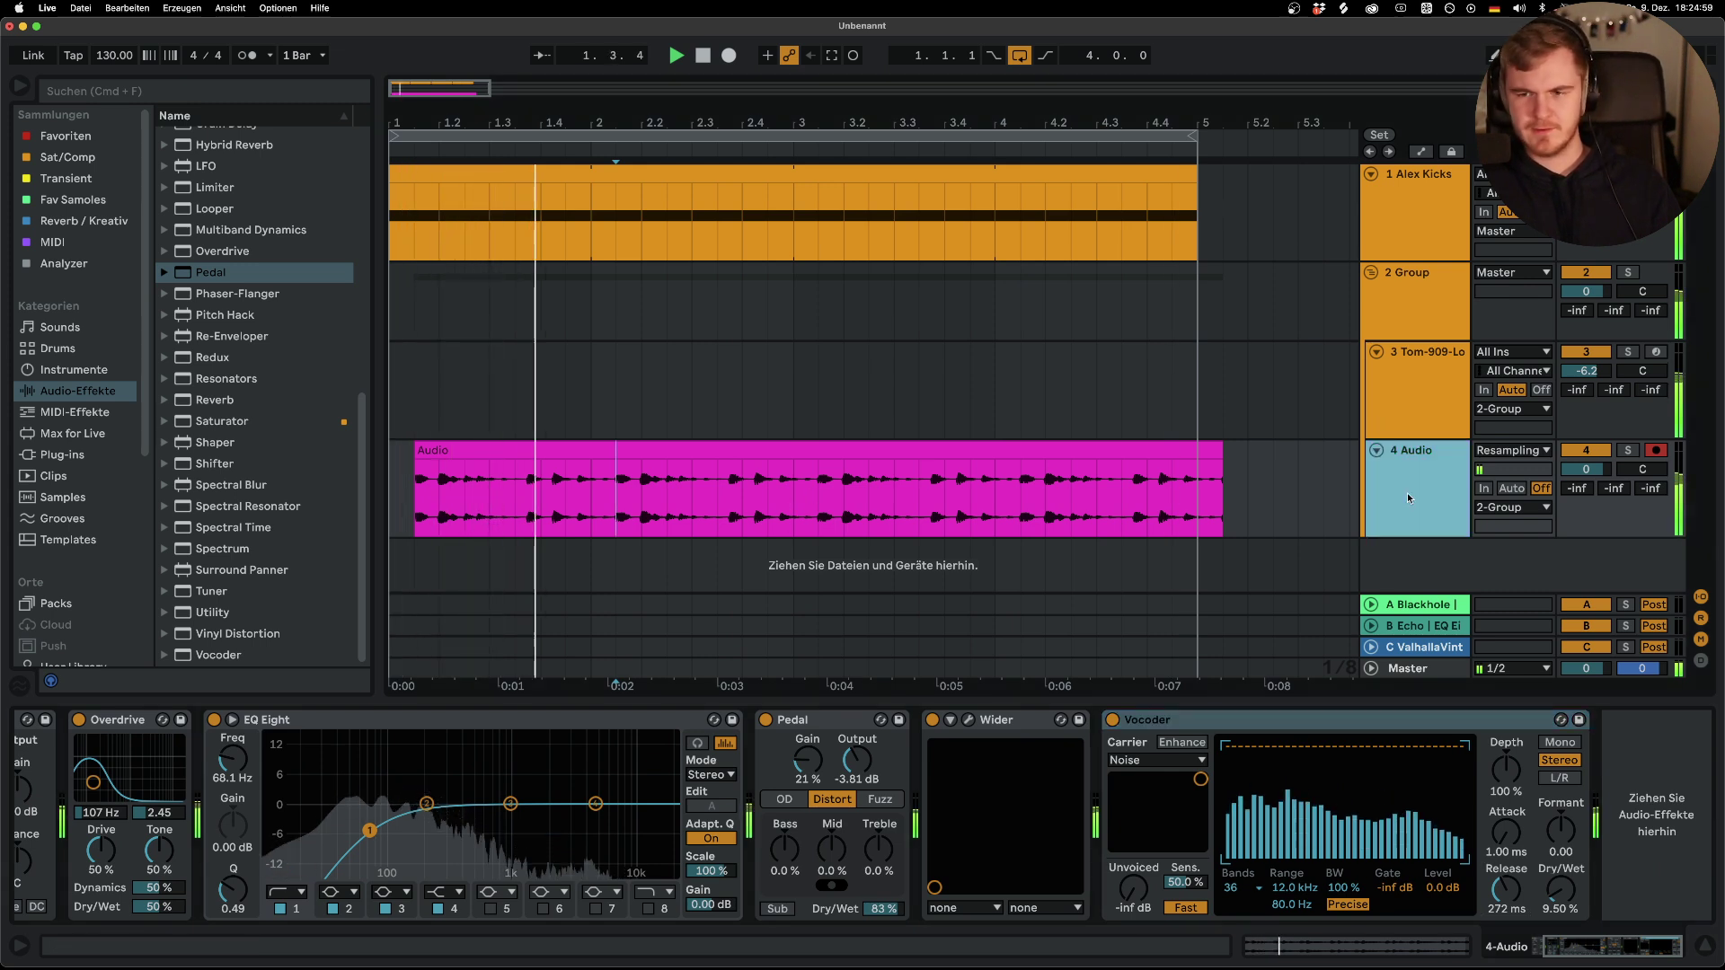
Insert a Peak-mode Compressor before the Audio track's Vocoder, and set the Vocoder to 4 bands, 855 ms release and 8% dry/wet
scroll(258, 320, "up", 10)
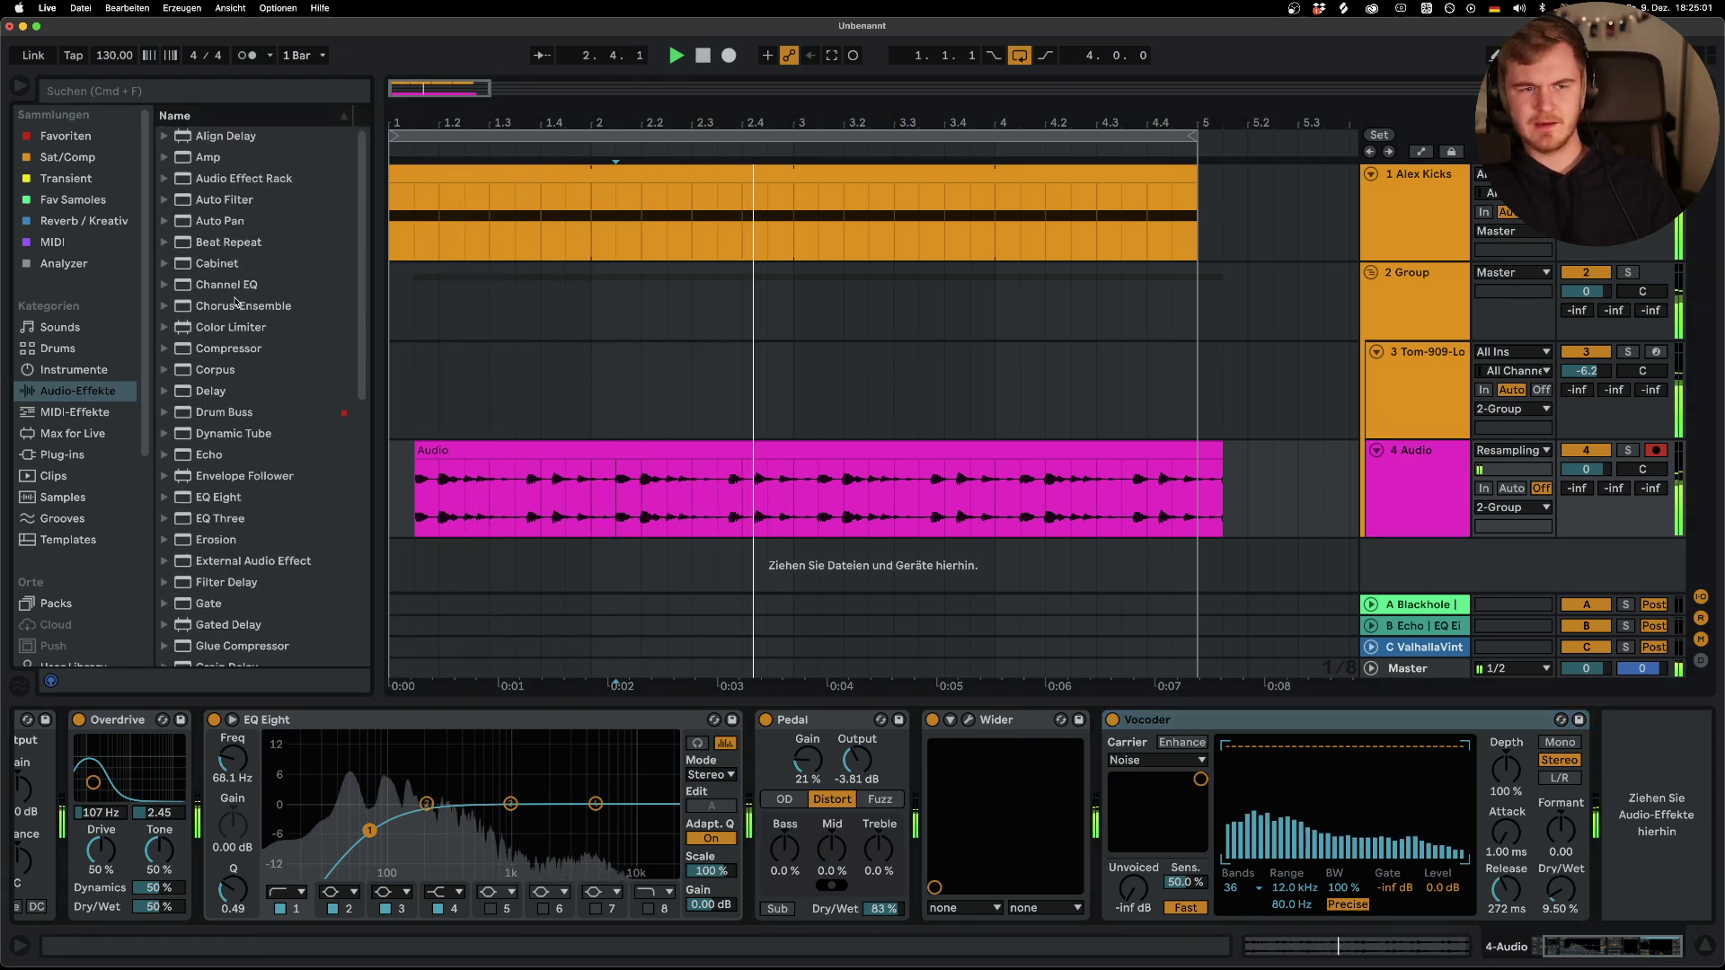
left_click_drag(220, 350, 1189, 845)
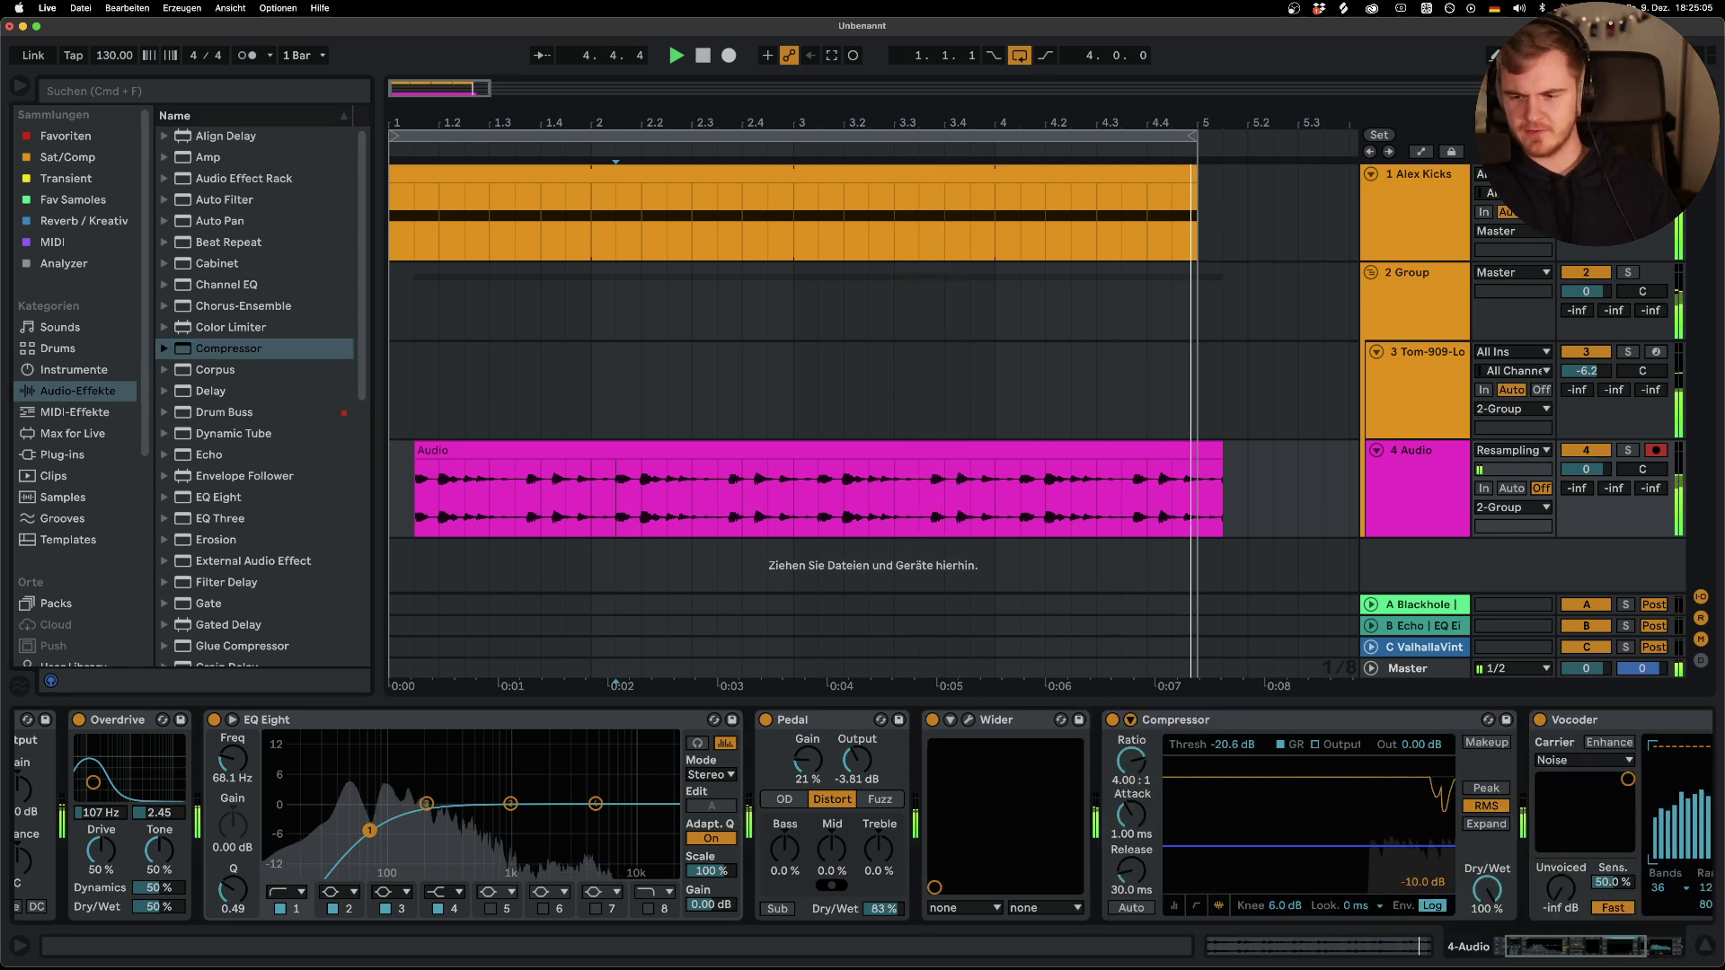
left_click(1487, 788)
scroll(1355, 857, "right", 5)
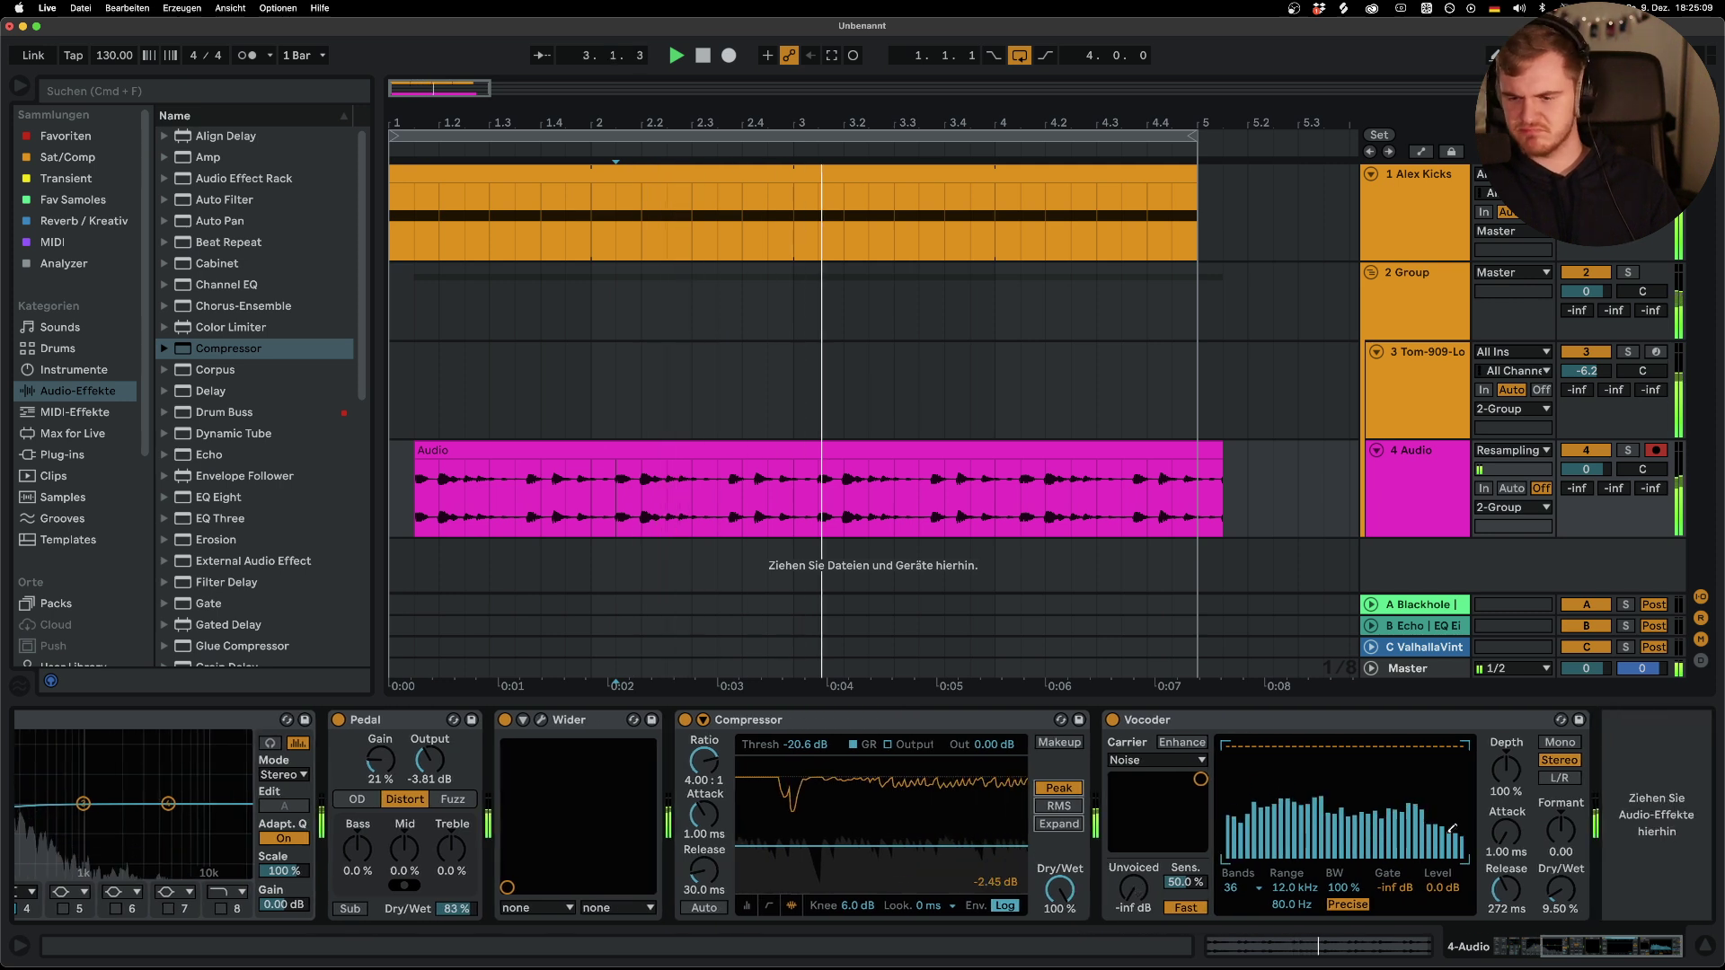
left_click_drag(1506, 890, 1561, 907)
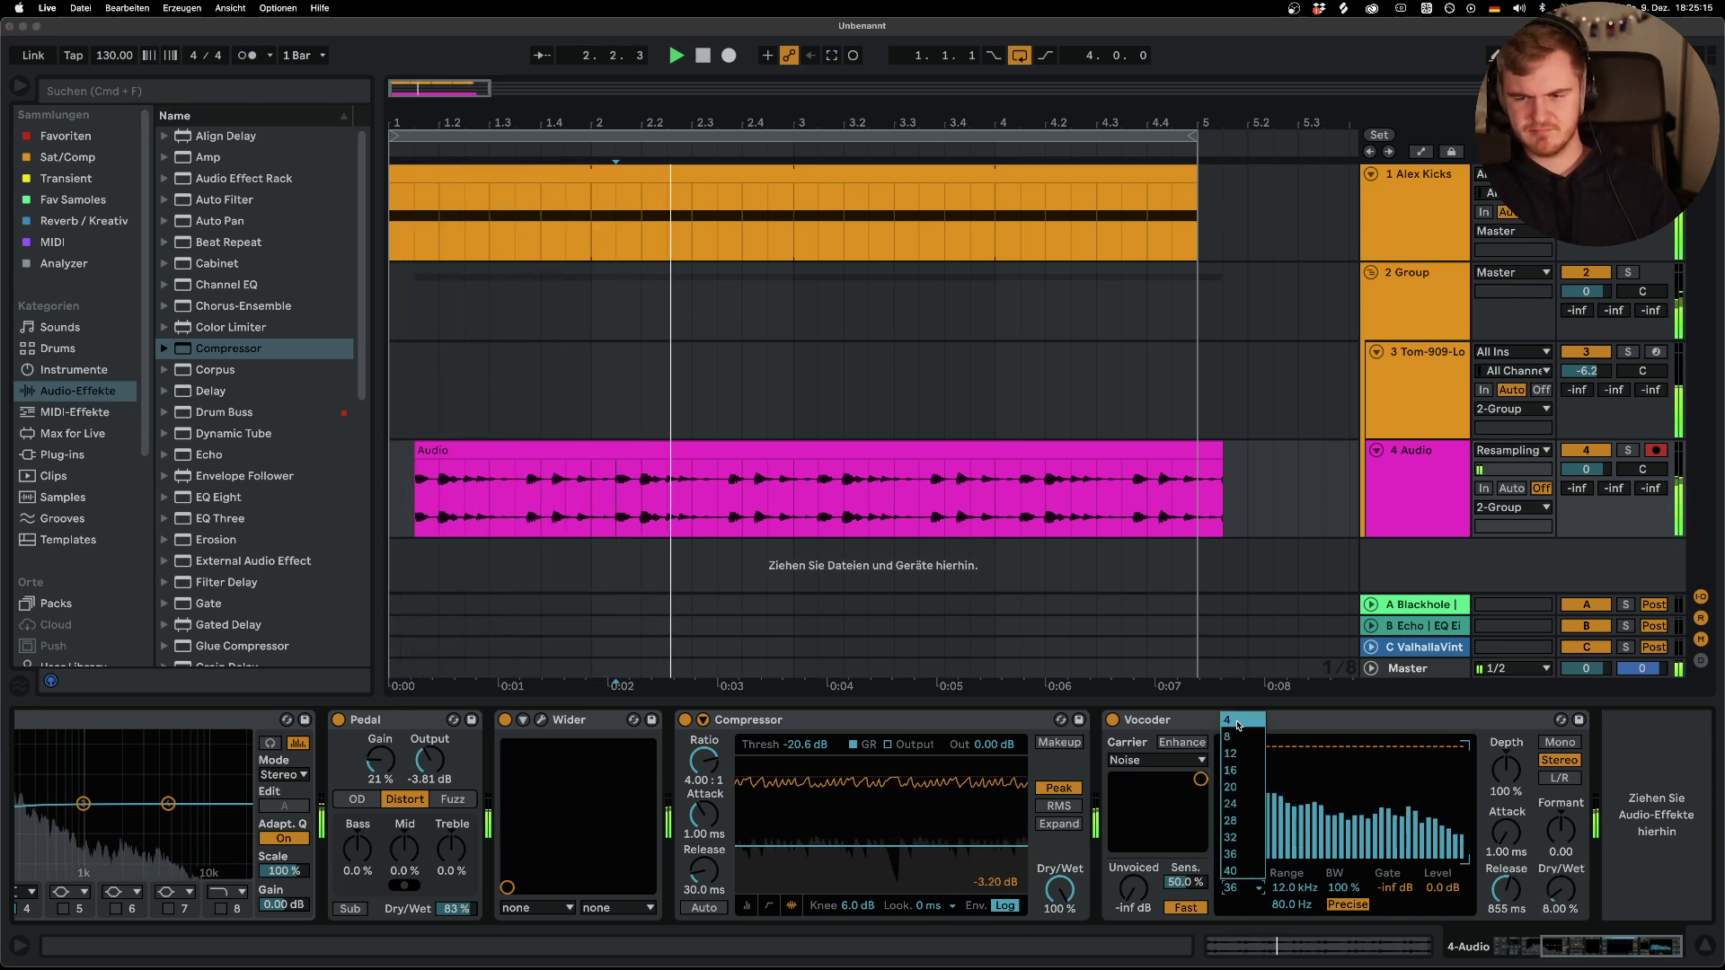
Set the high cut of the group's EQ Eight to 1.82 kHz with Q 0.53
left_click(1408, 257)
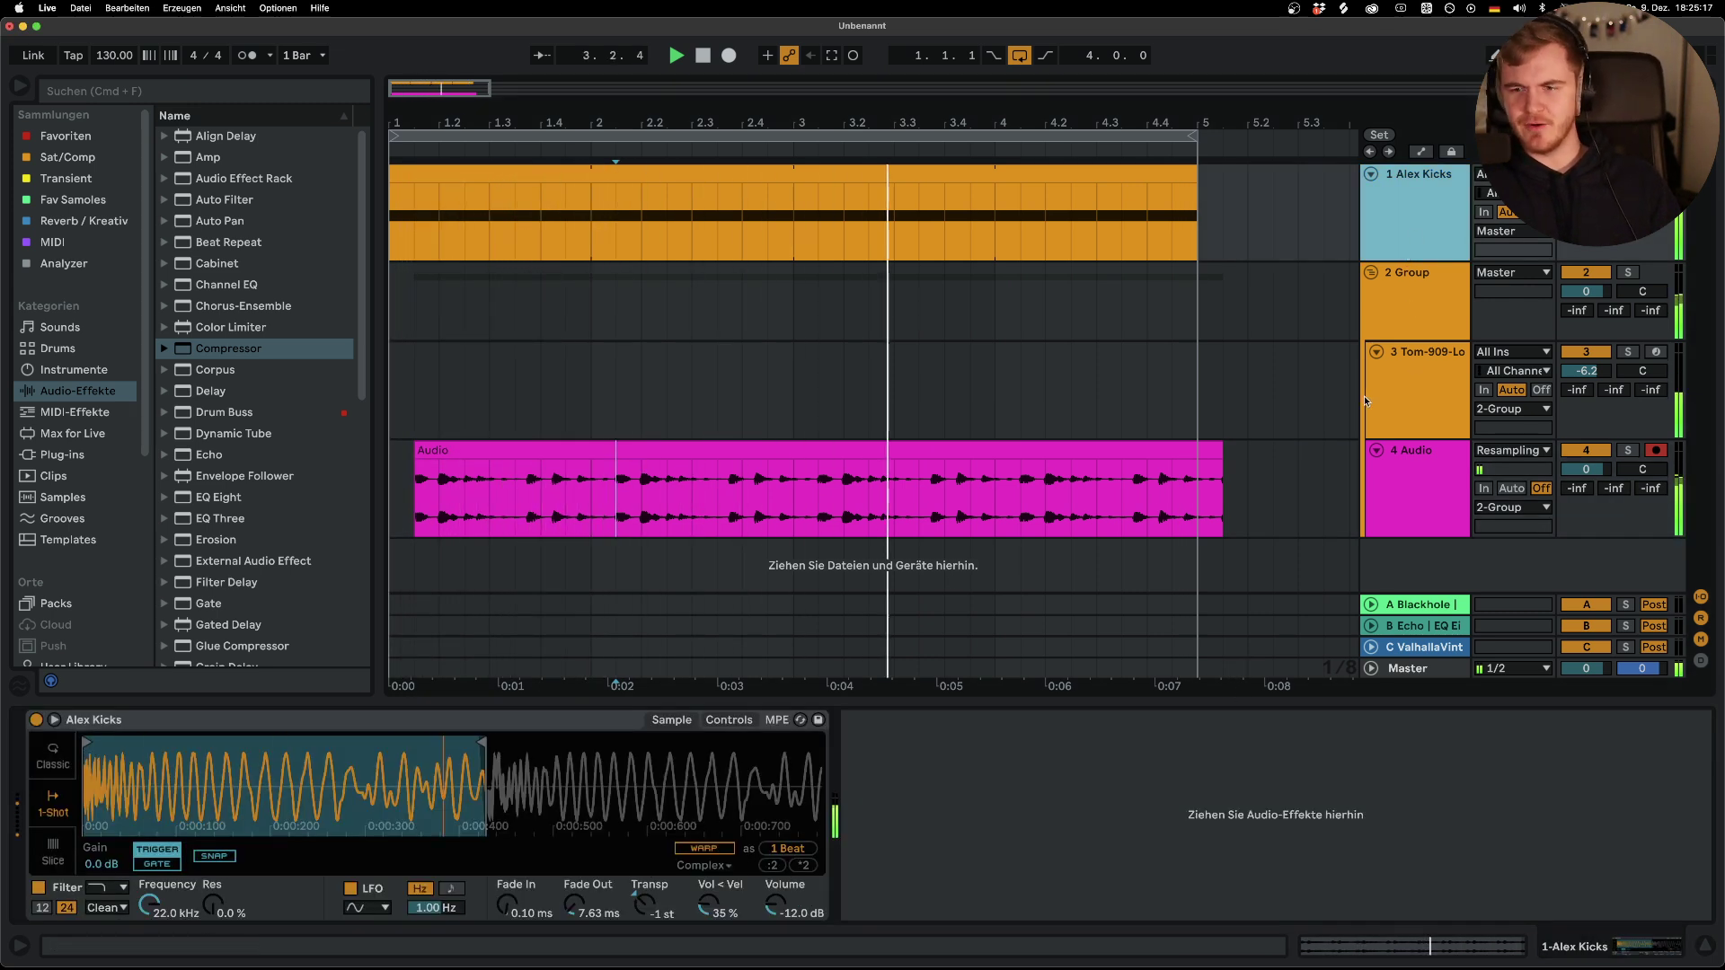
left_click(1400, 294)
left_click(385, 817)
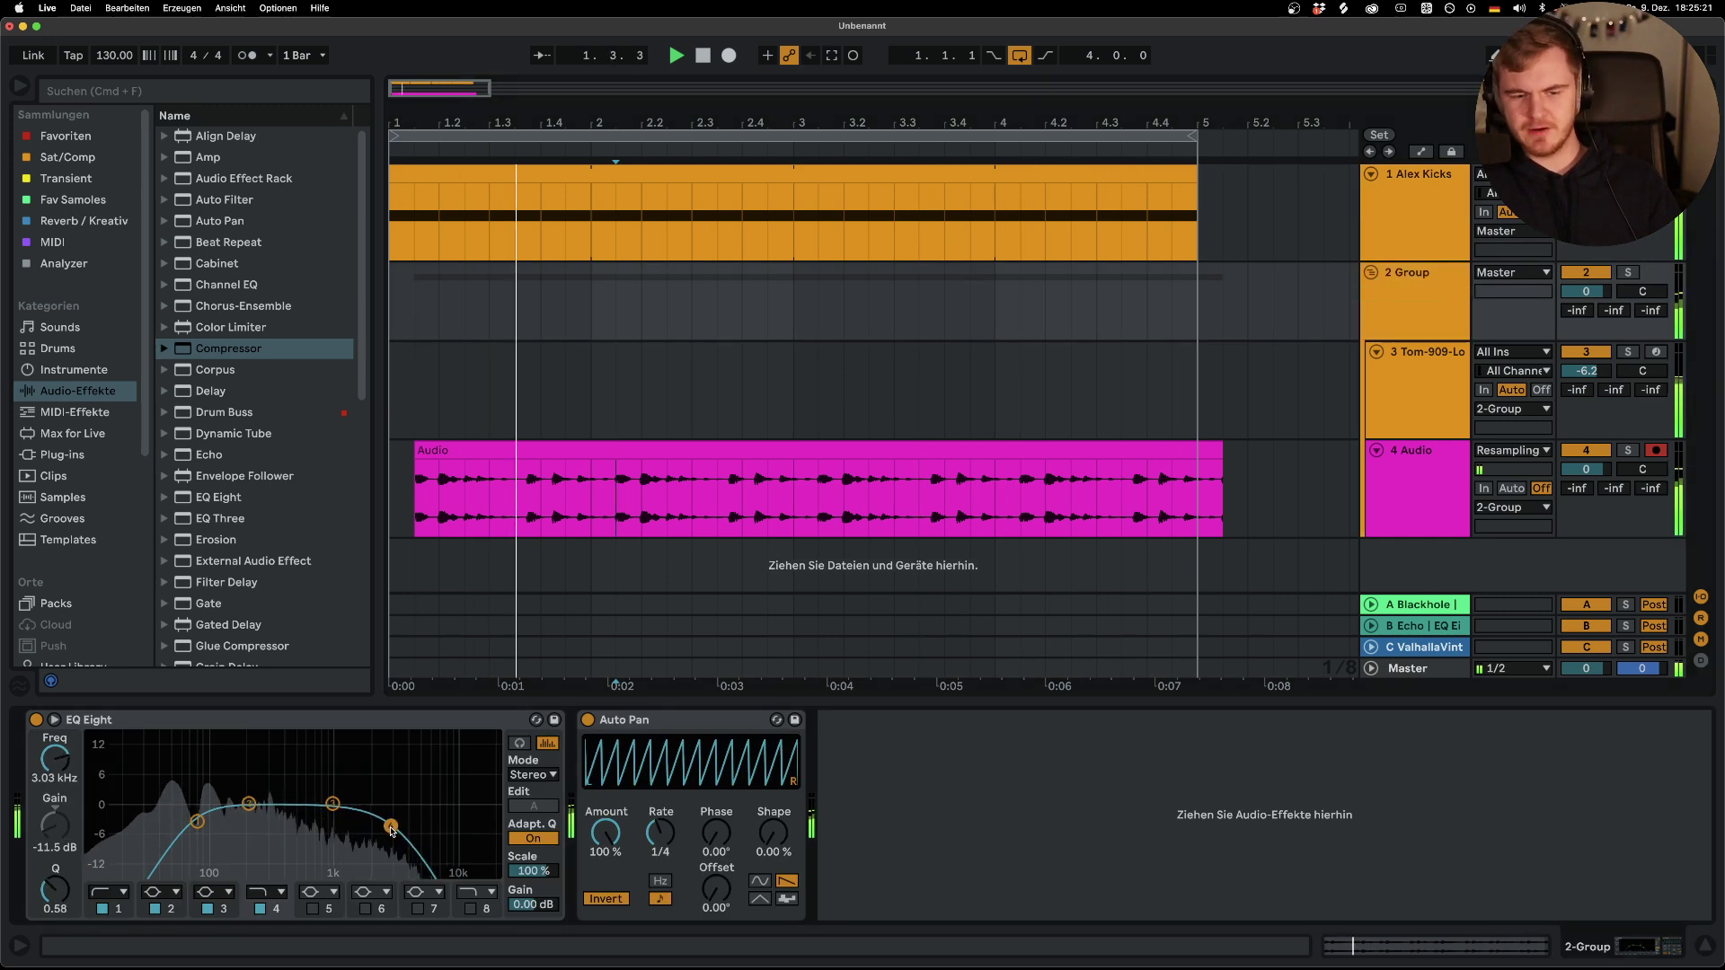
left_click(263, 892)
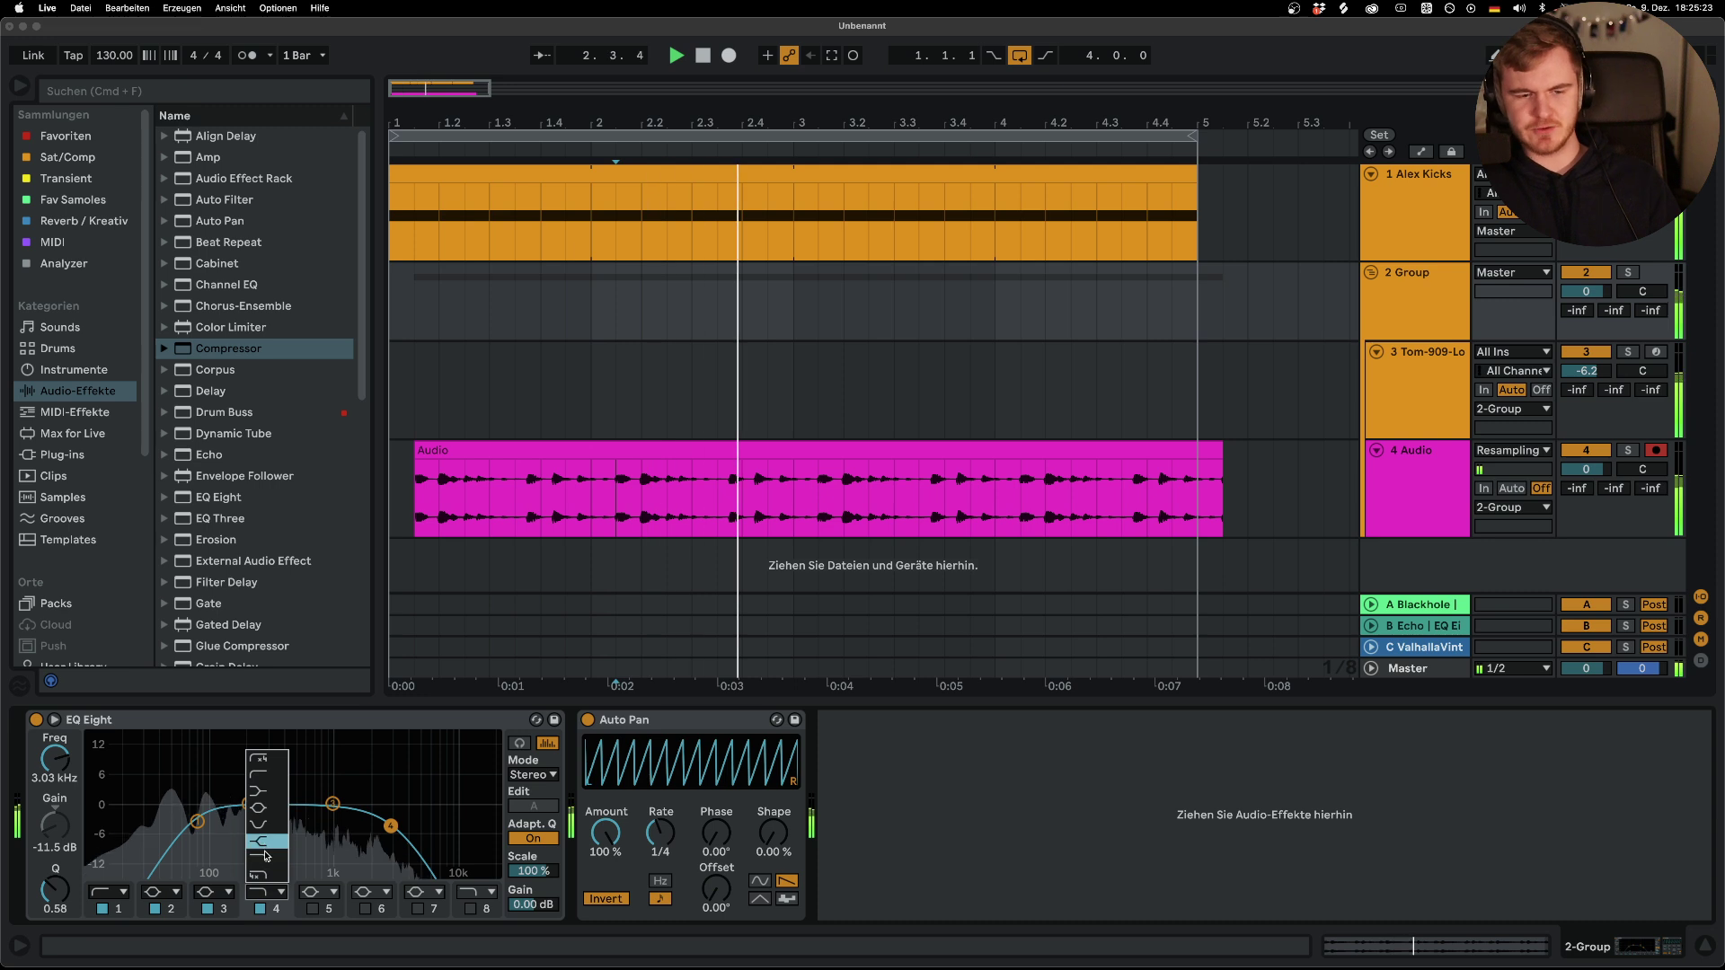
left_click(266, 854)
double_click(400, 829)
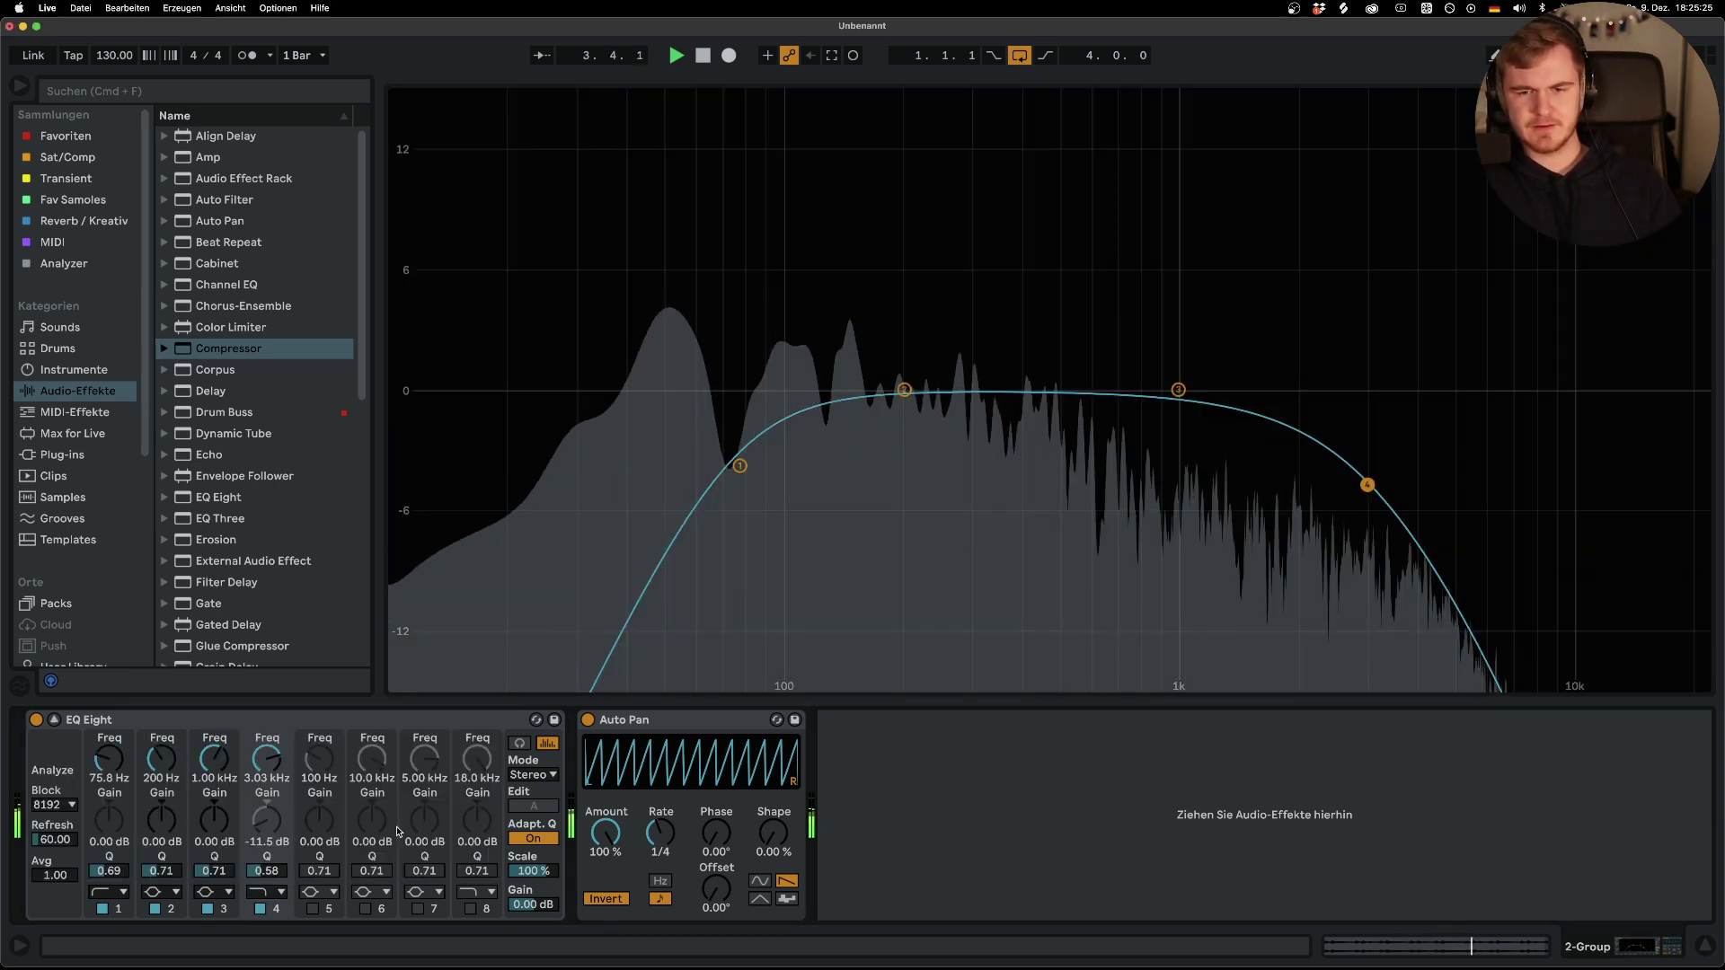
left_click(54, 720)
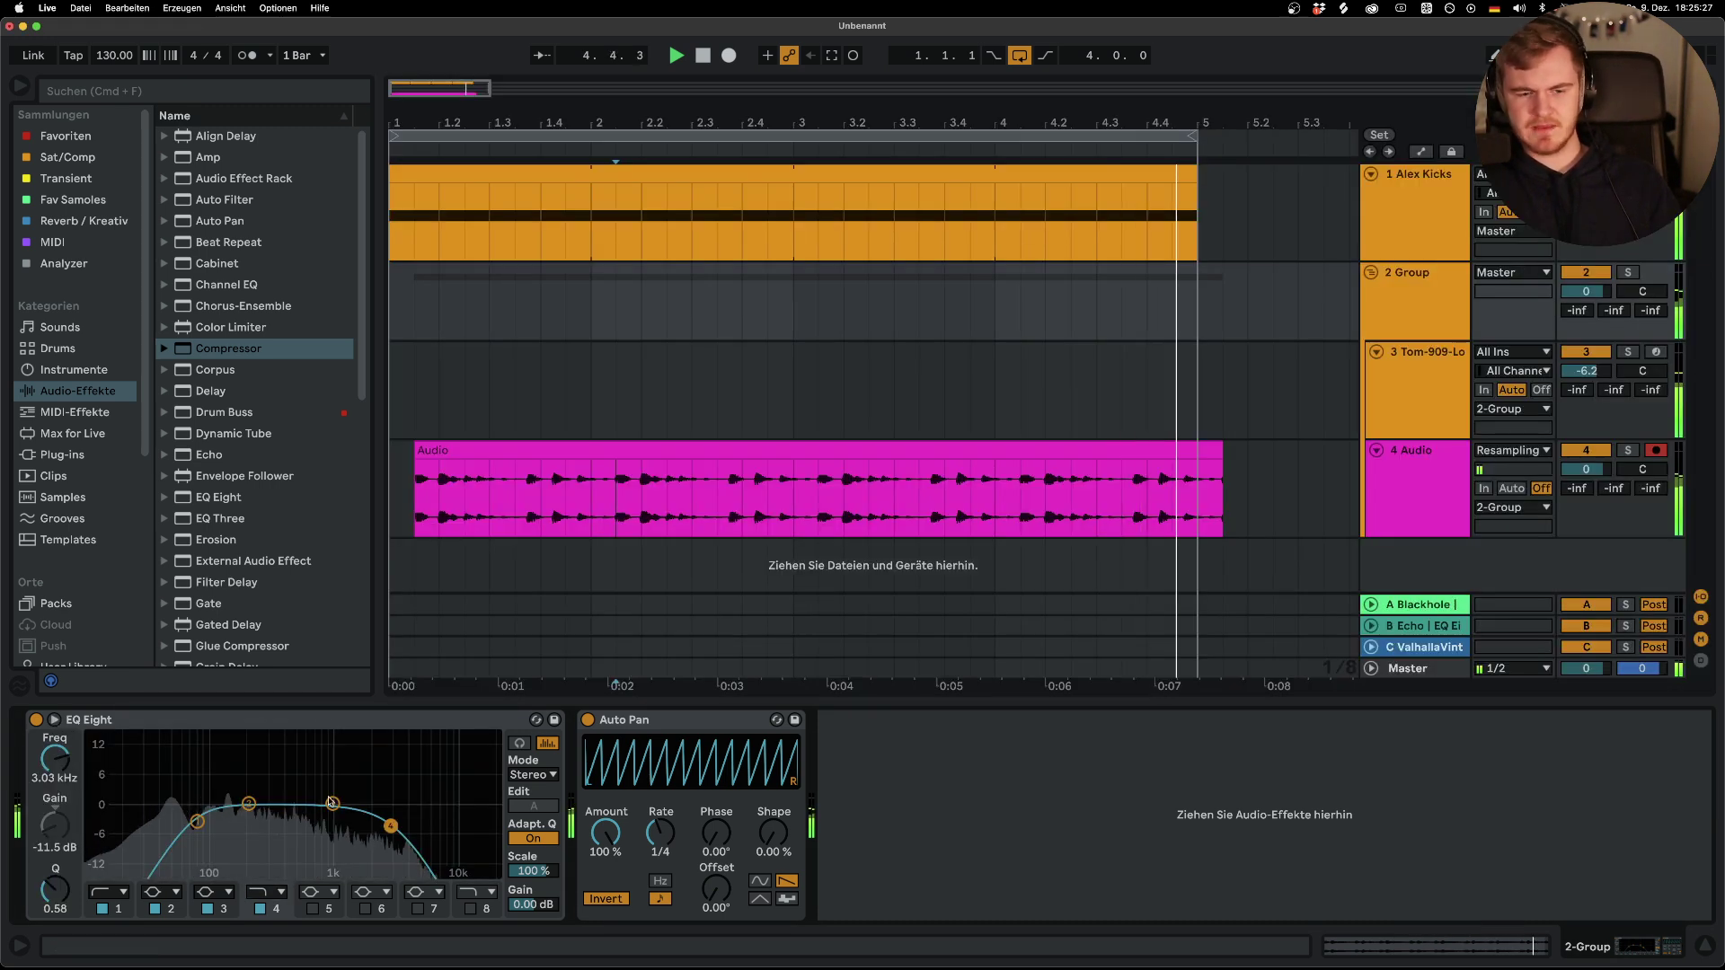
left_click_drag(357, 828, 364, 828)
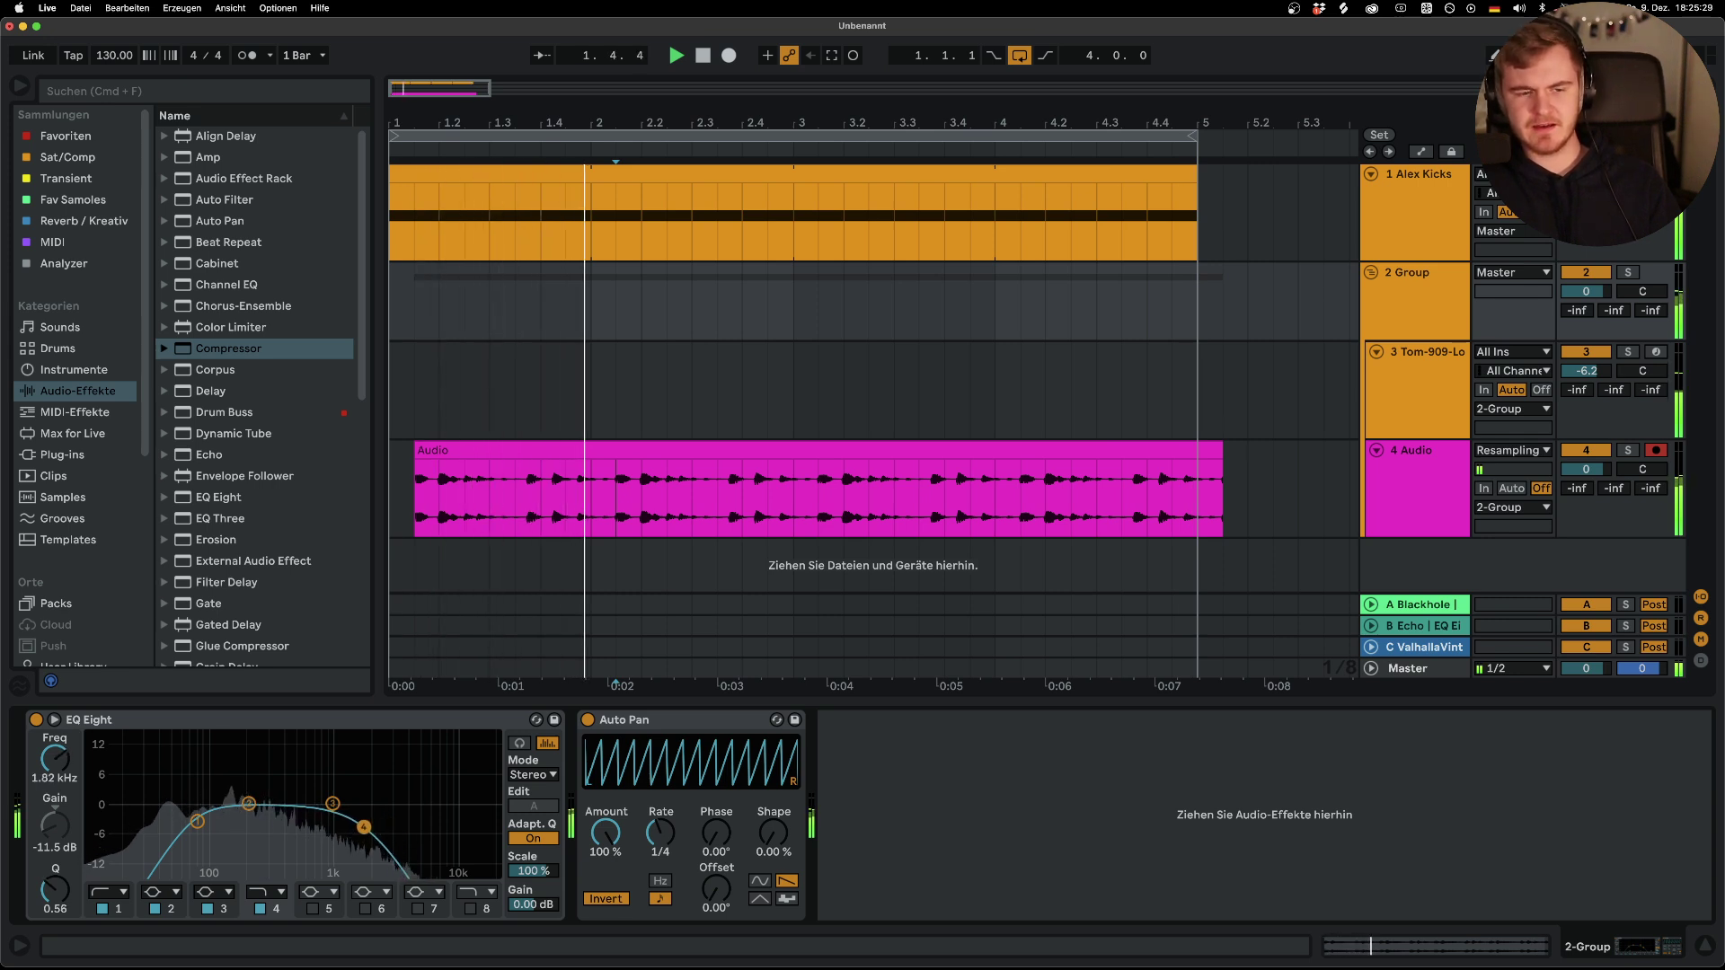
Insert an Amp before the group's EQ Eight with Dual output and 15.1% dry/wet, and compare the sound with it bypassed
left_click_drag(209, 157, 50, 769)
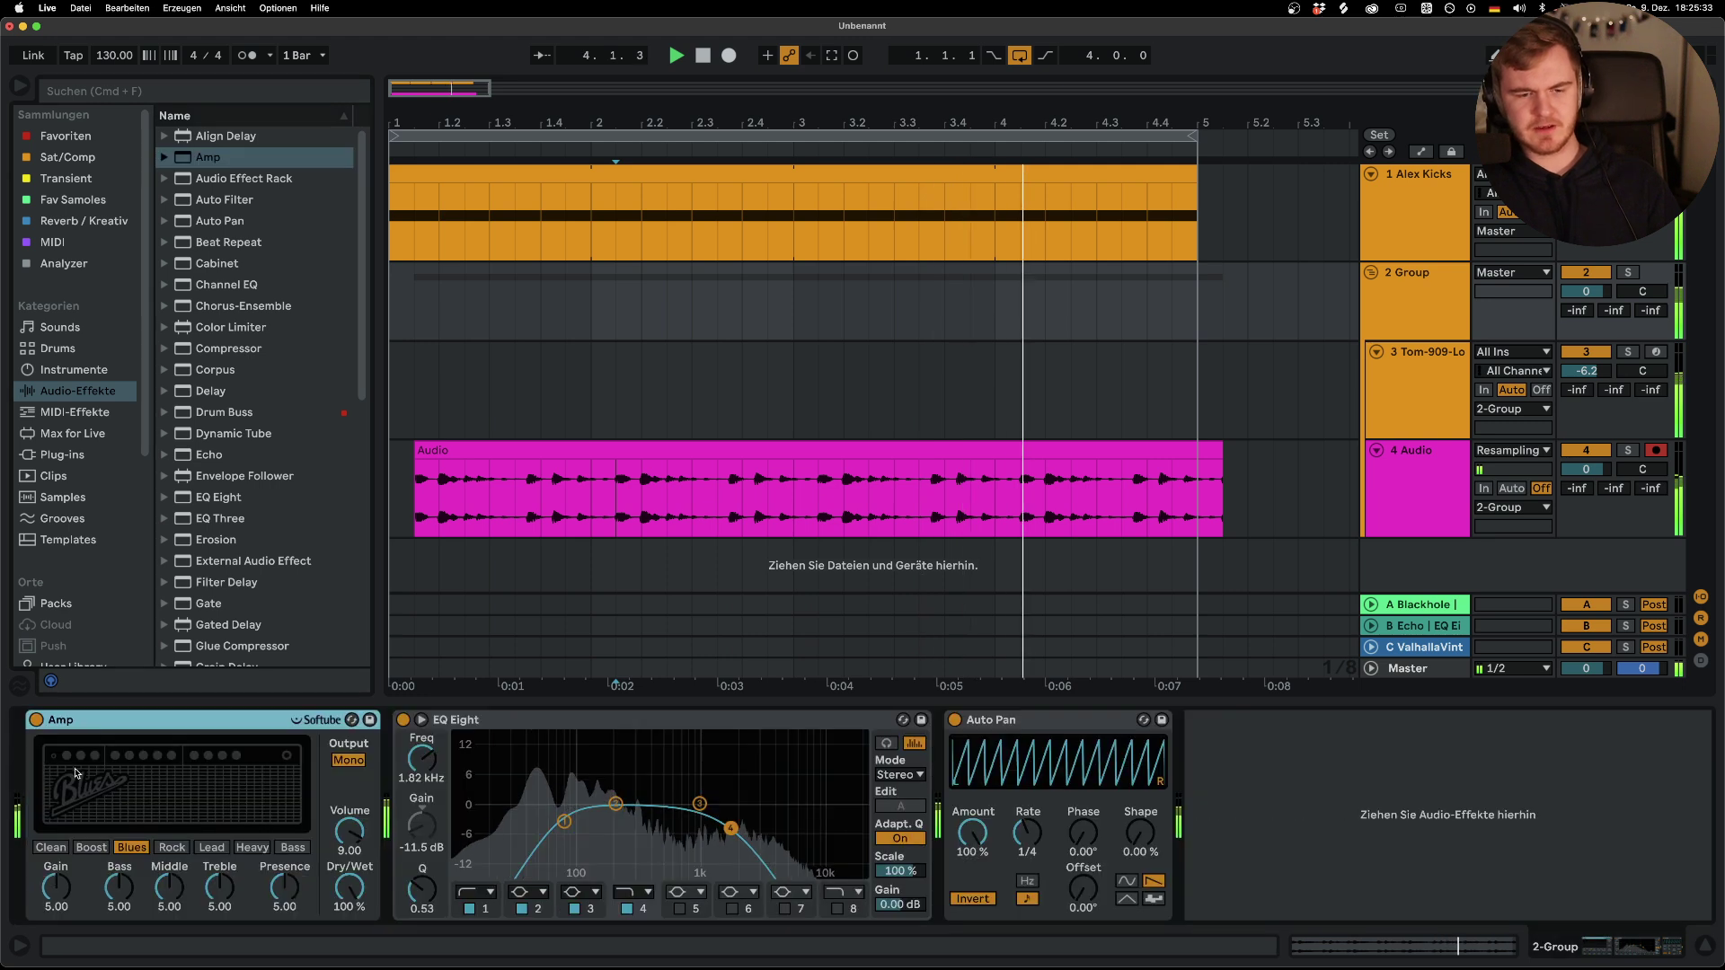
left_click_drag(348, 874, 346, 887)
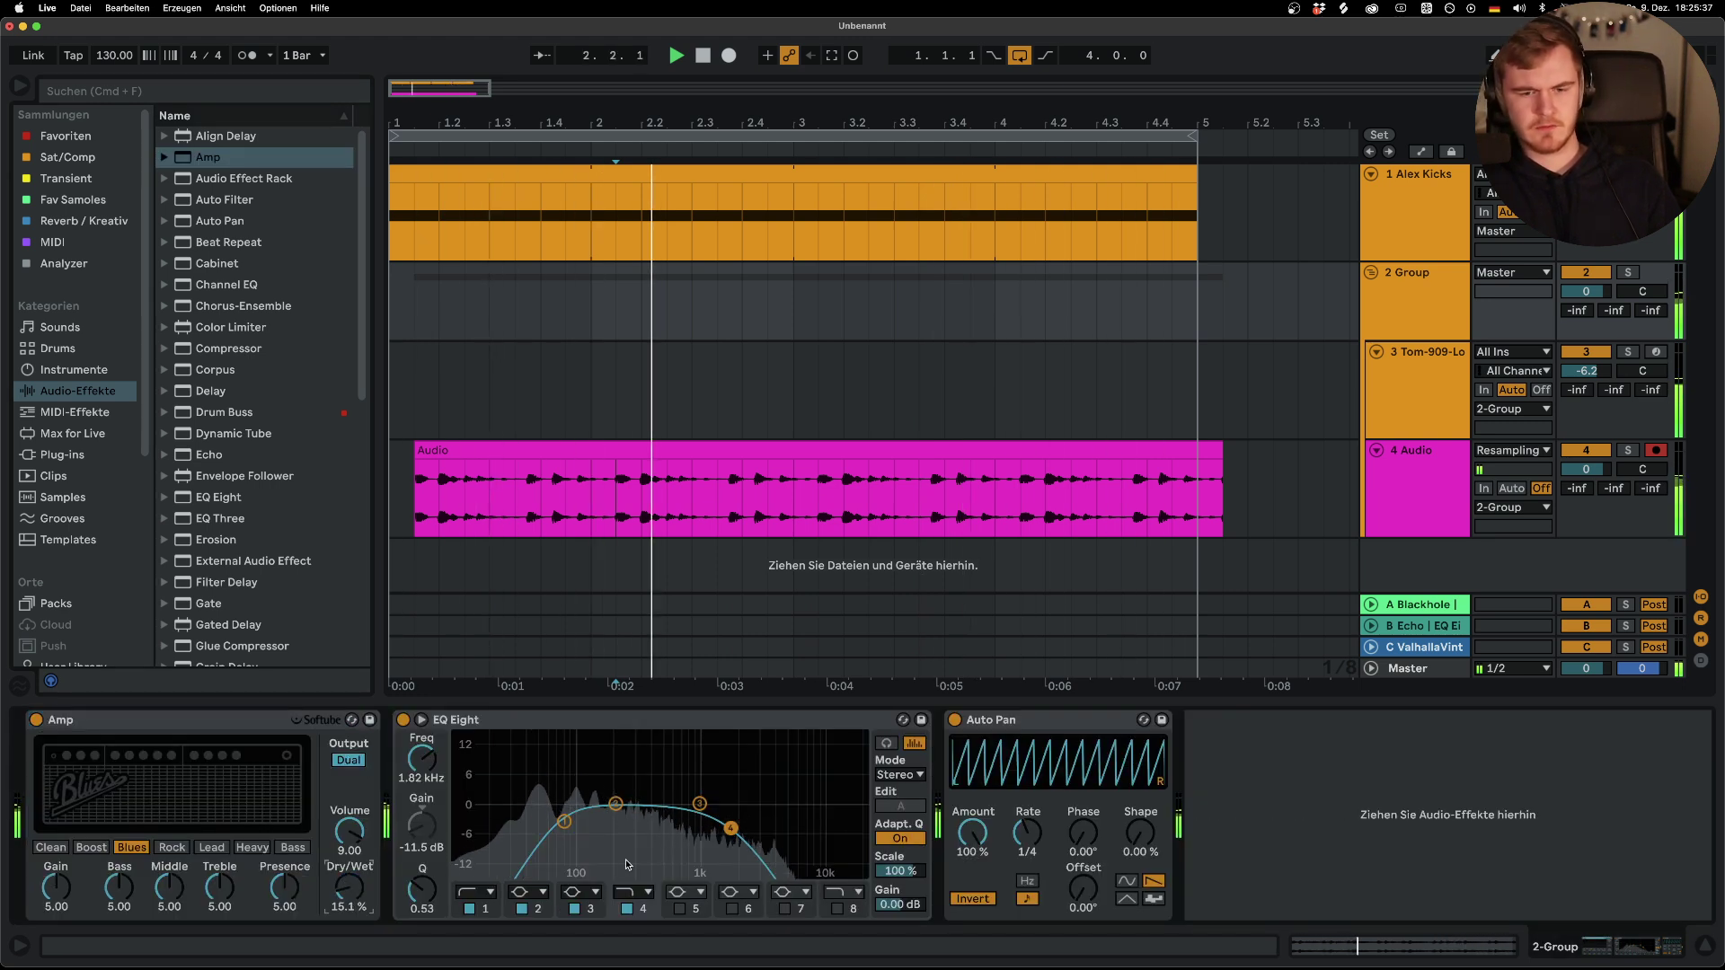
left_click(36, 720)
left_click(36, 721)
Switch to Safari to hear the reference track DeckeR - Add Me Now on YouTube, and play the own groove from the start for comparison
key("ctrl+Up")
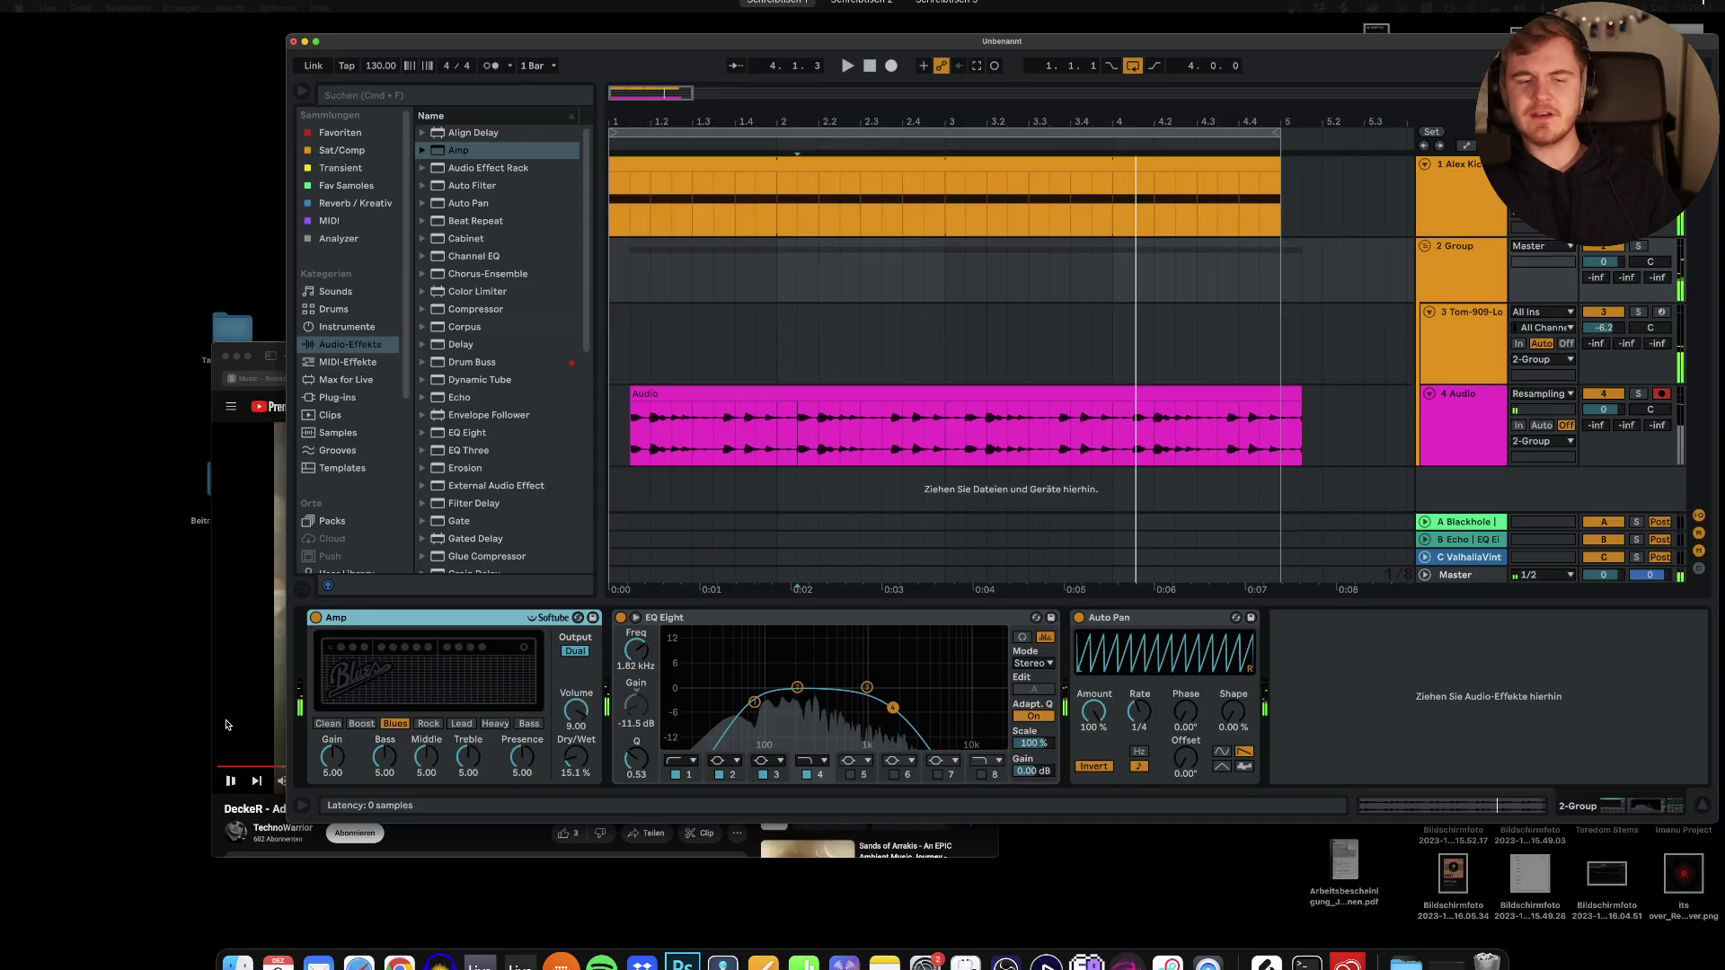
left_click(539, 701)
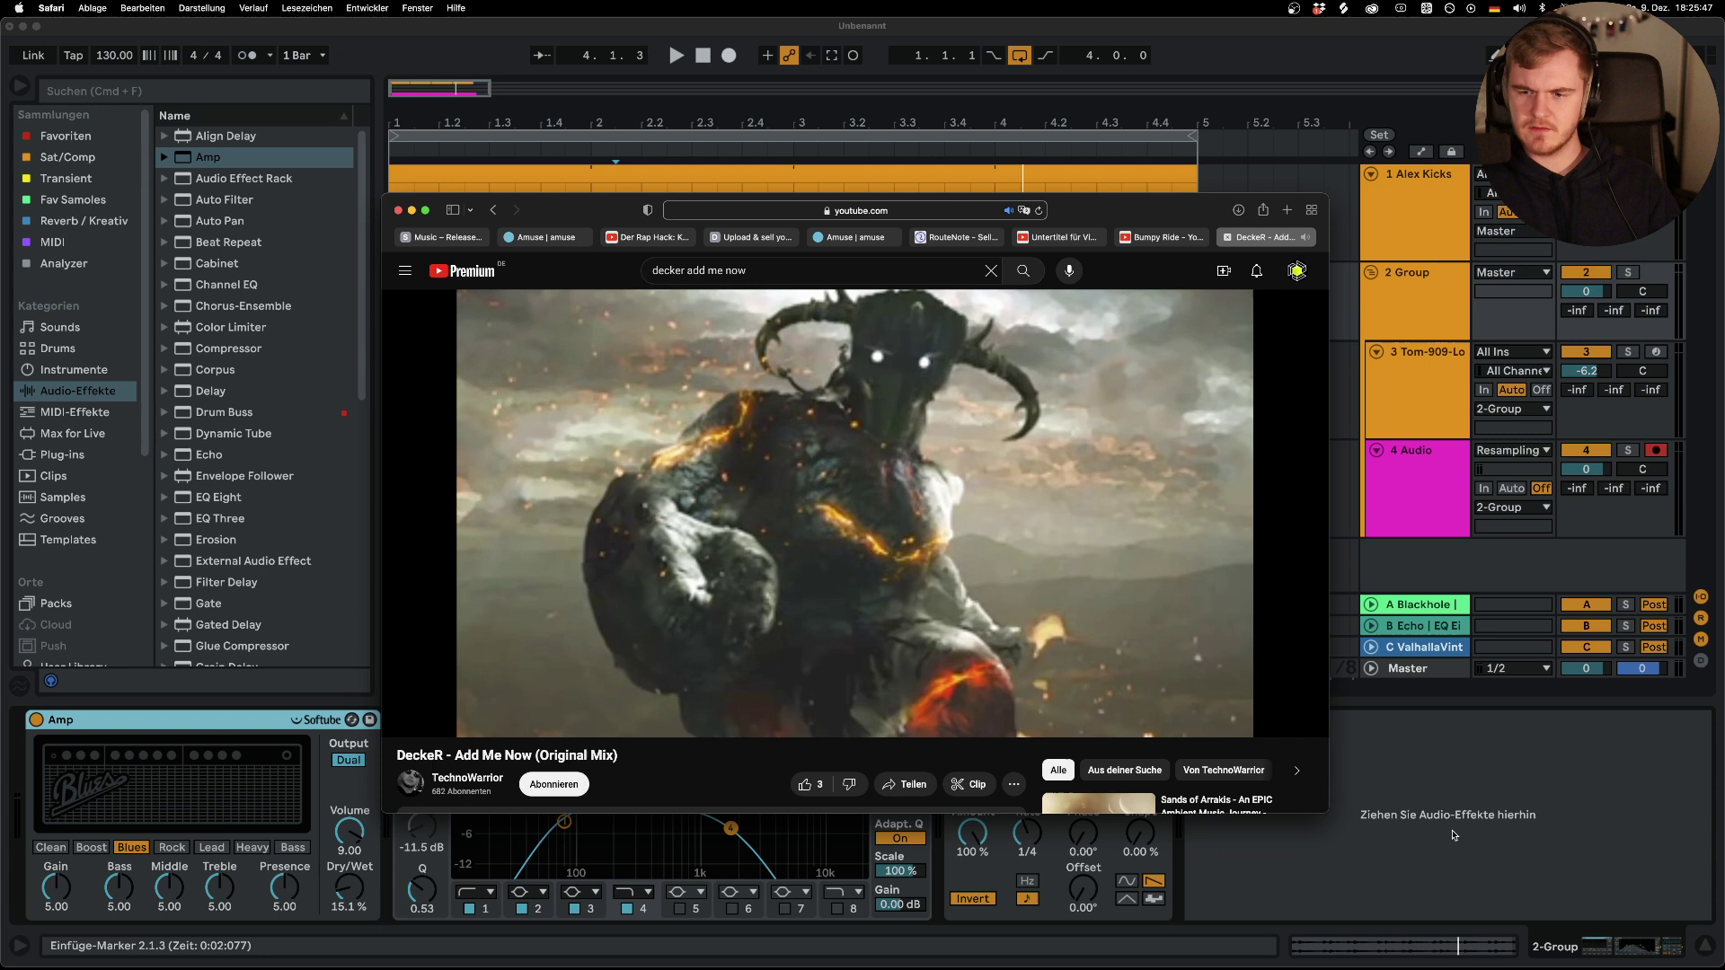
left_click(1406, 785)
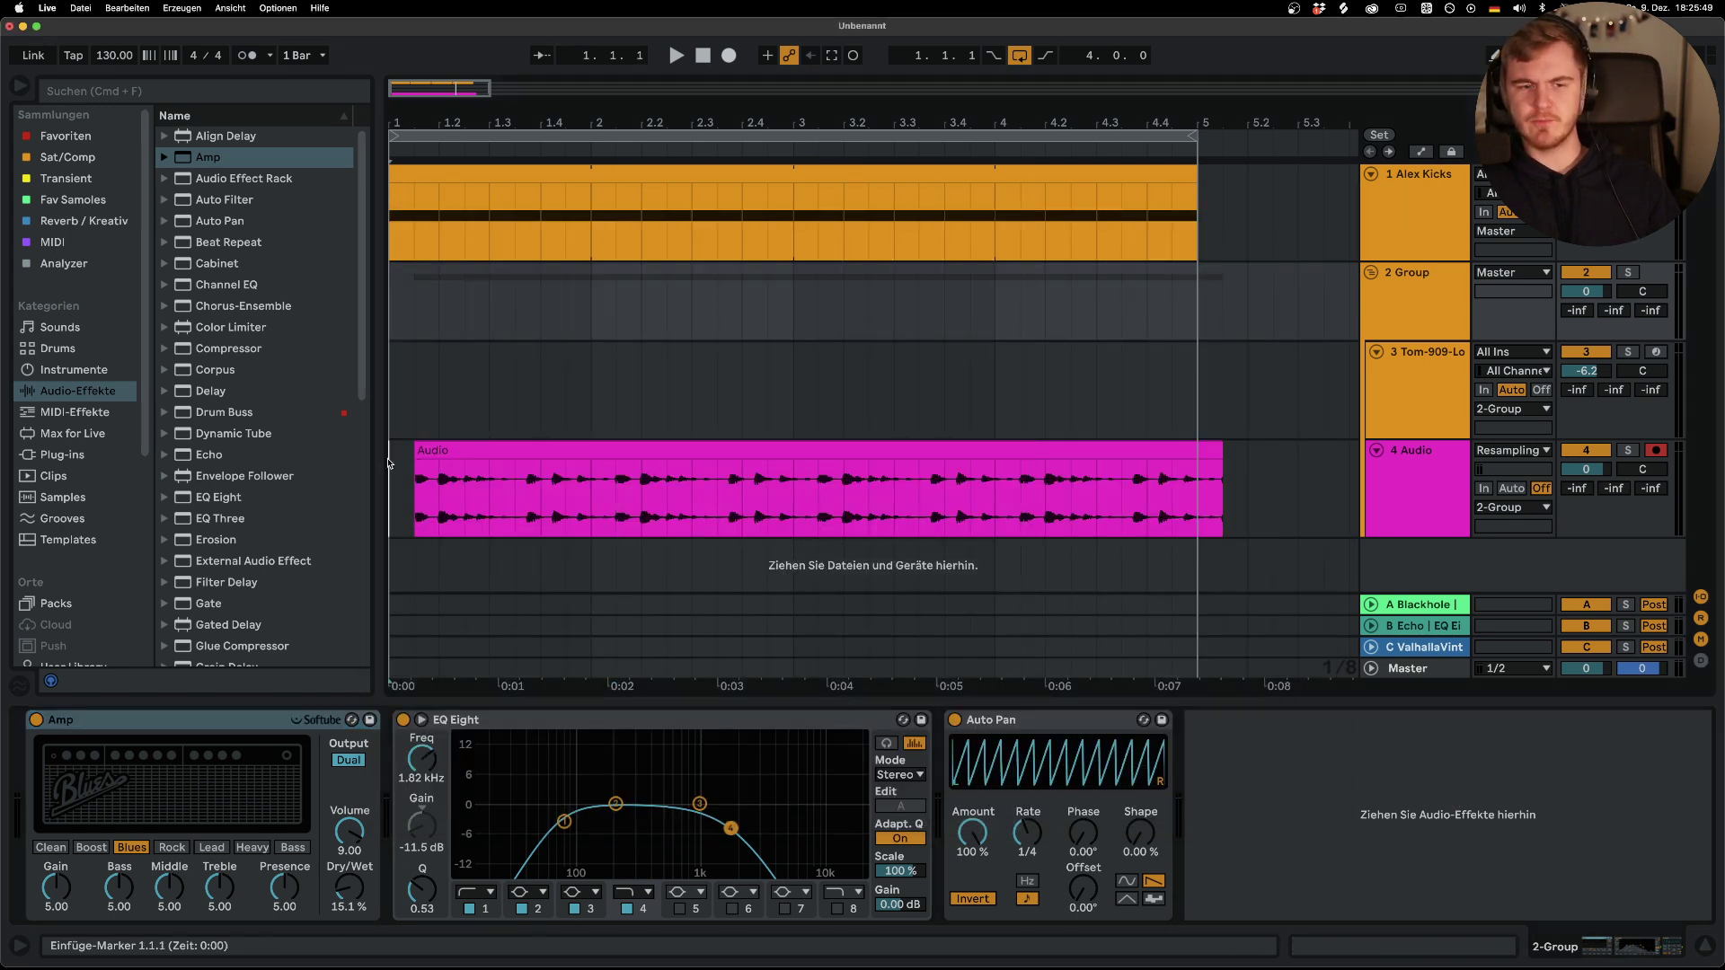
left_click(399, 316)
key("space")
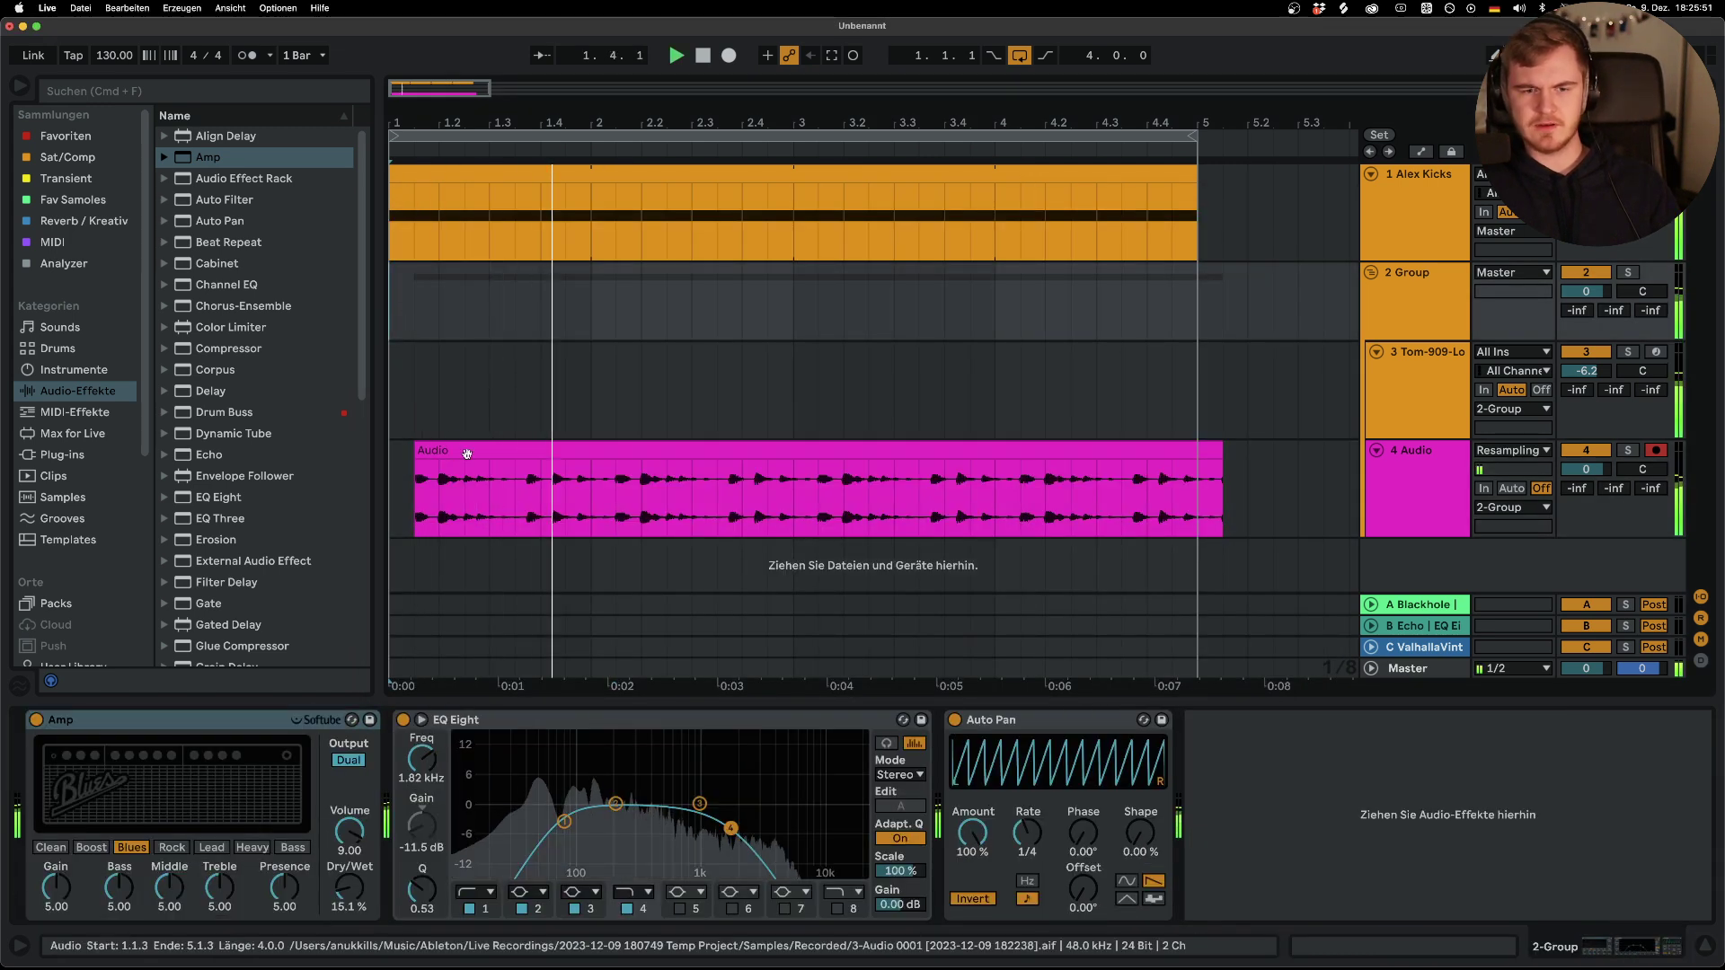
Deactivate the sections 1.2.3 to 1.3.3 and 1.4.3 to 2.1.3 of the clip on the Audio track
left_click_drag(465, 503, 518, 523)
key("0")
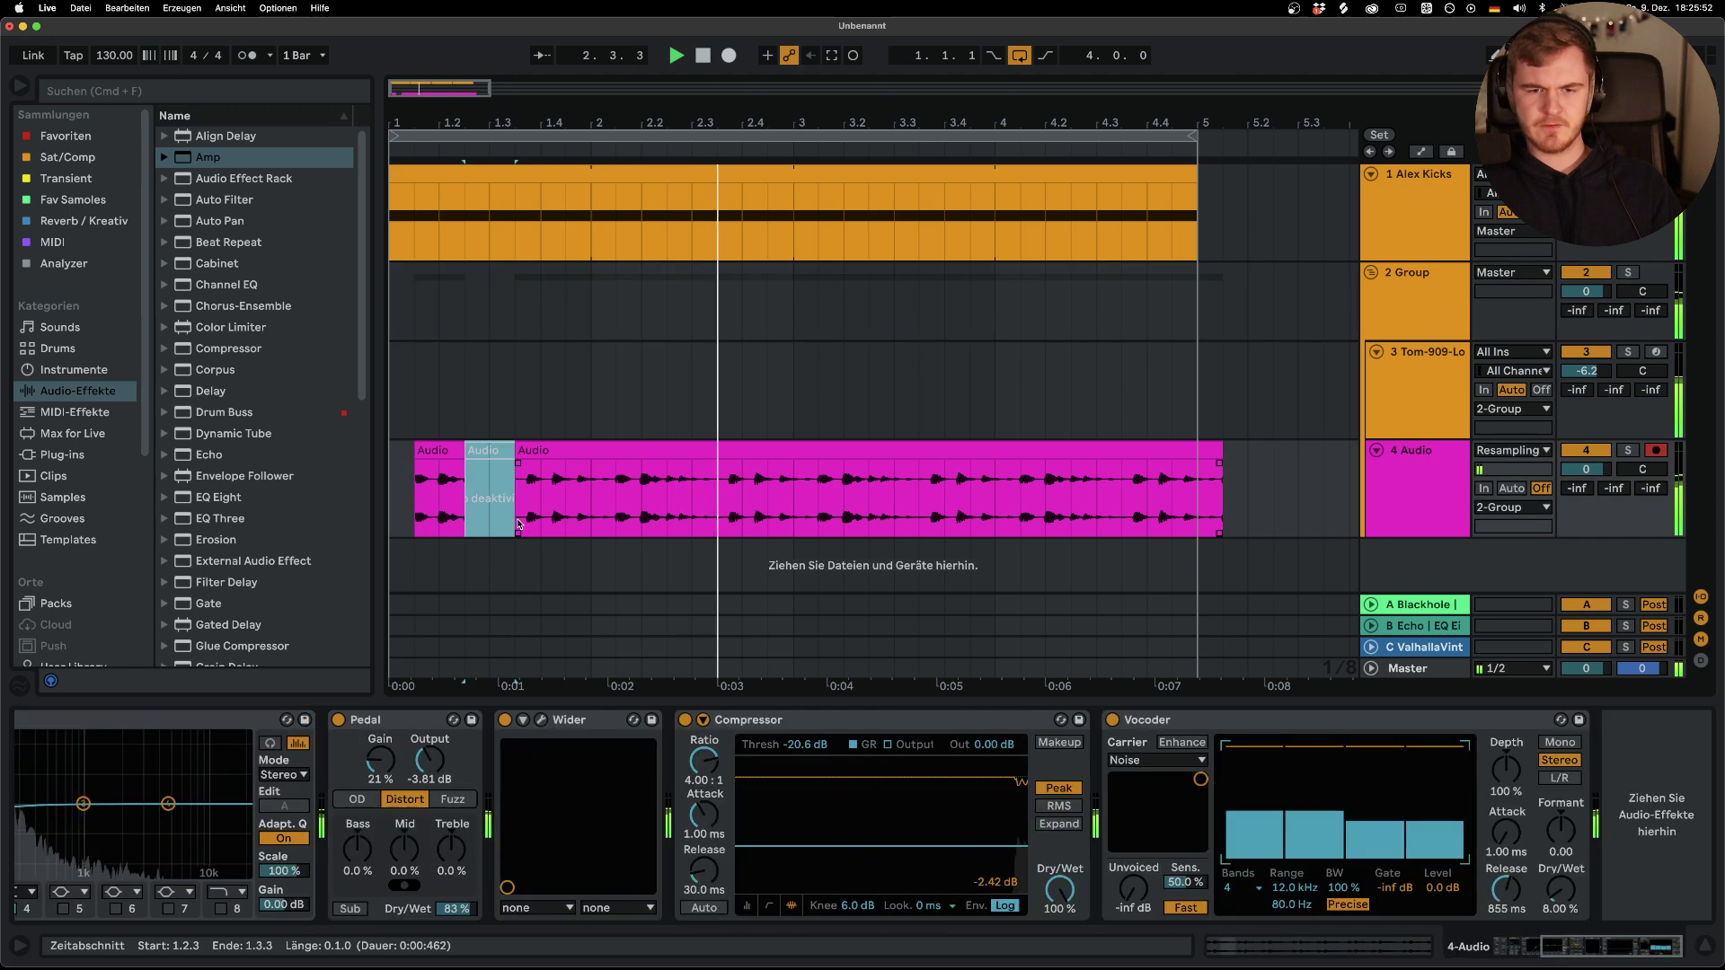
left_click(439, 404)
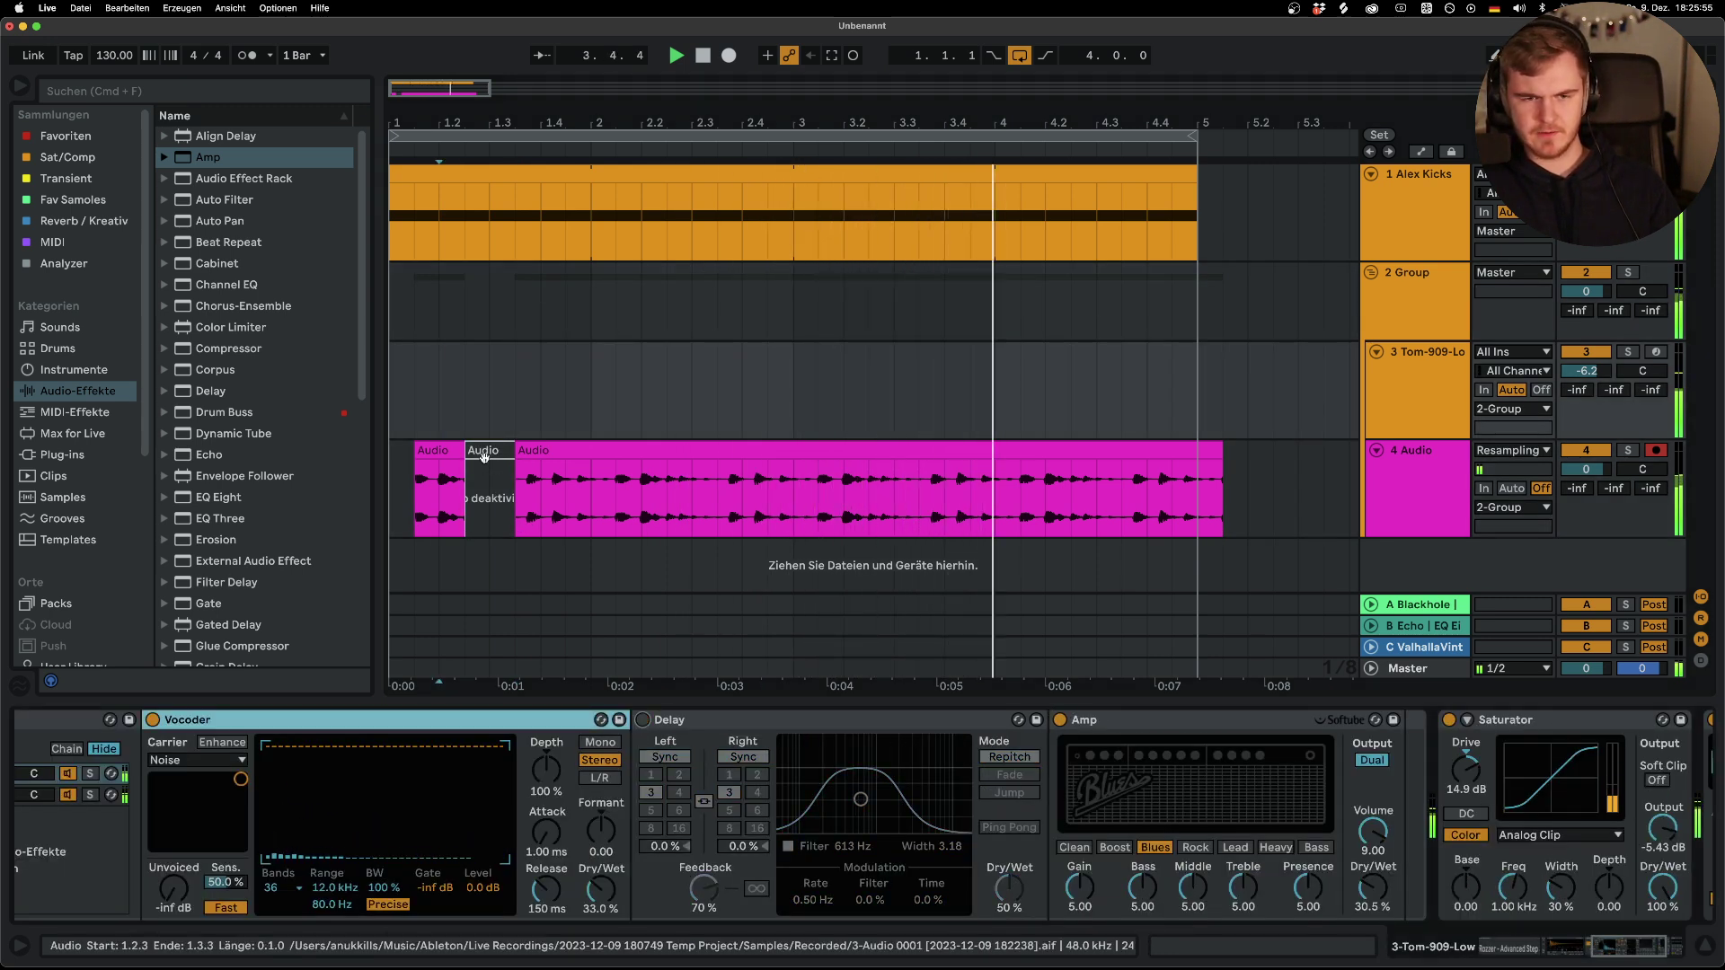
left_click(552, 487)
left_click_drag(567, 500, 613, 500)
key("0")
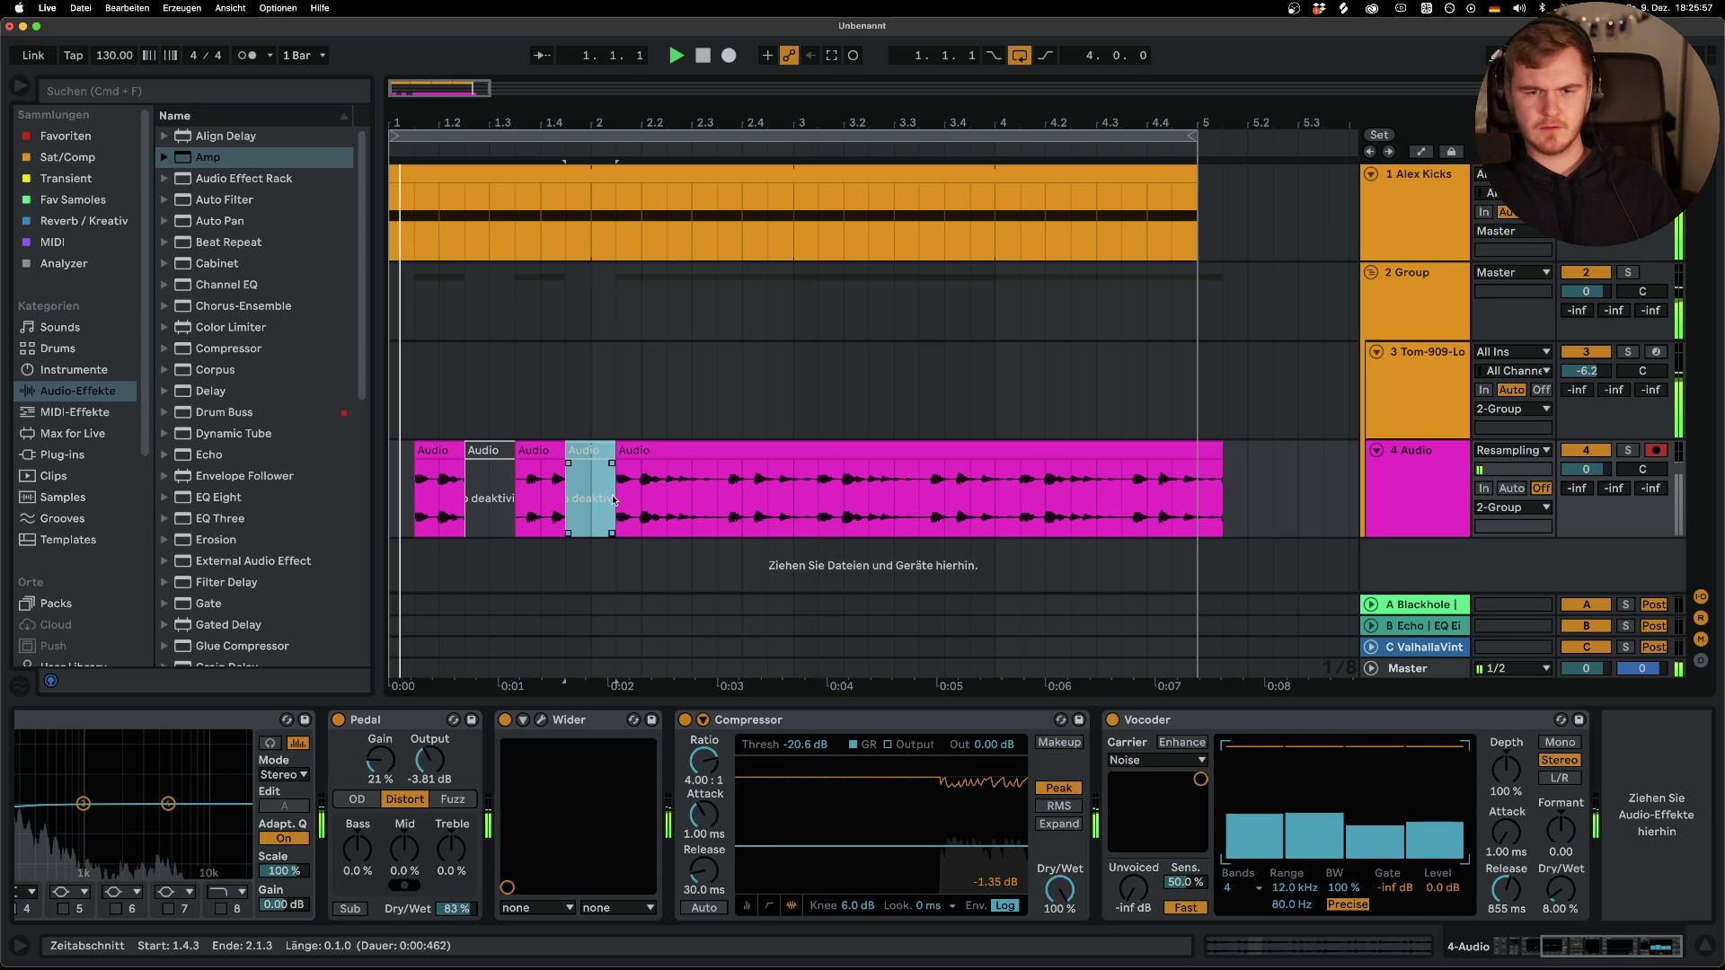
left_click(591, 502)
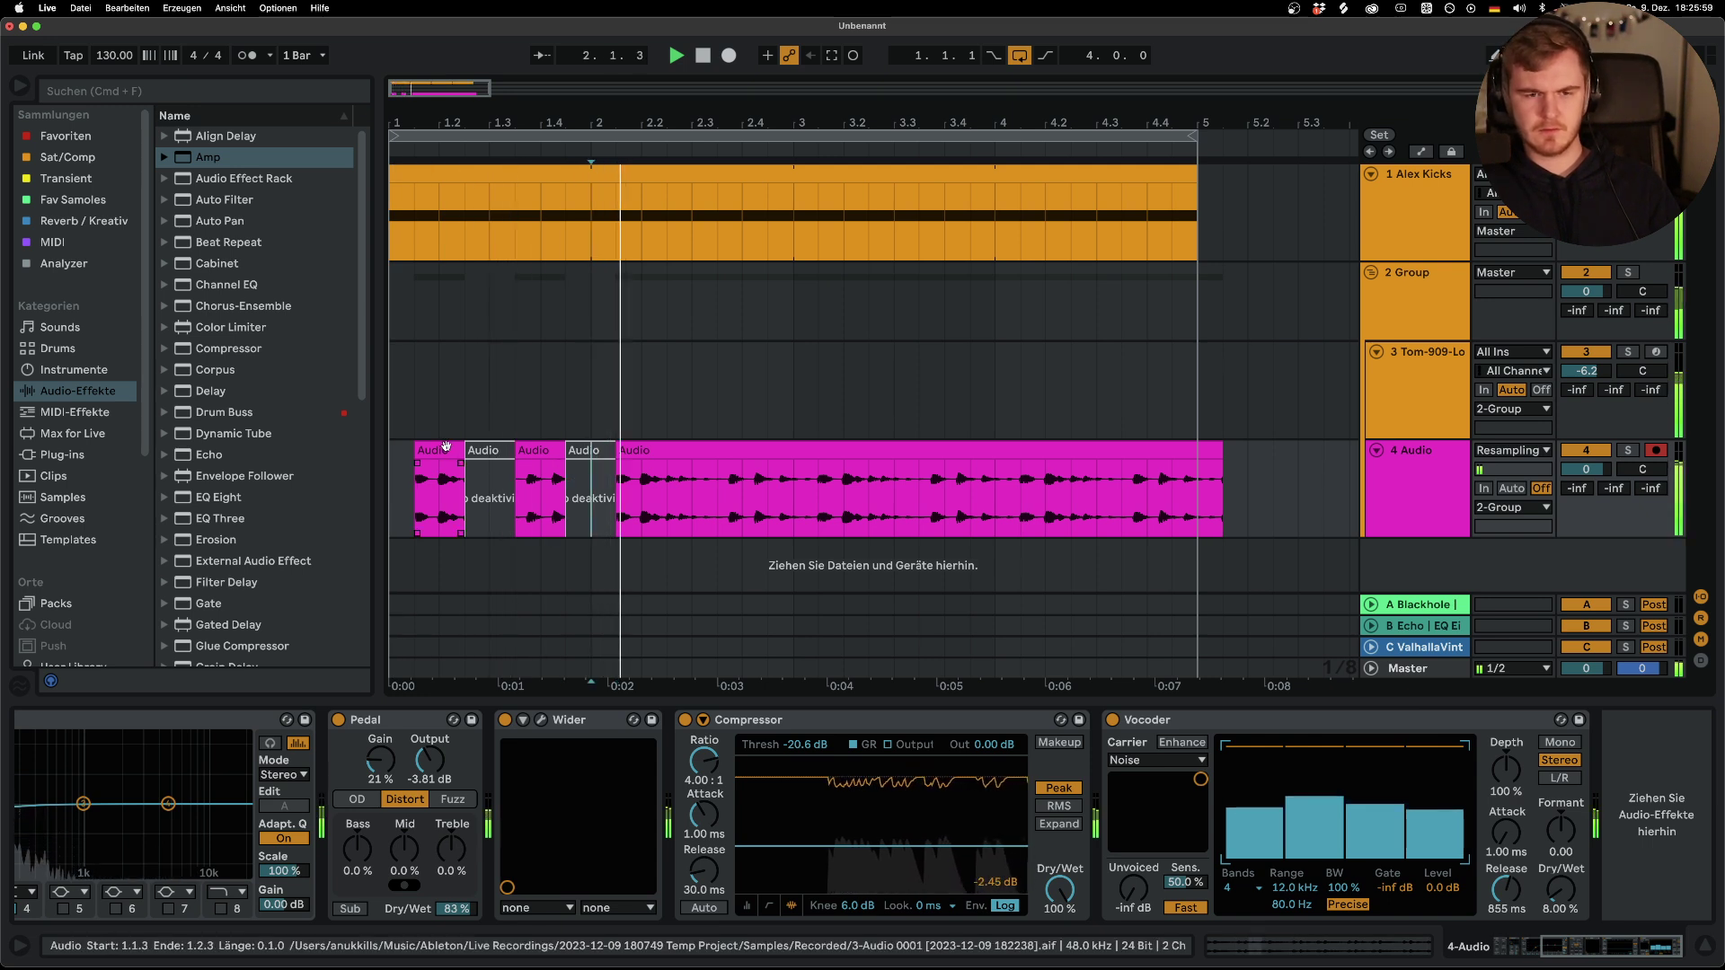
Shorten the two deactivated gaps by extending the preceding audio clips to 1.3.1 and 2.1.1
scroll(476, 446, "up", 3)
left_click(493, 446)
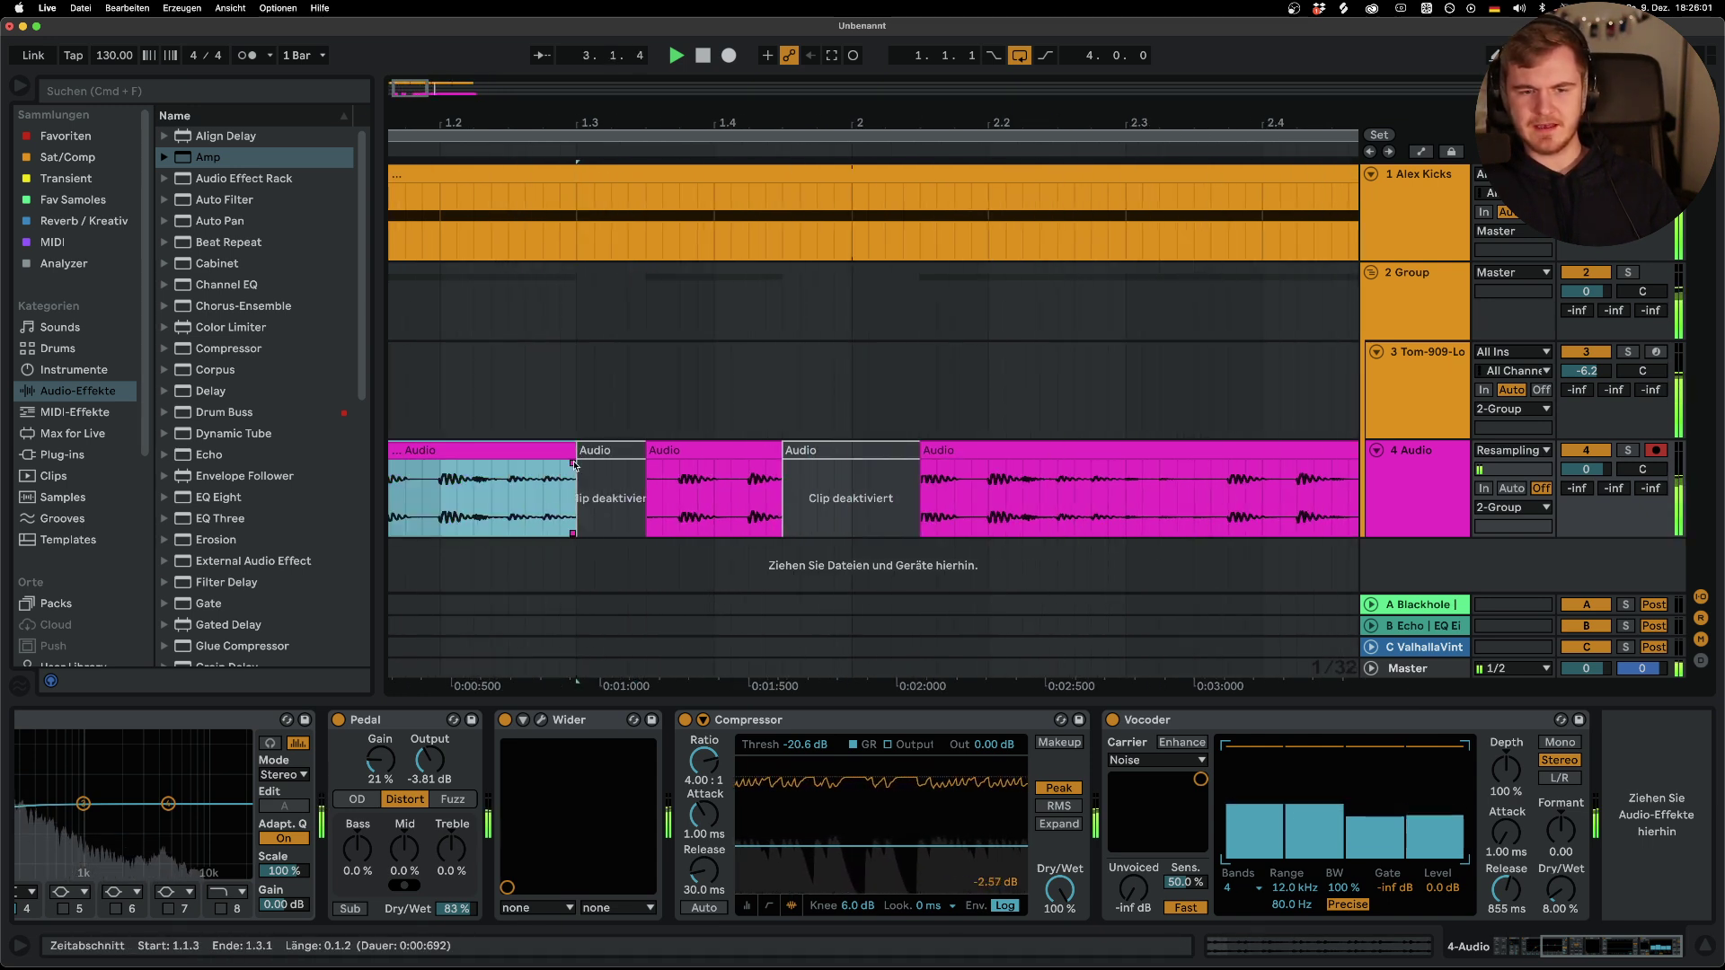
scroll(615, 453, "down", 5)
left_click_drag(577, 450, 602, 449)
Delete the remaining audio clip from 2.1.3 onward and duplicate the Audio track's first bar three times to fill four bars
left_click(753, 479)
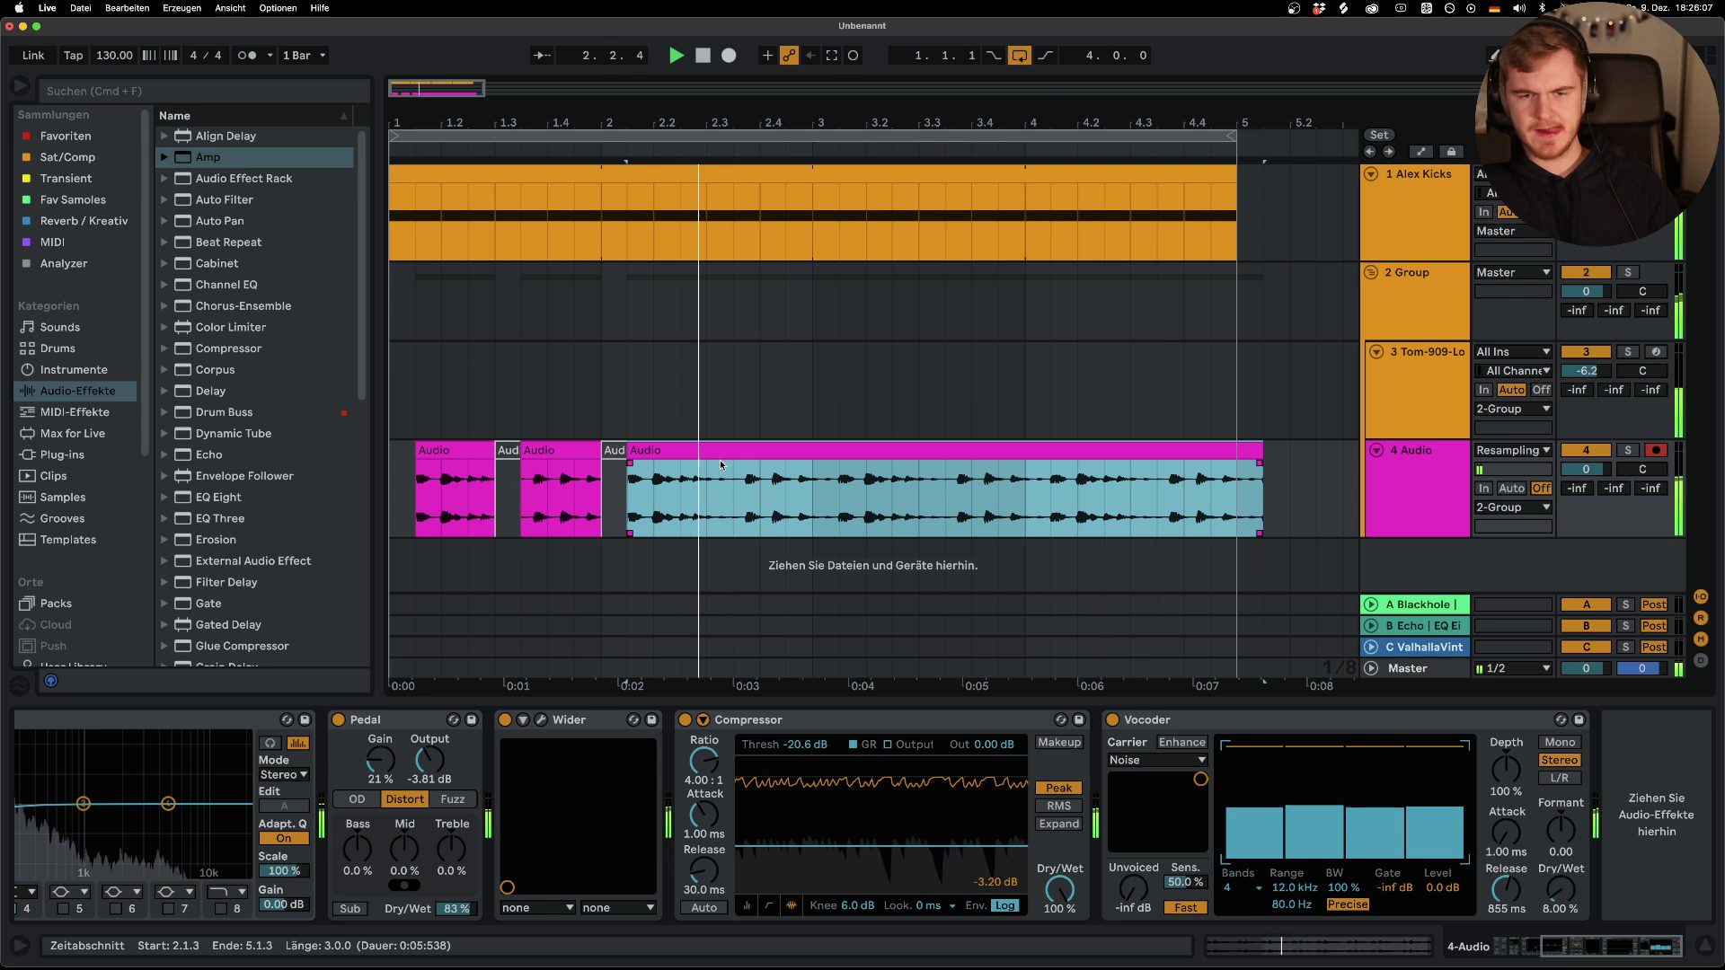
key("Delete")
key("space")
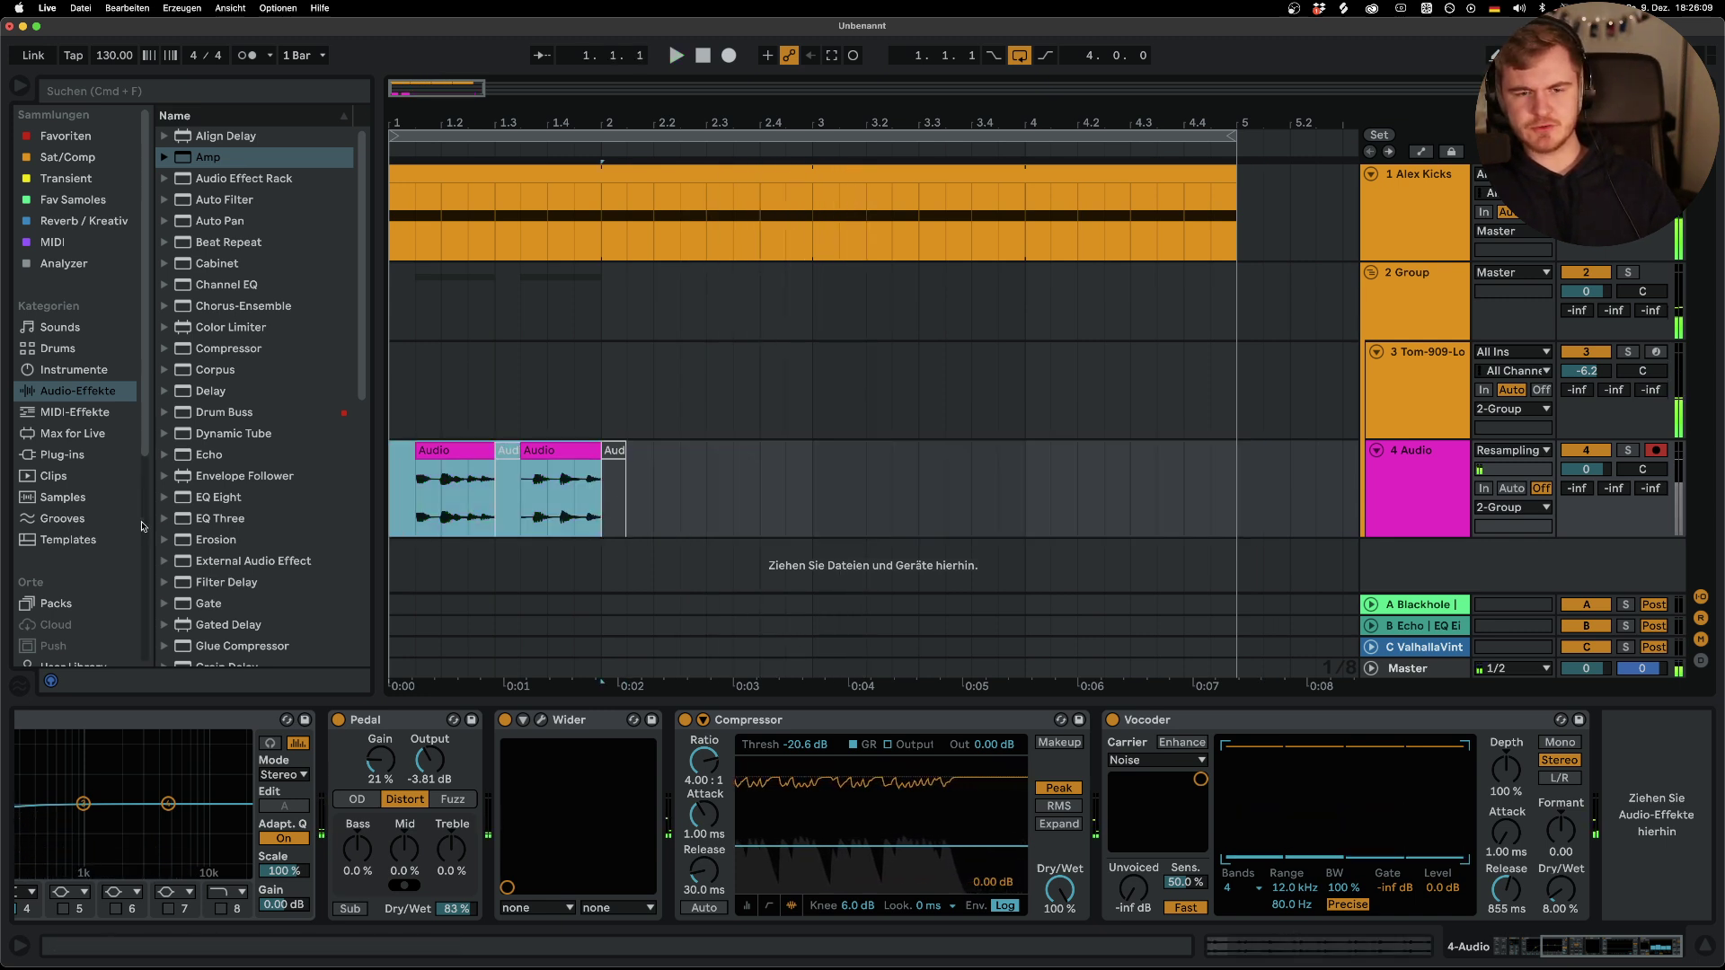
key("ctrl+d")
key("ctrl+d")
key("ctrl+d")
key("space")
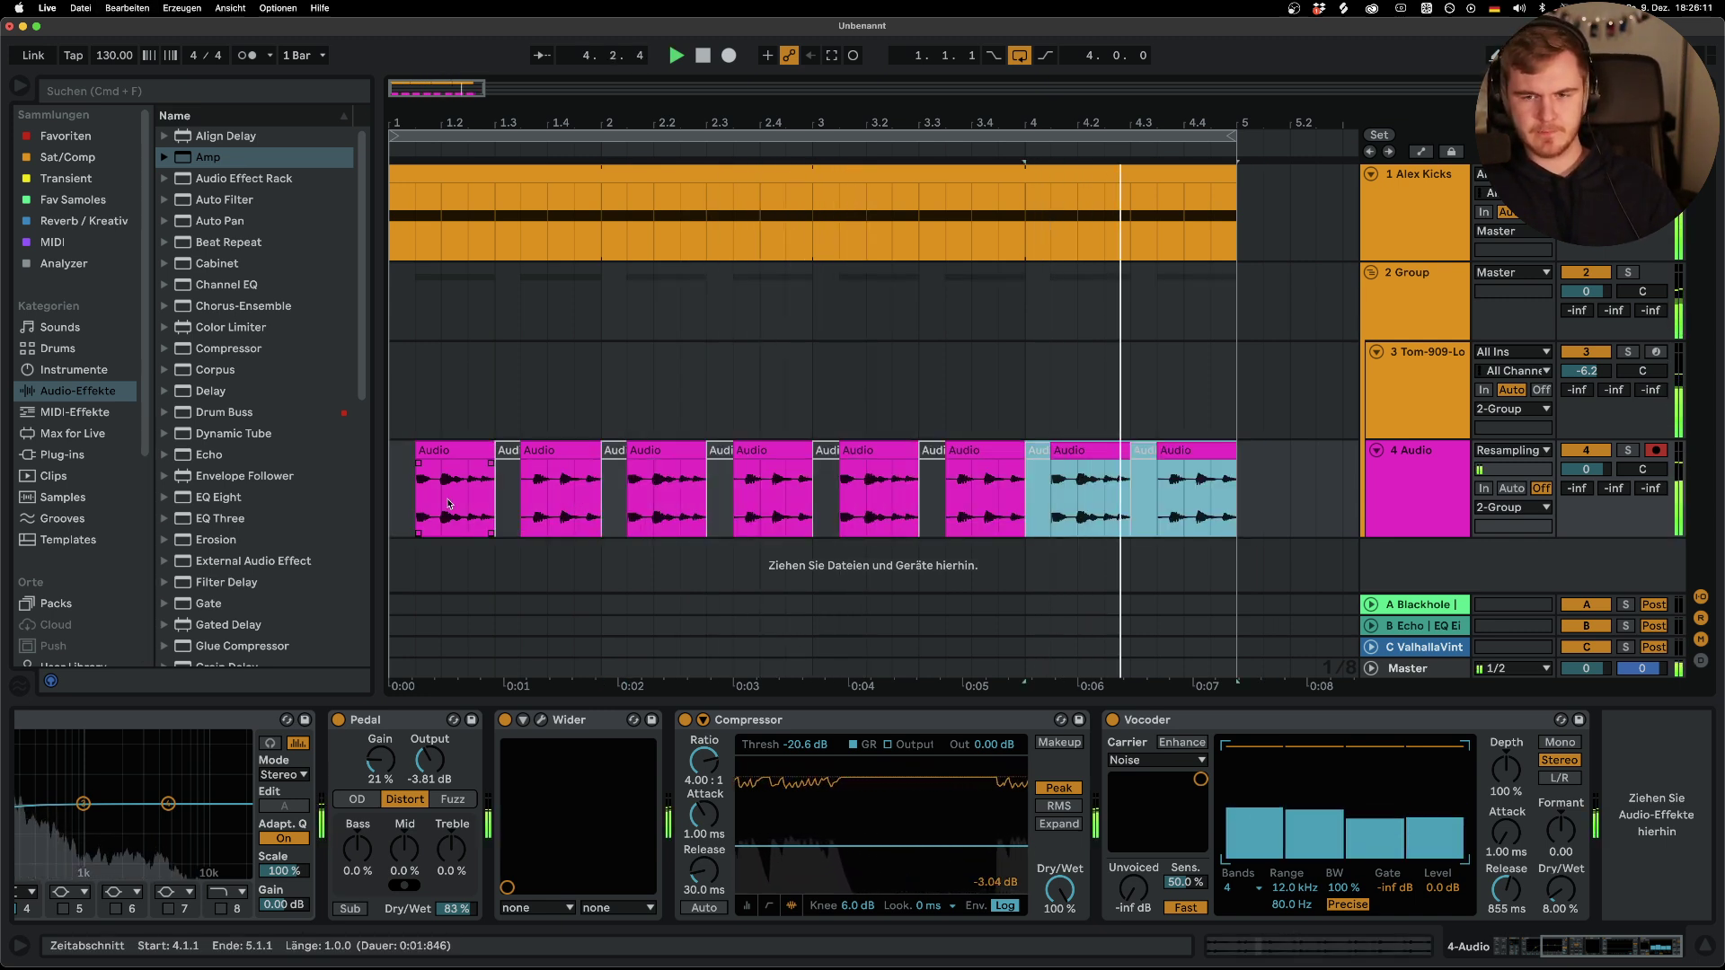
Extend the second audio clip to 2.1.3, and repeat the section from 1.1.3 to 2.1.3 along the Audio track, trimmed at 5.1.1
left_click(508, 449)
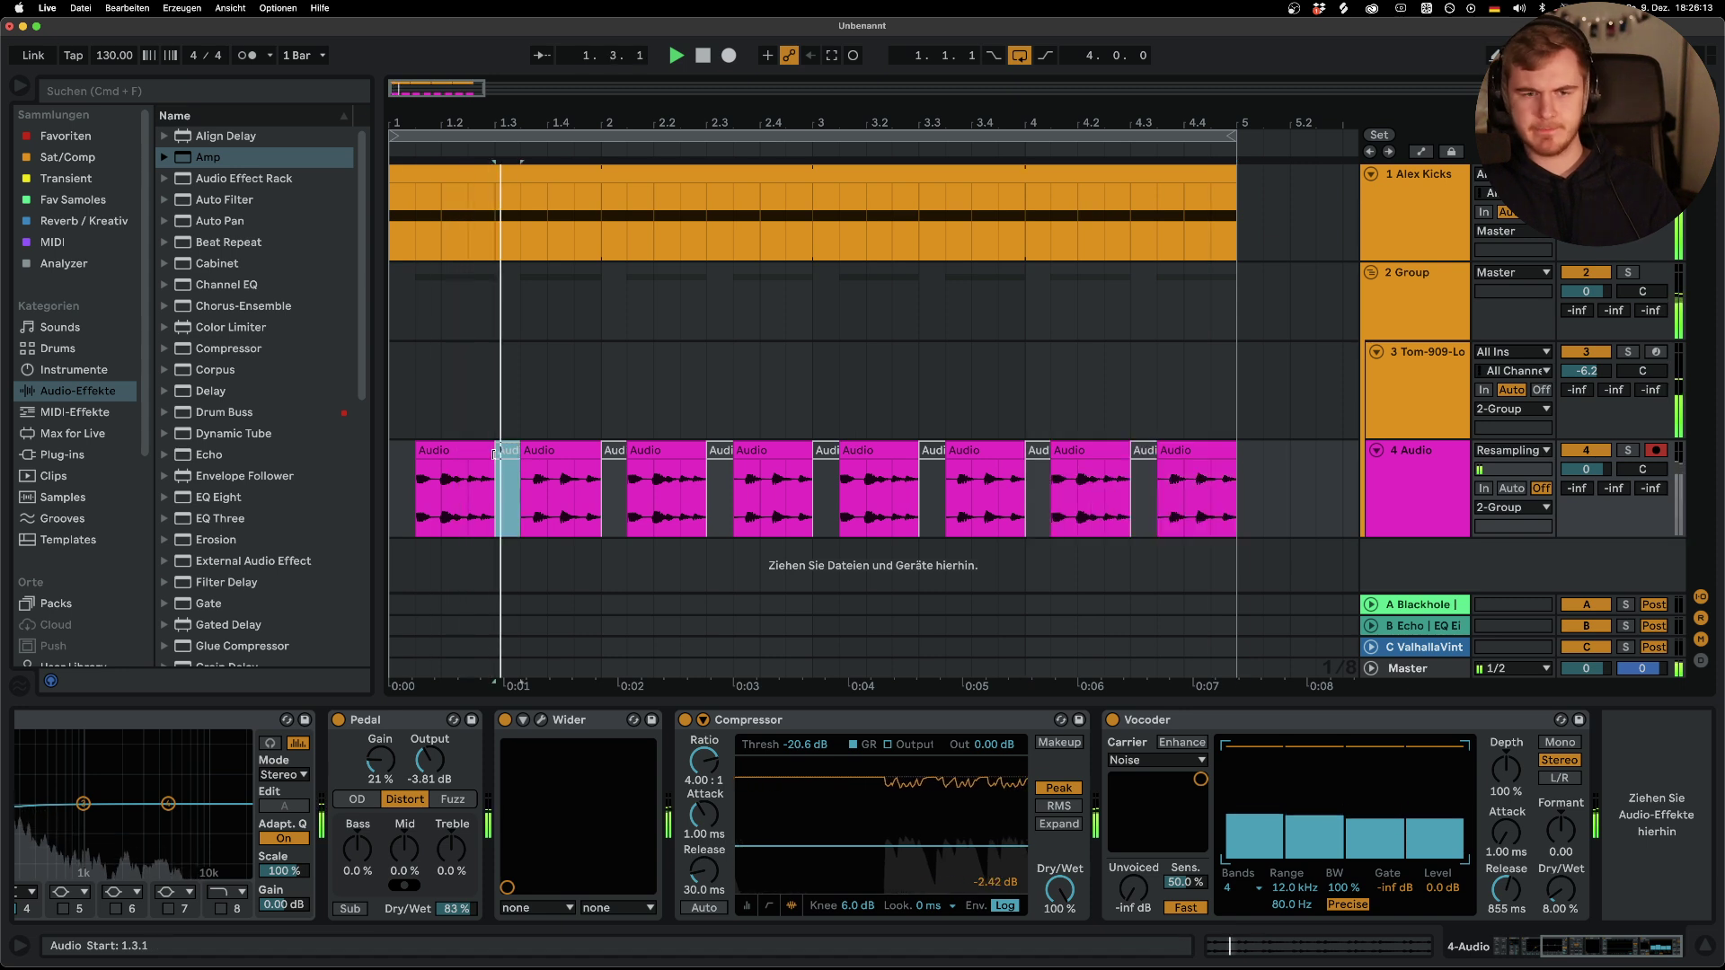
left_click_drag(601, 476, 627, 476)
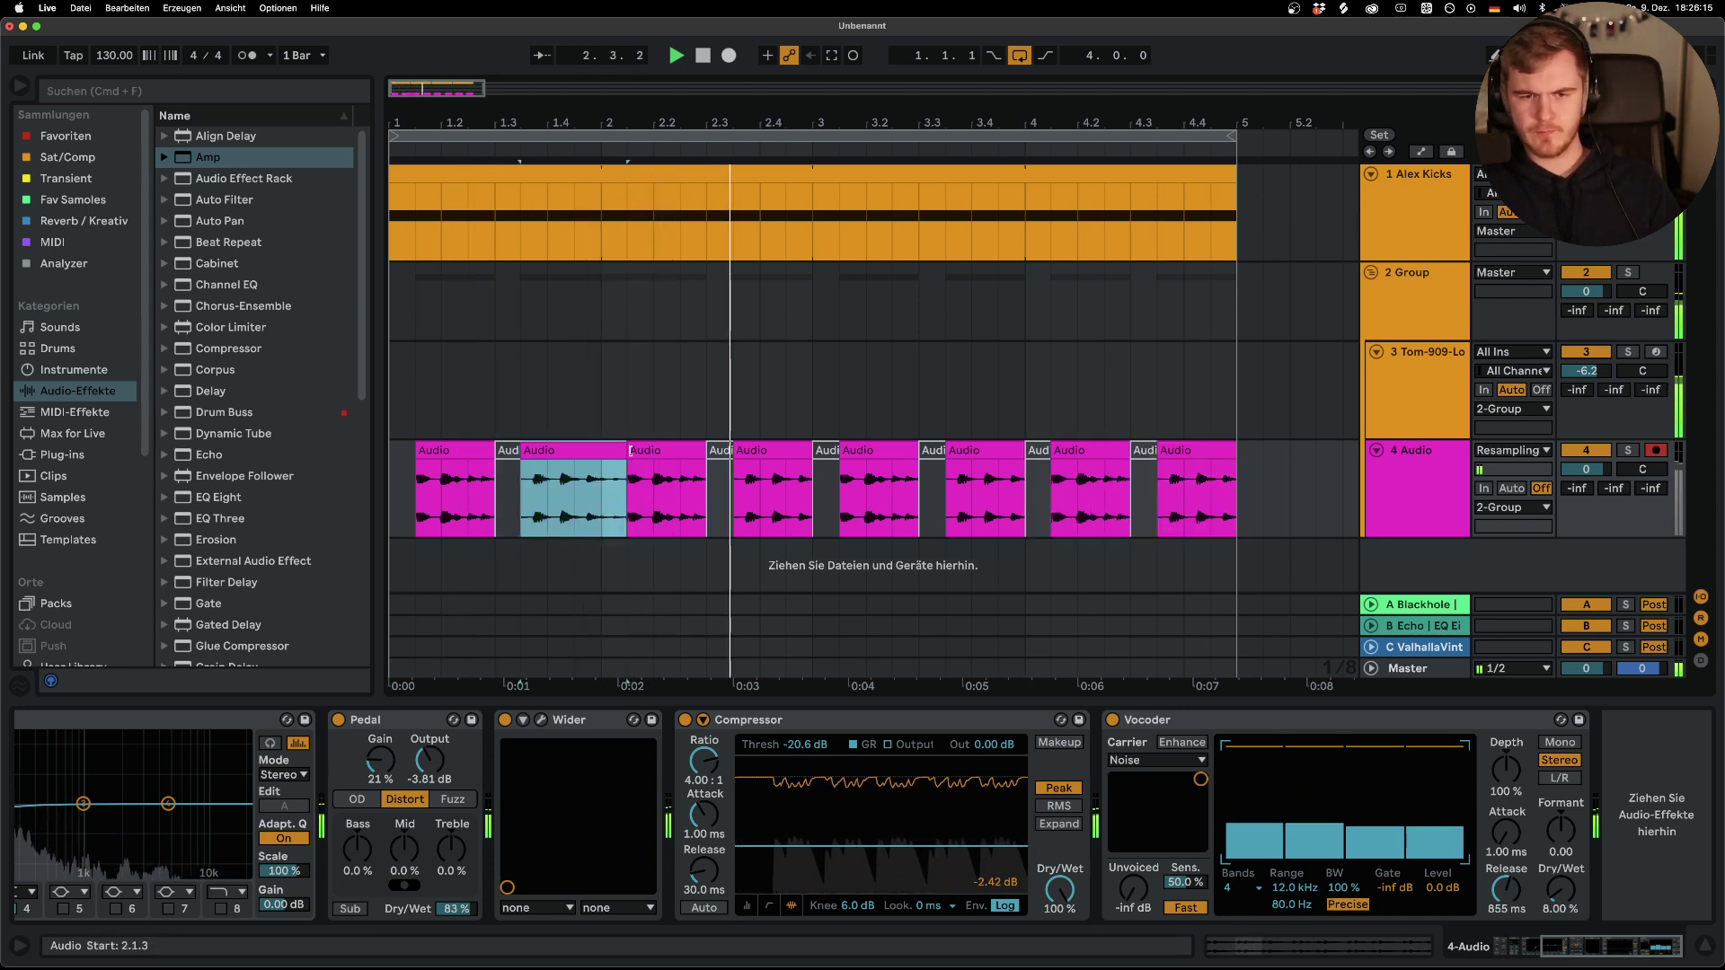
left_click(433, 450, "shift")
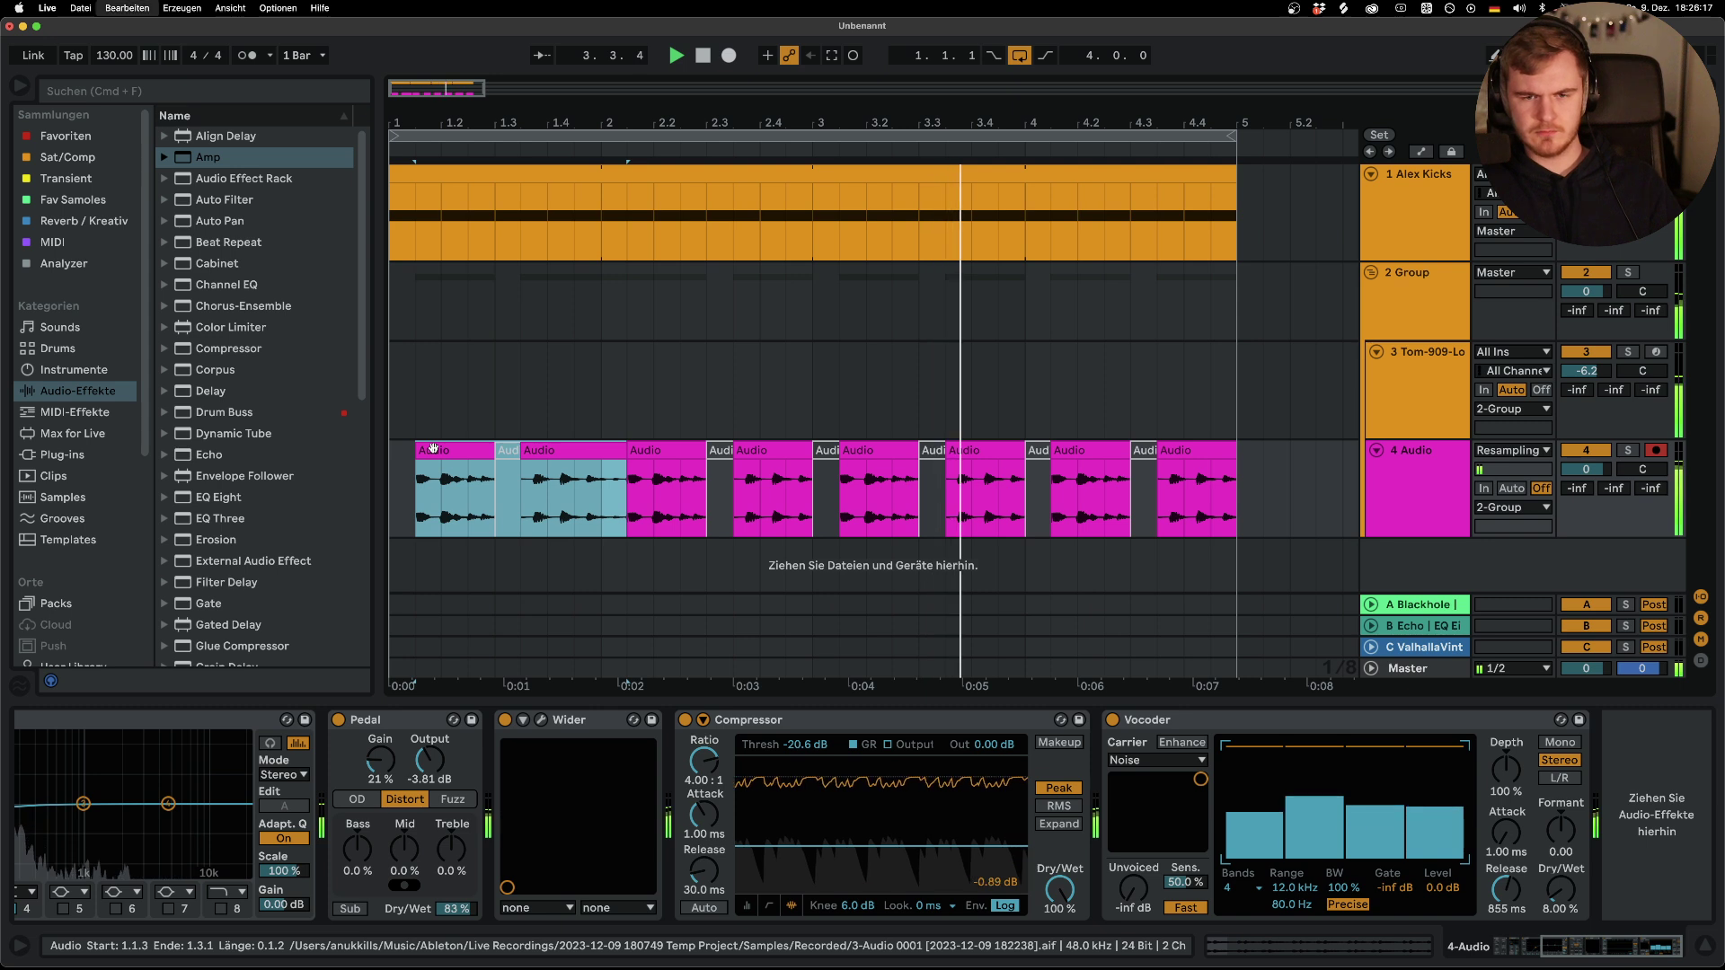
key("ctrl+d")
key("ctrl+d")
key("ctrl+d")
key("ctrl+d")
key("Delete")
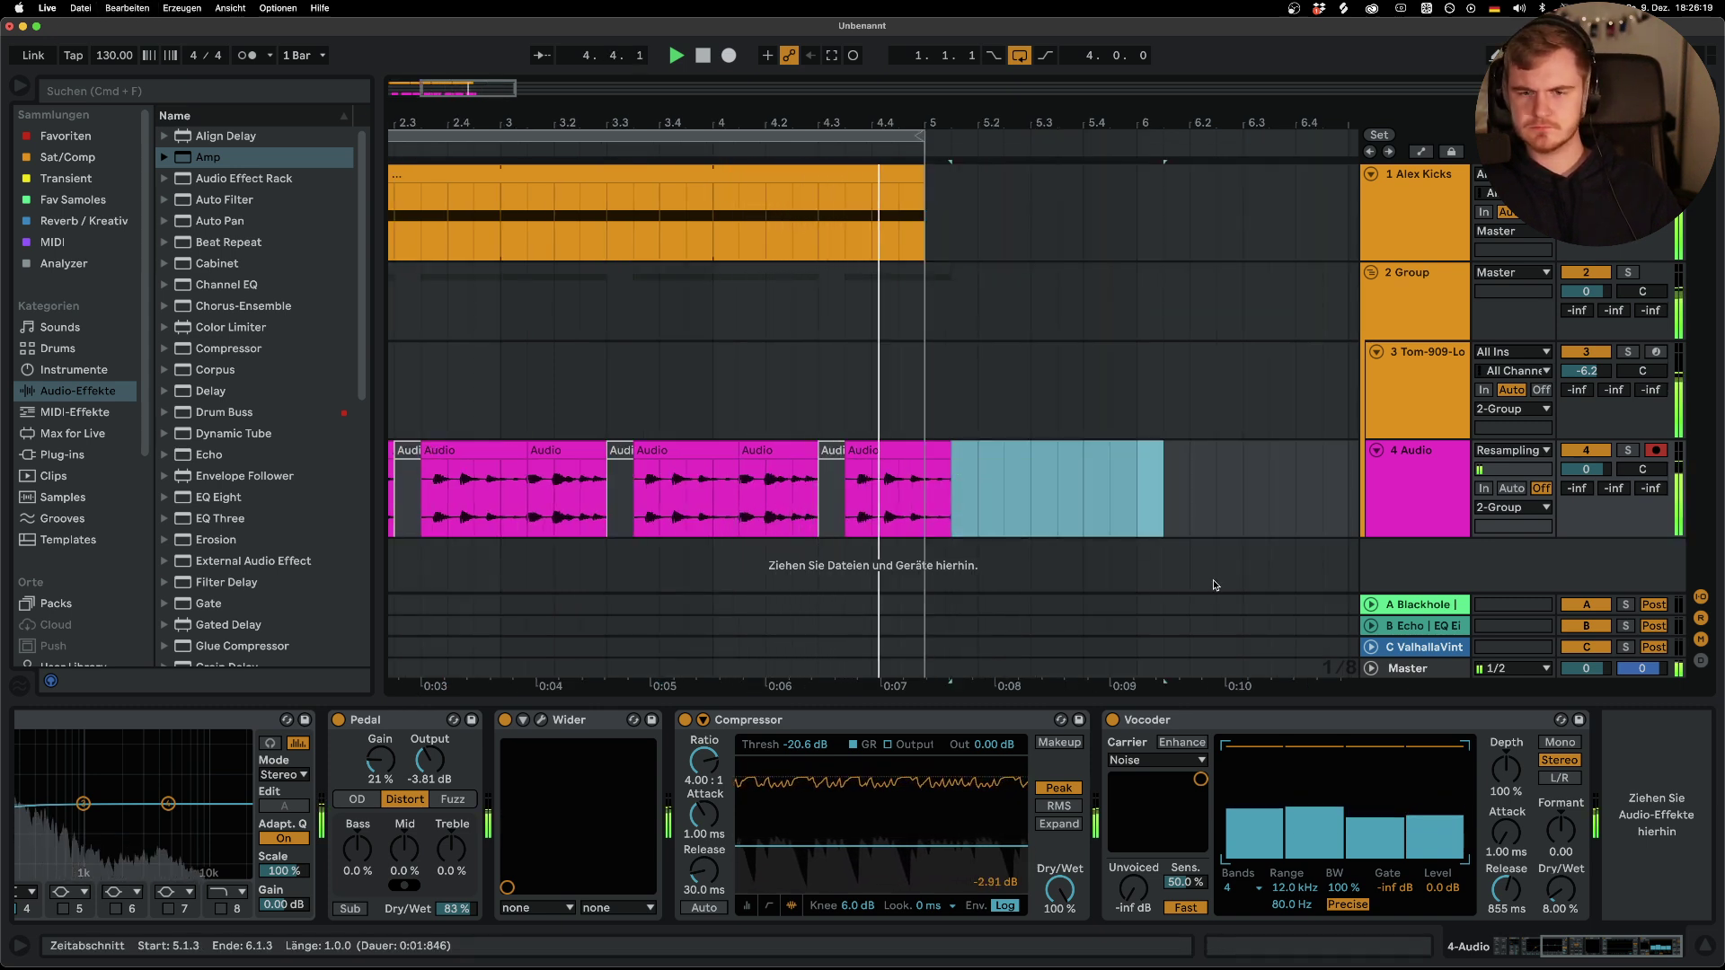
left_click_drag(918, 512, 1067, 508)
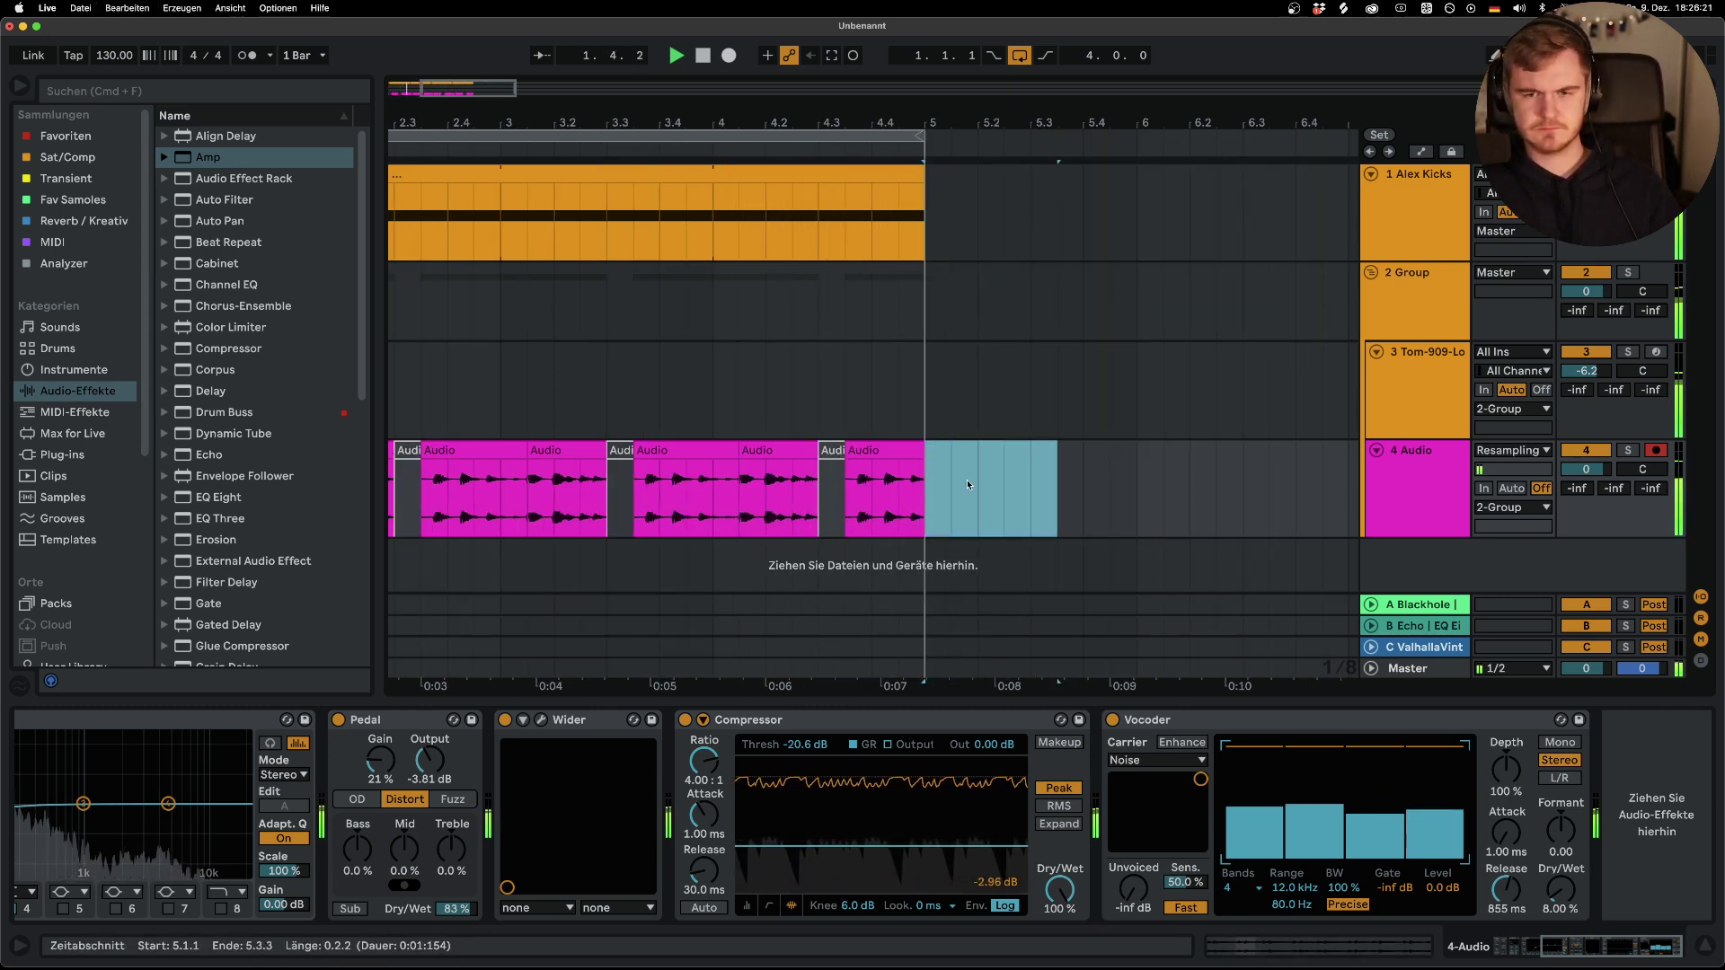
Set the Audio track's send to return B at -15.6 dB and show the devices of the Echo return
left_click_drag(1615, 488, 1615, 480)
left_click(1421, 629)
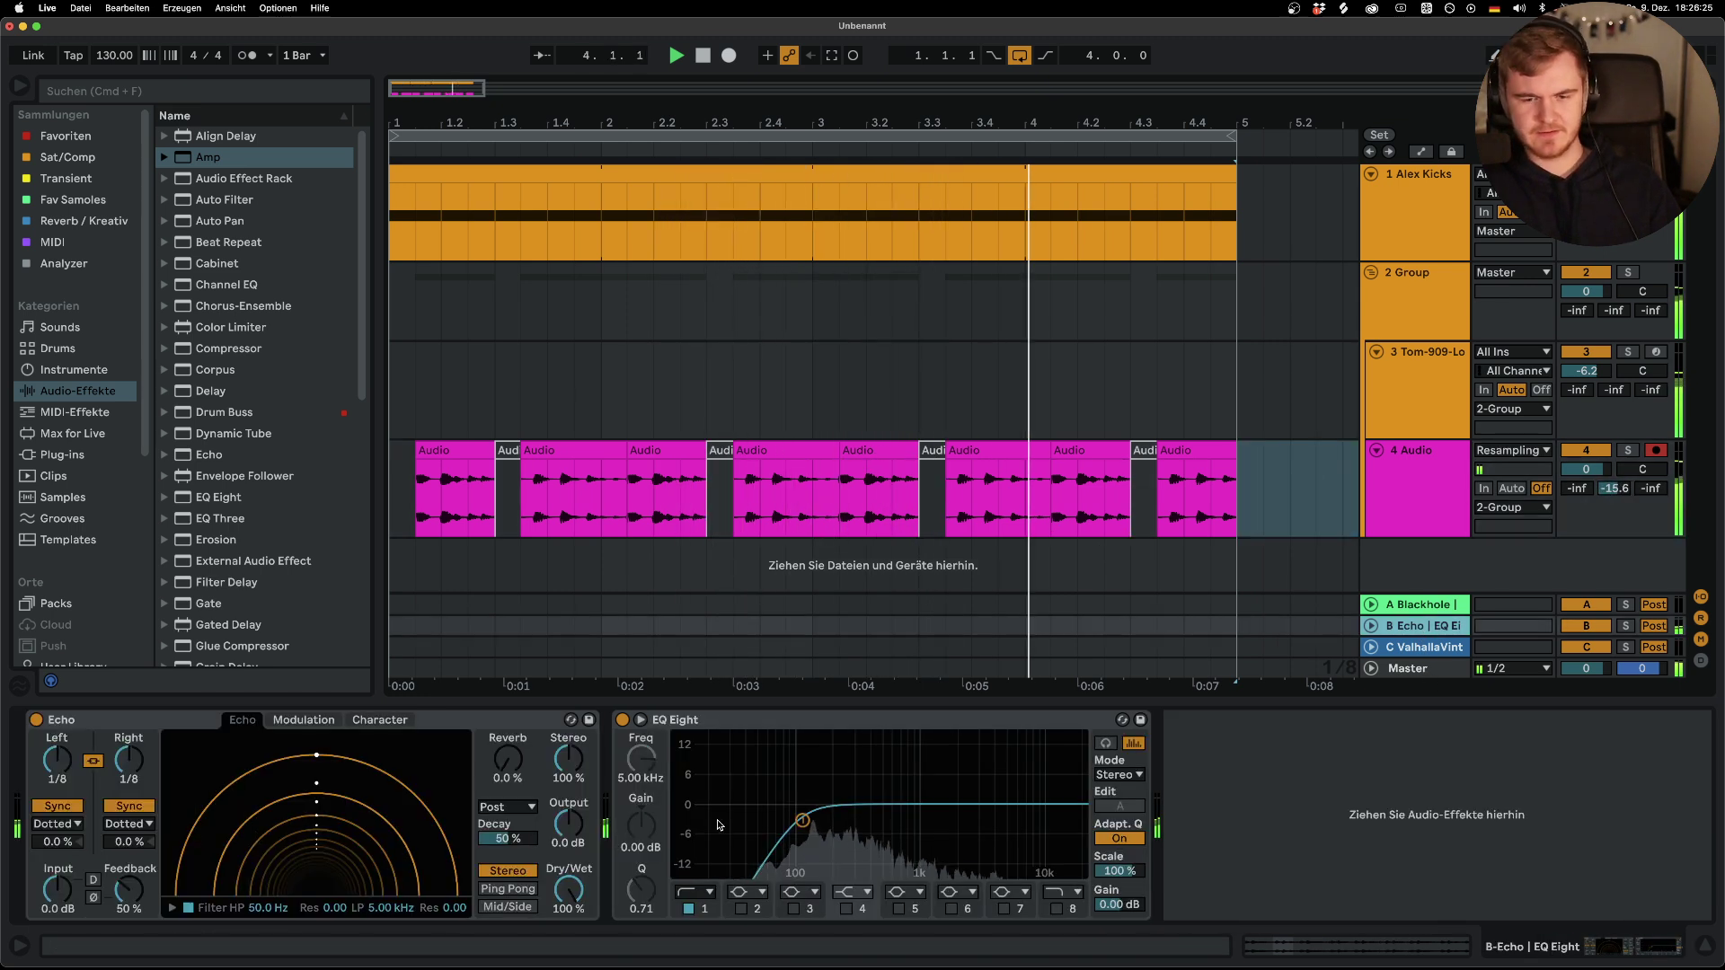
Set the Echo return's EQ Eight low cut to 375 Hz and review the device chains of the Group and Master
left_click_drag(803, 822, 858, 822)
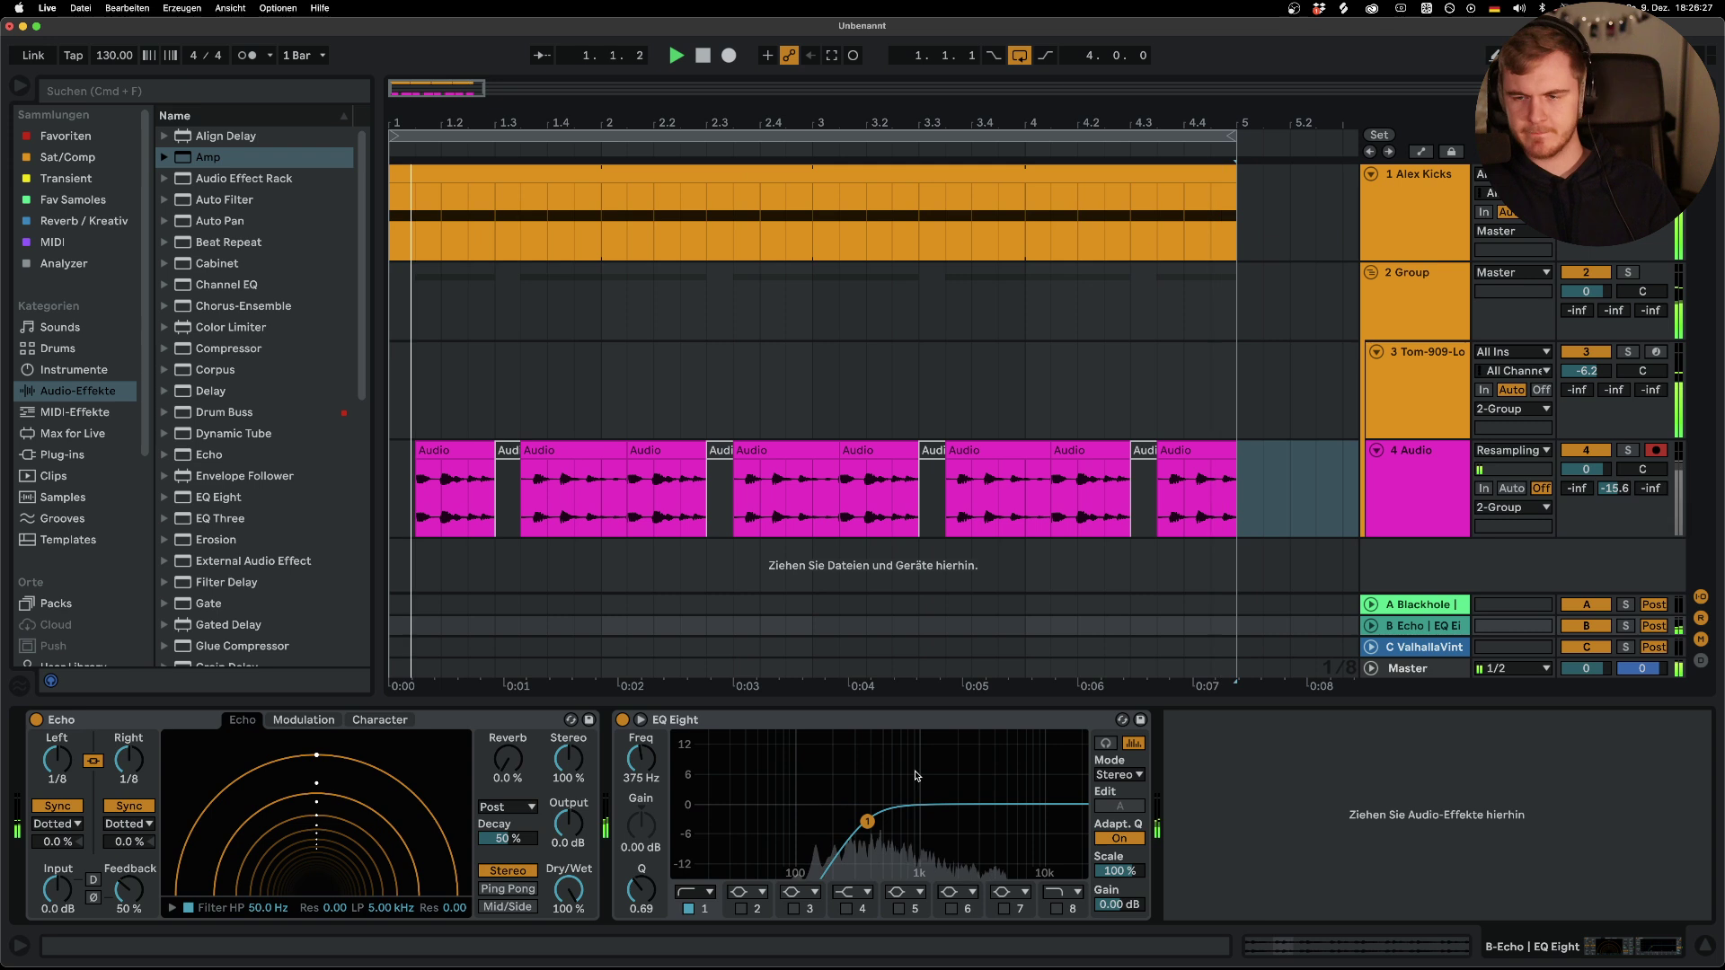
left_click(1420, 489)
left_click(1409, 297)
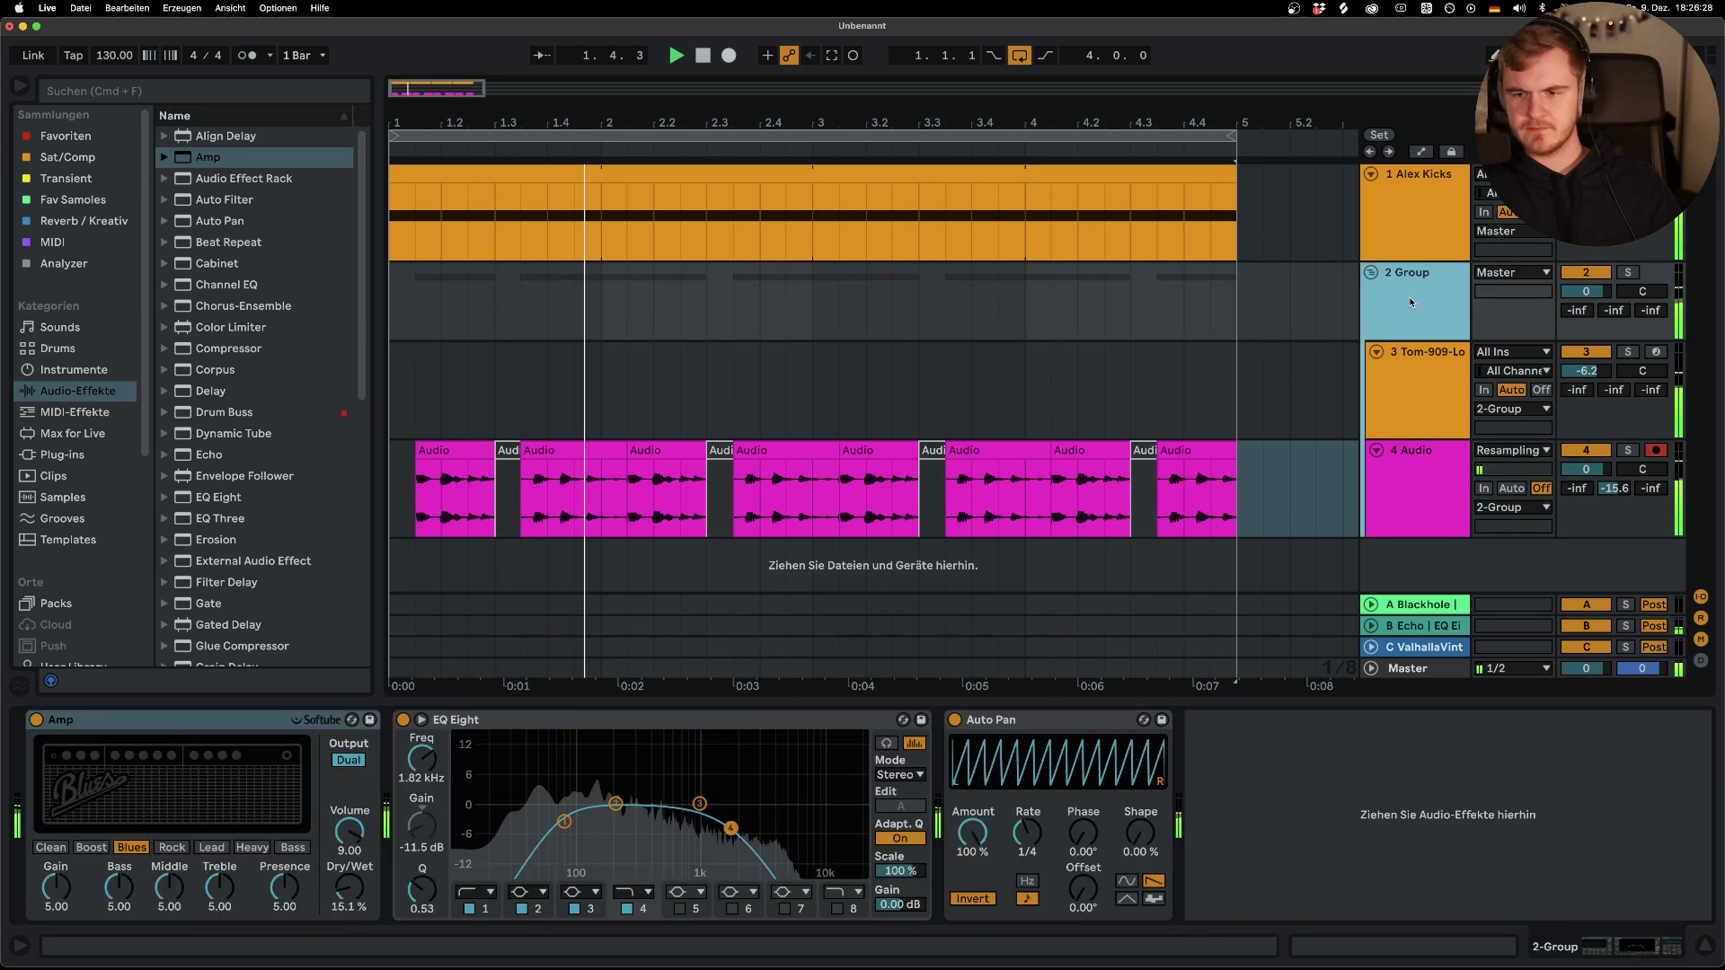
left_click(1417, 627)
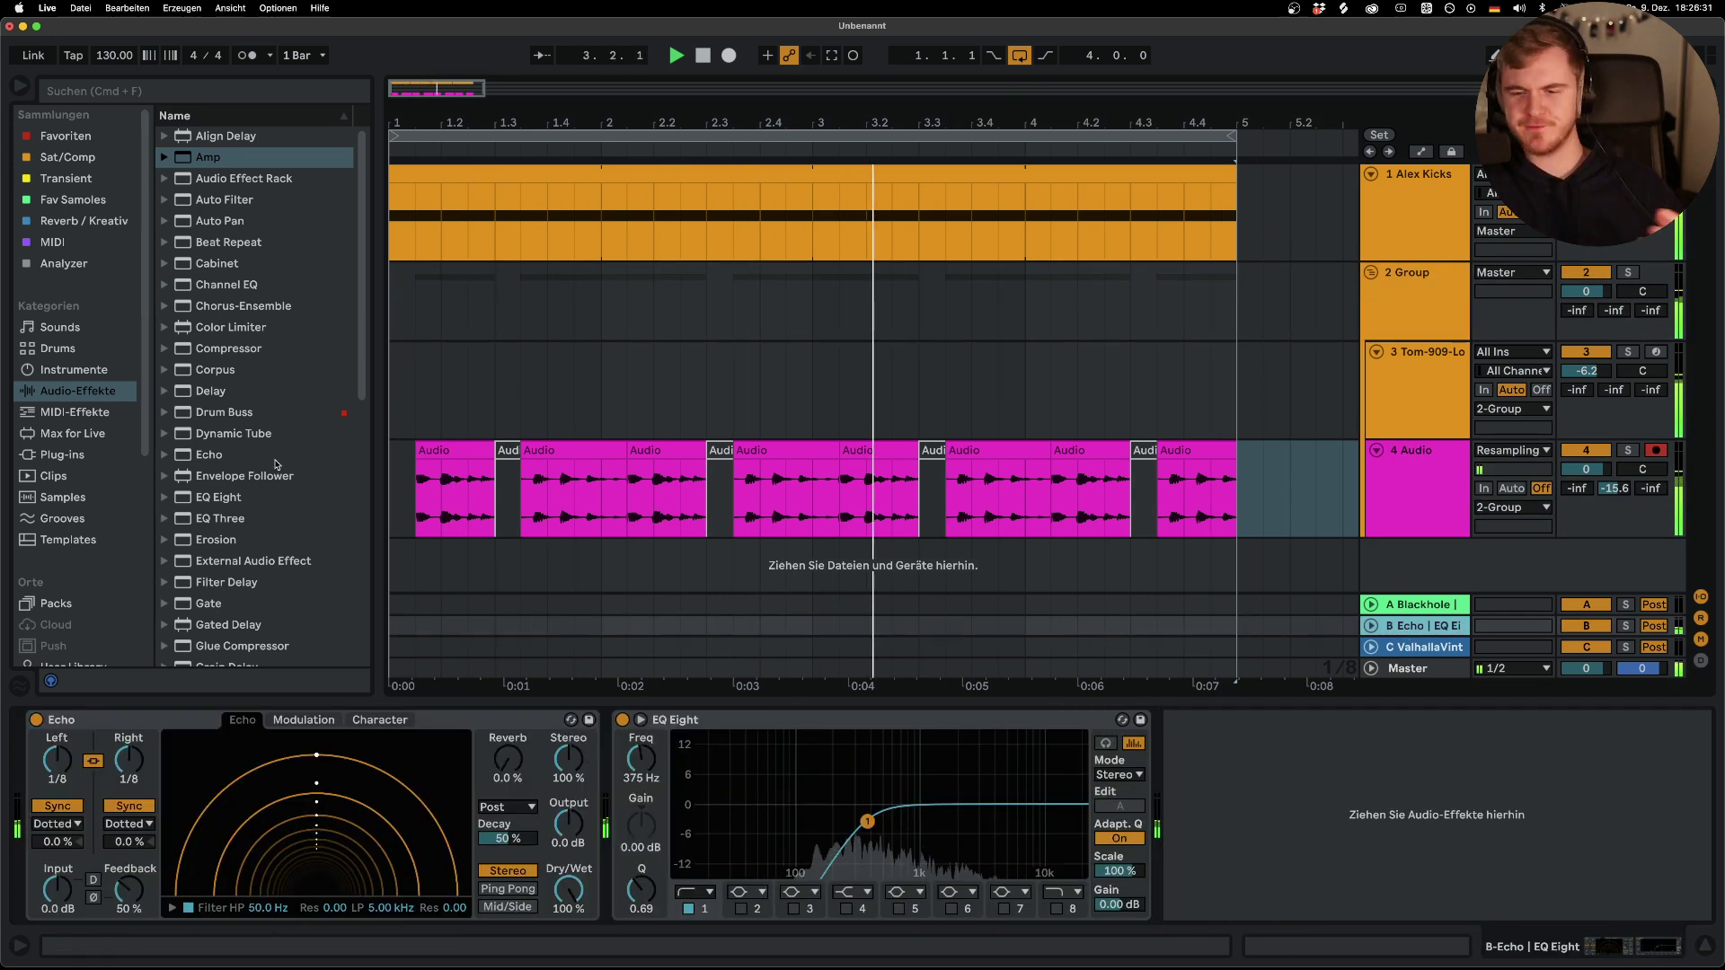
left_click(1437, 670)
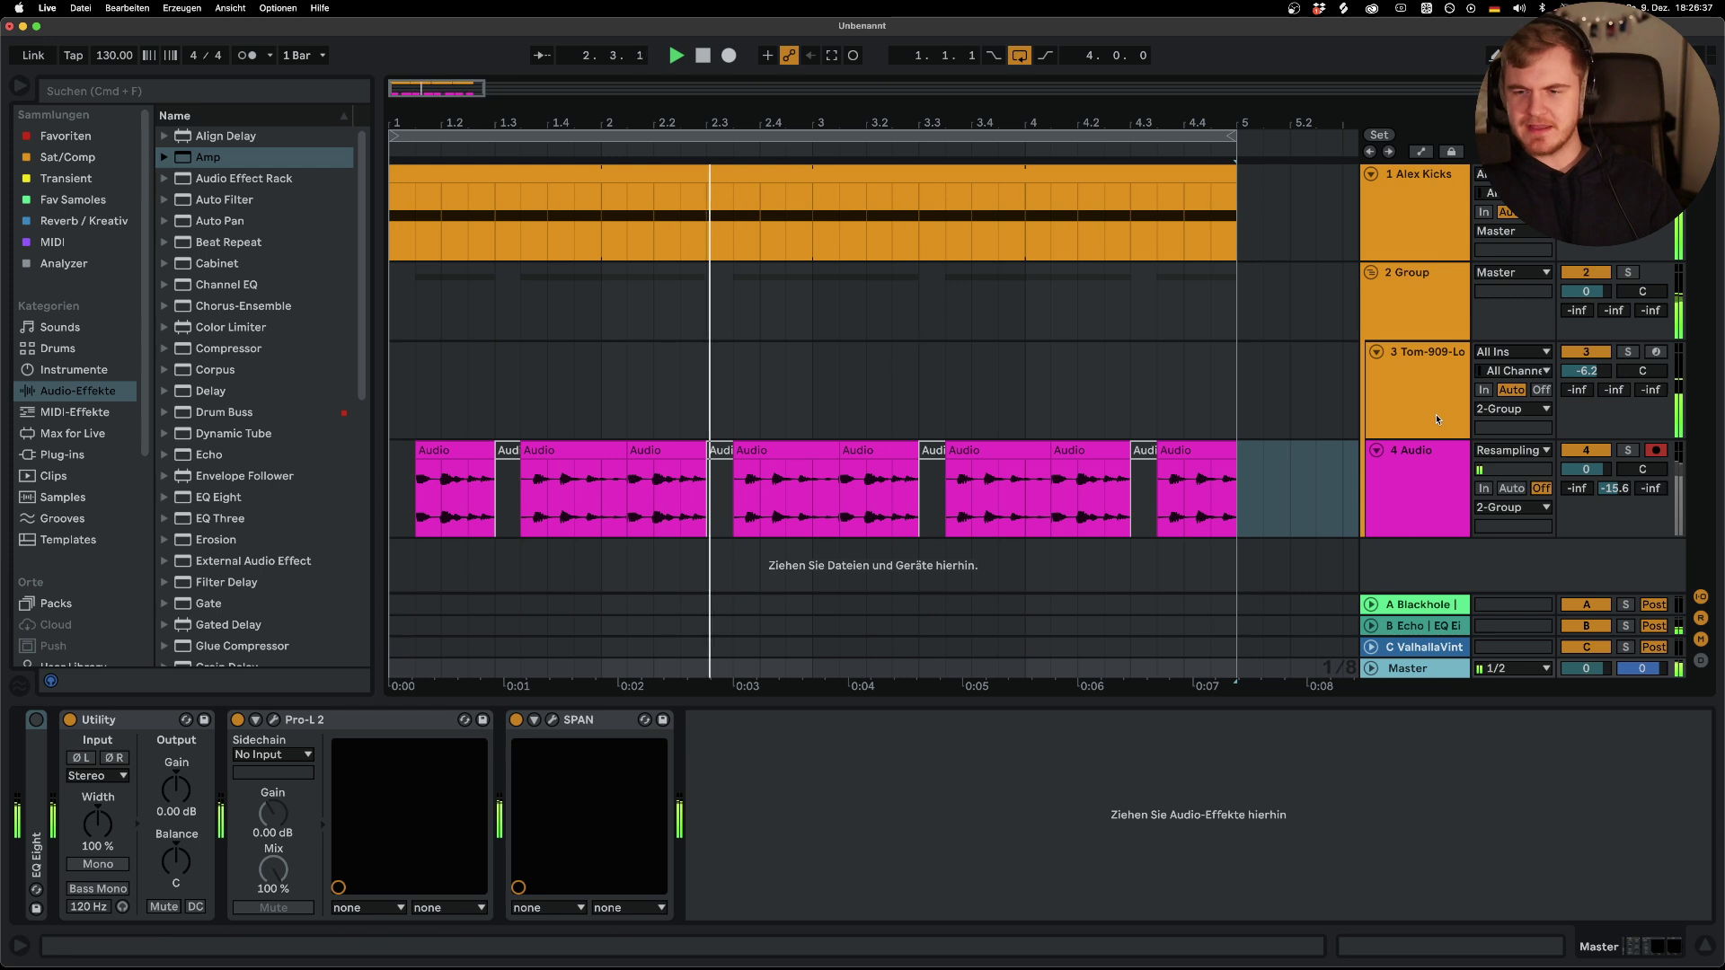
Insert a new audio track with Resampling as its input below the Audio track and deactivate its output
left_click(1423, 284)
key("super+t")
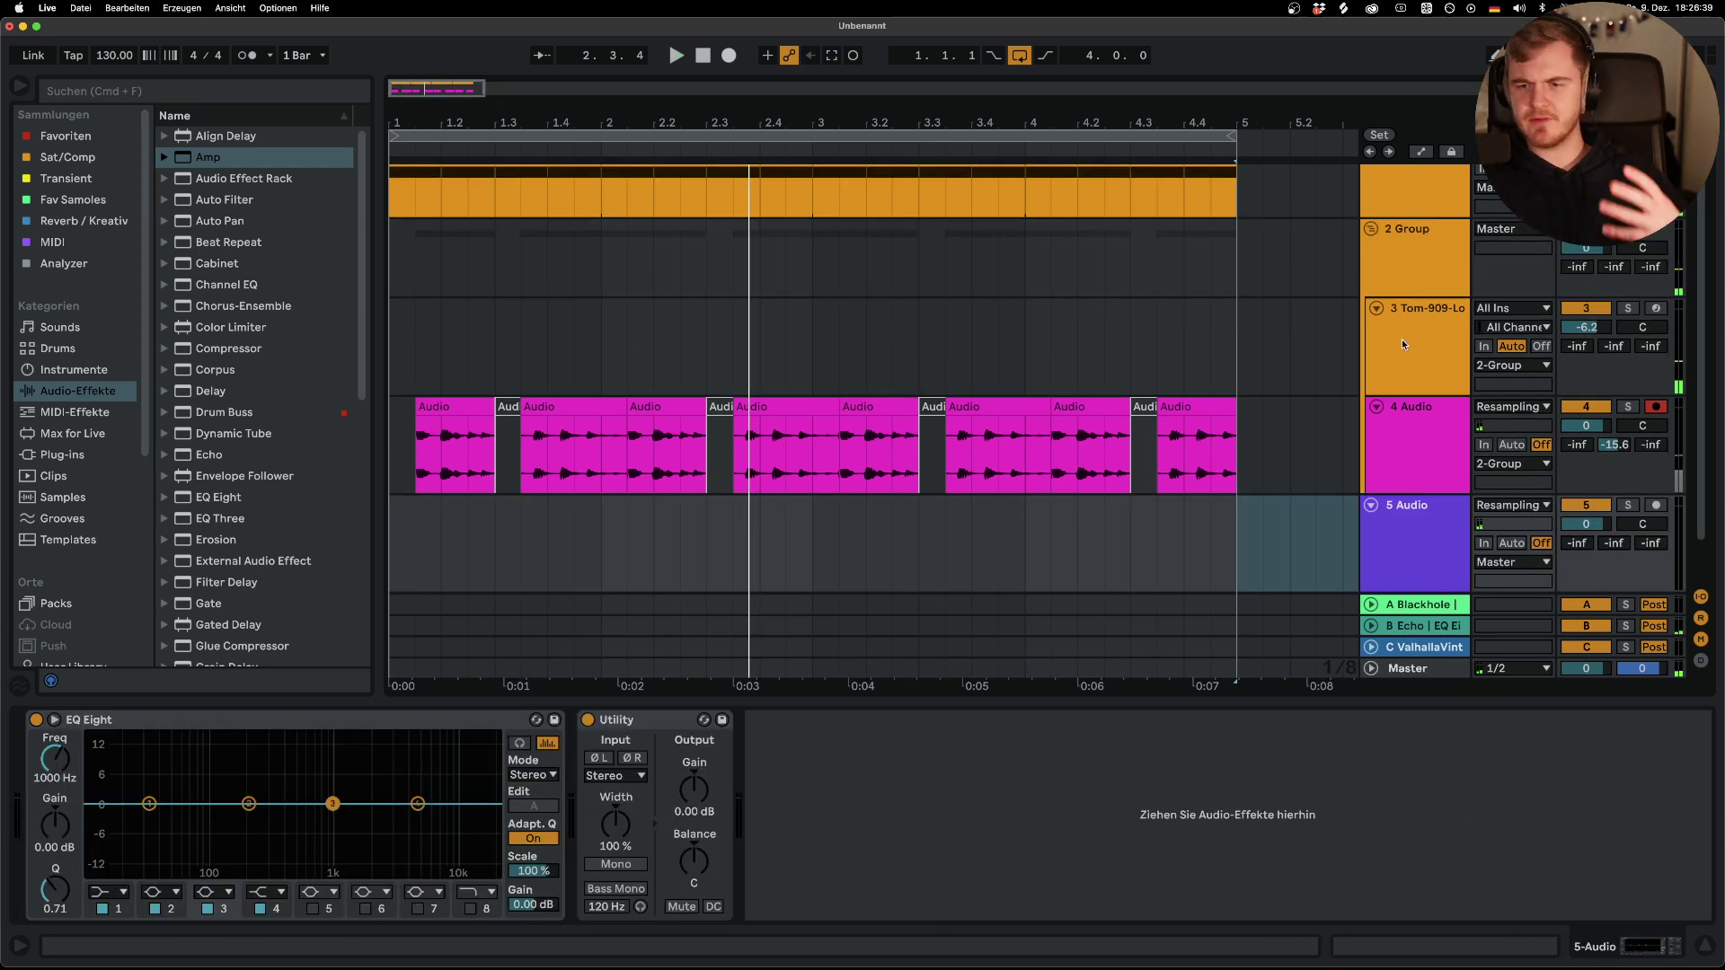
key("F5")
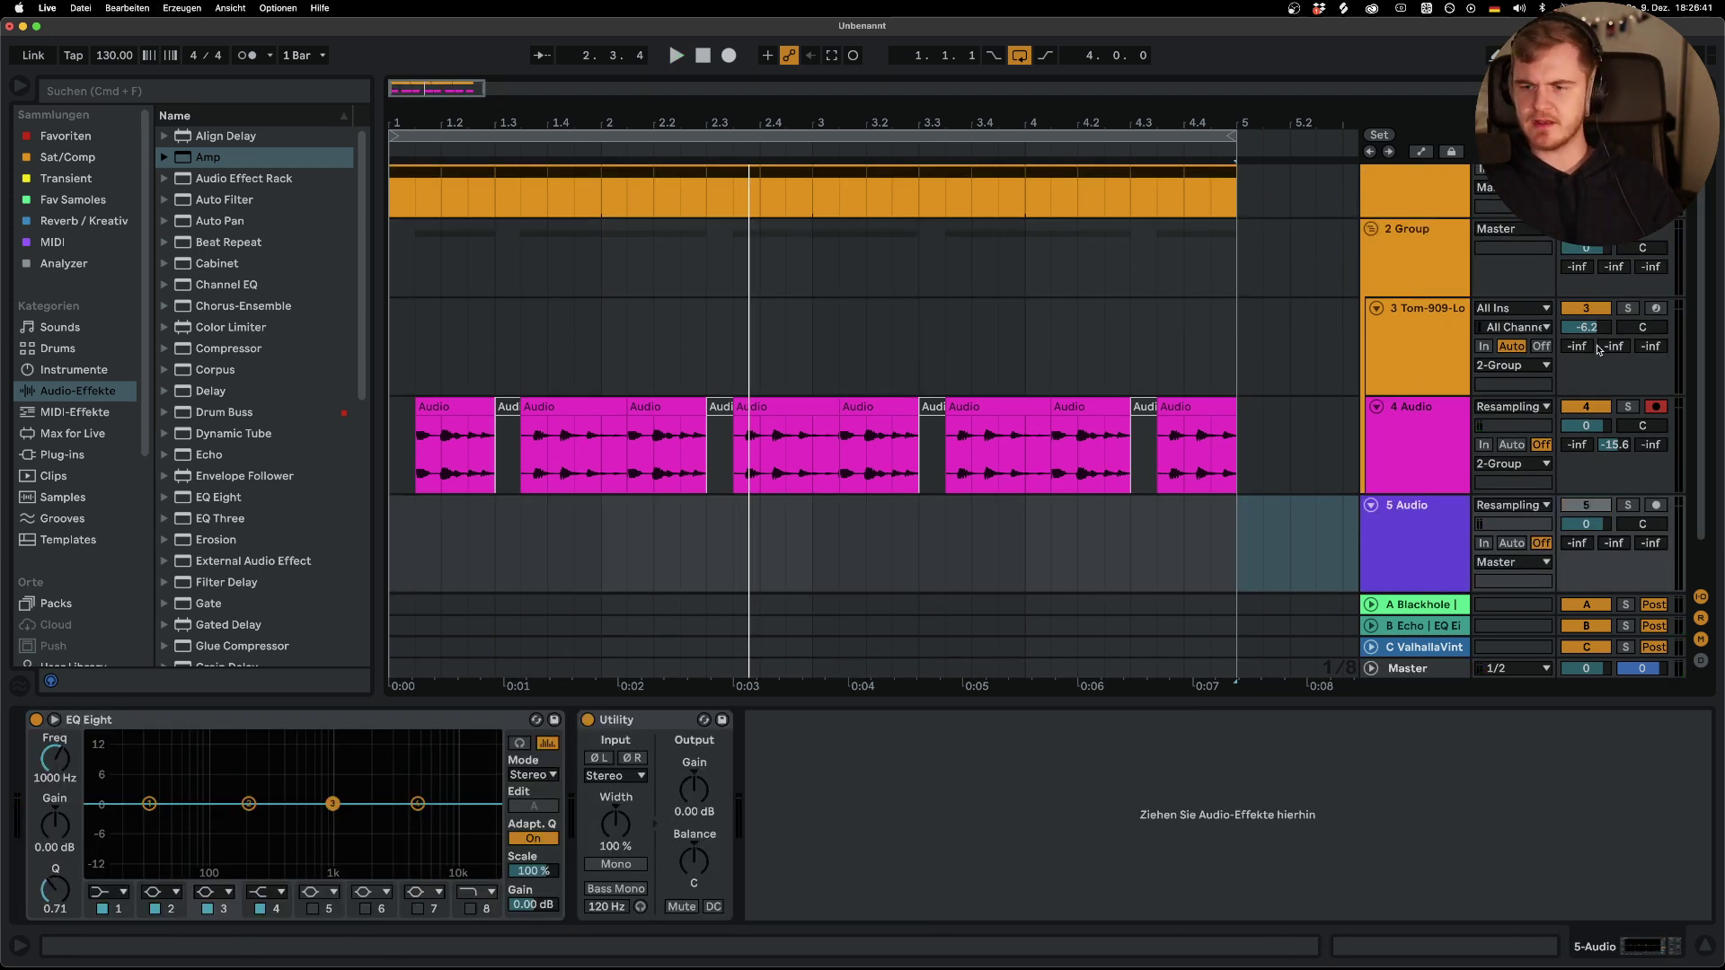
Record the resampled loop from 1.1.1 to 5.1.1 onto the armed track 5 Audio
left_click(729, 55)
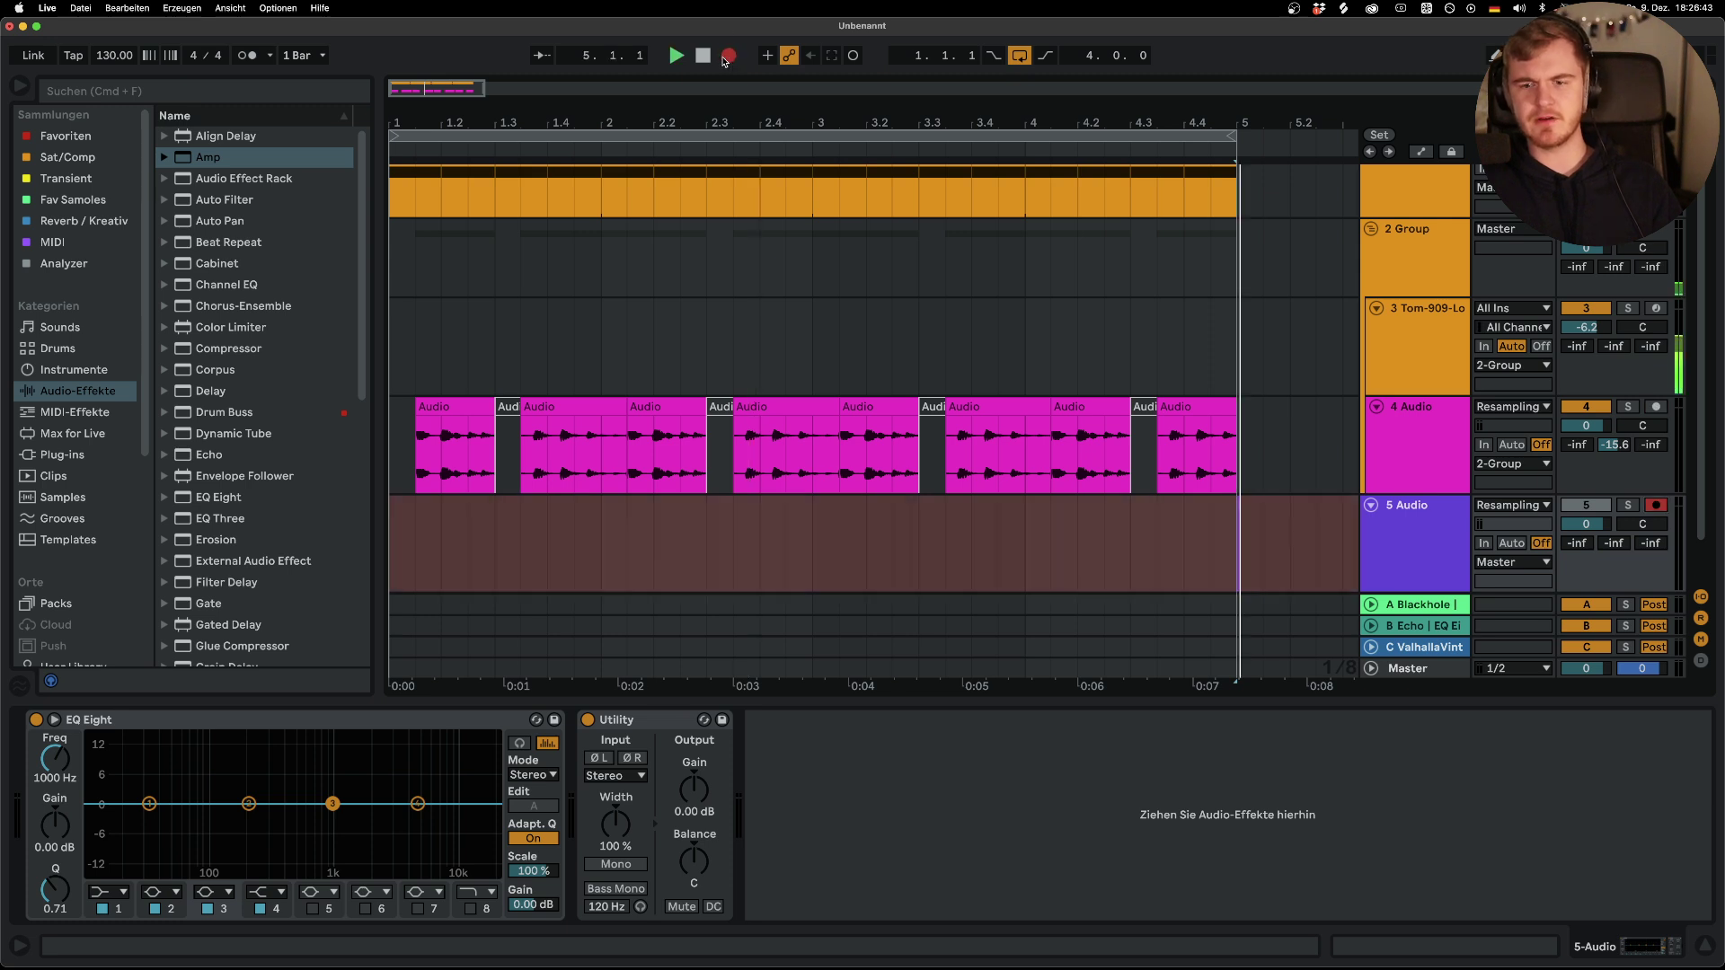
key("space")
left_click(729, 55)
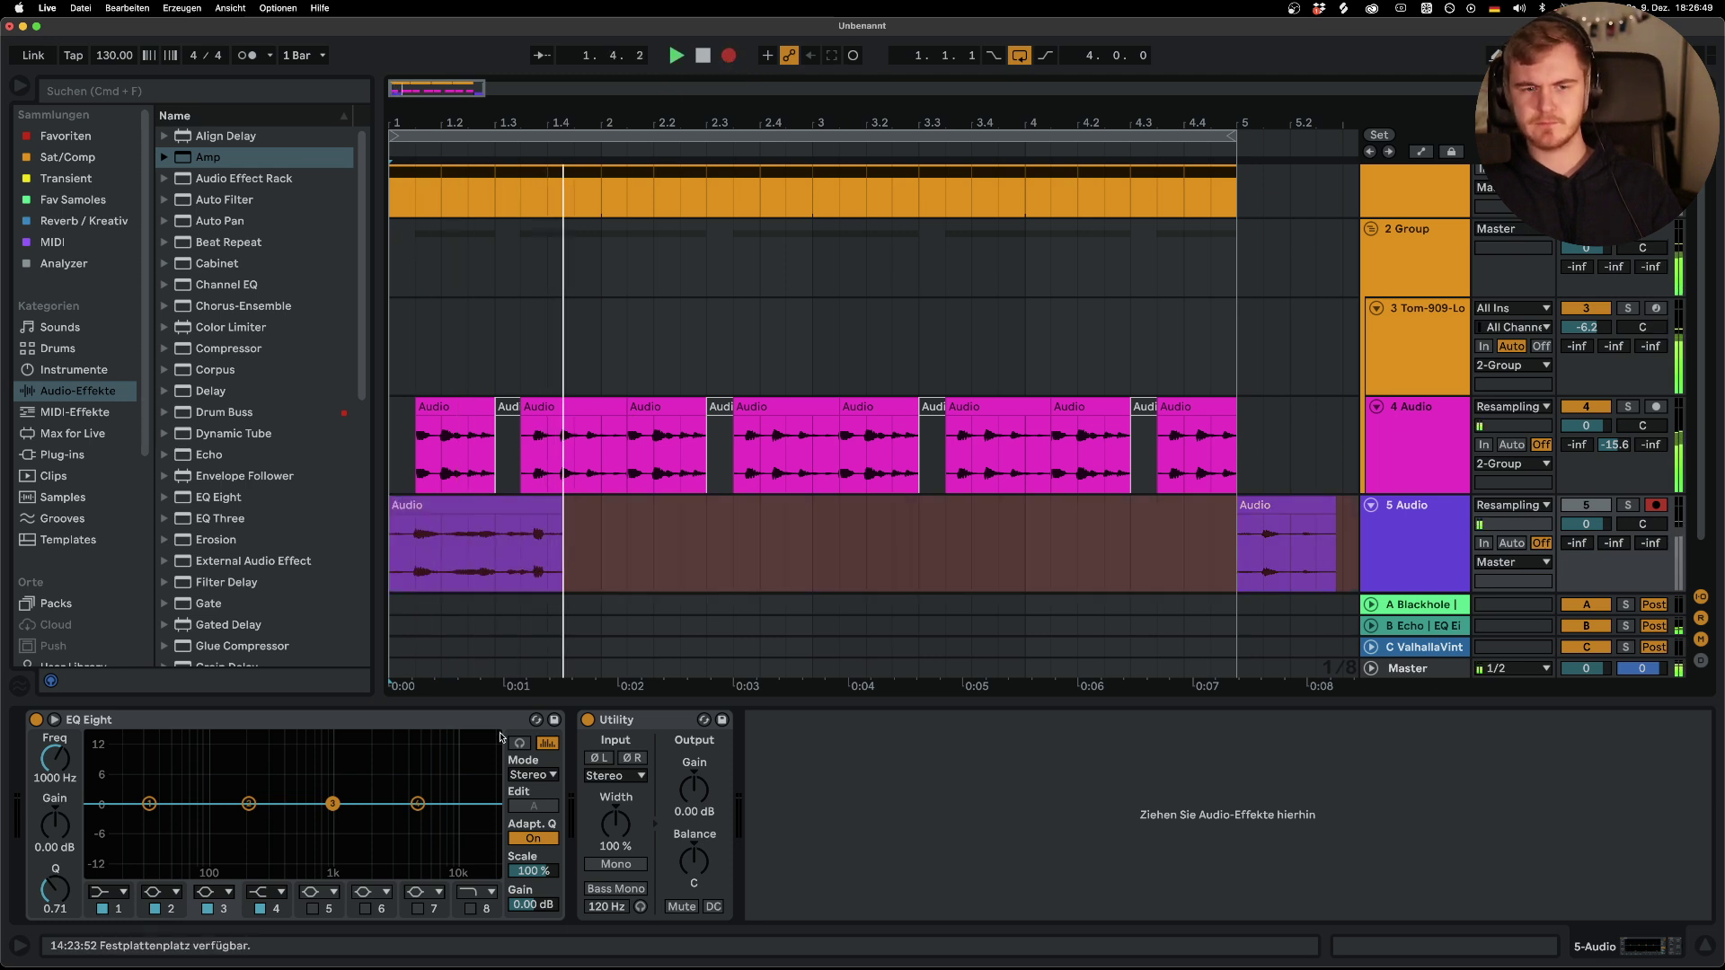
scroll(808, 516, "down", 2)
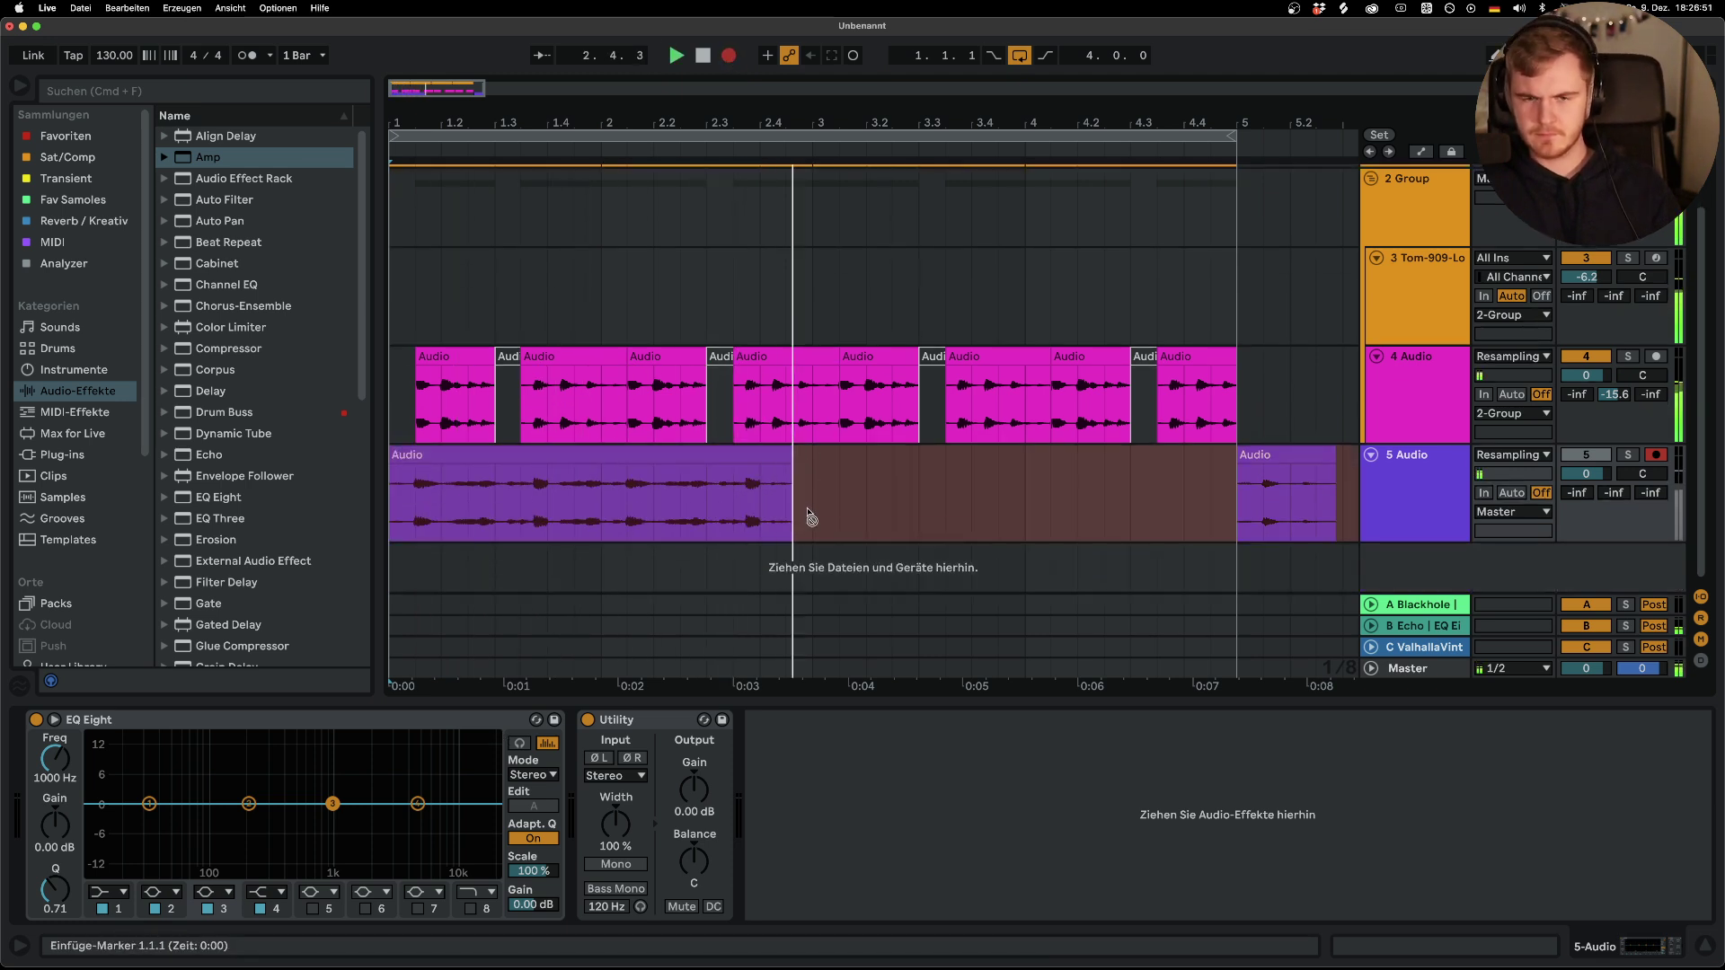
scroll(913, 513, "up", 1)
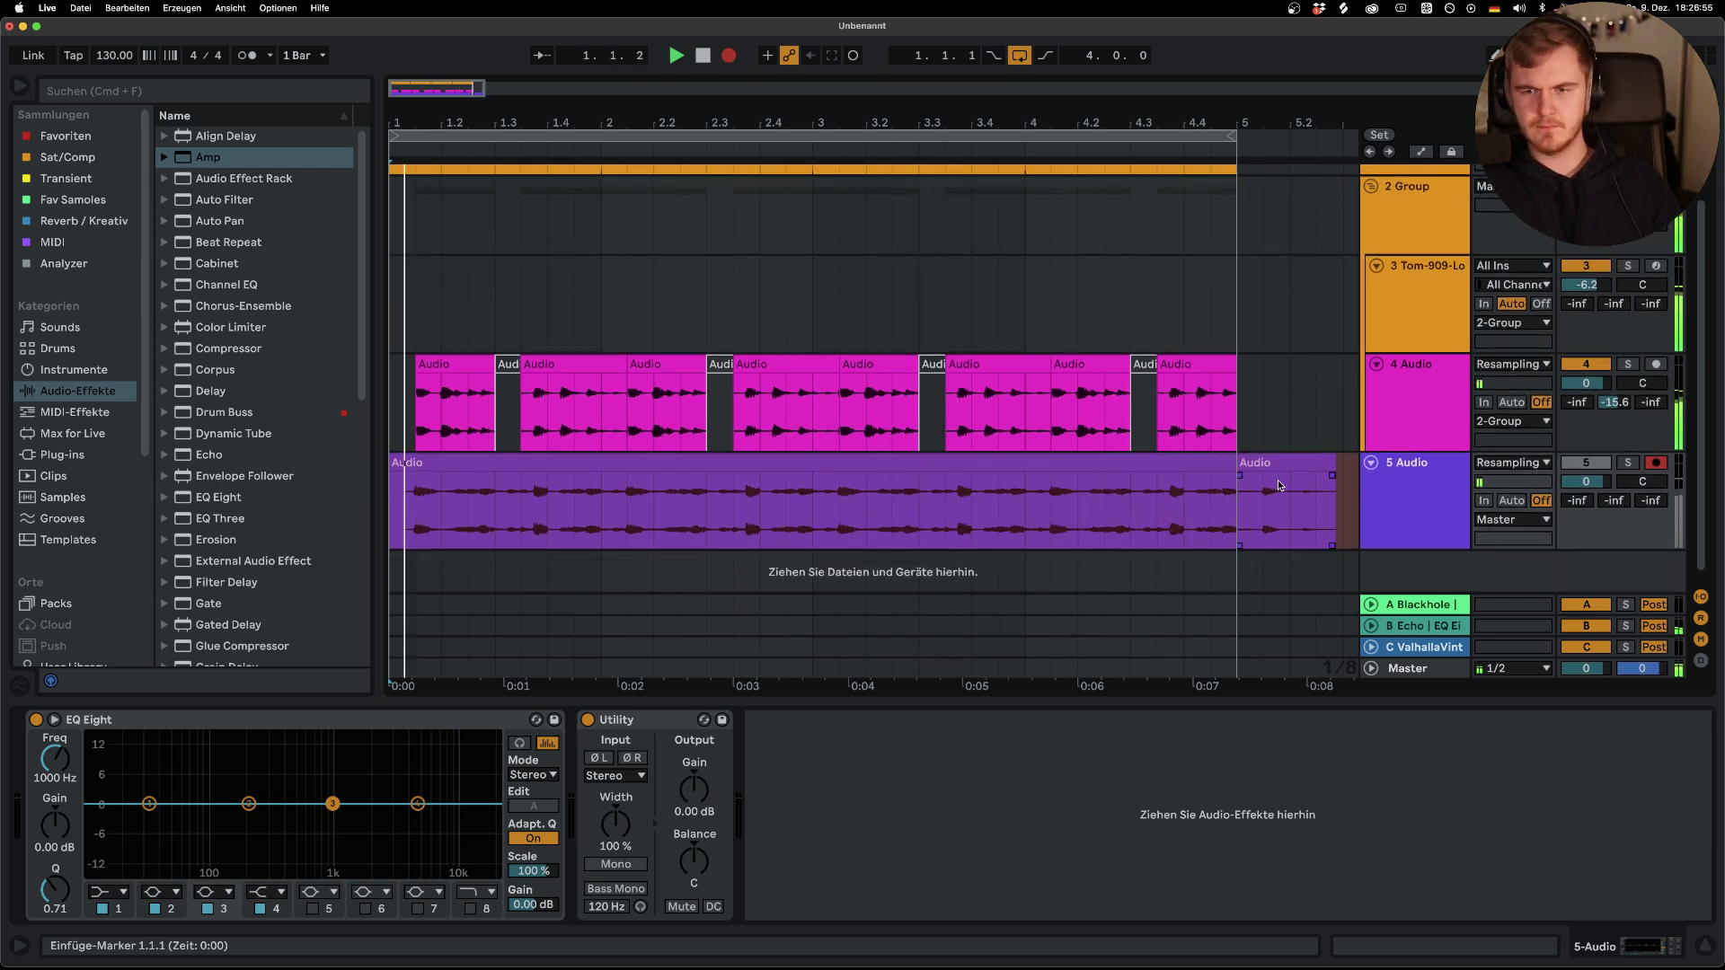
key("space")
Trim the track 5 recording to a single clip from 1.1.1 to 5.1.1 and listen to it soloed
key("Delete")
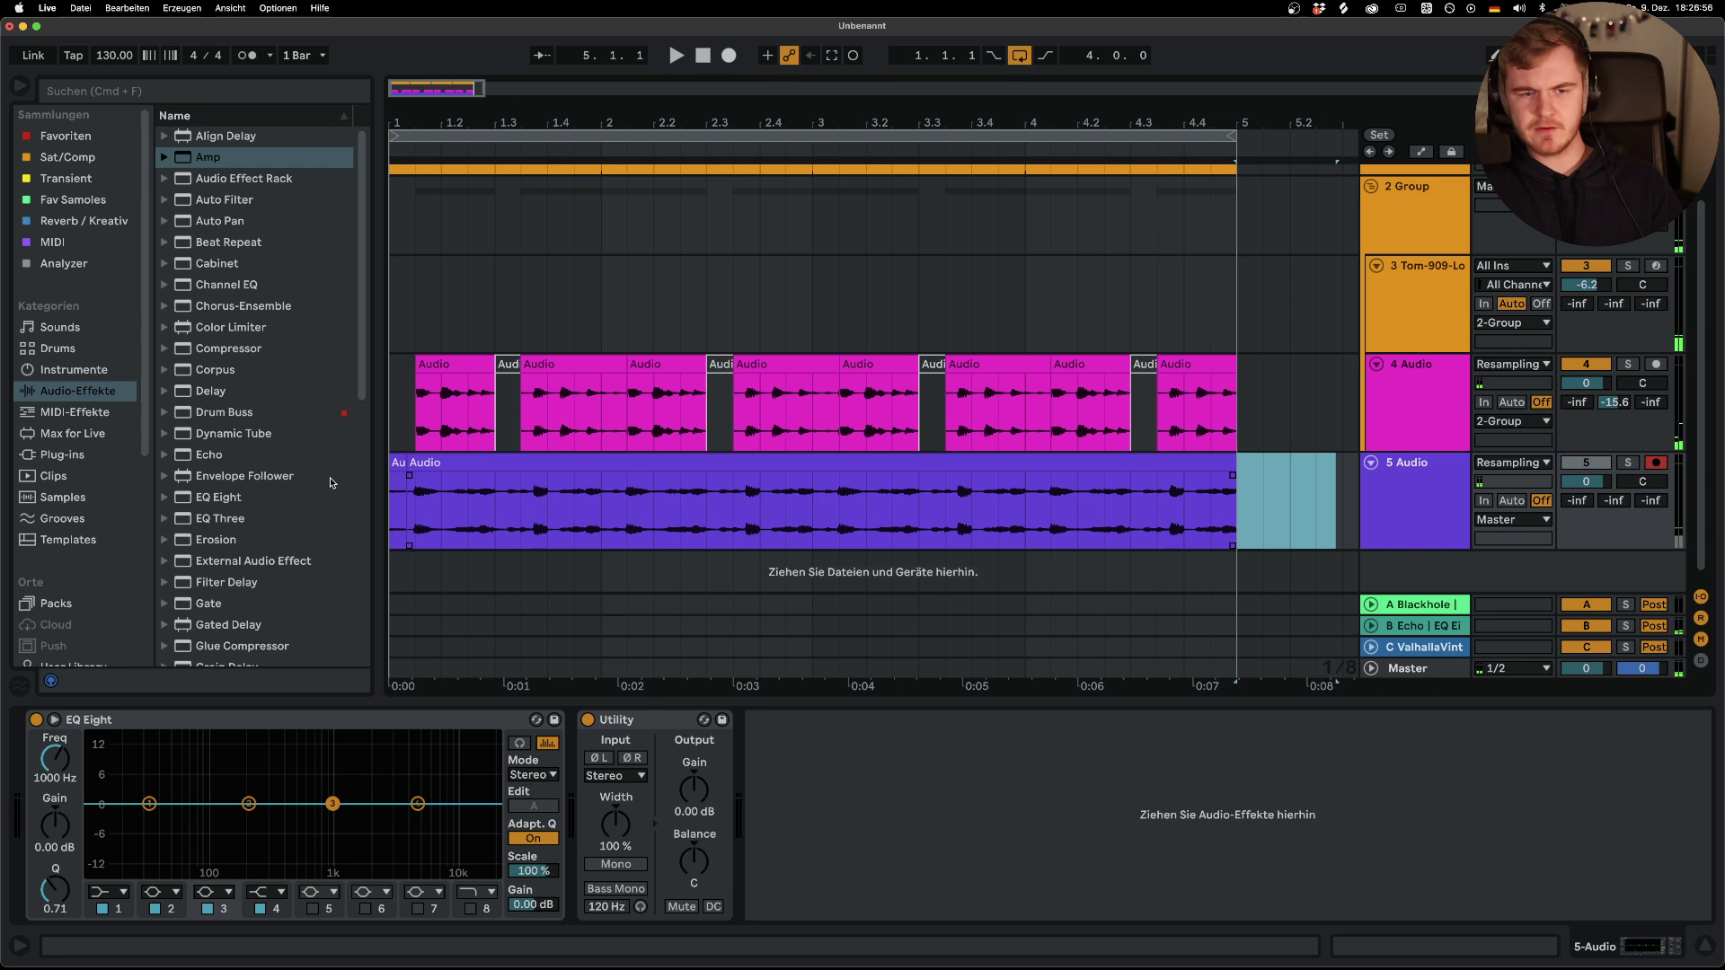
left_click(413, 462)
left_click(1631, 460)
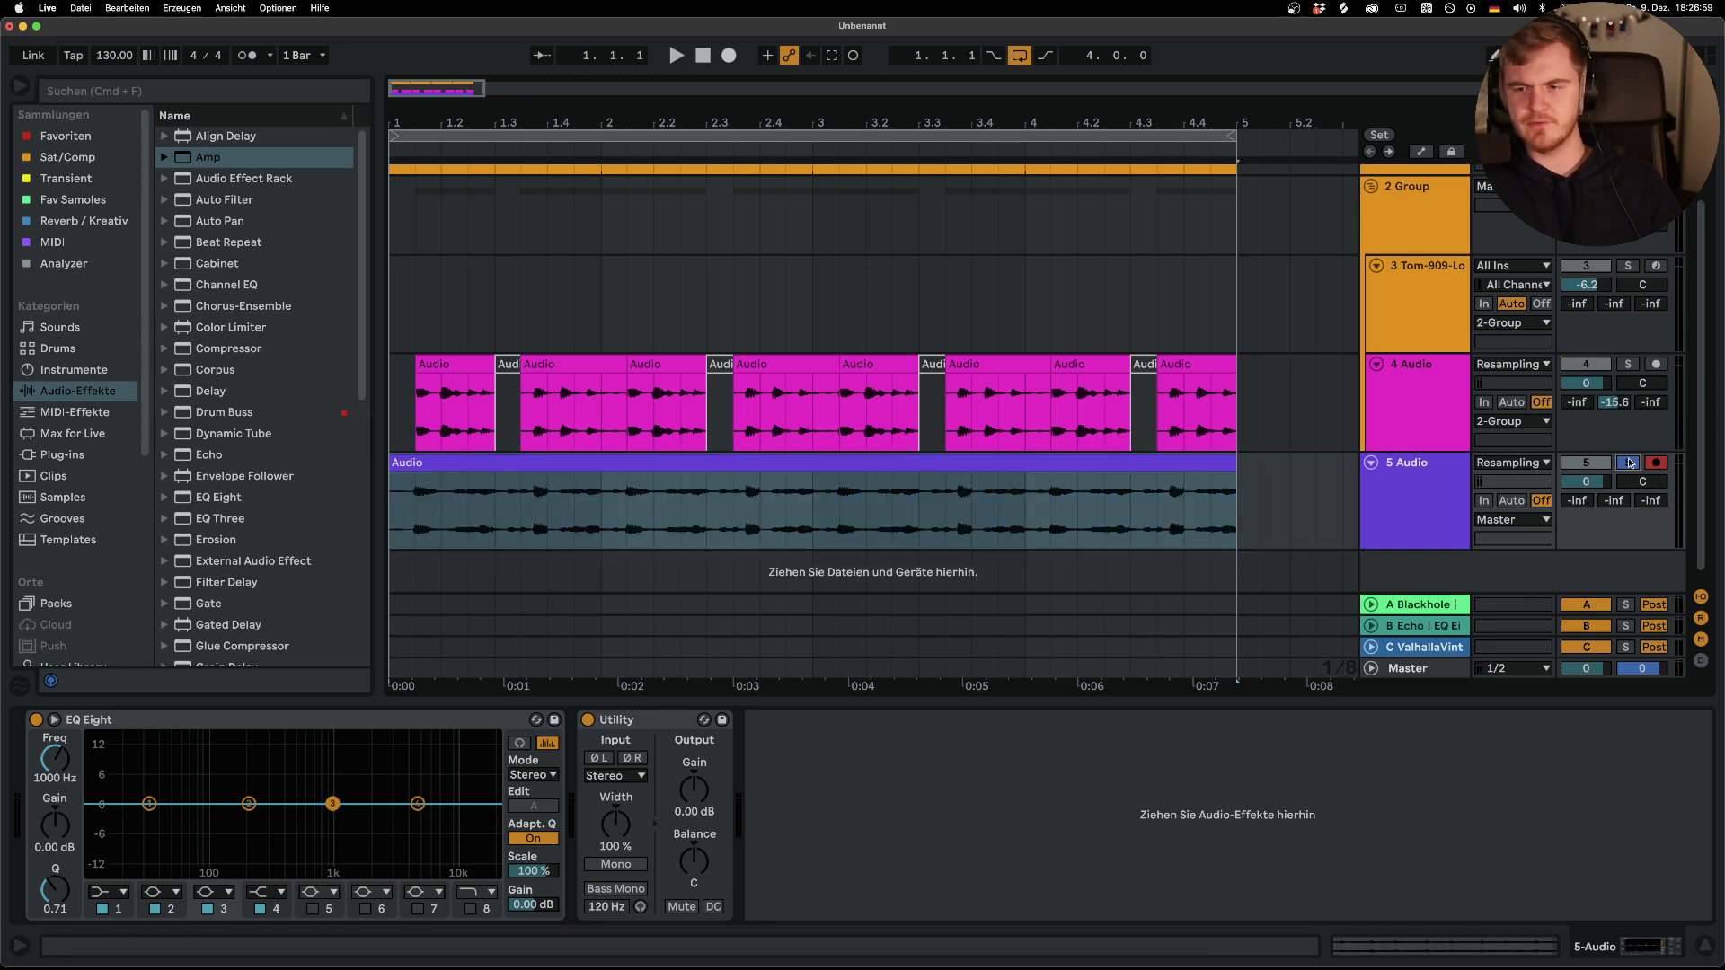
key("space")
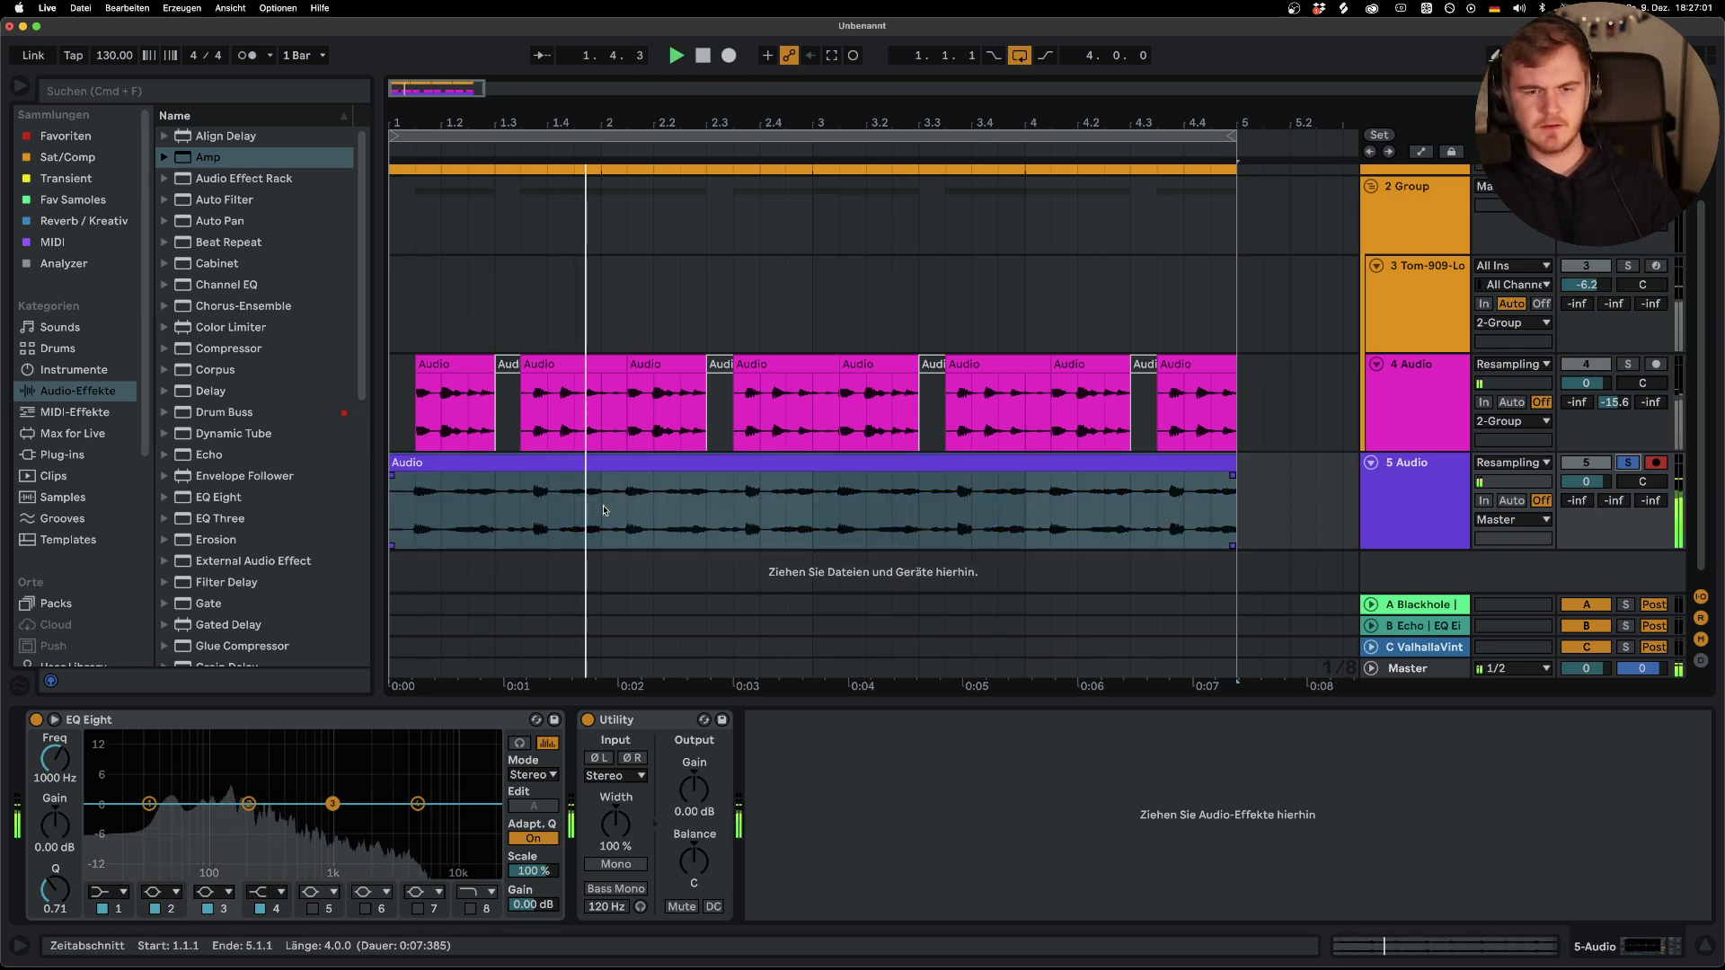
key("space")
Cut the section from 1.4.1 to 2.1.1 out of the track 5 recording
left_click_drag(601, 510, 553, 511)
key("super+e")
key("space")
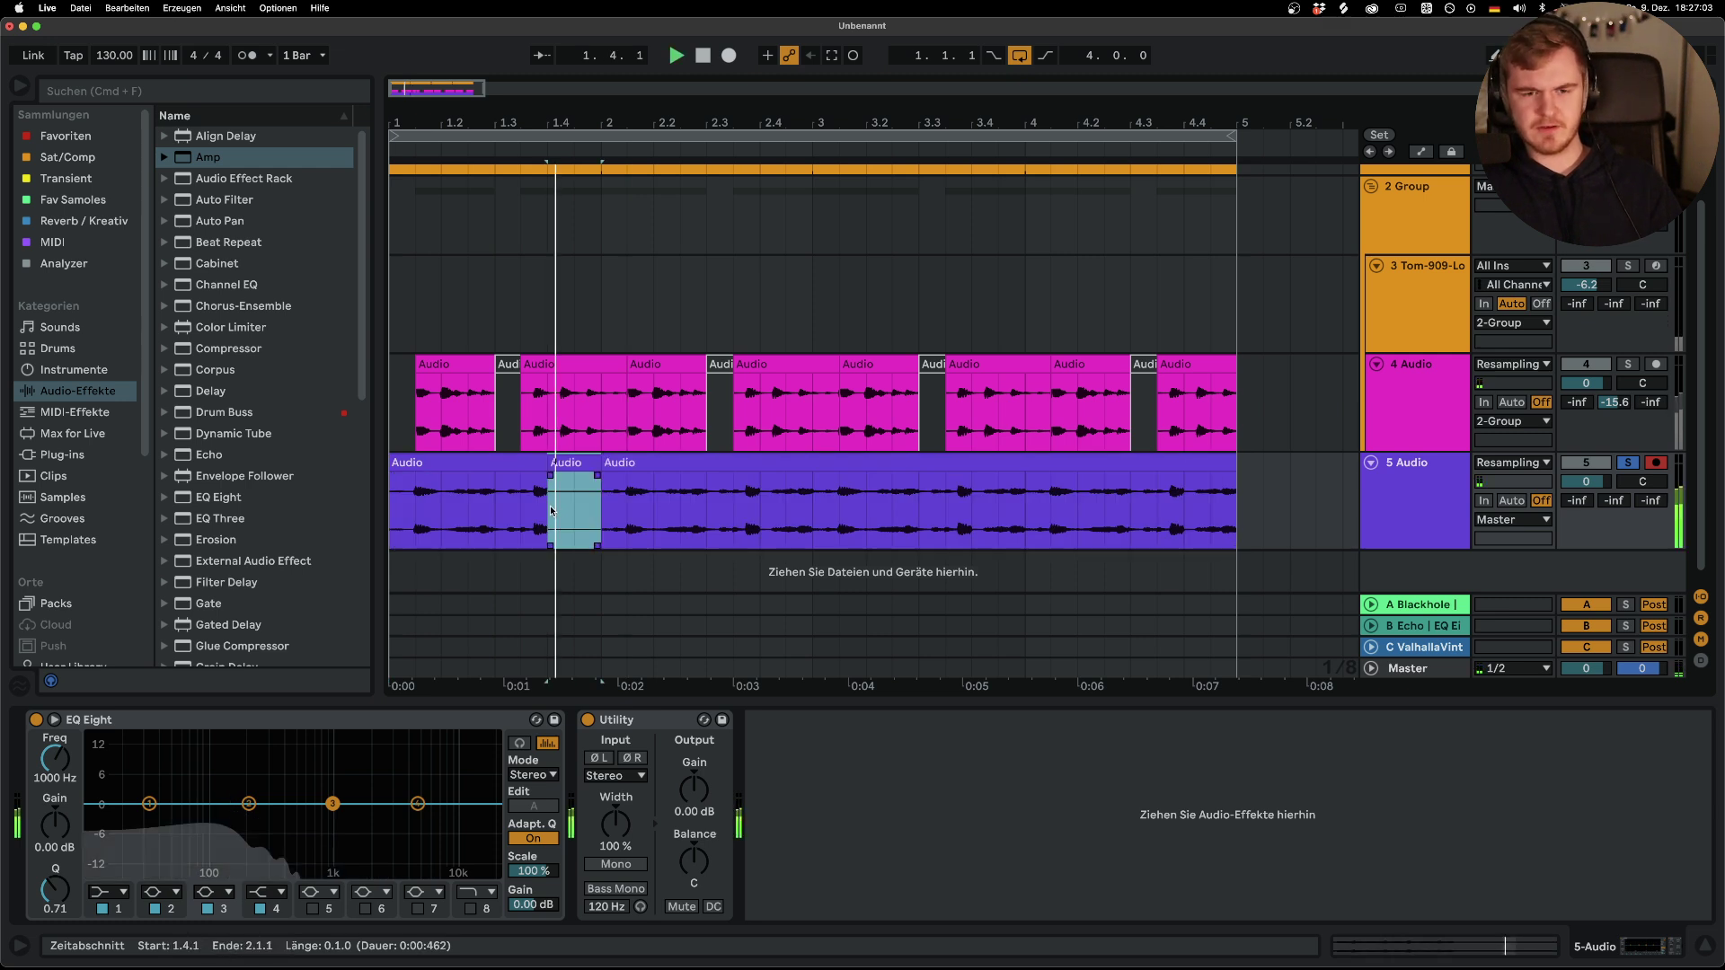
key("space")
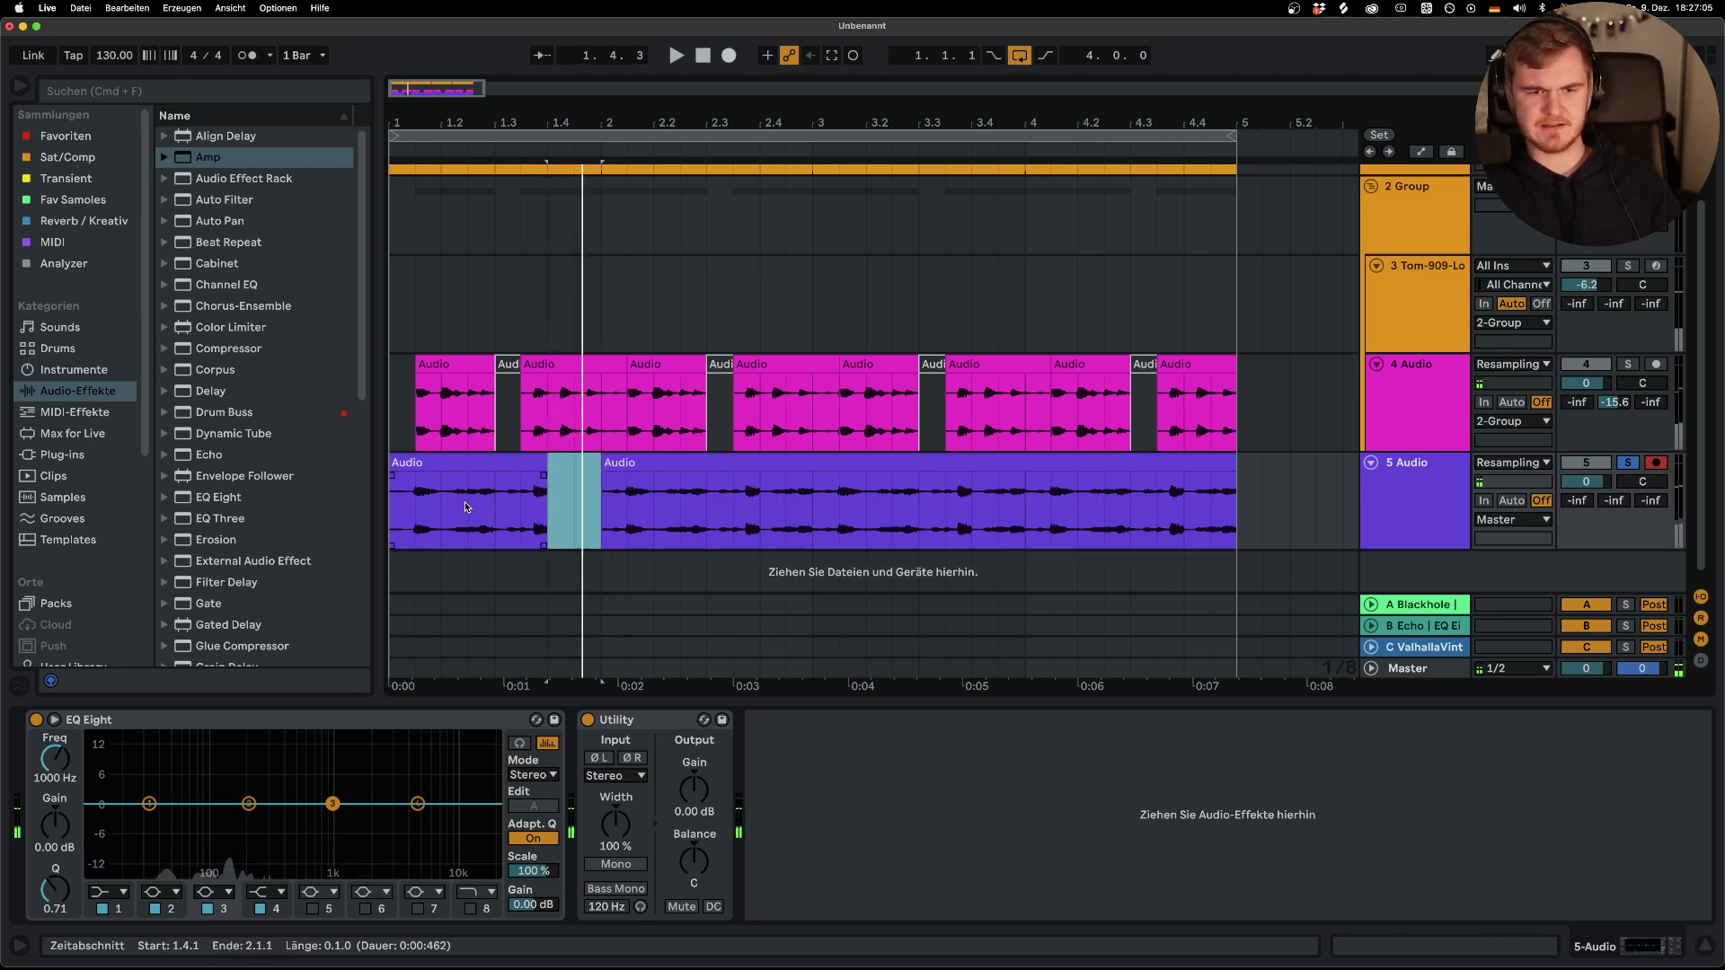
key("Delete")
Move the reversed slice between 1.1.3 and 1.2.1 on track 5 to 1.4.3 and listen to it
left_click(442, 505)
left_click_drag(419, 479, 578, 481)
key("space")
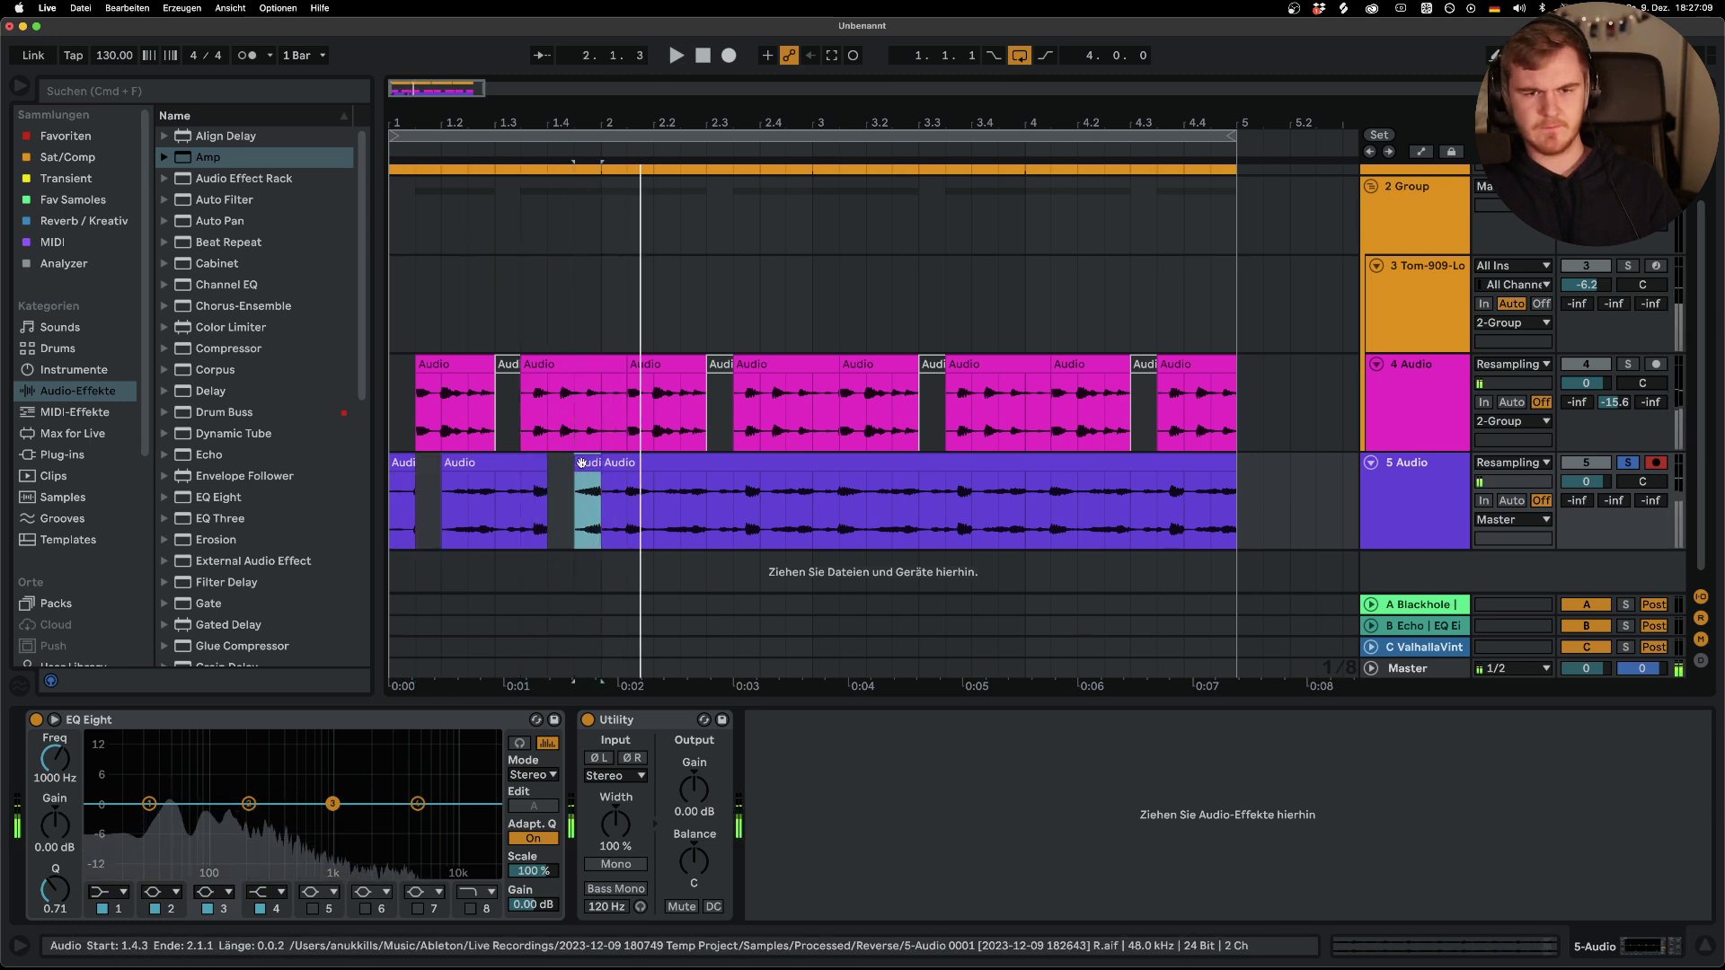
Move the section from 1.4.1 to 2.2.1 on track 5 to 1.1.1 and delete the rest of the recording
left_click_drag(655, 510, 541, 505)
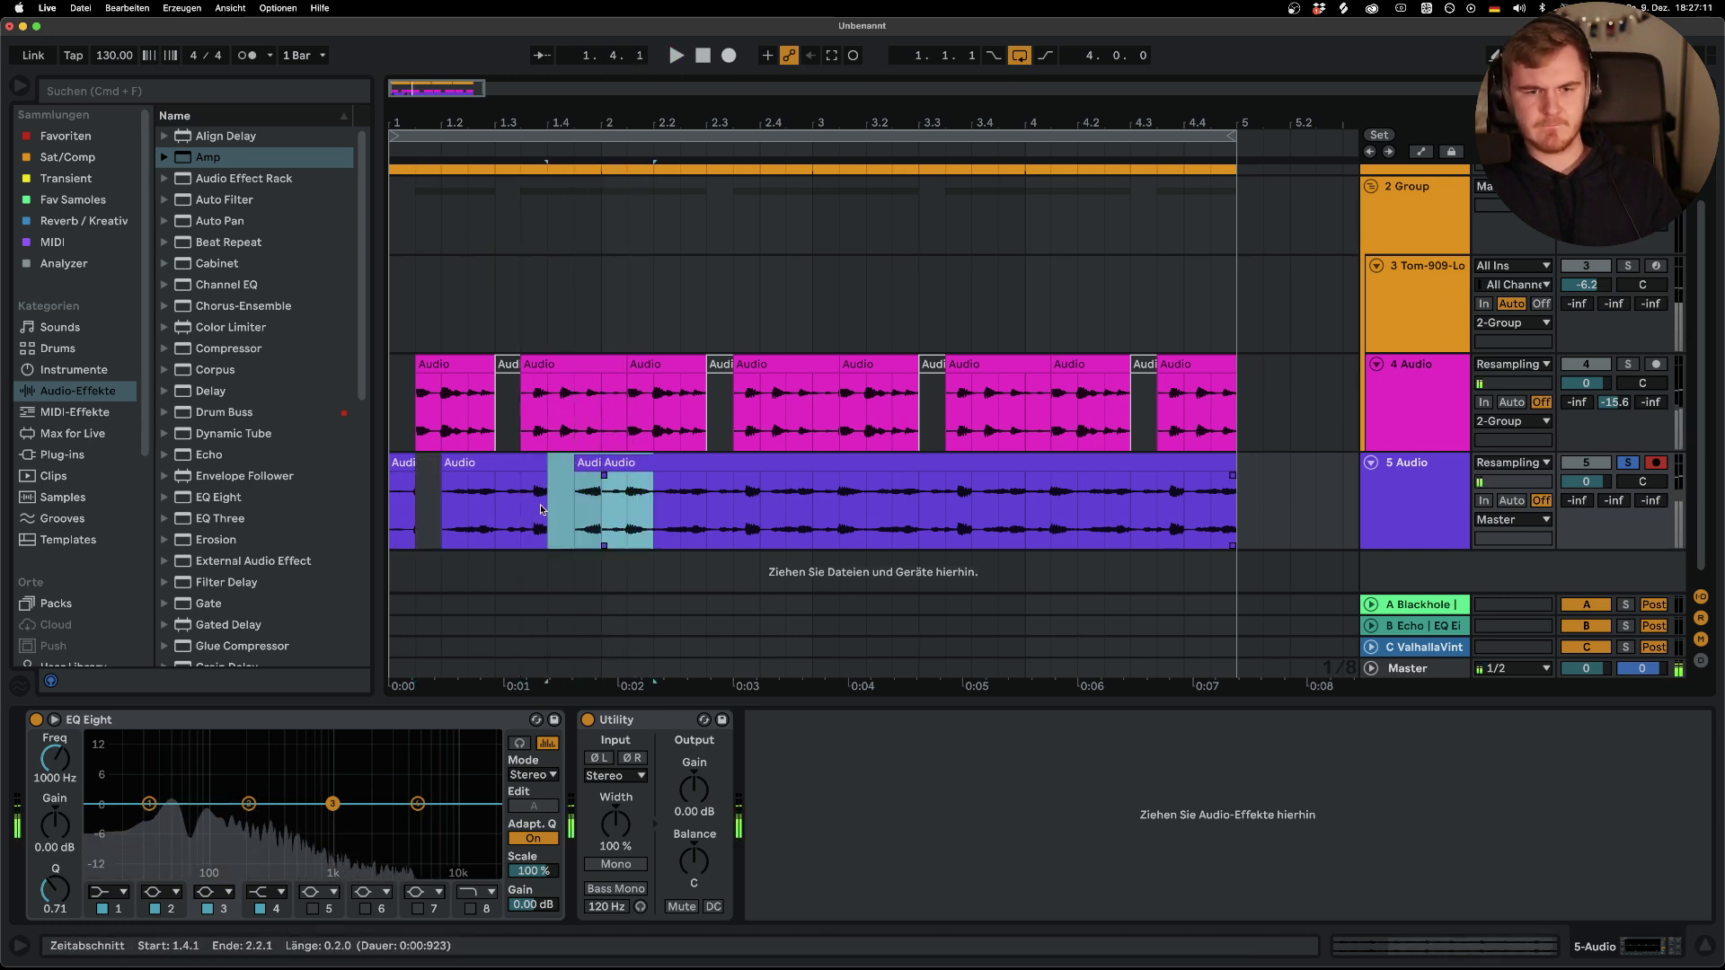
key("space")
left_click(613, 507)
key("Delete")
left_click_drag(1194, 488, 342, 465)
left_click(416, 494)
key("cmd+v")
Unsolo and activate track 5, leave track 4 Audio deactivated, and play the short section from 1.1.1
left_click(1599, 365)
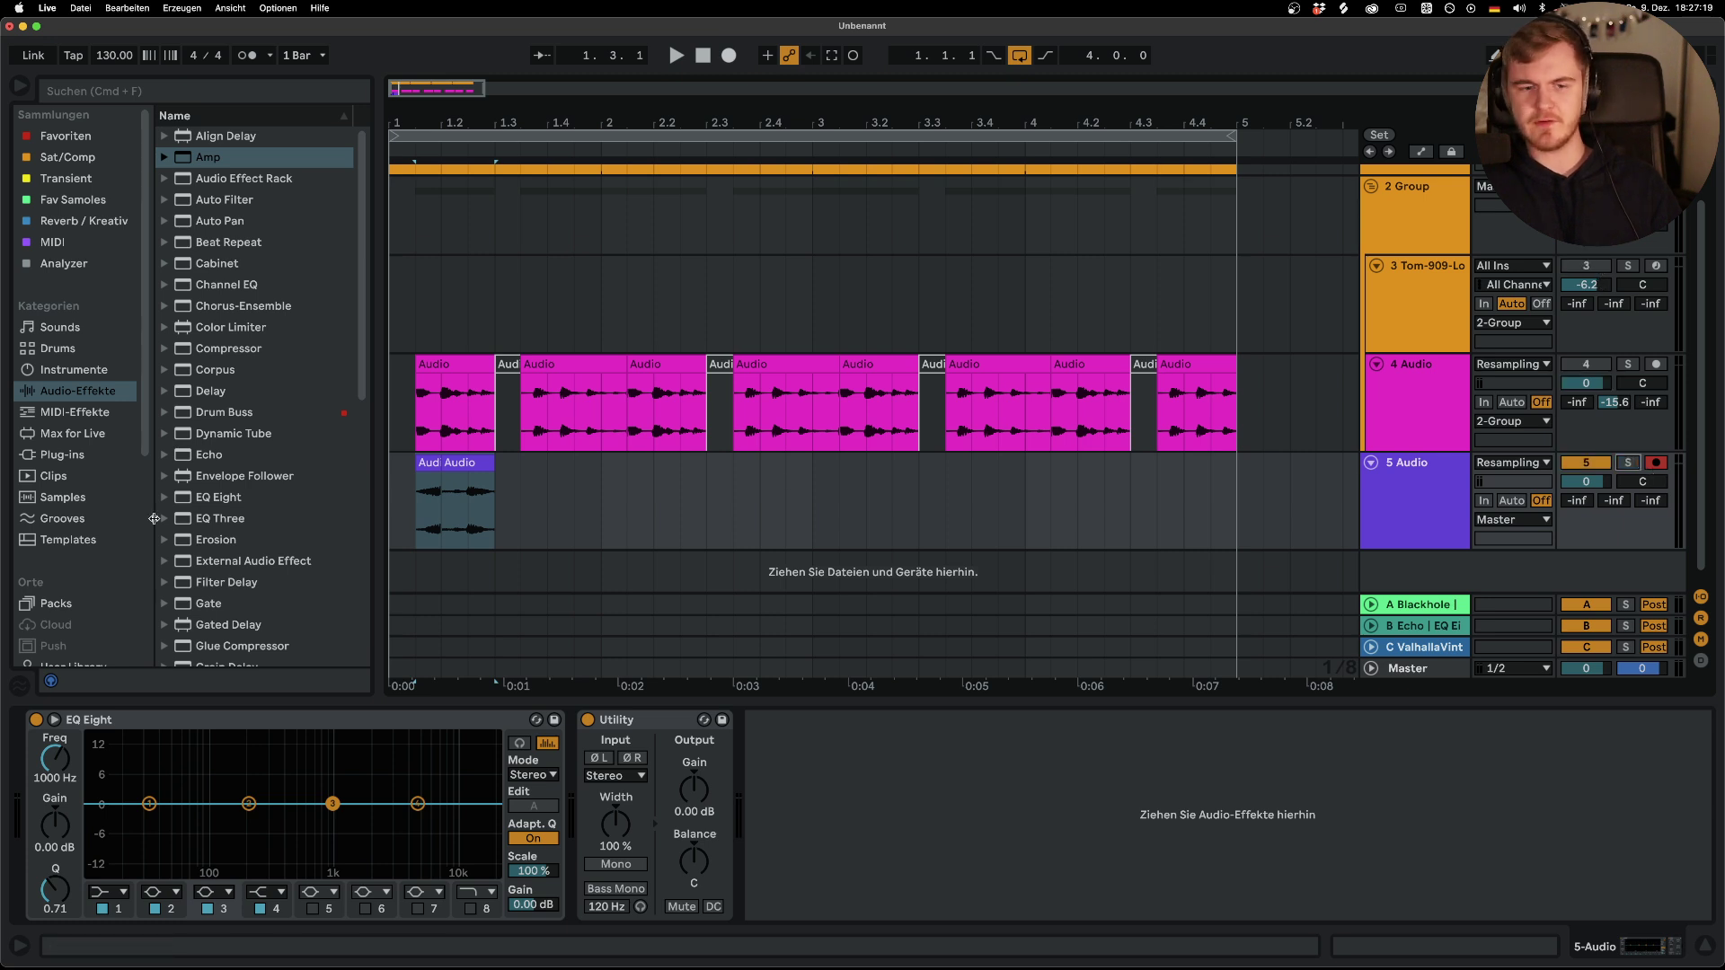
left_click(396, 527)
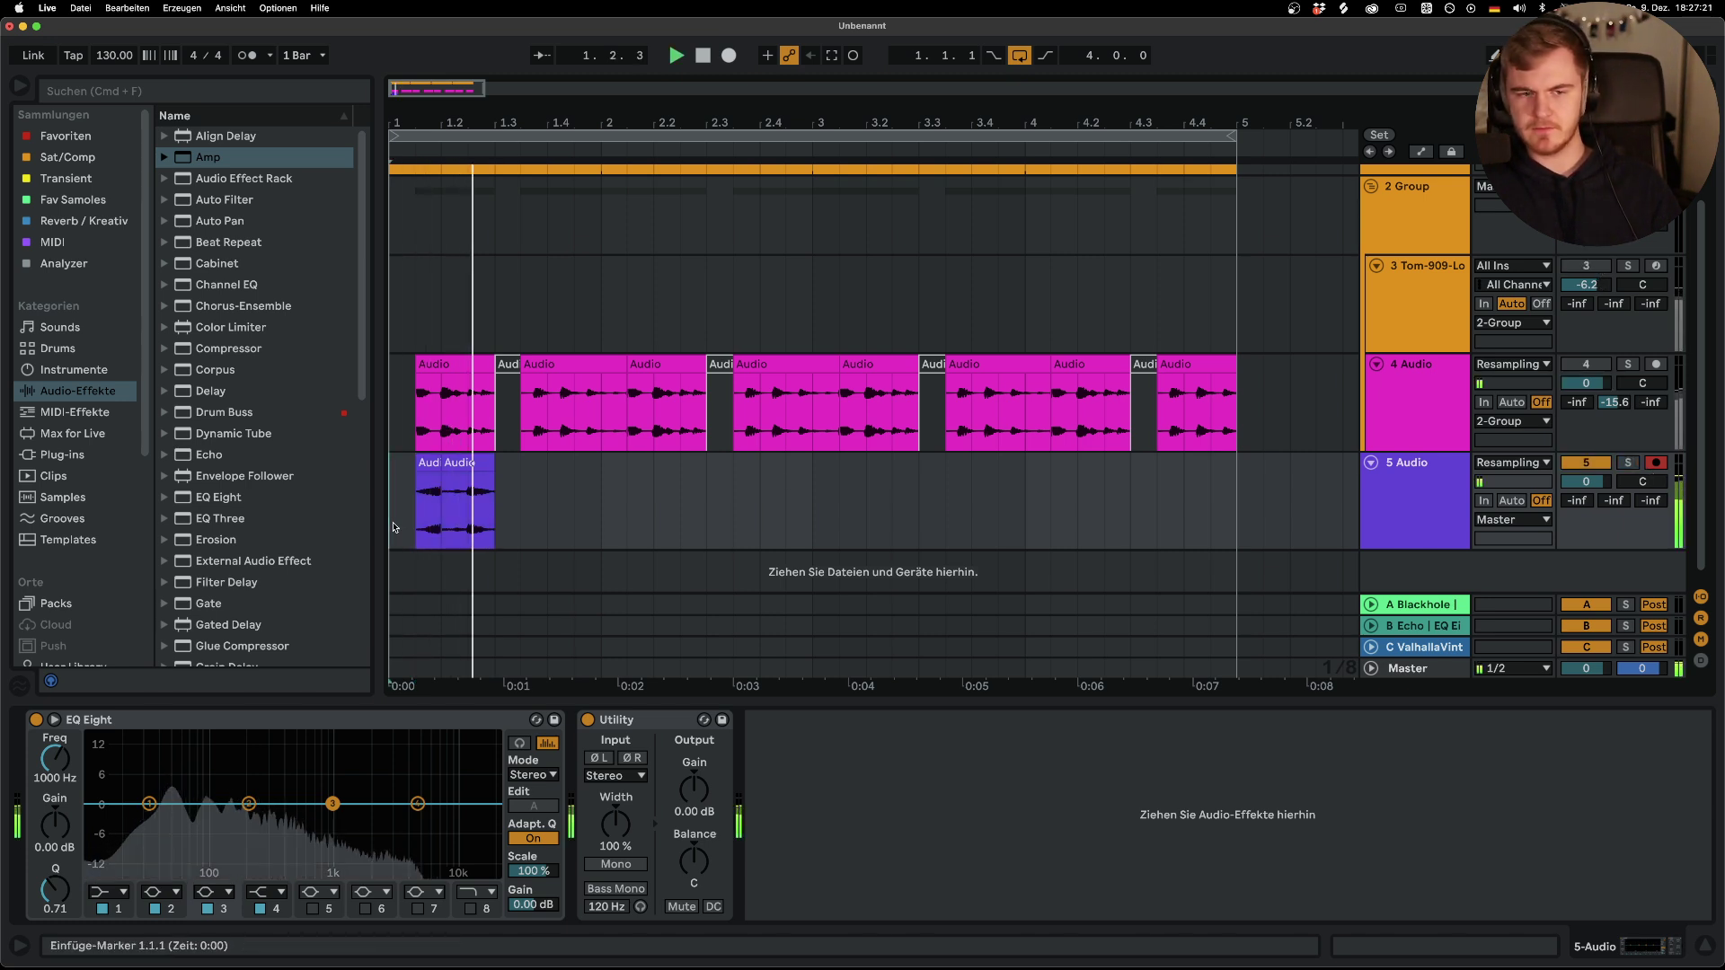
scroll(409, 486, "up", 2)
scroll(409, 486, "up", 1)
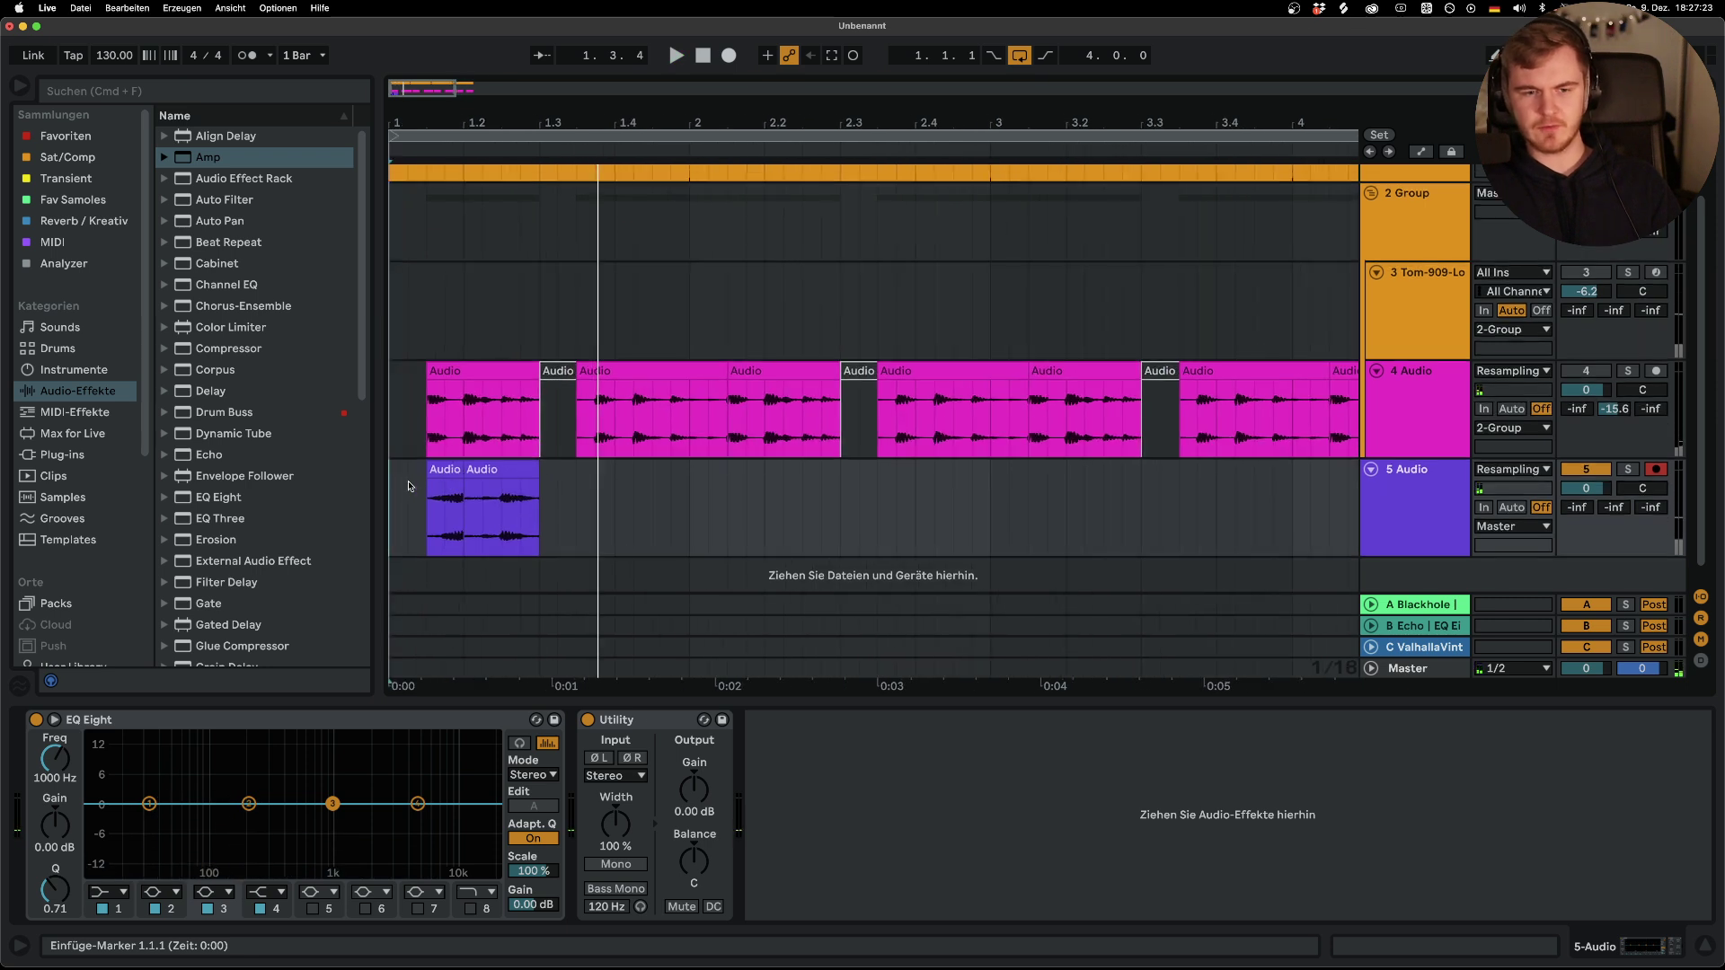
Duplicate the section from 1.1.1 to 1.3.1 on track 5 repeatedly until it fills the loop to 5.1.1
left_click_drag(393, 503, 548, 524)
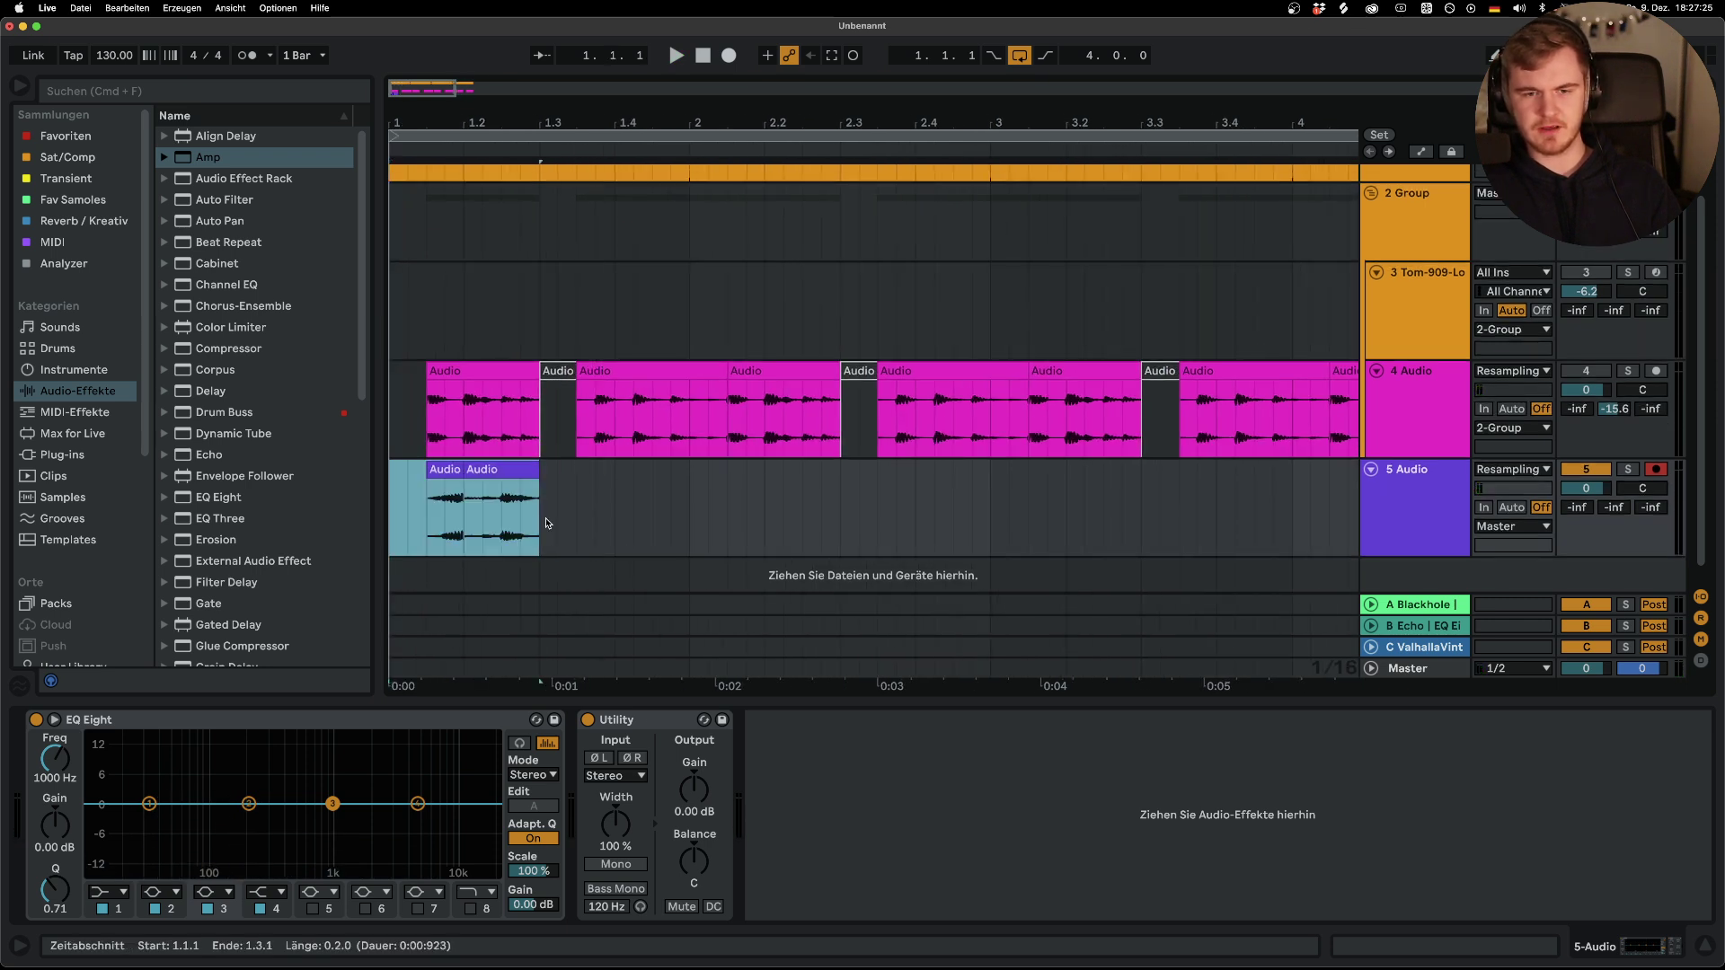
key("super+d")
key("super+d")
key("super+d")
key("super+d")
key("super+d")
key("space")
key("super+d")
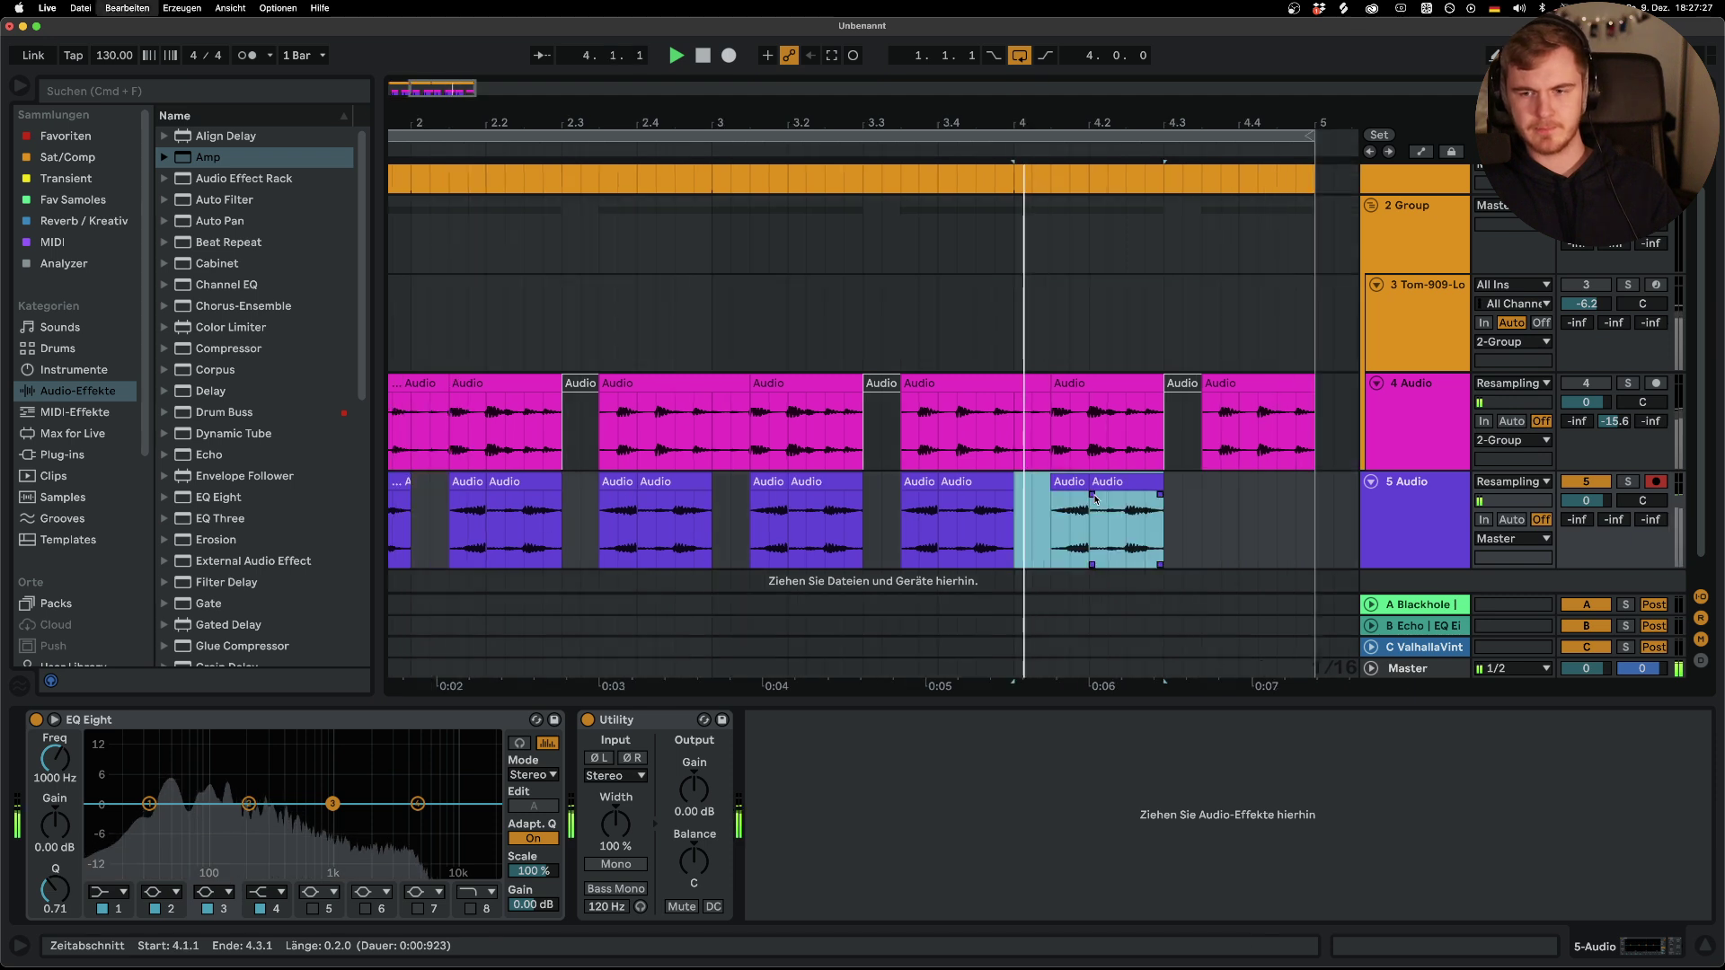
key("super+d")
key("minus")
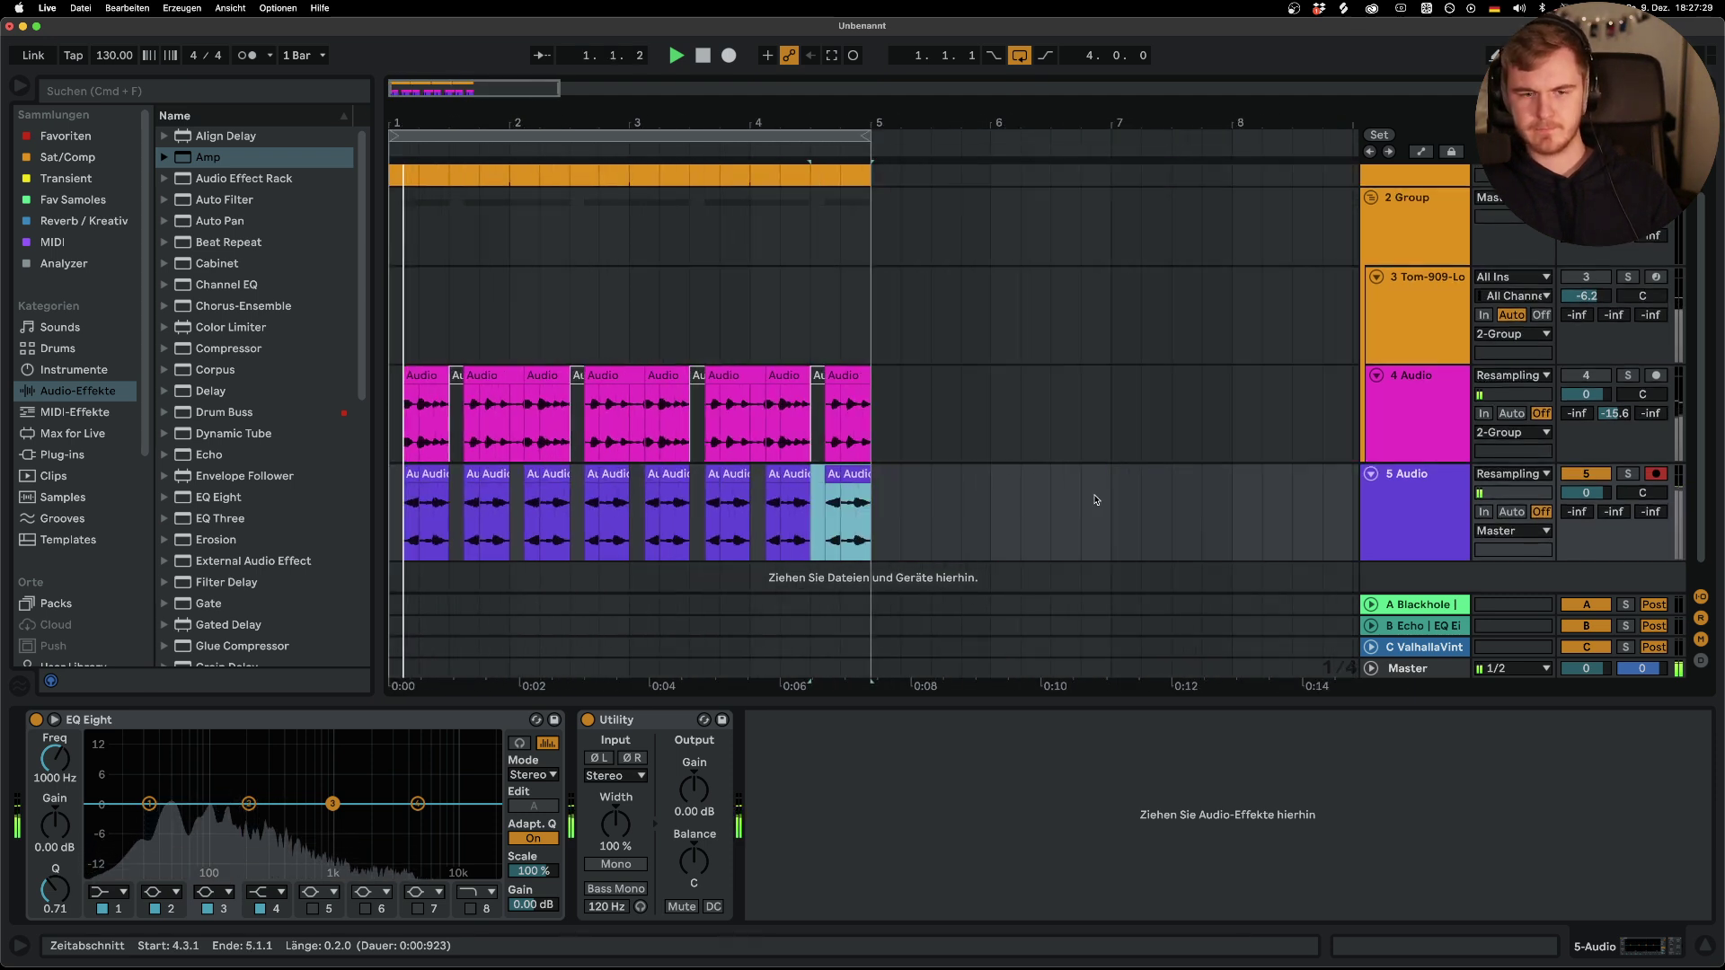
Play the loop from the start and reactivate the Tom-909 track
key("plus")
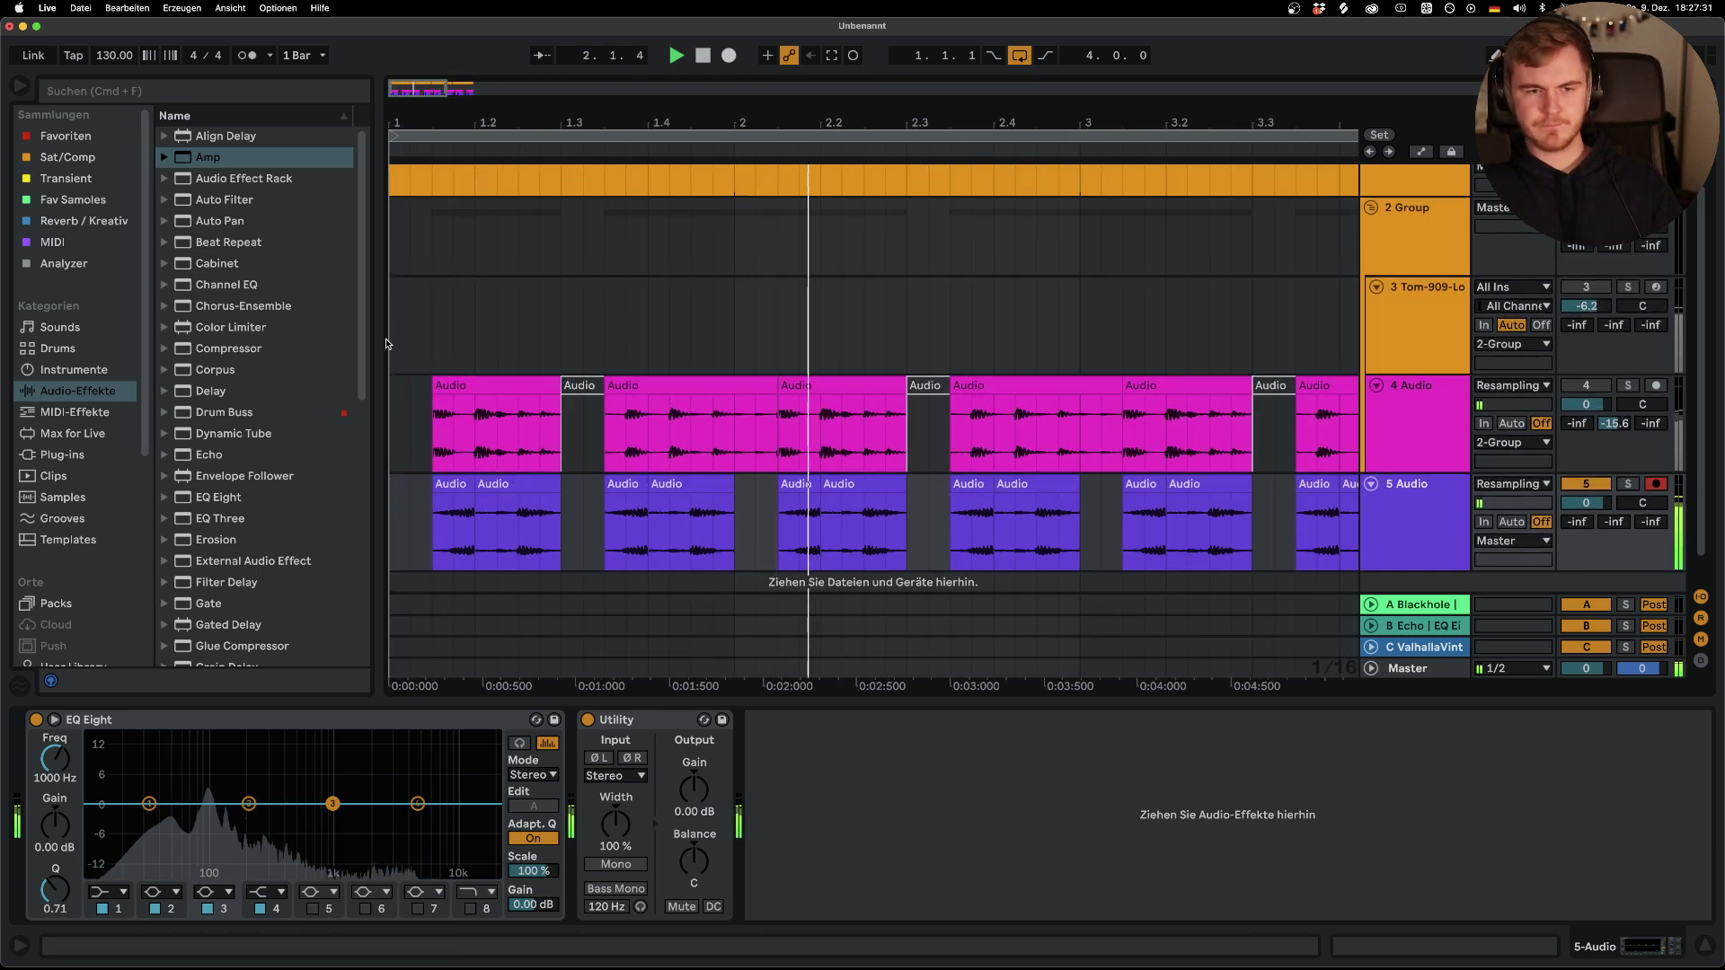
left_click(392, 344)
left_click(1574, 290)
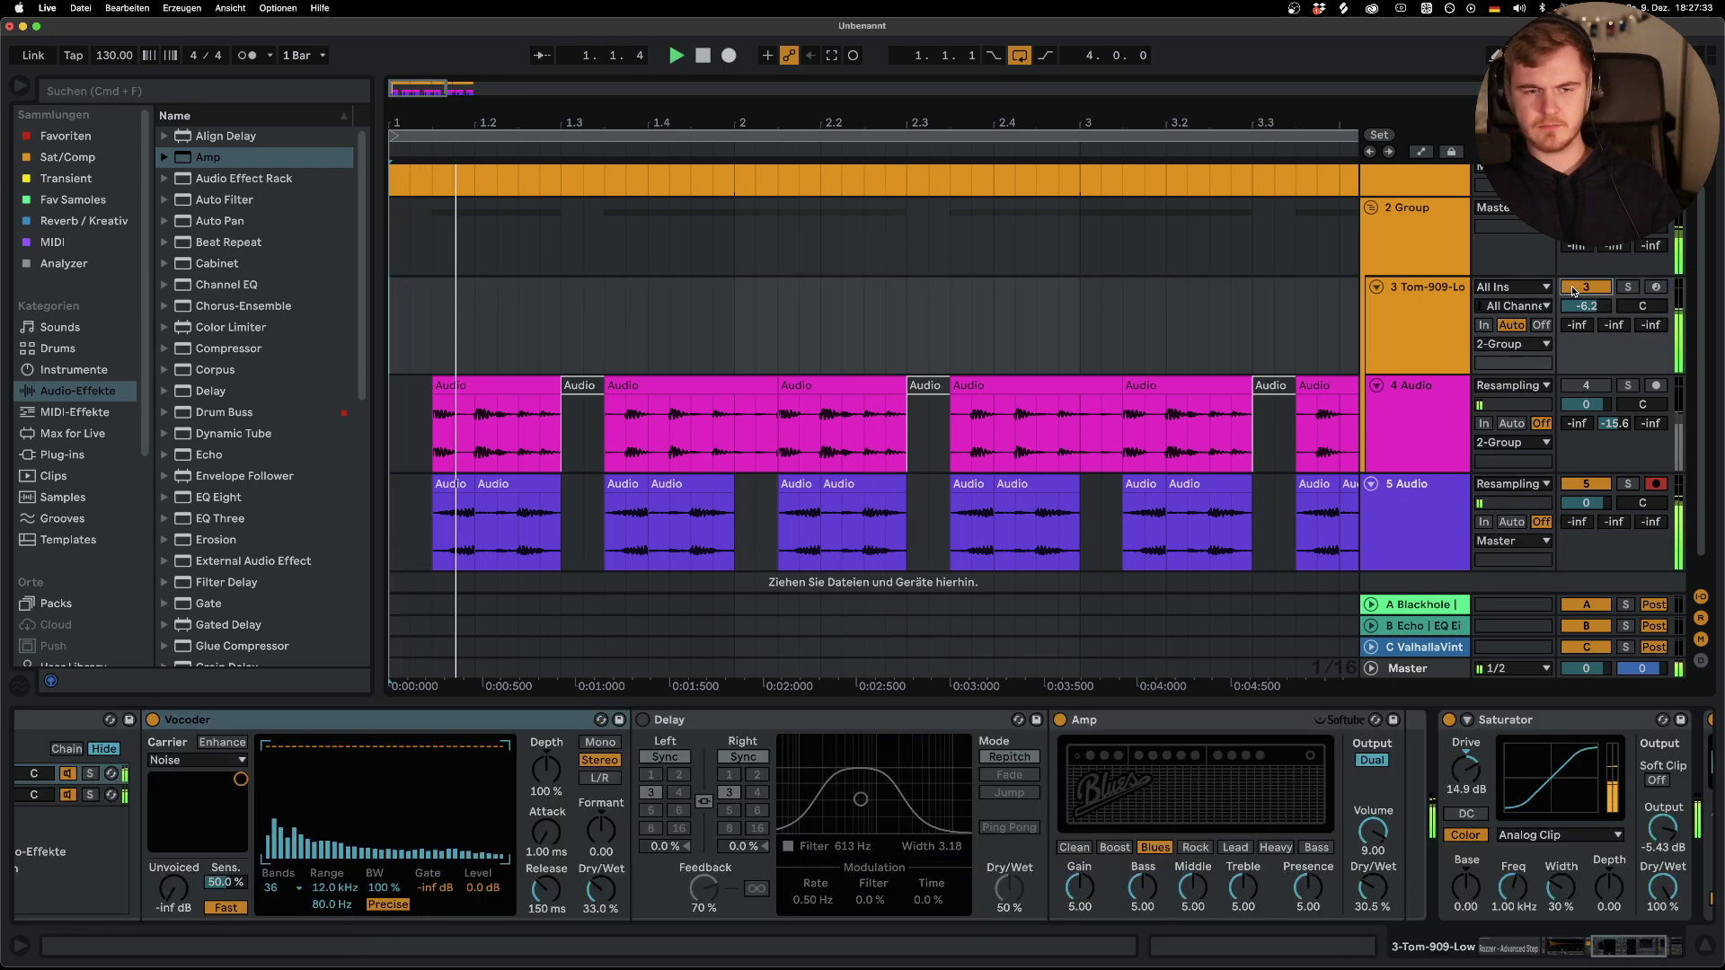
key("space")
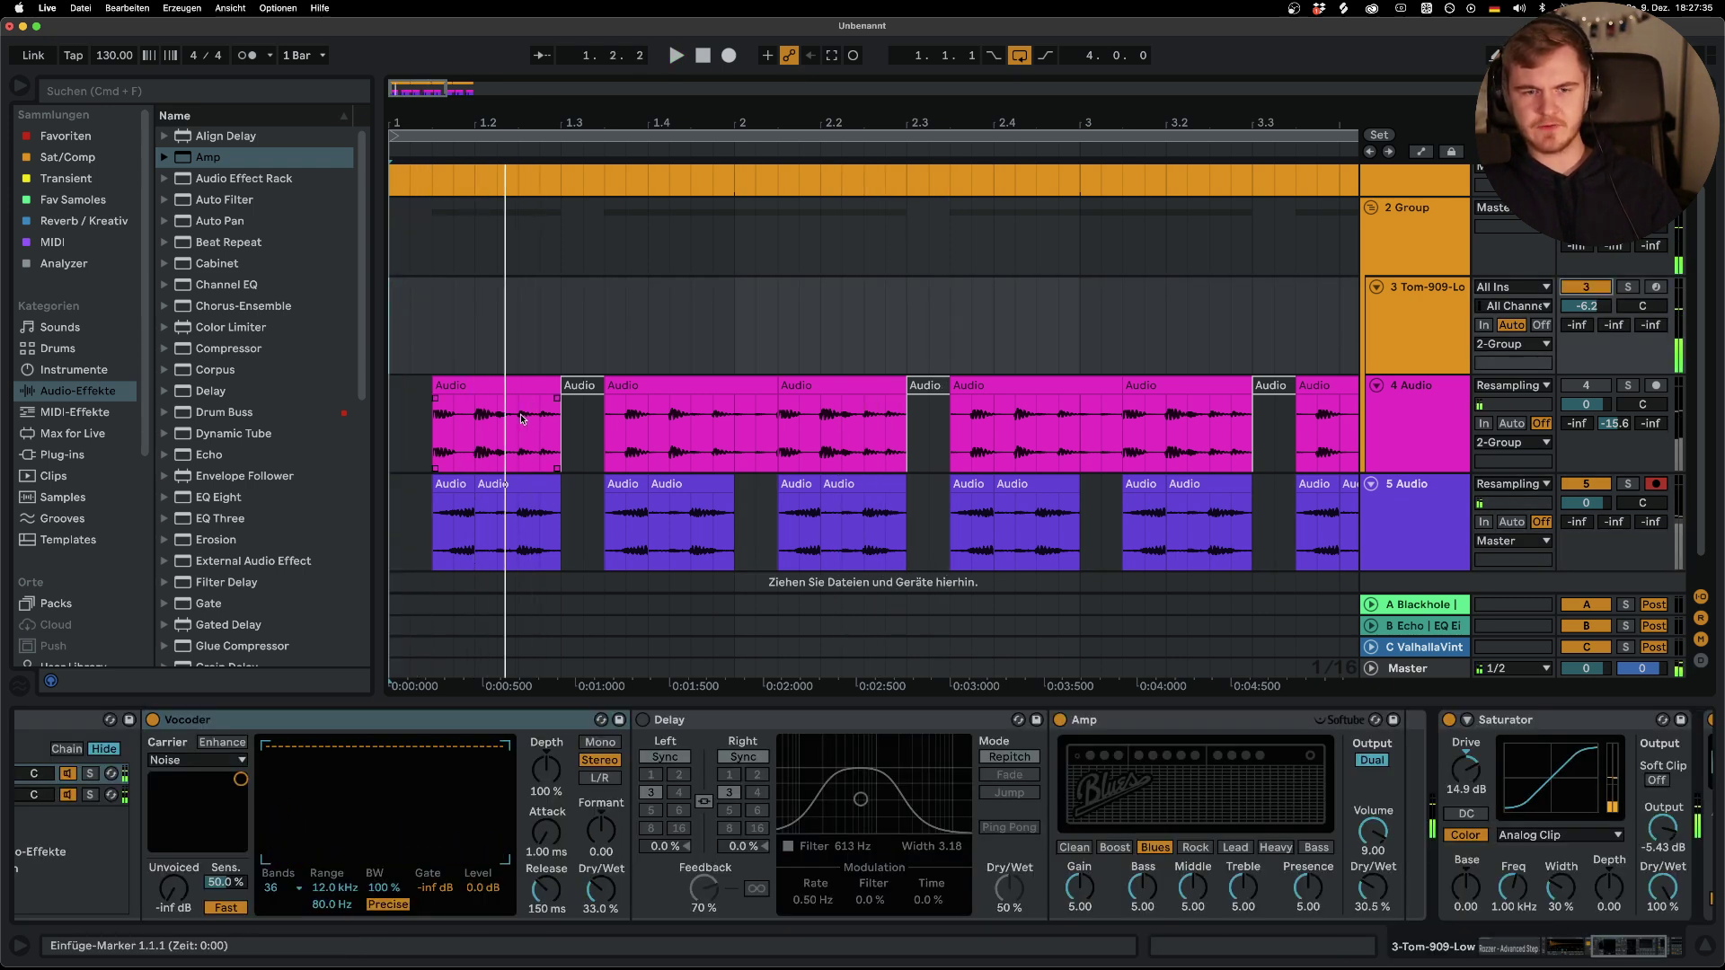
Copy the slice from 1.2.3 to 1.3.1 on track 4 Audio into the gap at 1.1.1 on track 5
left_click_drag(522, 422, 556, 428)
key("ctrl+c")
left_click(395, 535)
key("ctrl+v")
key("space")
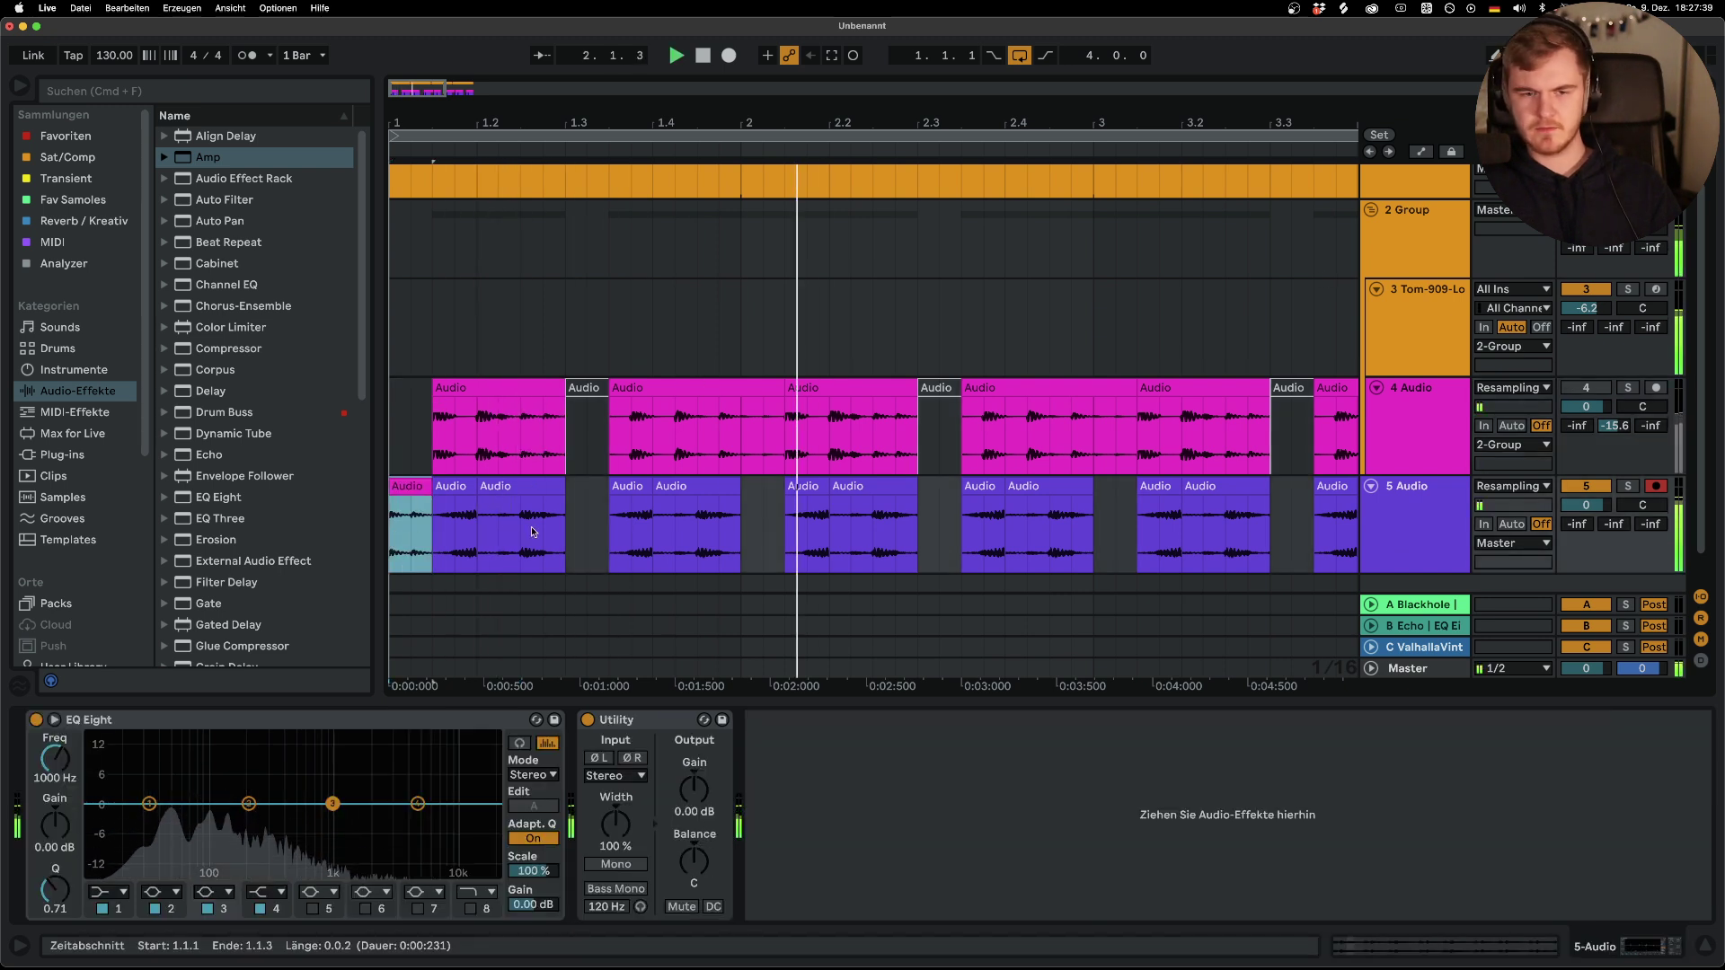
Repeat the completed section from 1.1.1 to 1.3.1 along track 5 up to 5.1.1, replacing the existing copies
left_click(564, 526, "shift")
key("super+d")
key("super+d")
key("super+d")
key("super+d")
key("super+d")
key("super+d")
scroll(945, 565, "down", 5)
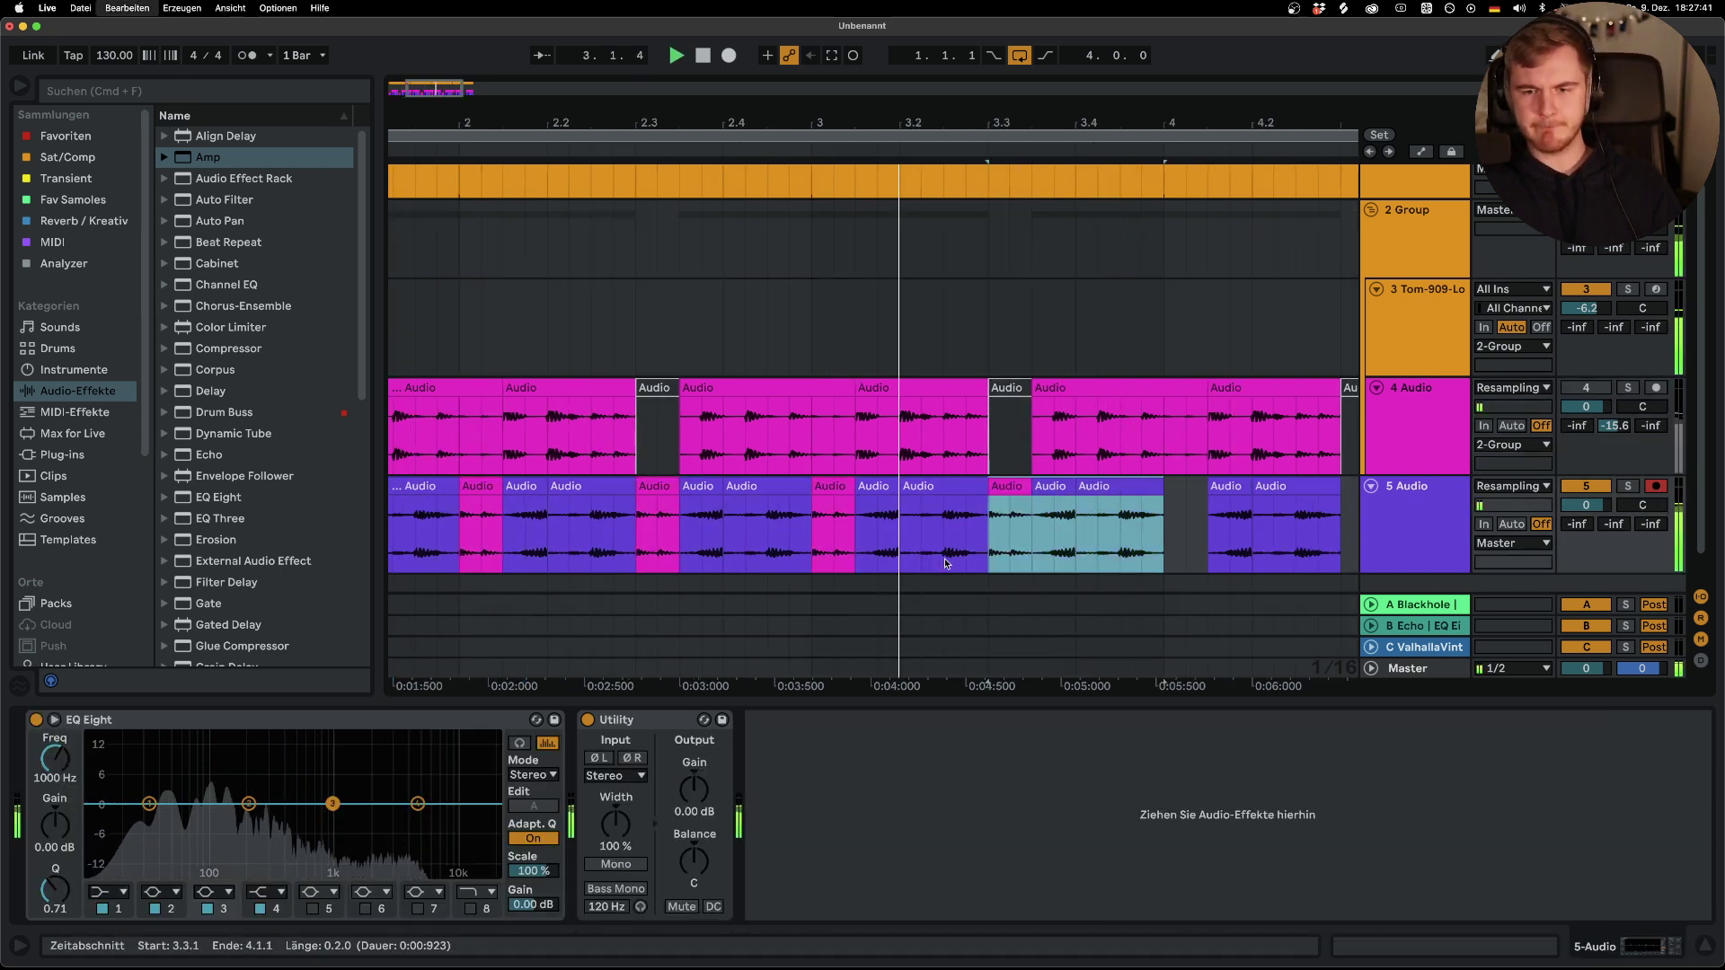
key("super+d")
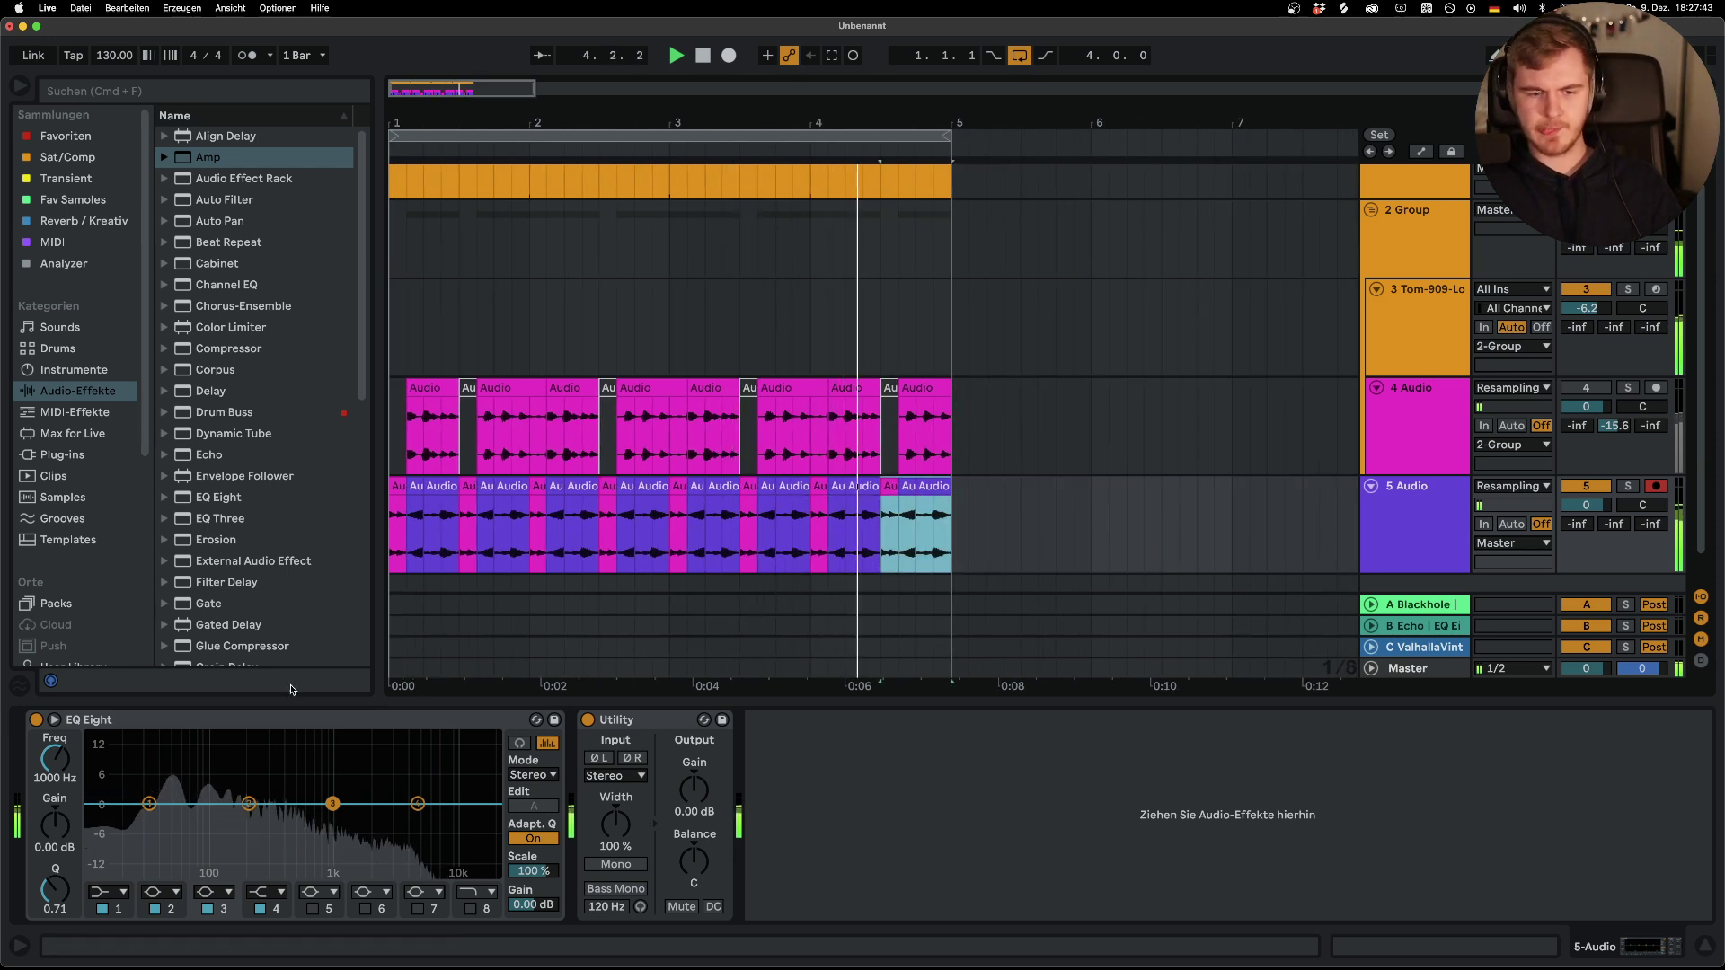
Enable band 8 of track 5's EQ Eight as a high cut at 2.15 kHz
left_click(470, 910)
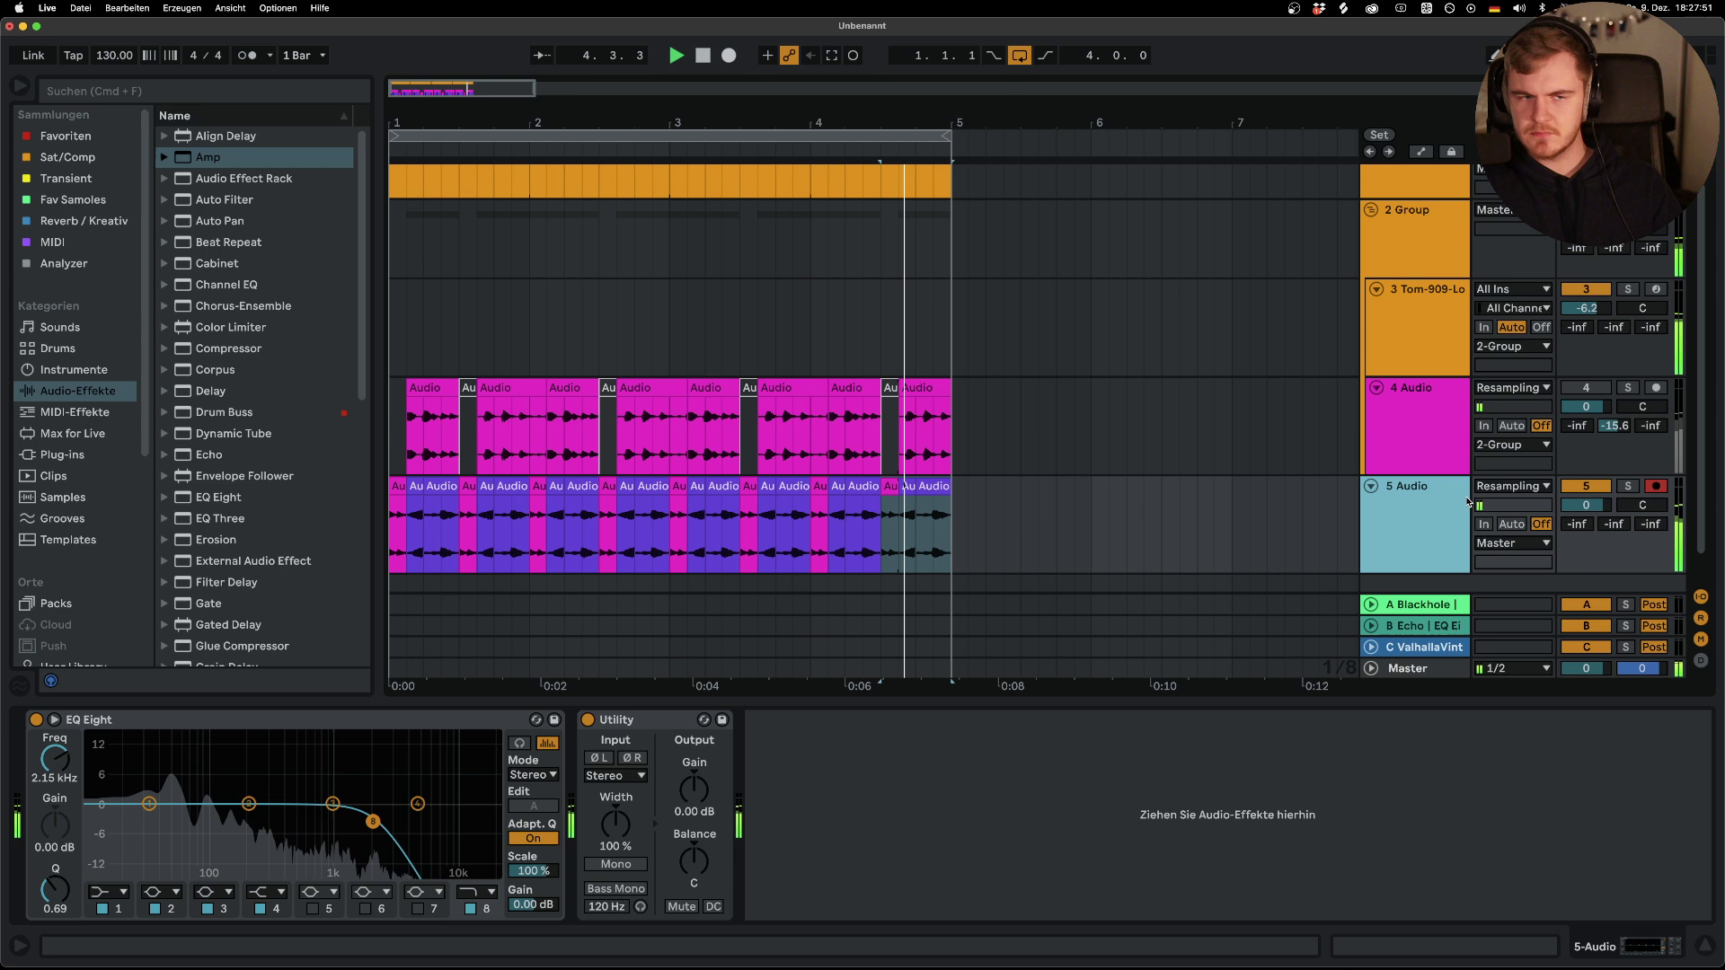
double_click(206, 158)
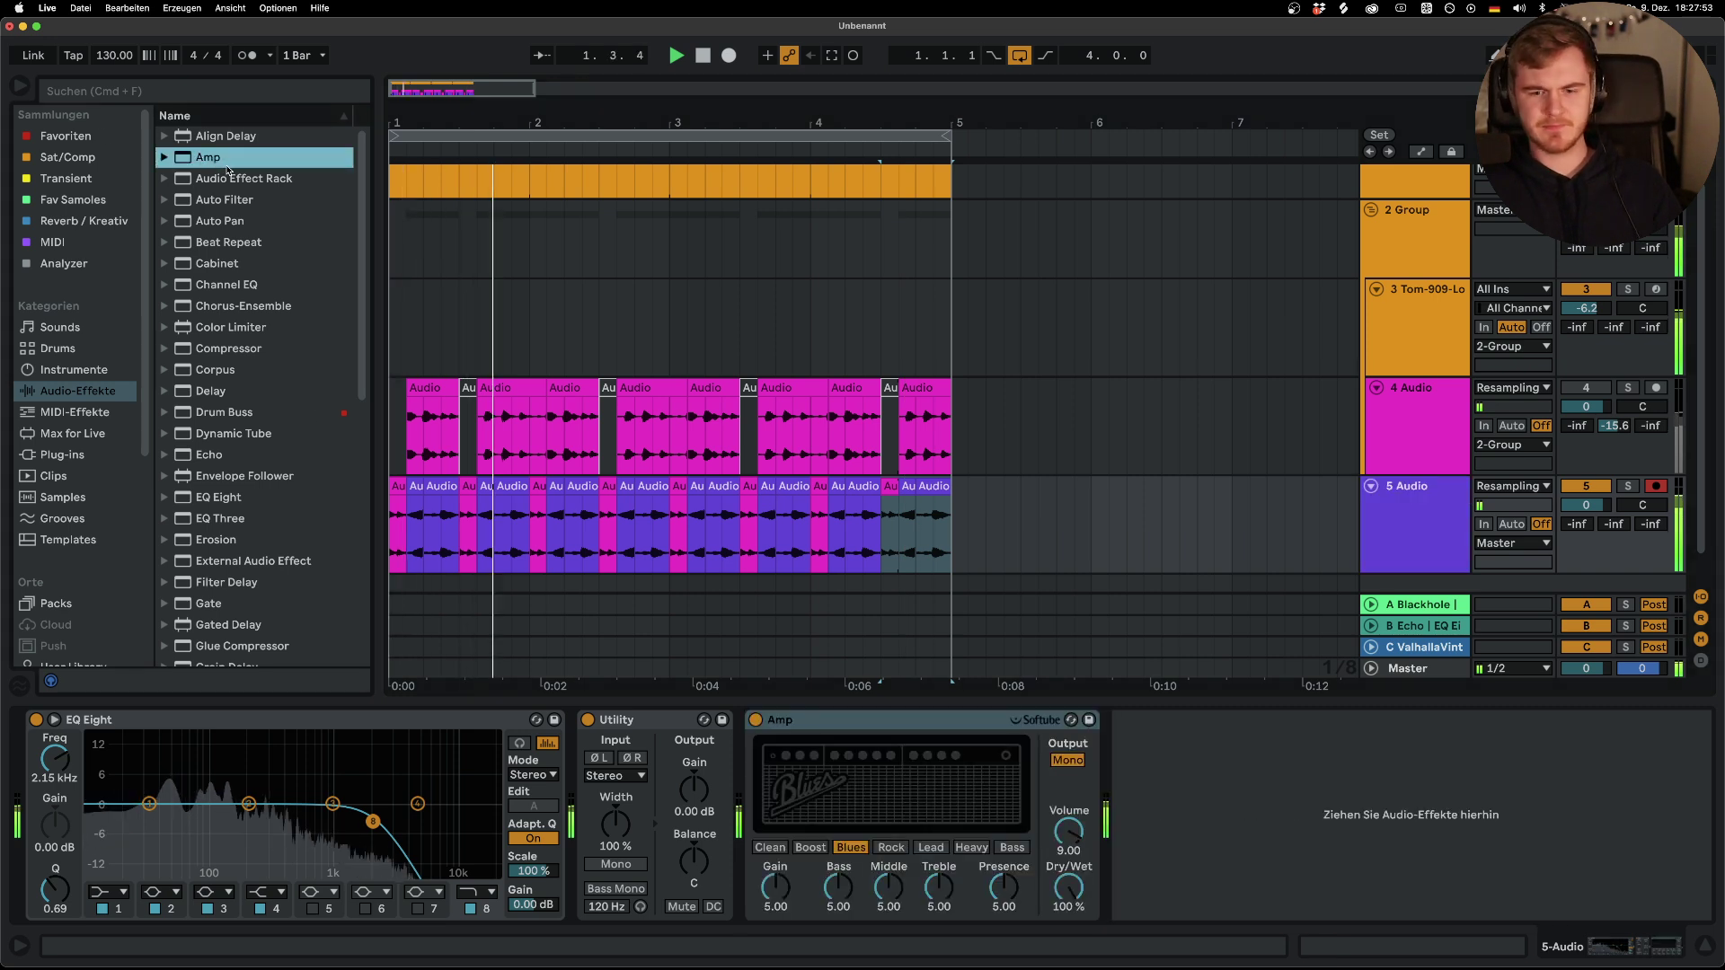
left_click(1067, 760)
left_click_drag(1068, 888, 1069, 935)
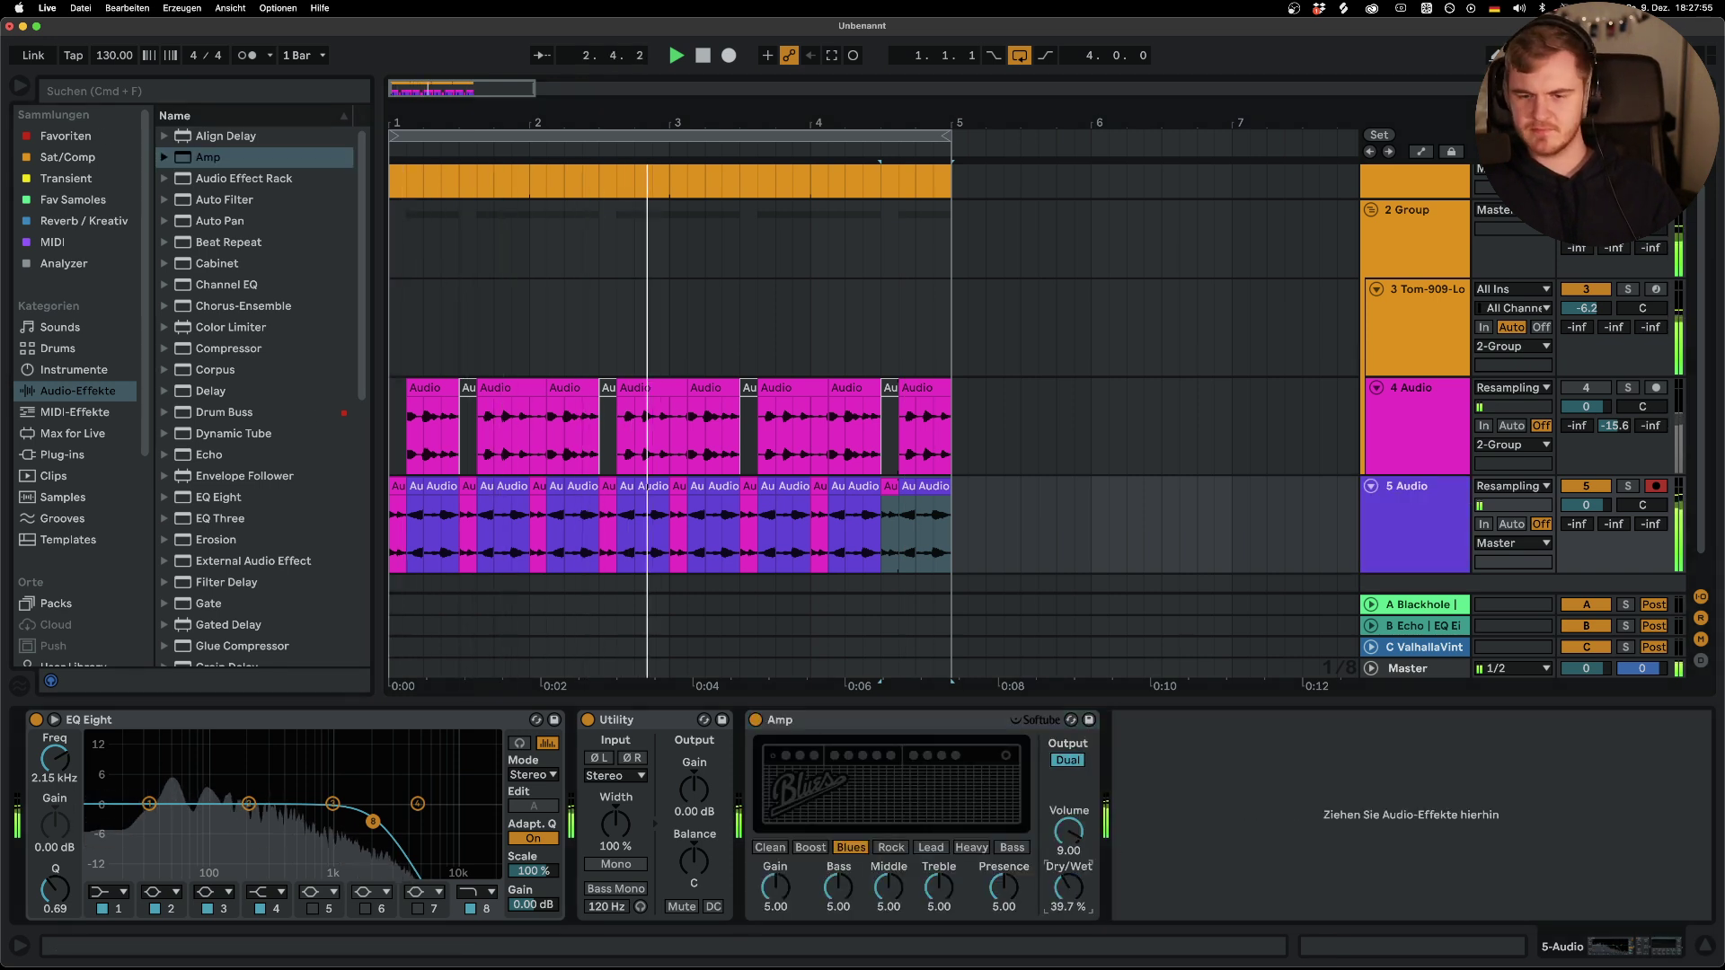
left_click(863, 720)
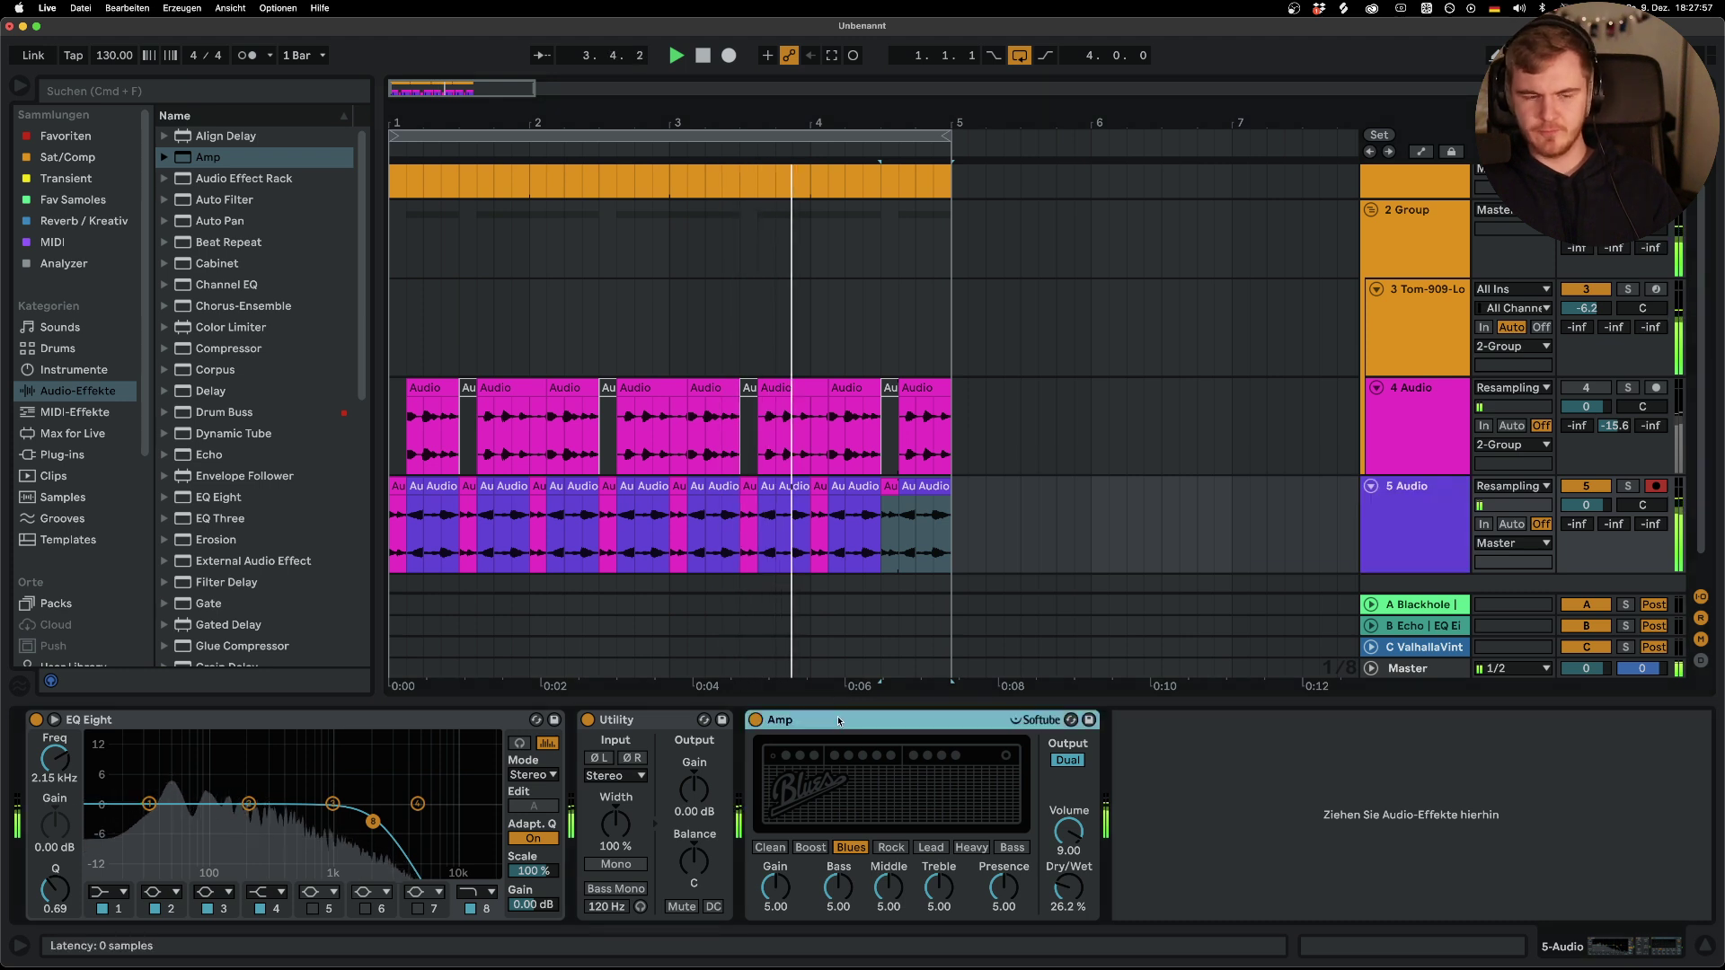
key("Delete")
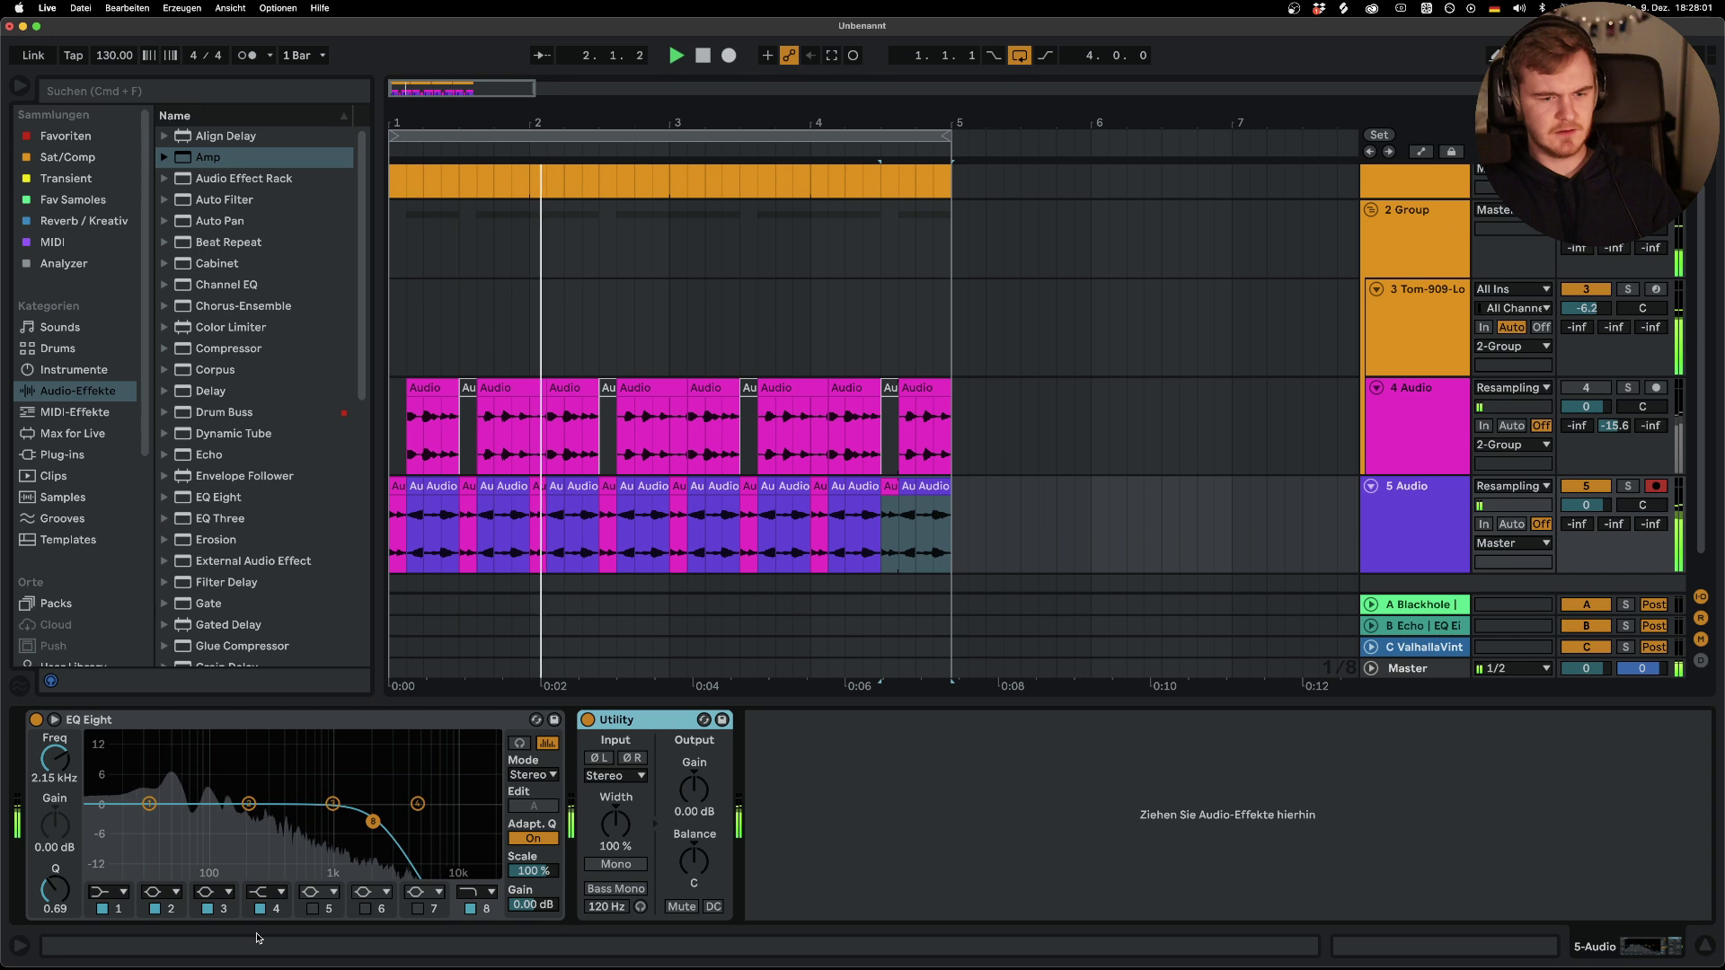
Add an Auto Filter after the Utility on track 5 as a 12 dB notch at 647 Hz with 16 % resonance and LFO amount 13.8
left_click_drag(224, 200, 921, 836)
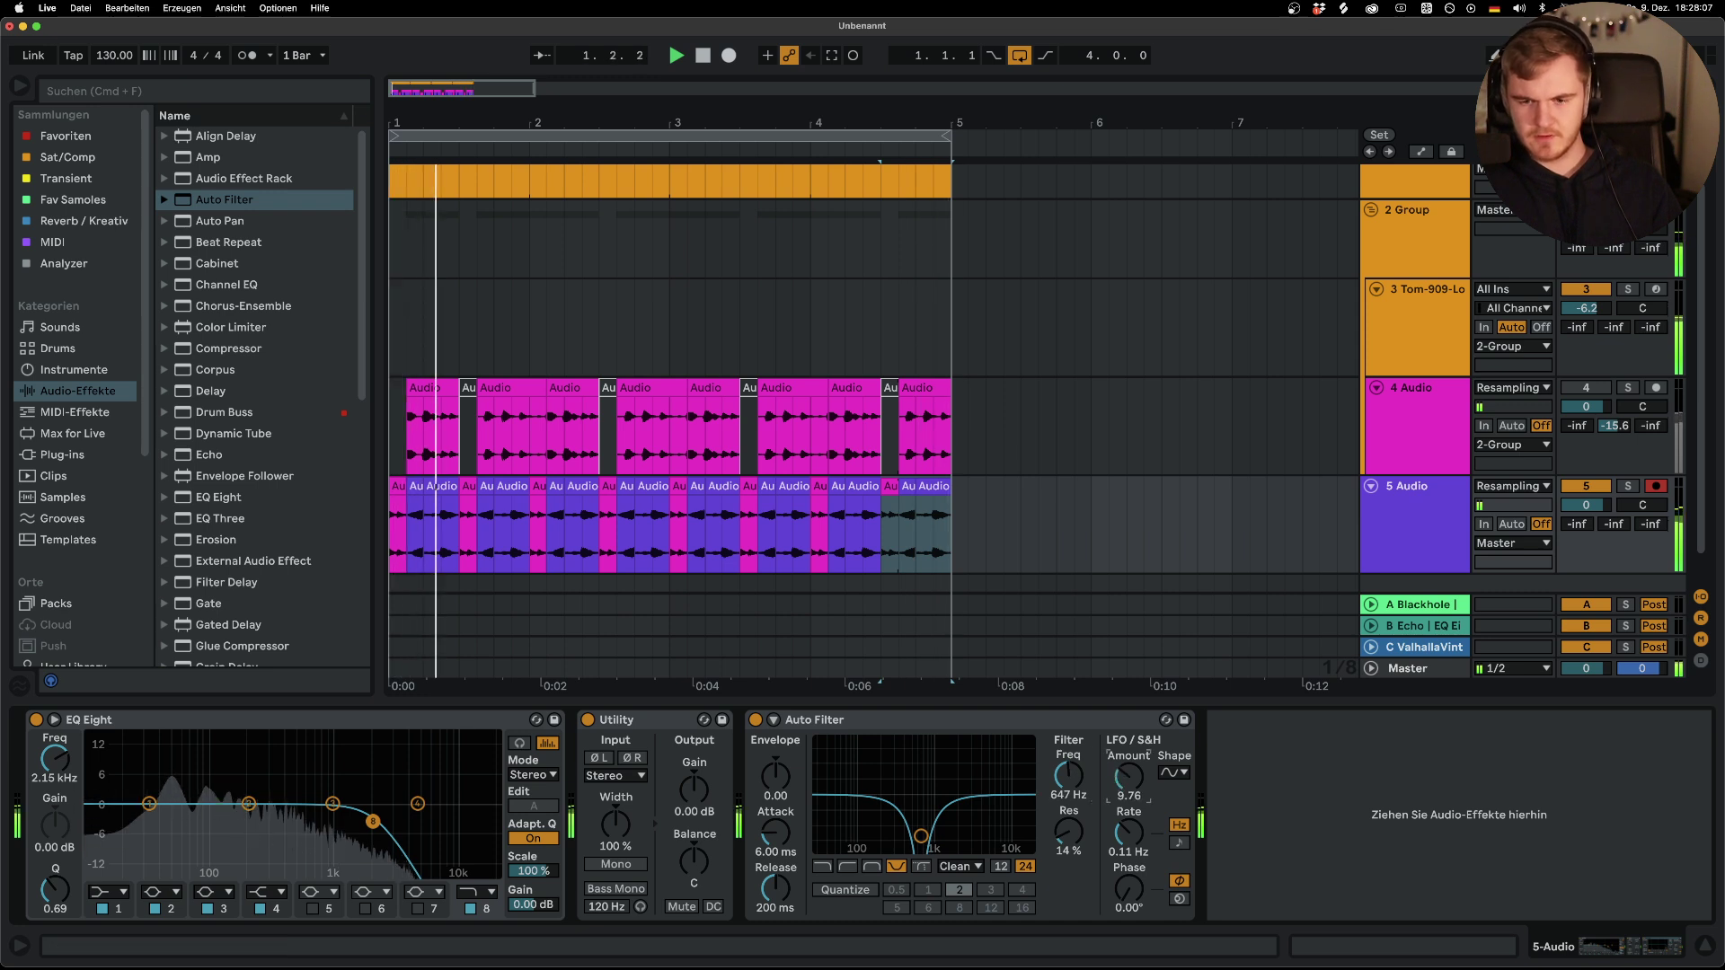
left_click(1000, 868)
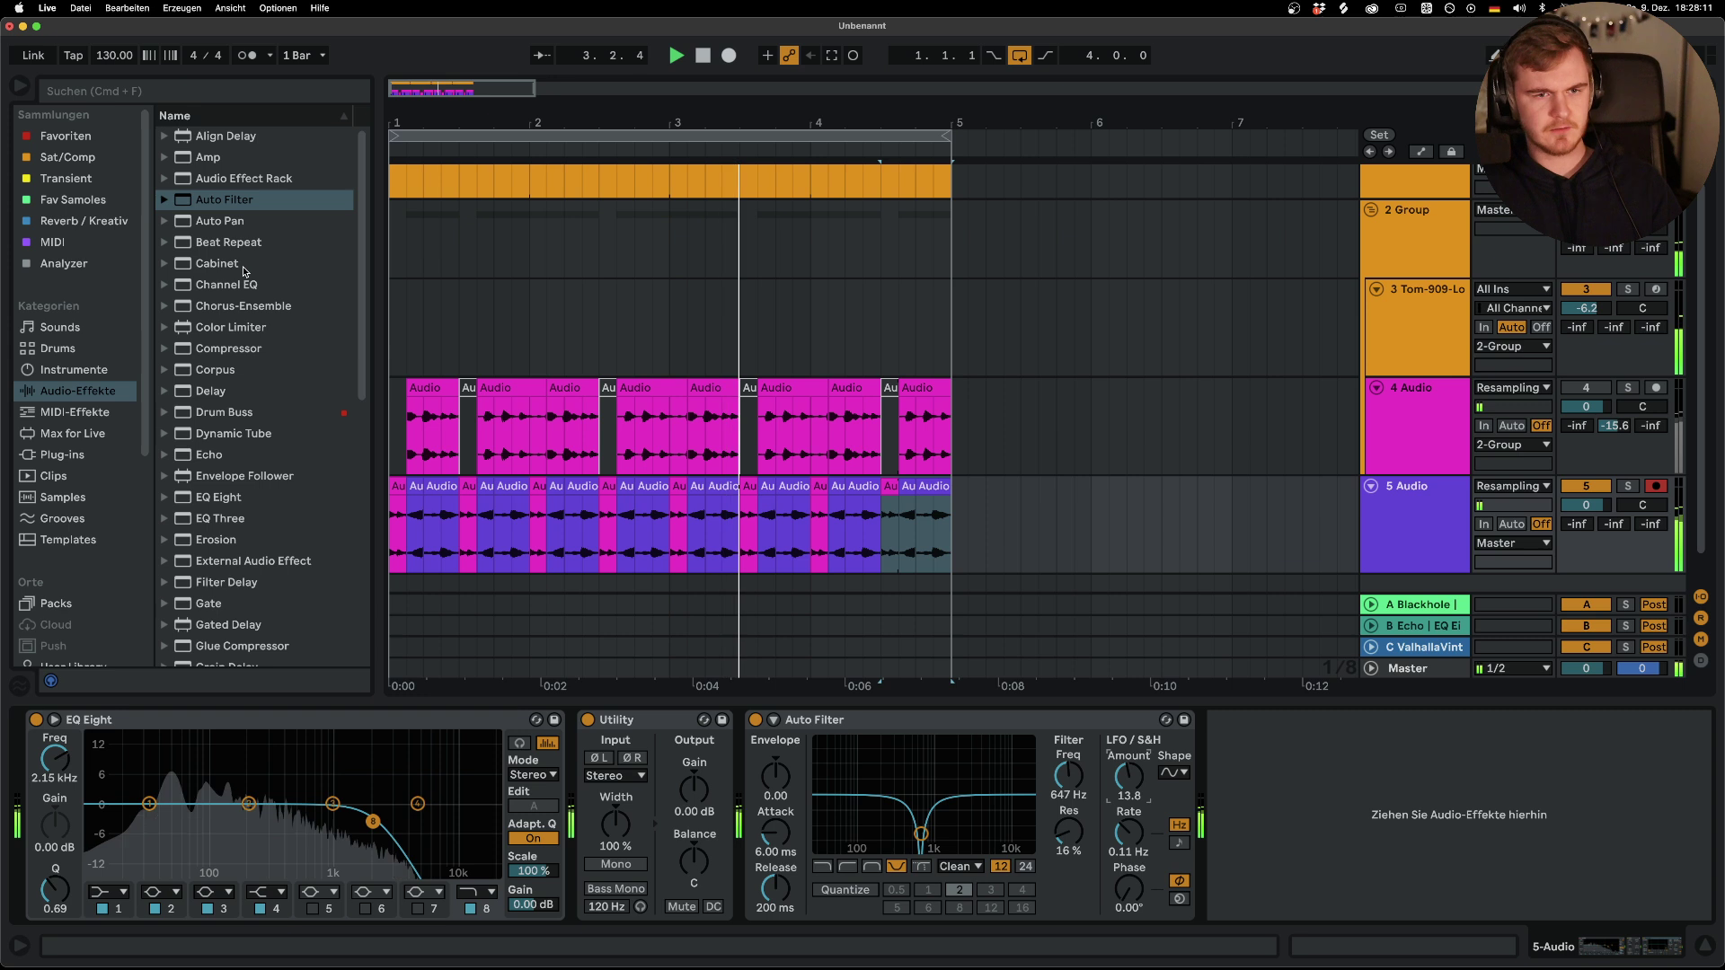
Try a Drum Buss at 29 % dry/wet after track 5's Auto Filter, and remove it
left_click_drag(226, 412, 1338, 828)
left_click_drag(1303, 759, 1304, 761)
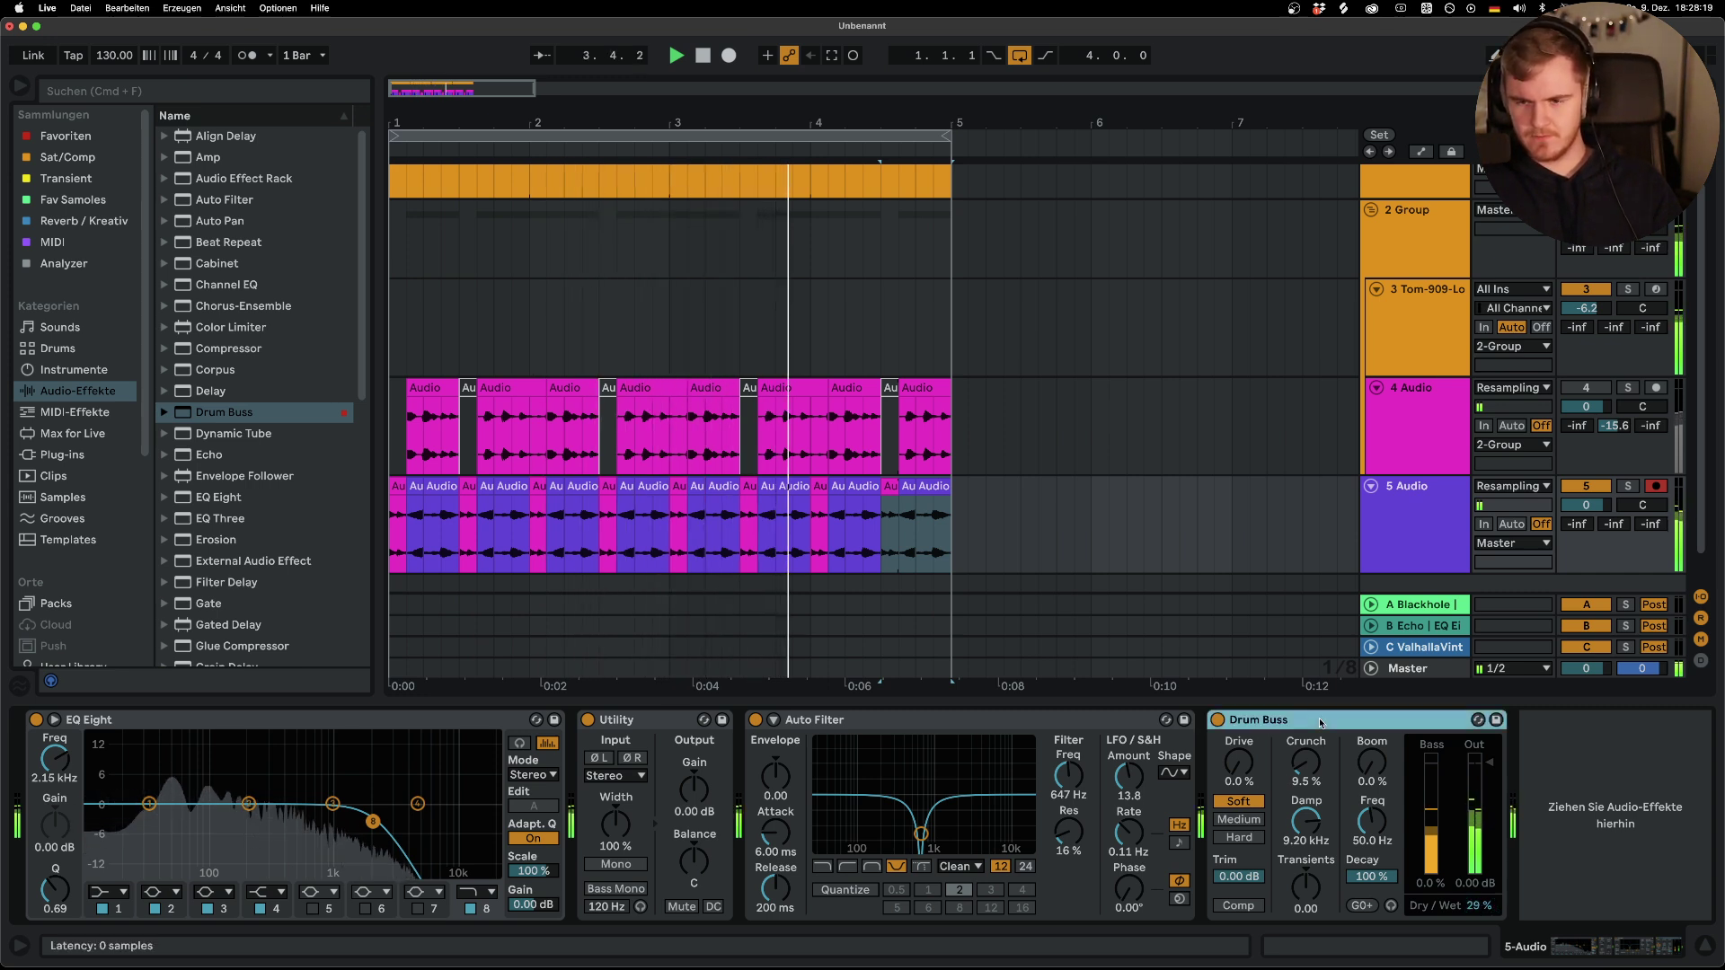
left_click(1258, 720)
key("Delete")
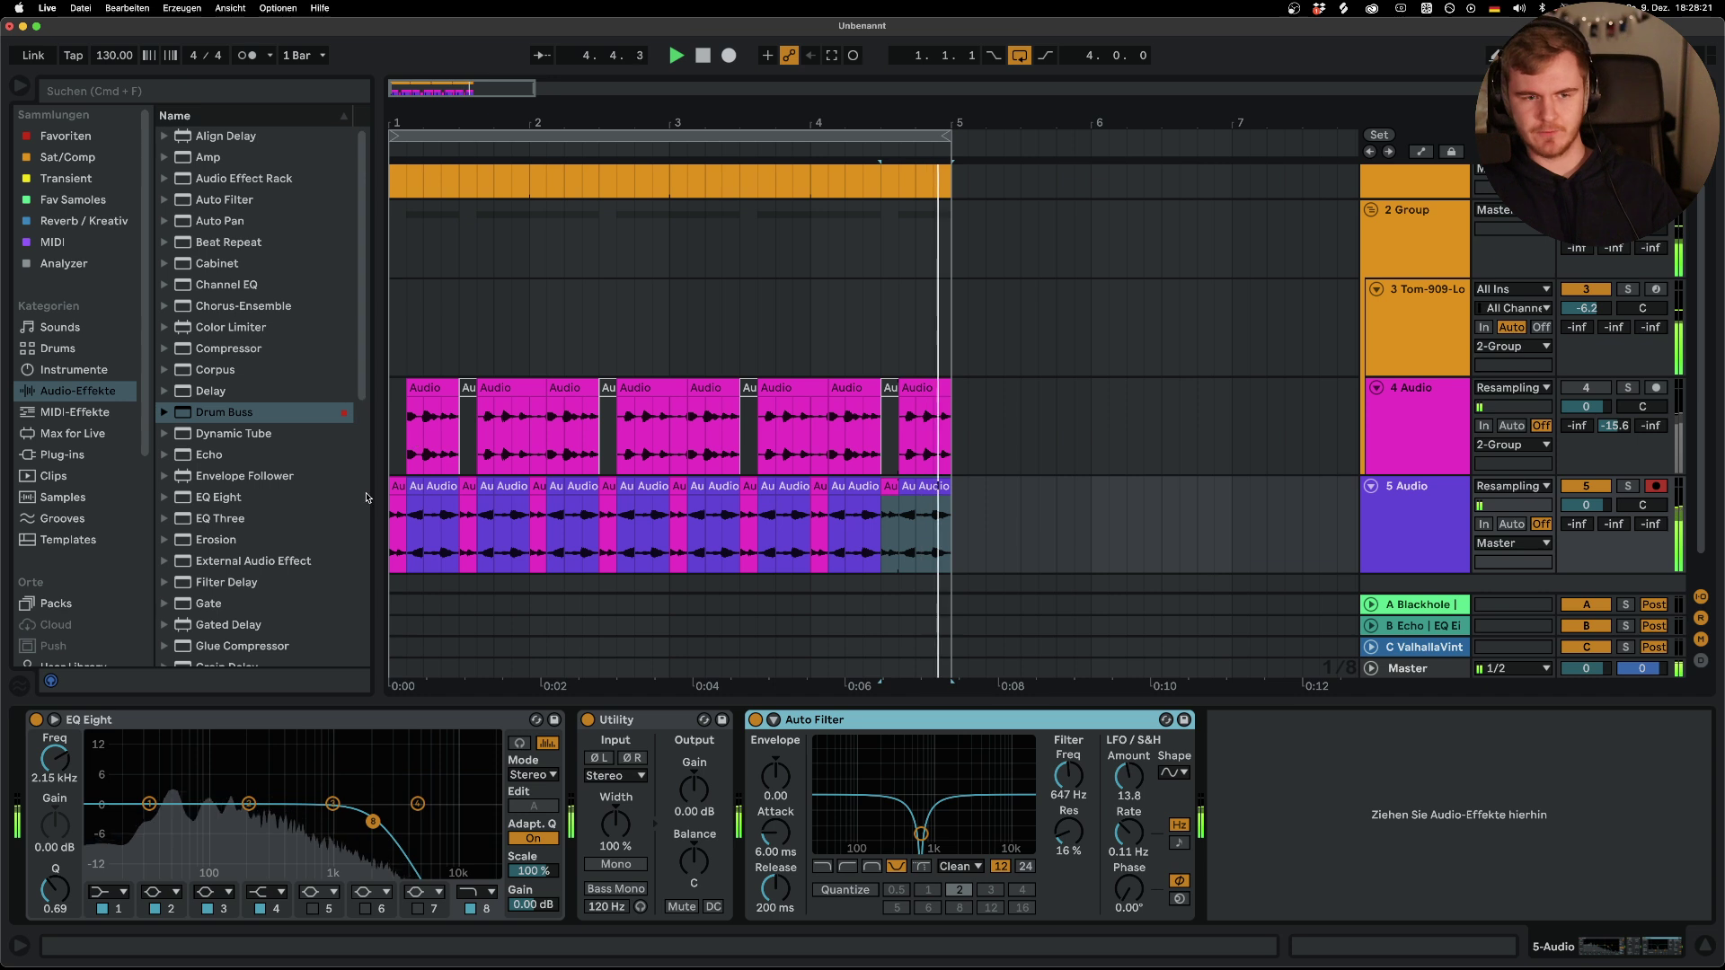
Add a Delay after the Auto Filter on track 5 and set its dry/wet to 27 %
left_click_drag(211, 391, 1496, 907)
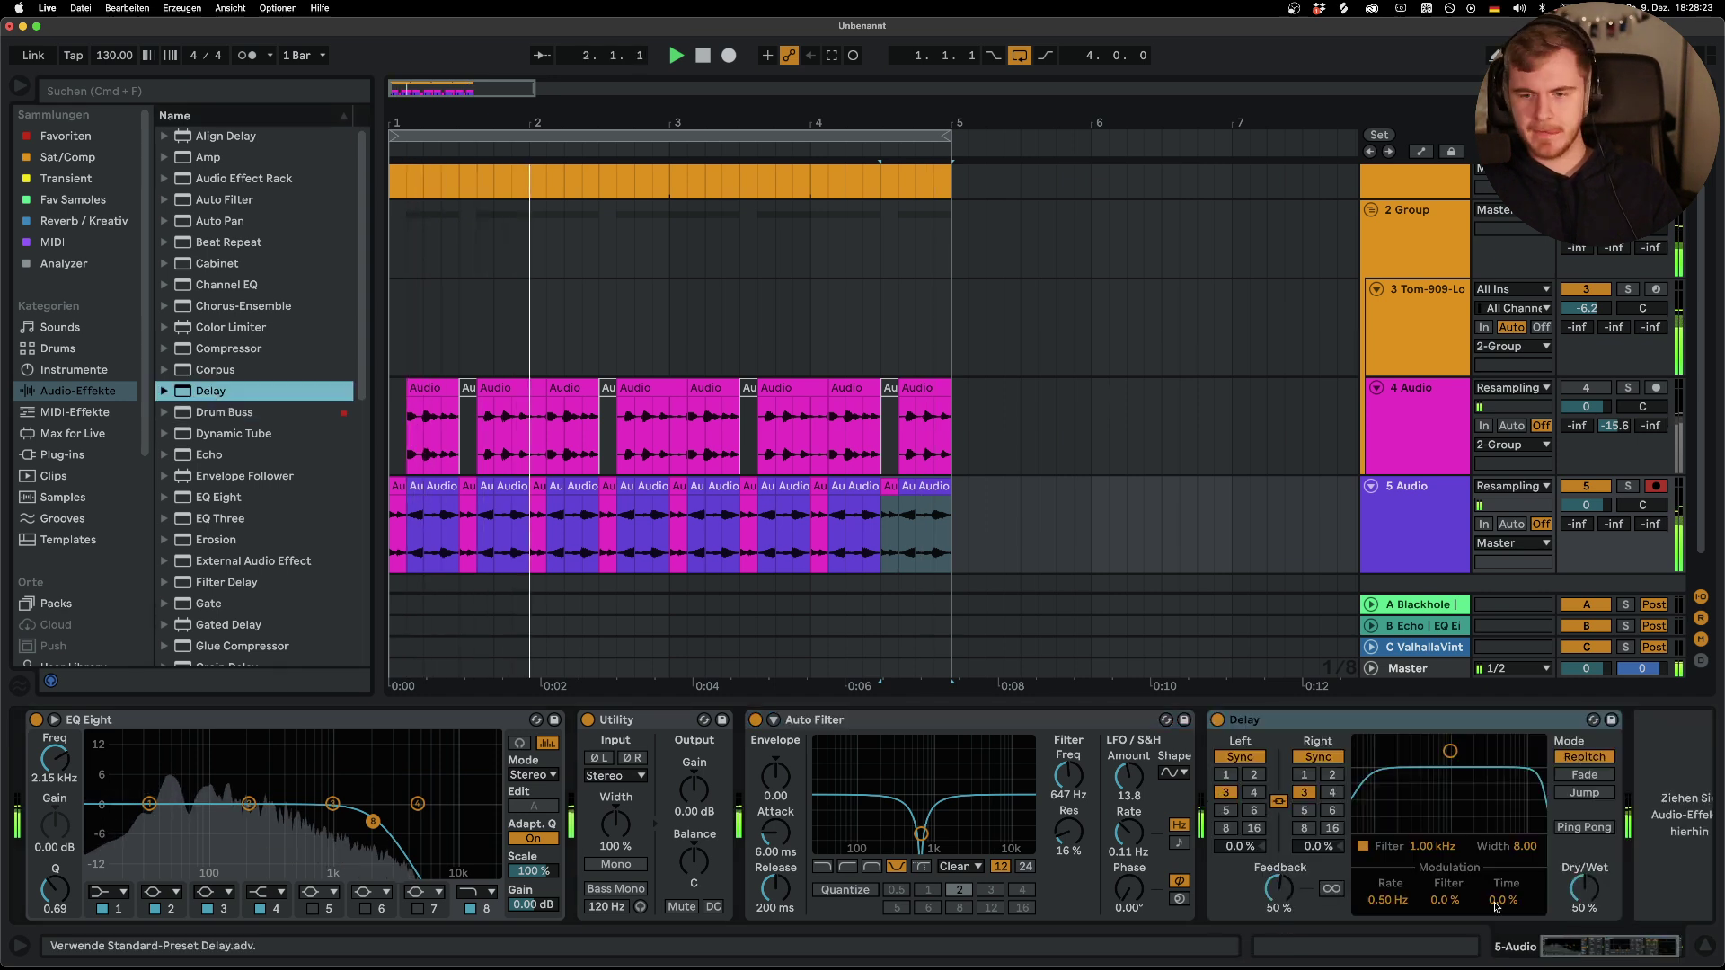
left_click_drag(1593, 879, 1587, 891)
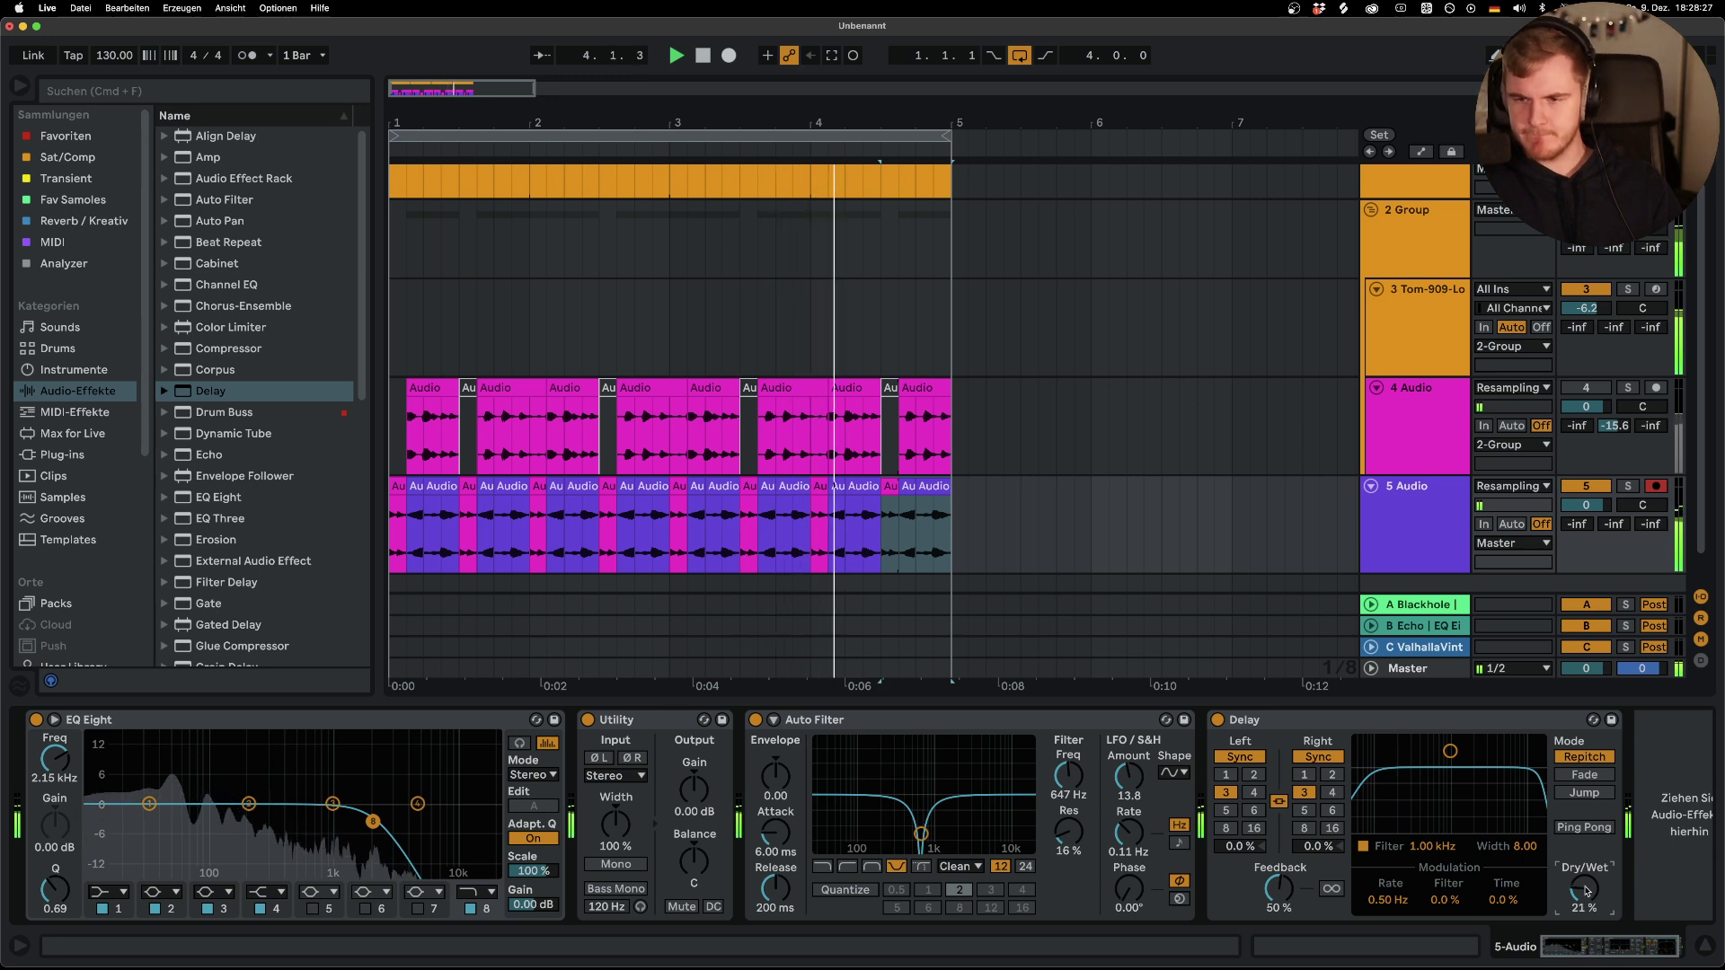
left_click(1376, 546)
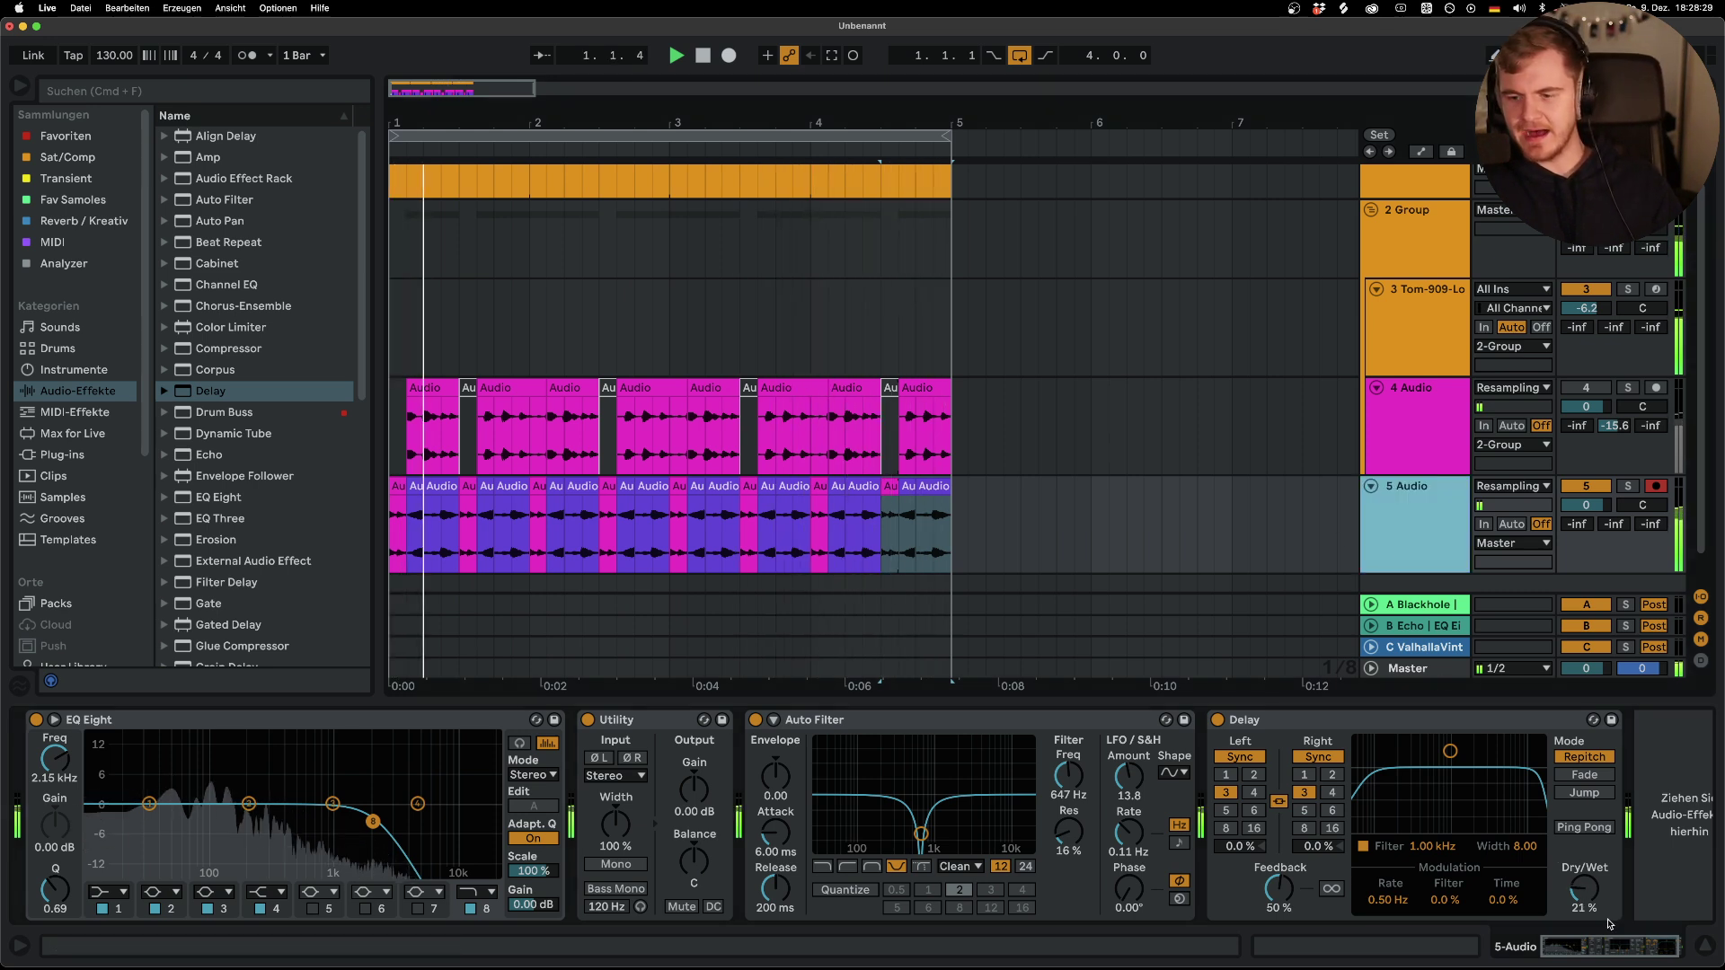
left_click_drag(1586, 890, 1586, 883)
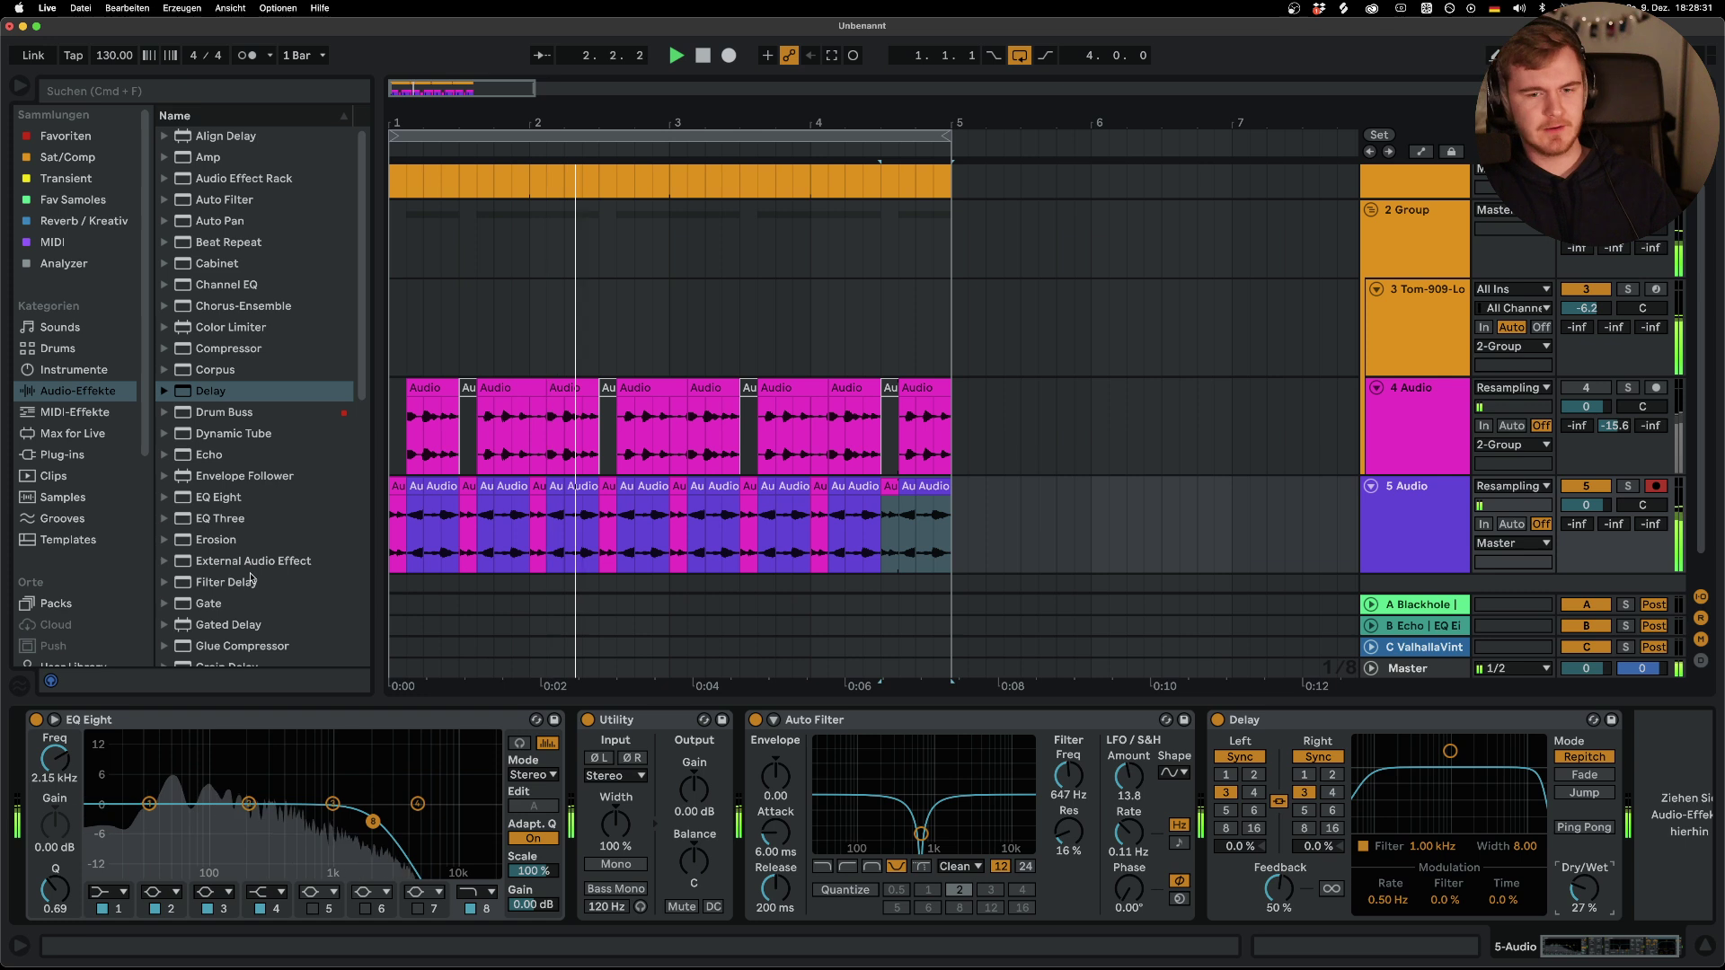
Copy the Auto Pan from the 2 Group track to the end of track 5's device chain
left_click(1379, 269)
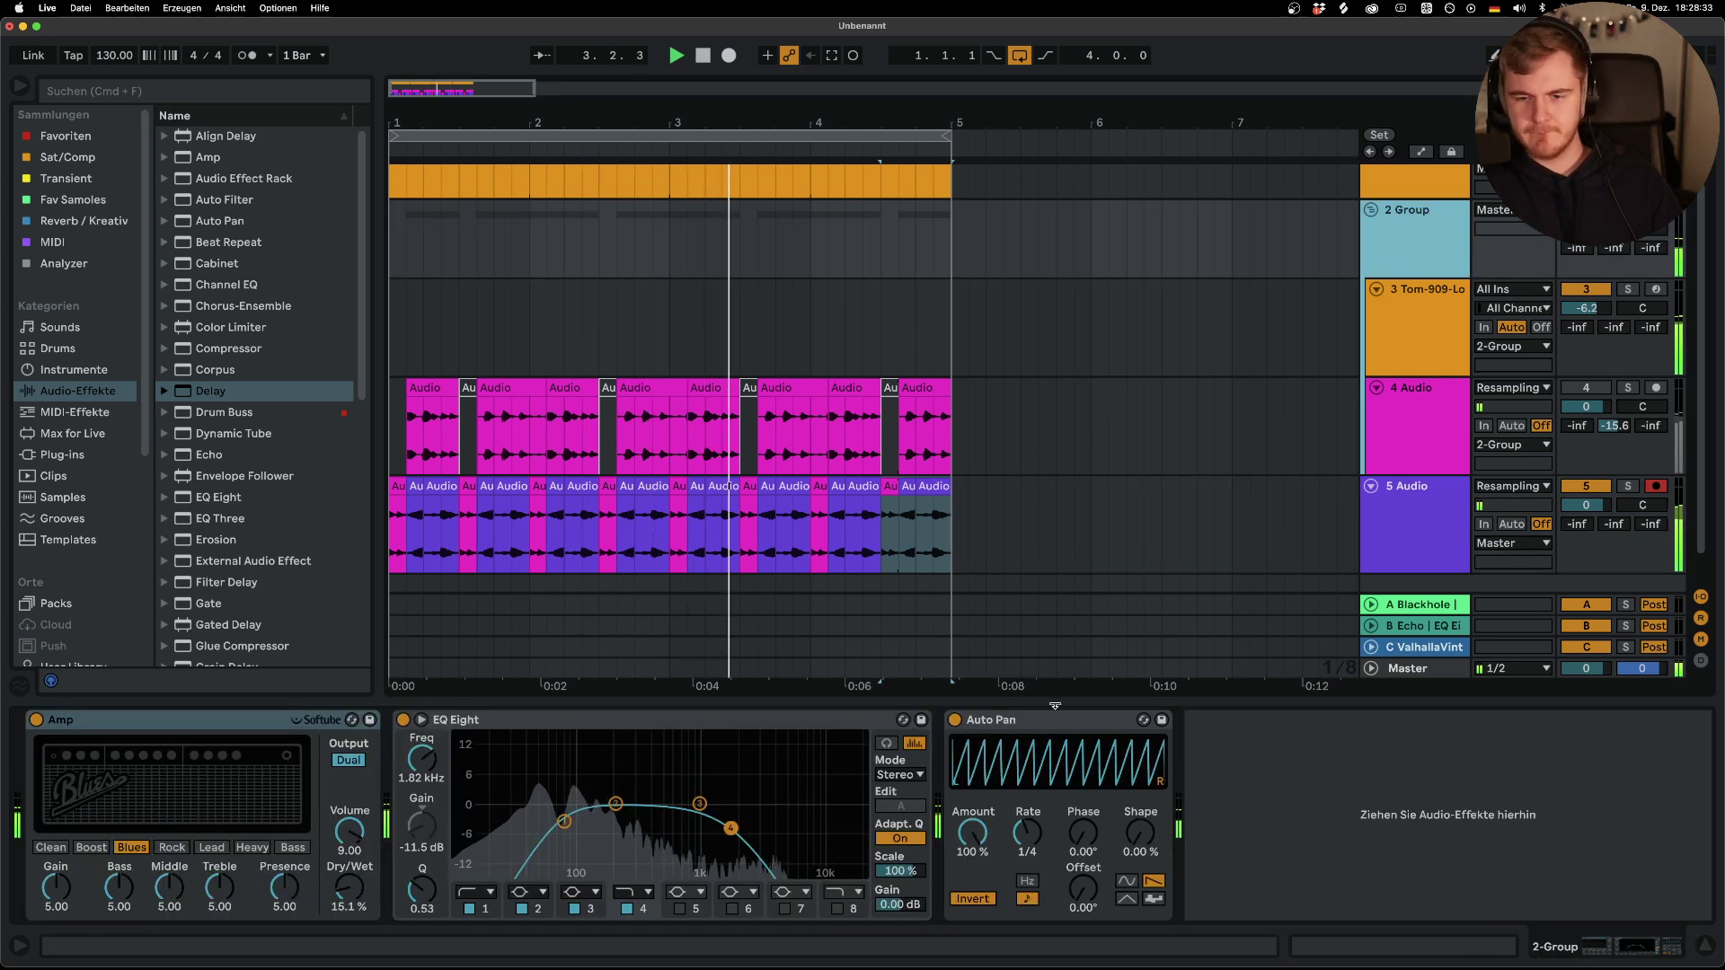
left_click(1307, 567)
key("super+v")
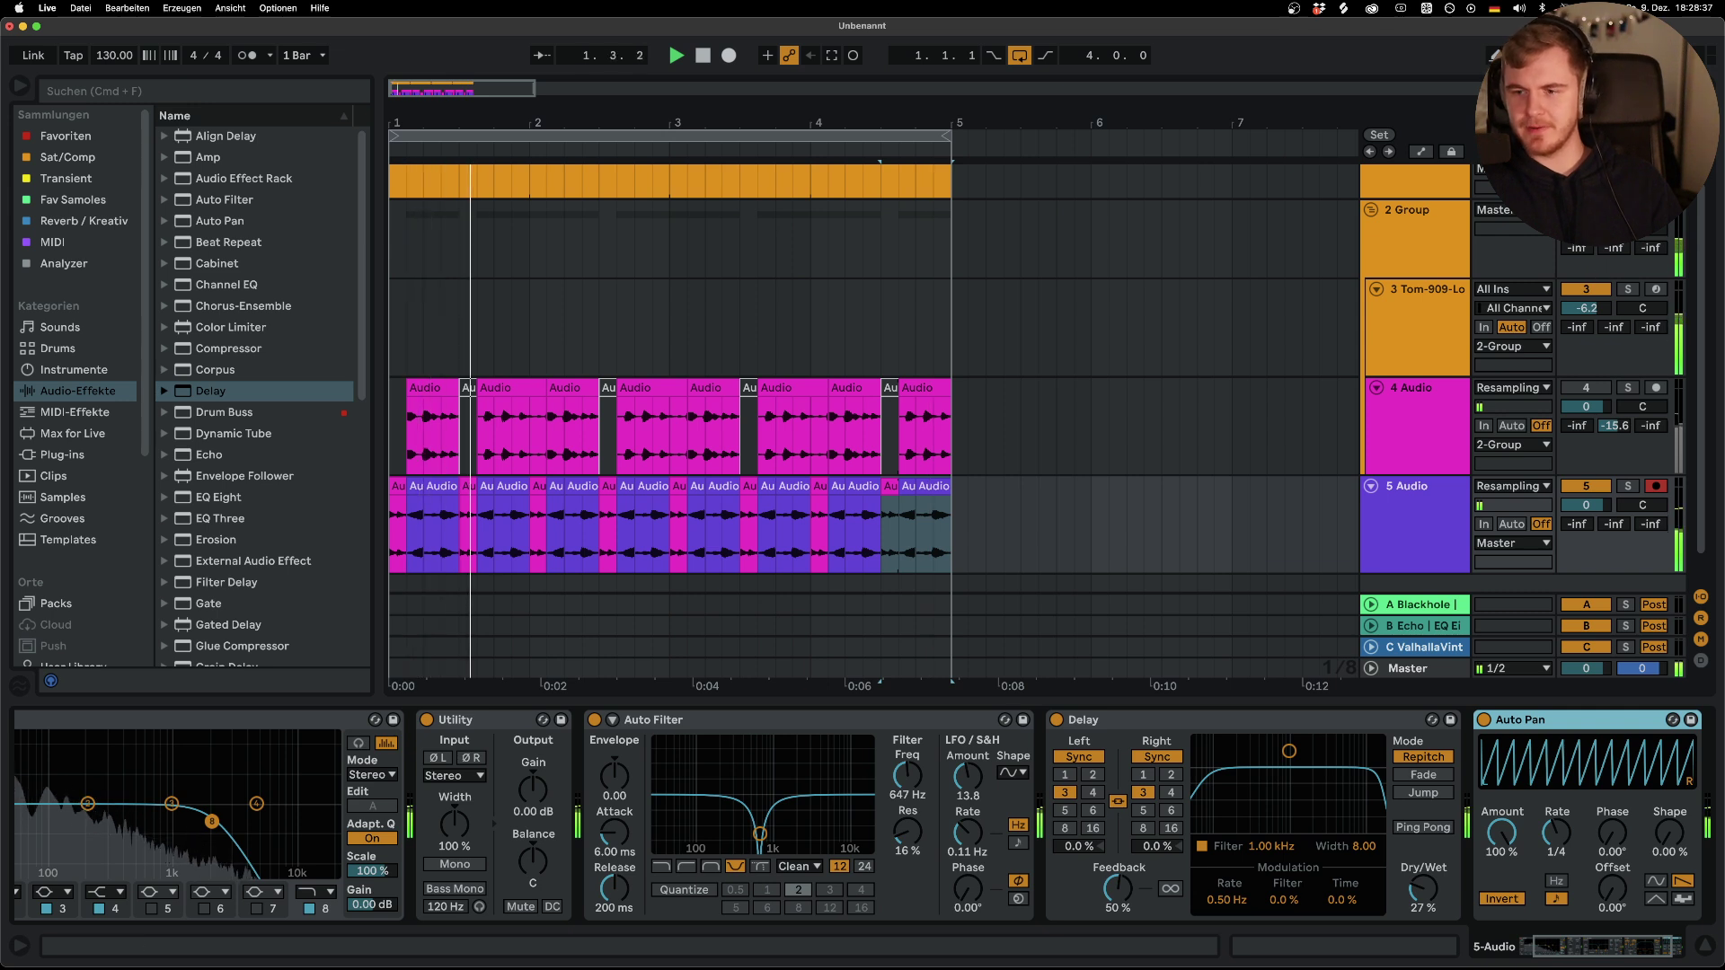
Reactivate track 4 Audio and move track 5 Audio into the 2 Group
left_click(1413, 228)
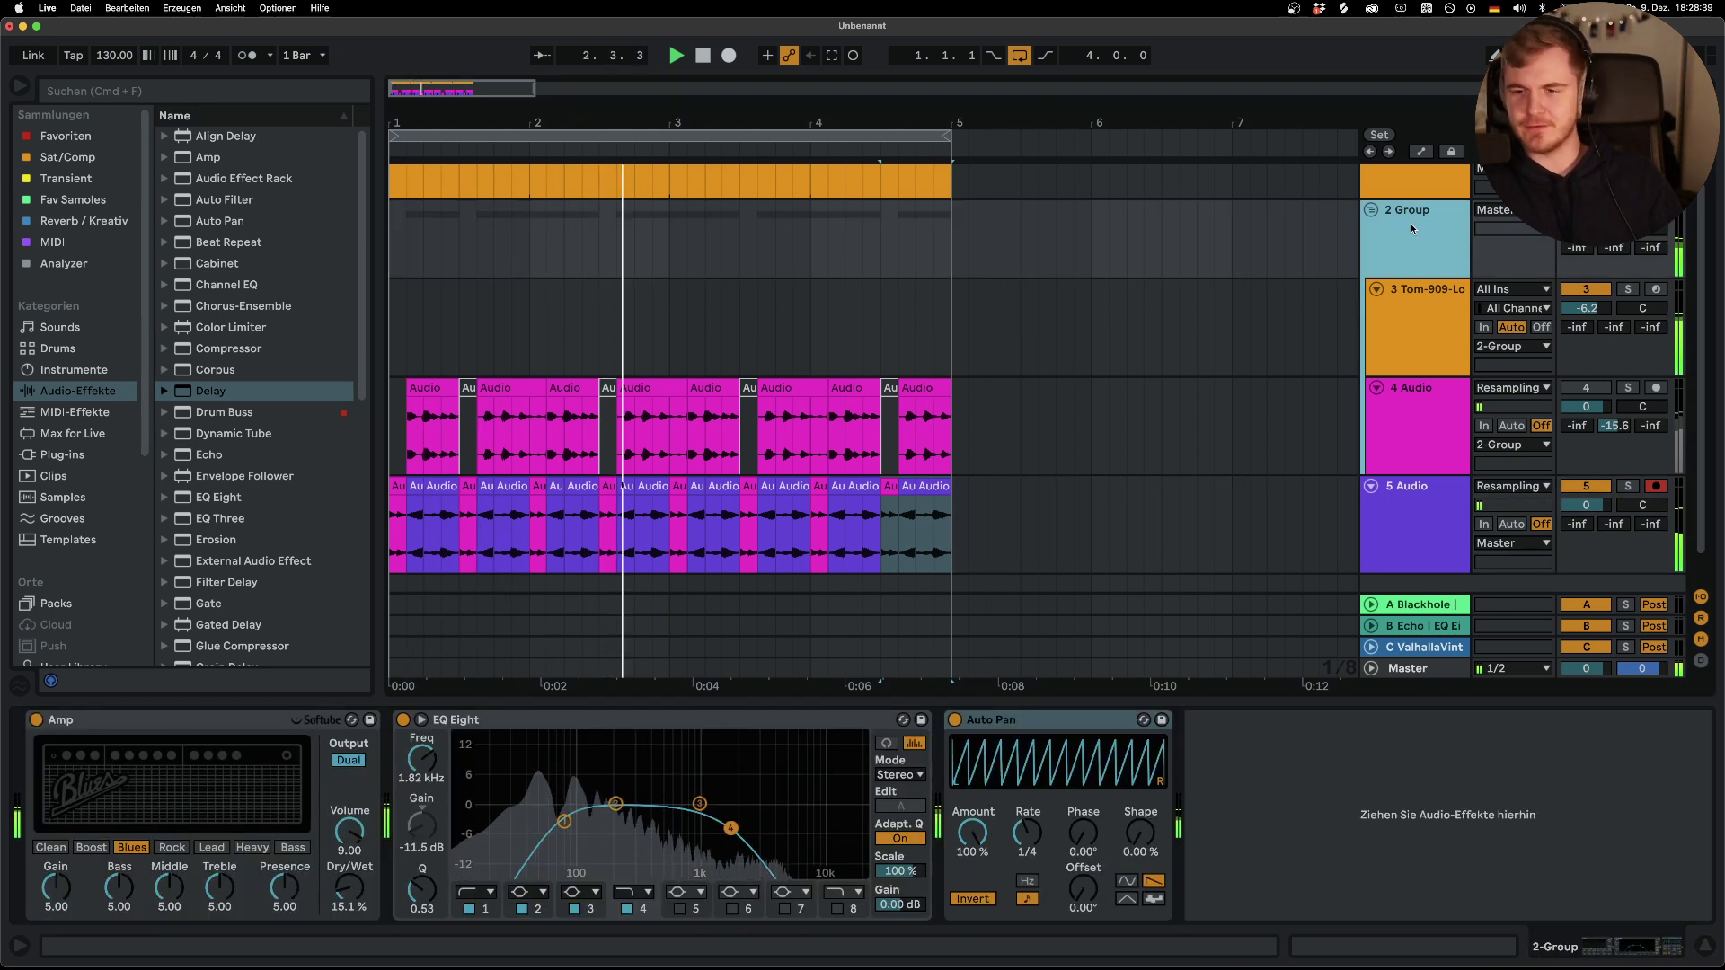
left_click(1440, 415)
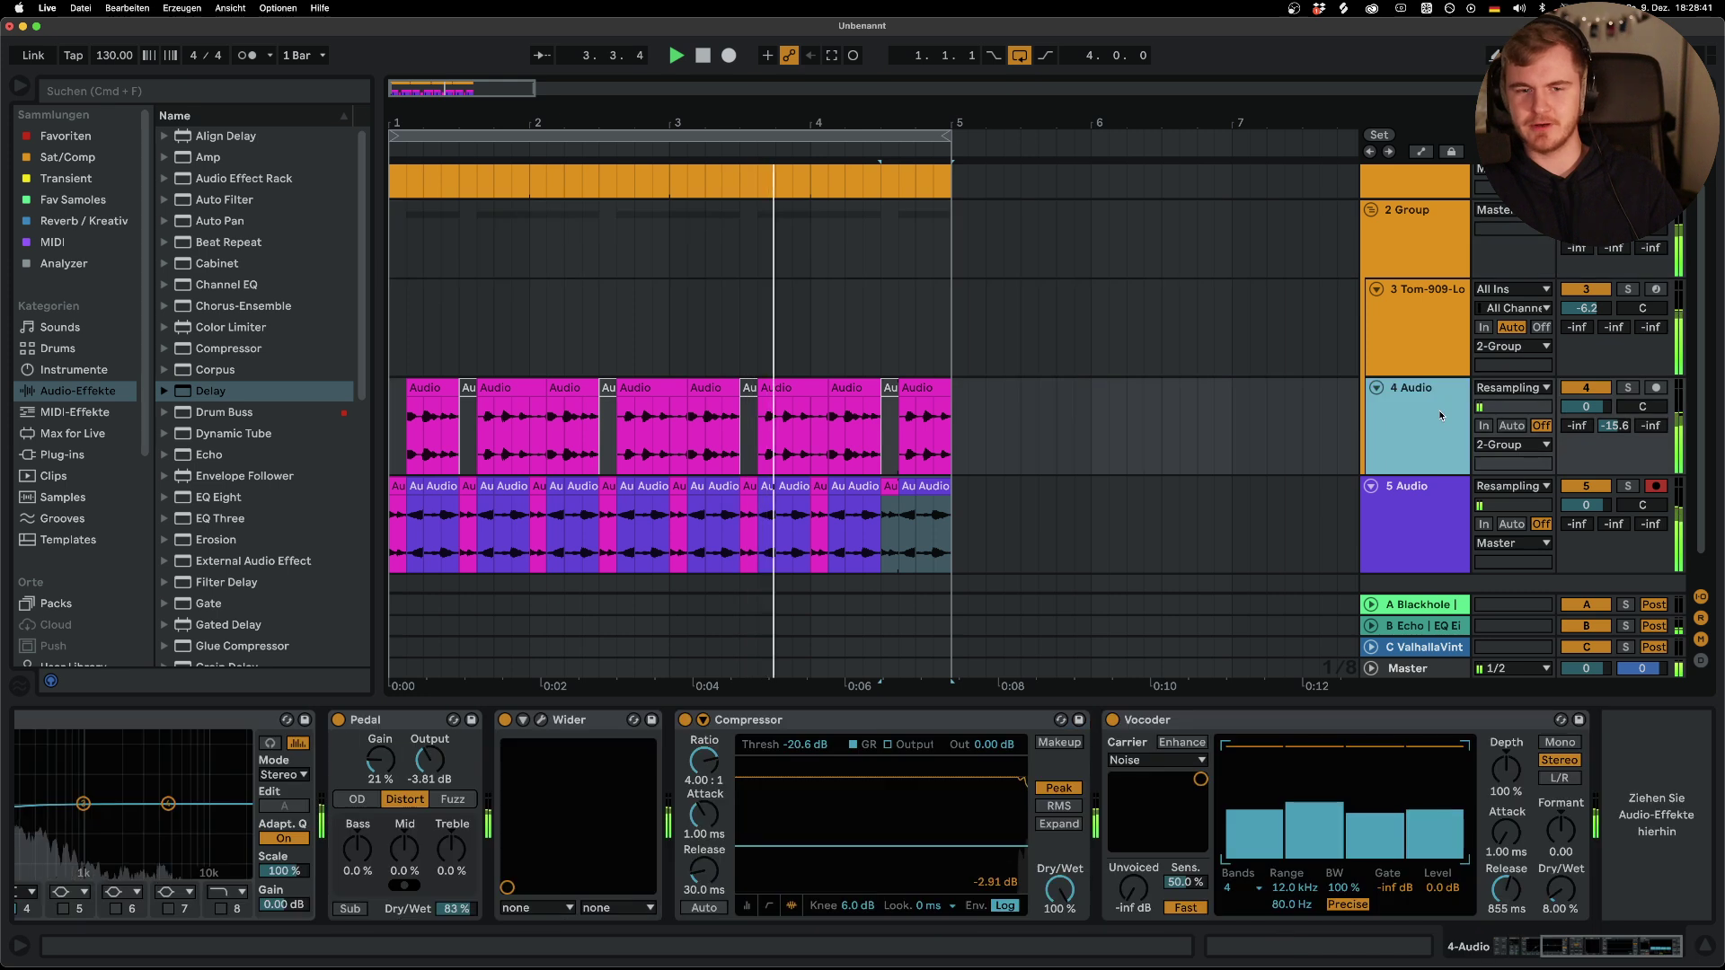
left_click(1420, 529)
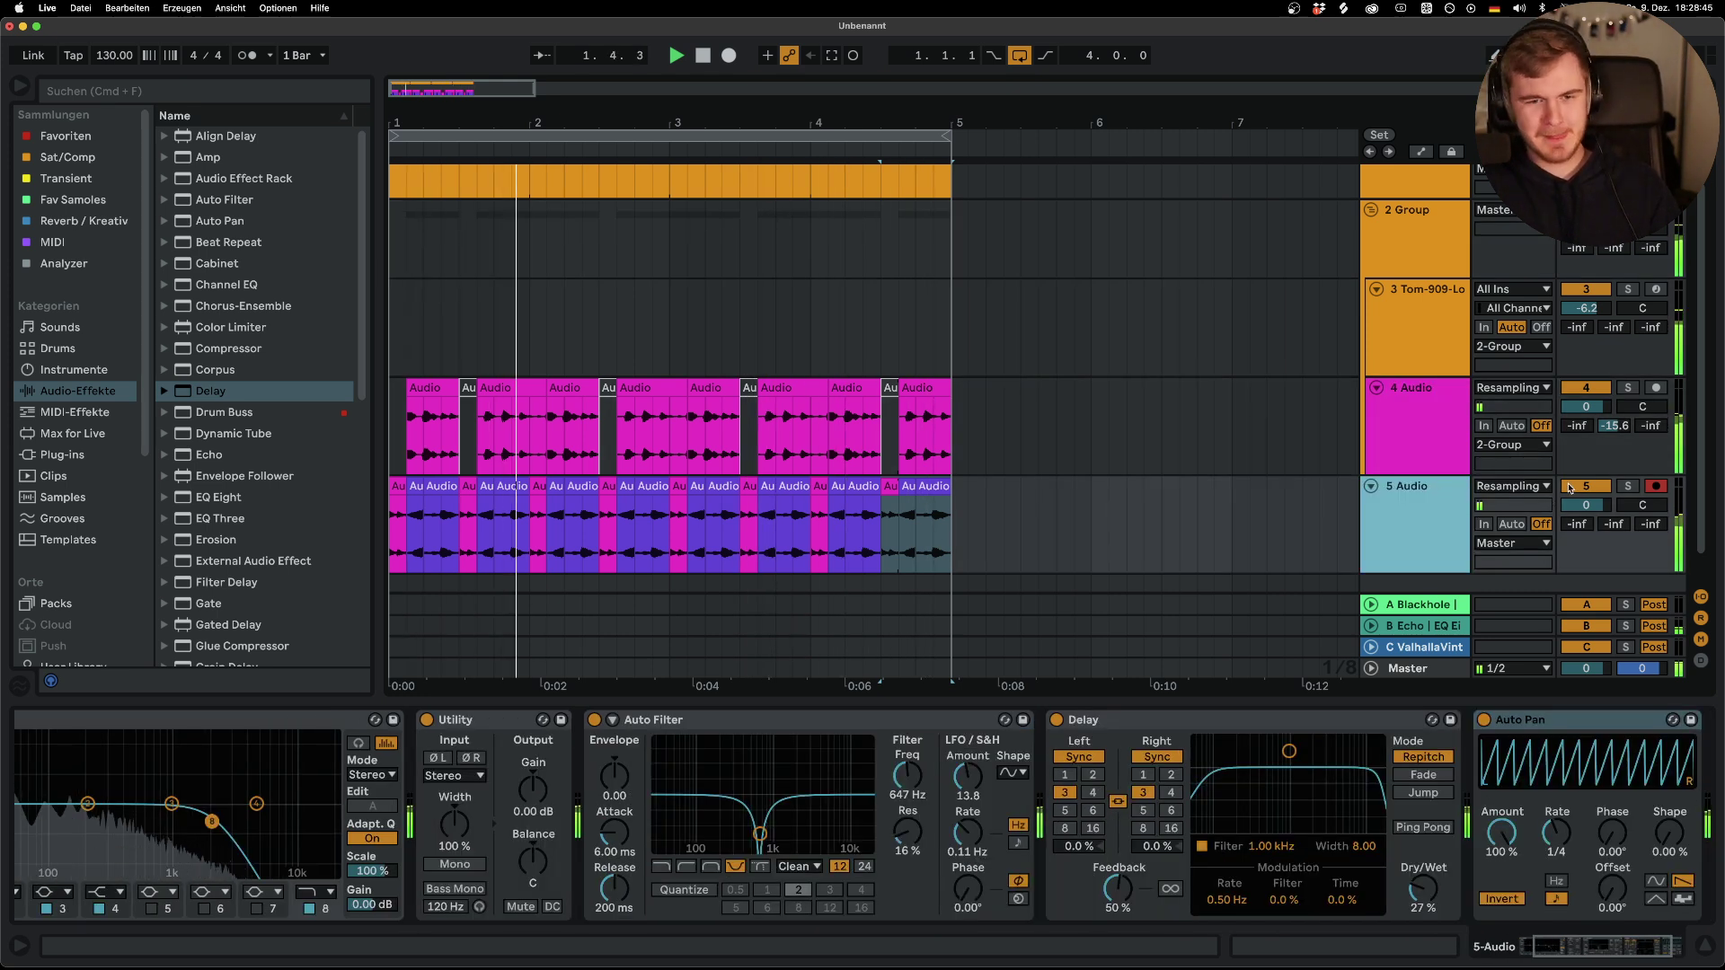
left_click_drag(1410, 454, 1410, 458)
left_click(1415, 254)
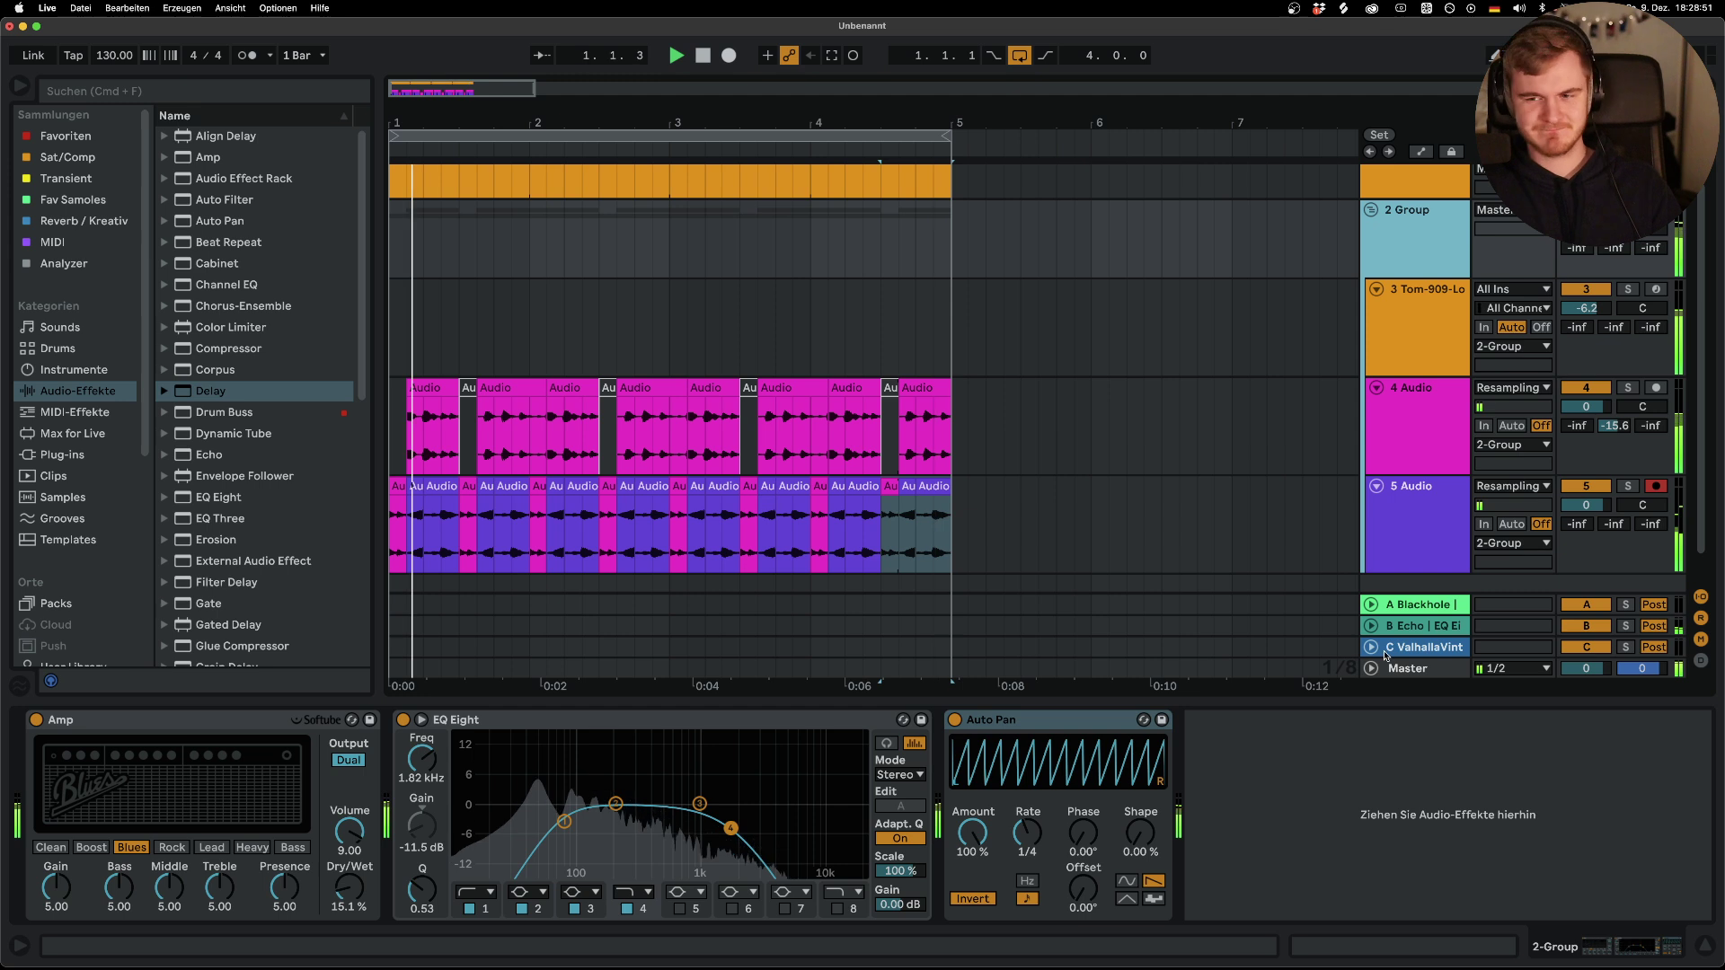
Add an EQ Eight after the Auto Pan on track 5 and make band 1 a low cut at 47.4 Hz
left_click(1415, 526)
scroll(642, 744, "right", 5)
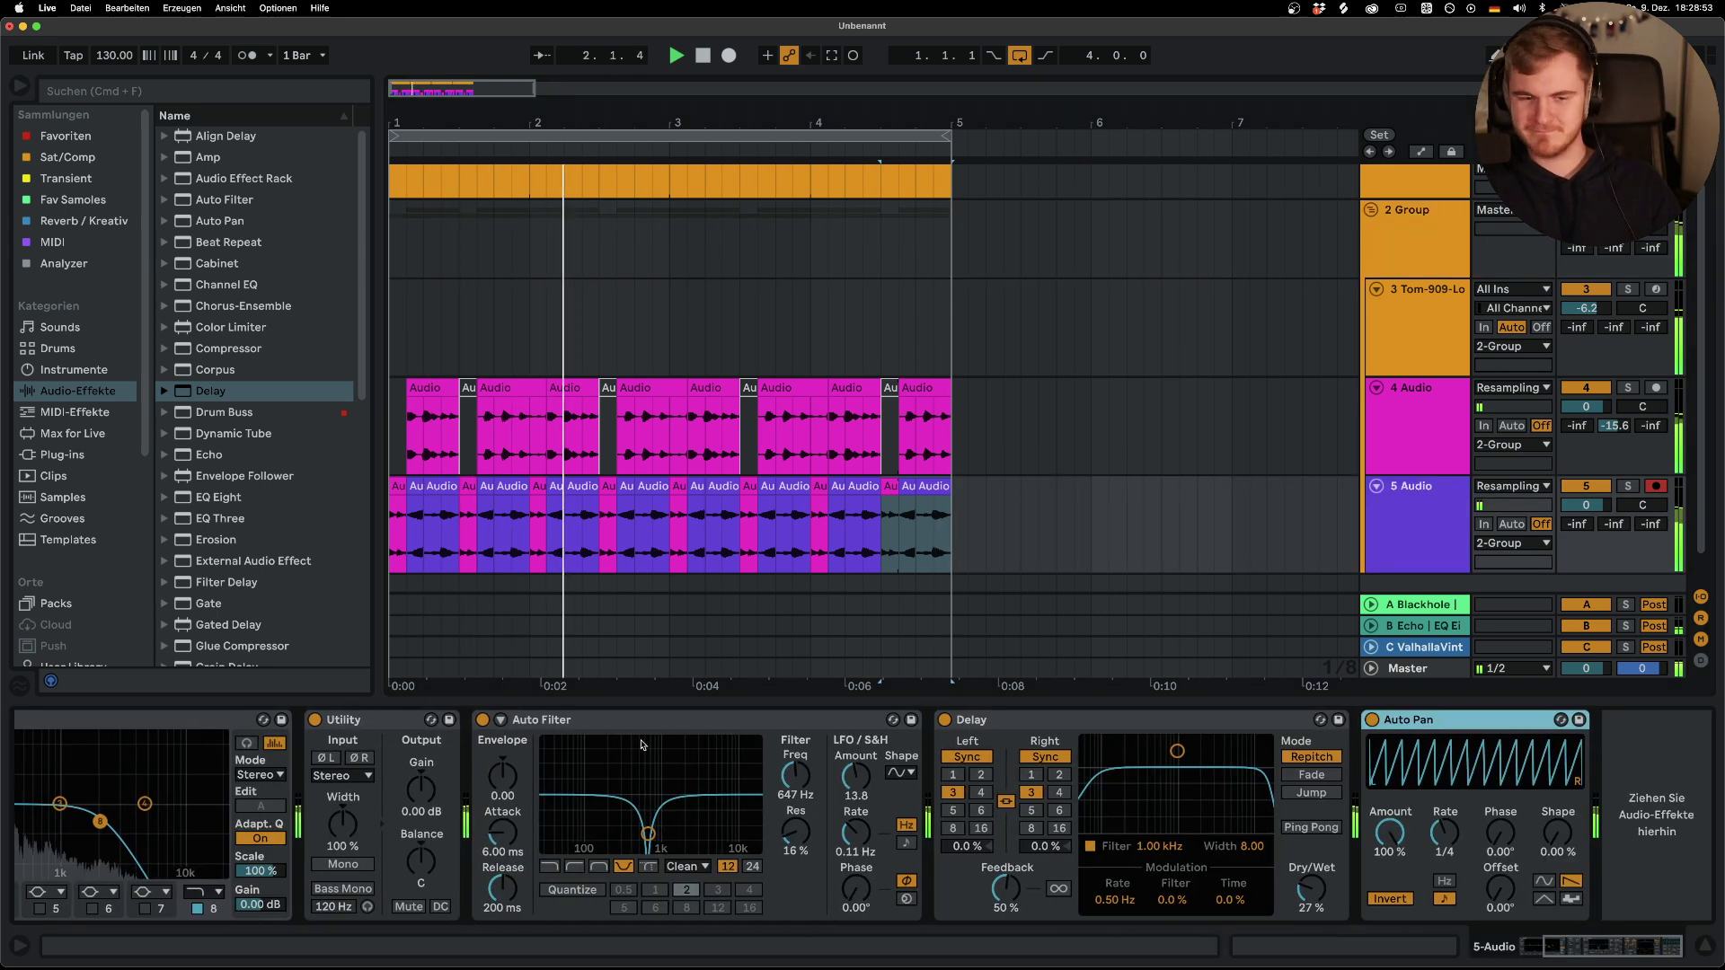
double_click(220, 497)
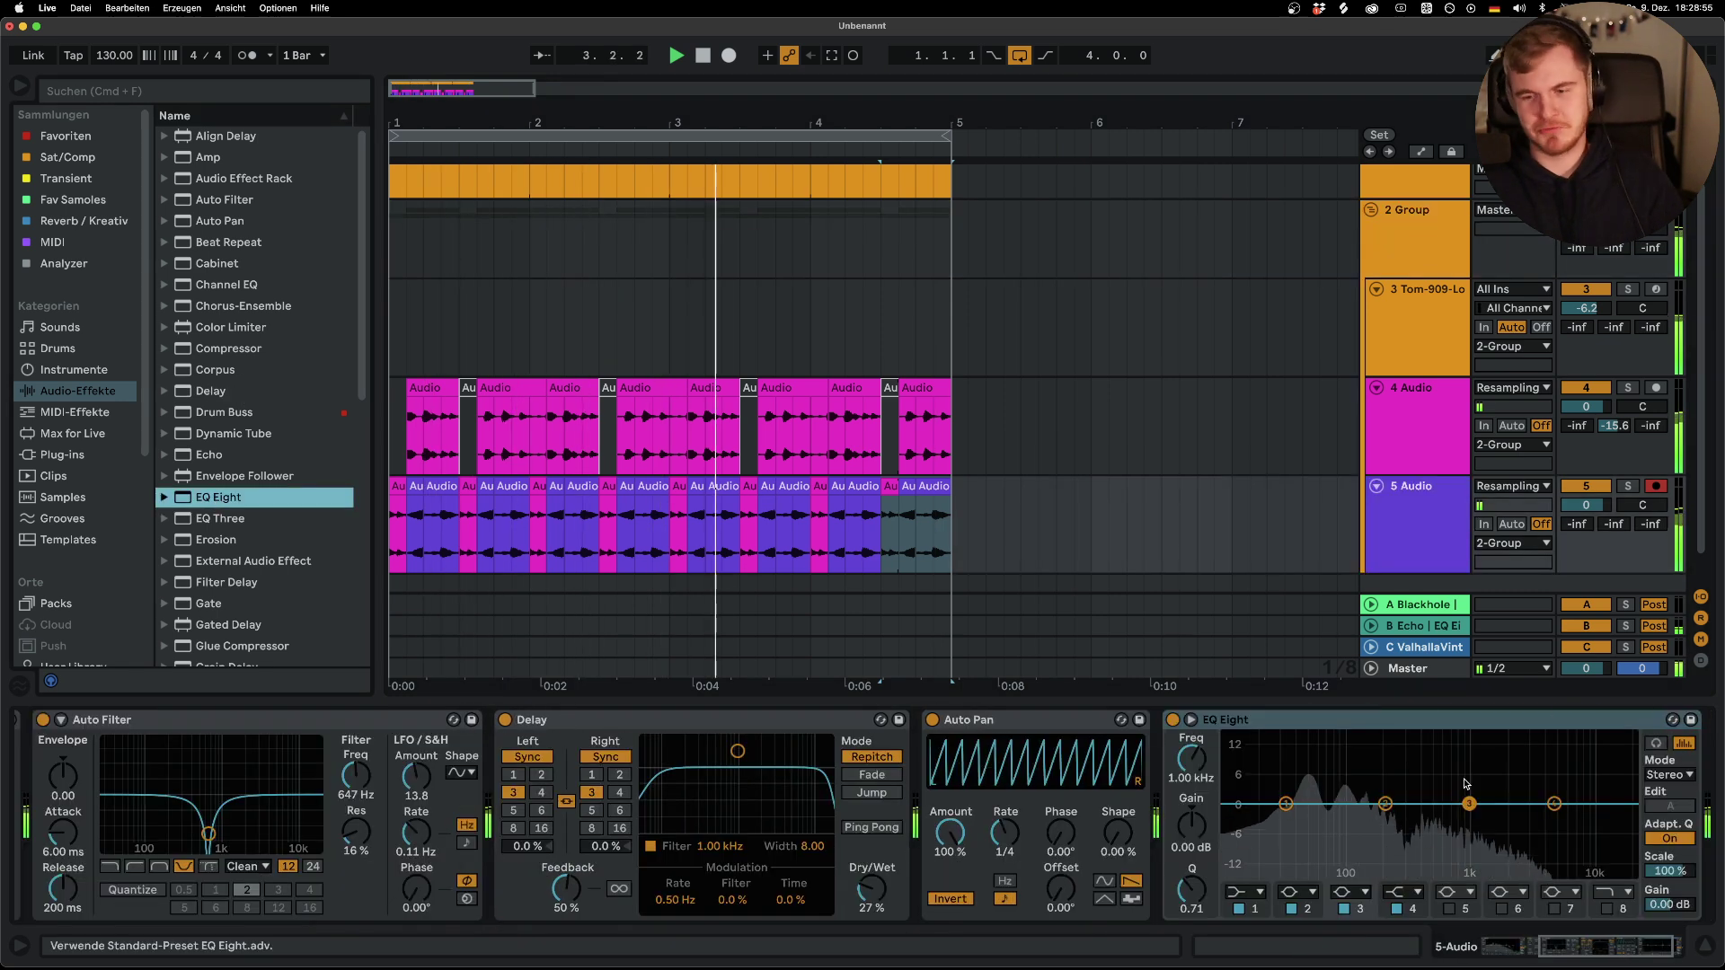
left_click(1245, 892)
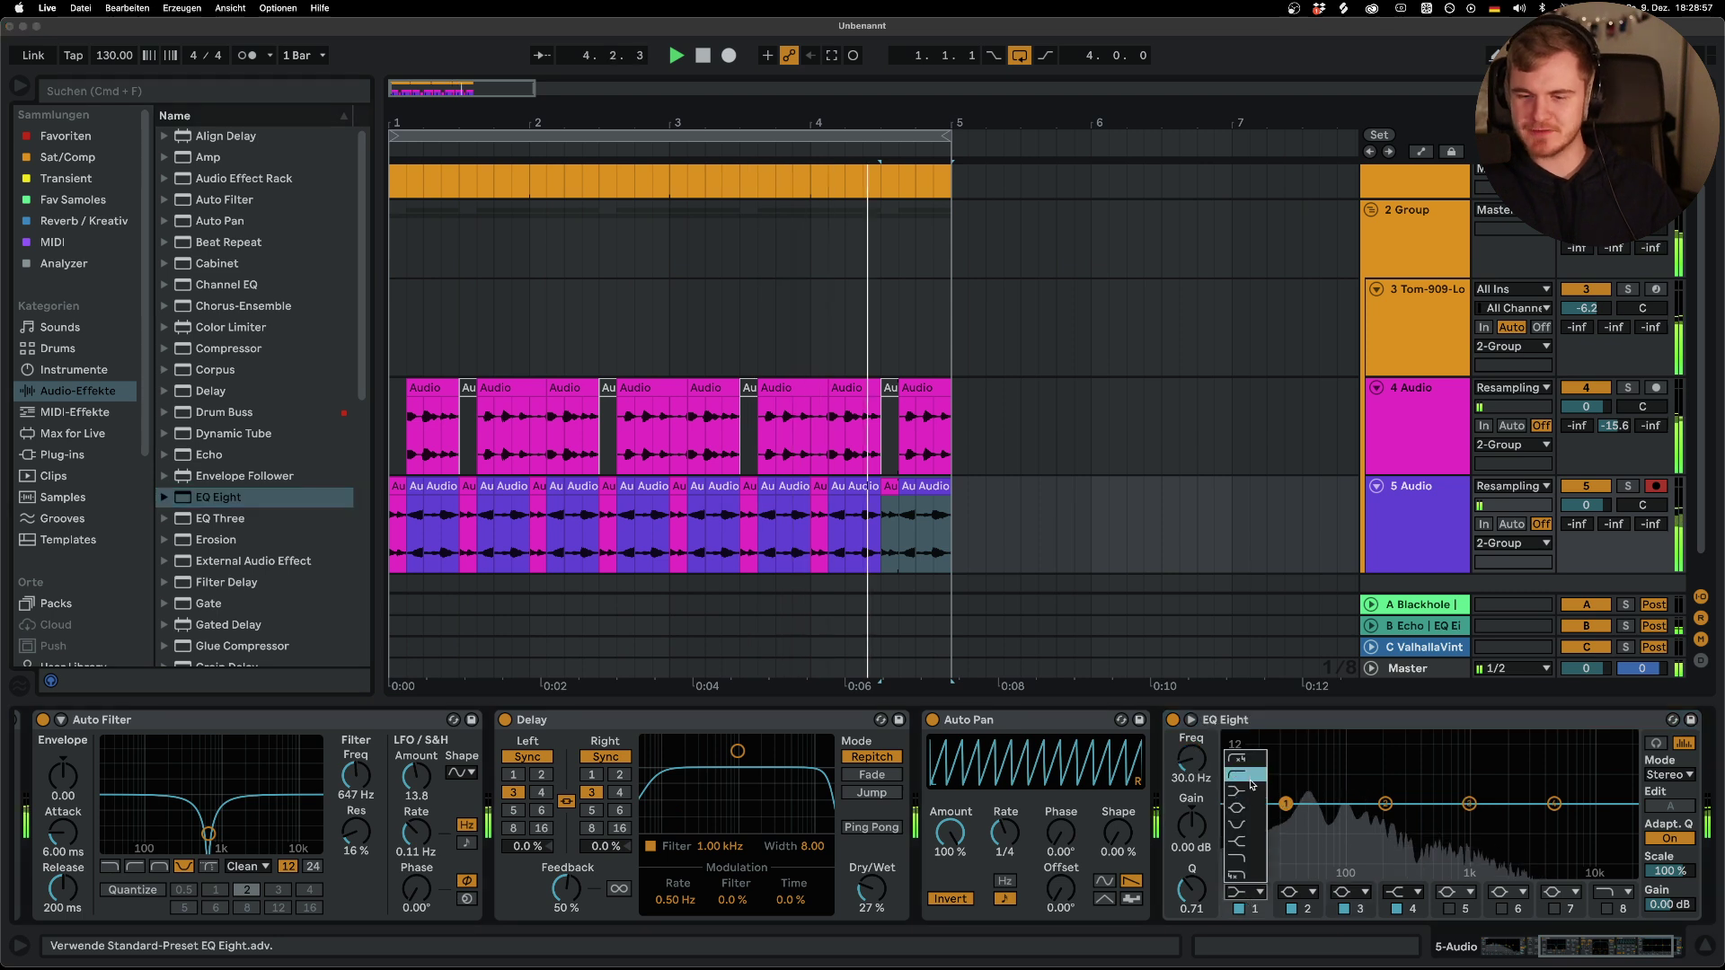
left_click(1251, 781)
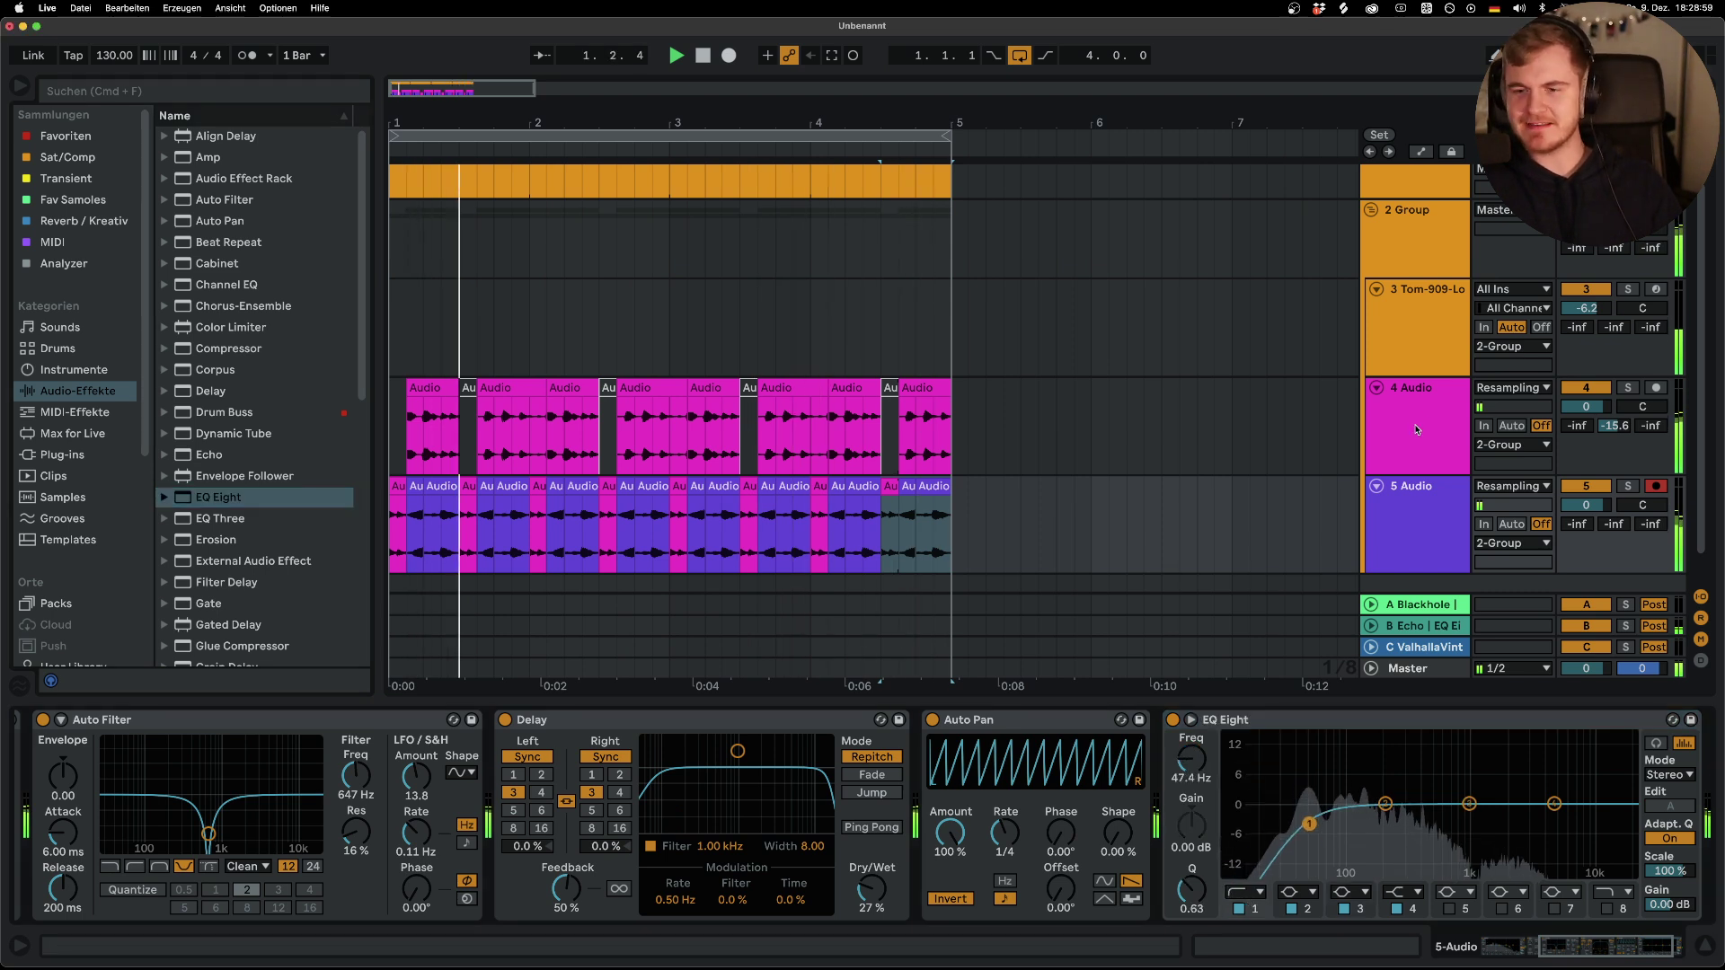
Deactivate the Tom-909 track
key("Up")
key("Up")
key("Up")
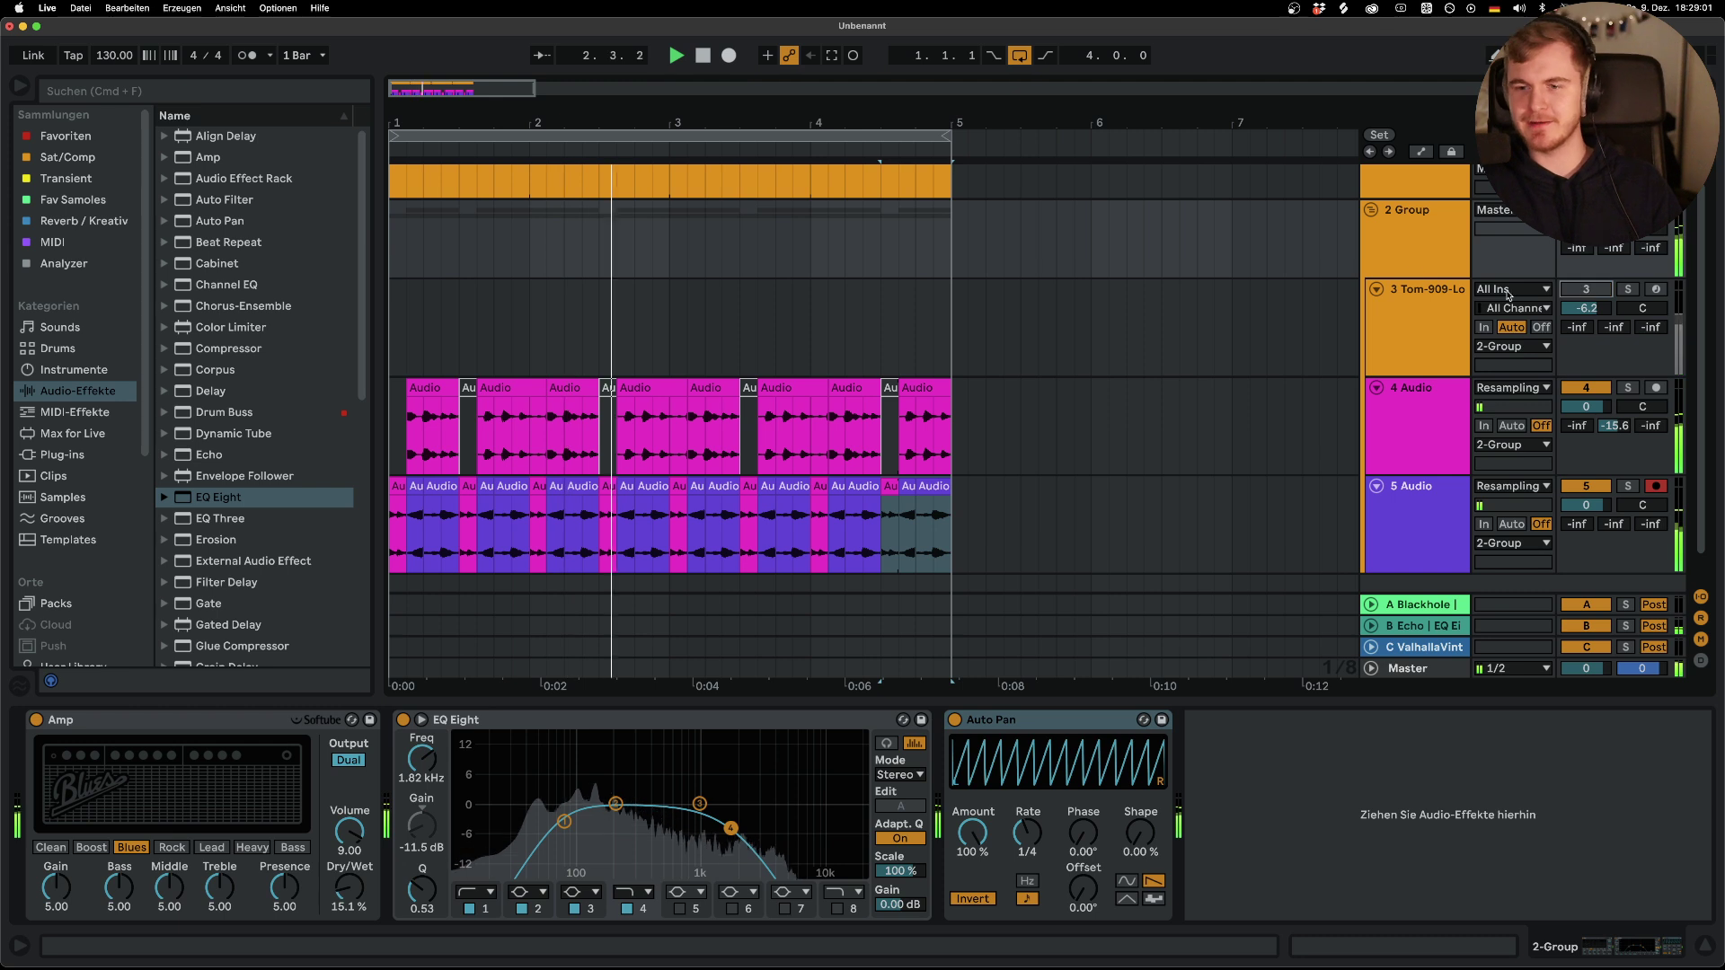
Enable band 8 of track 4's EQ Eight as a high cut at 1.47 kHz
left_click(1413, 385)
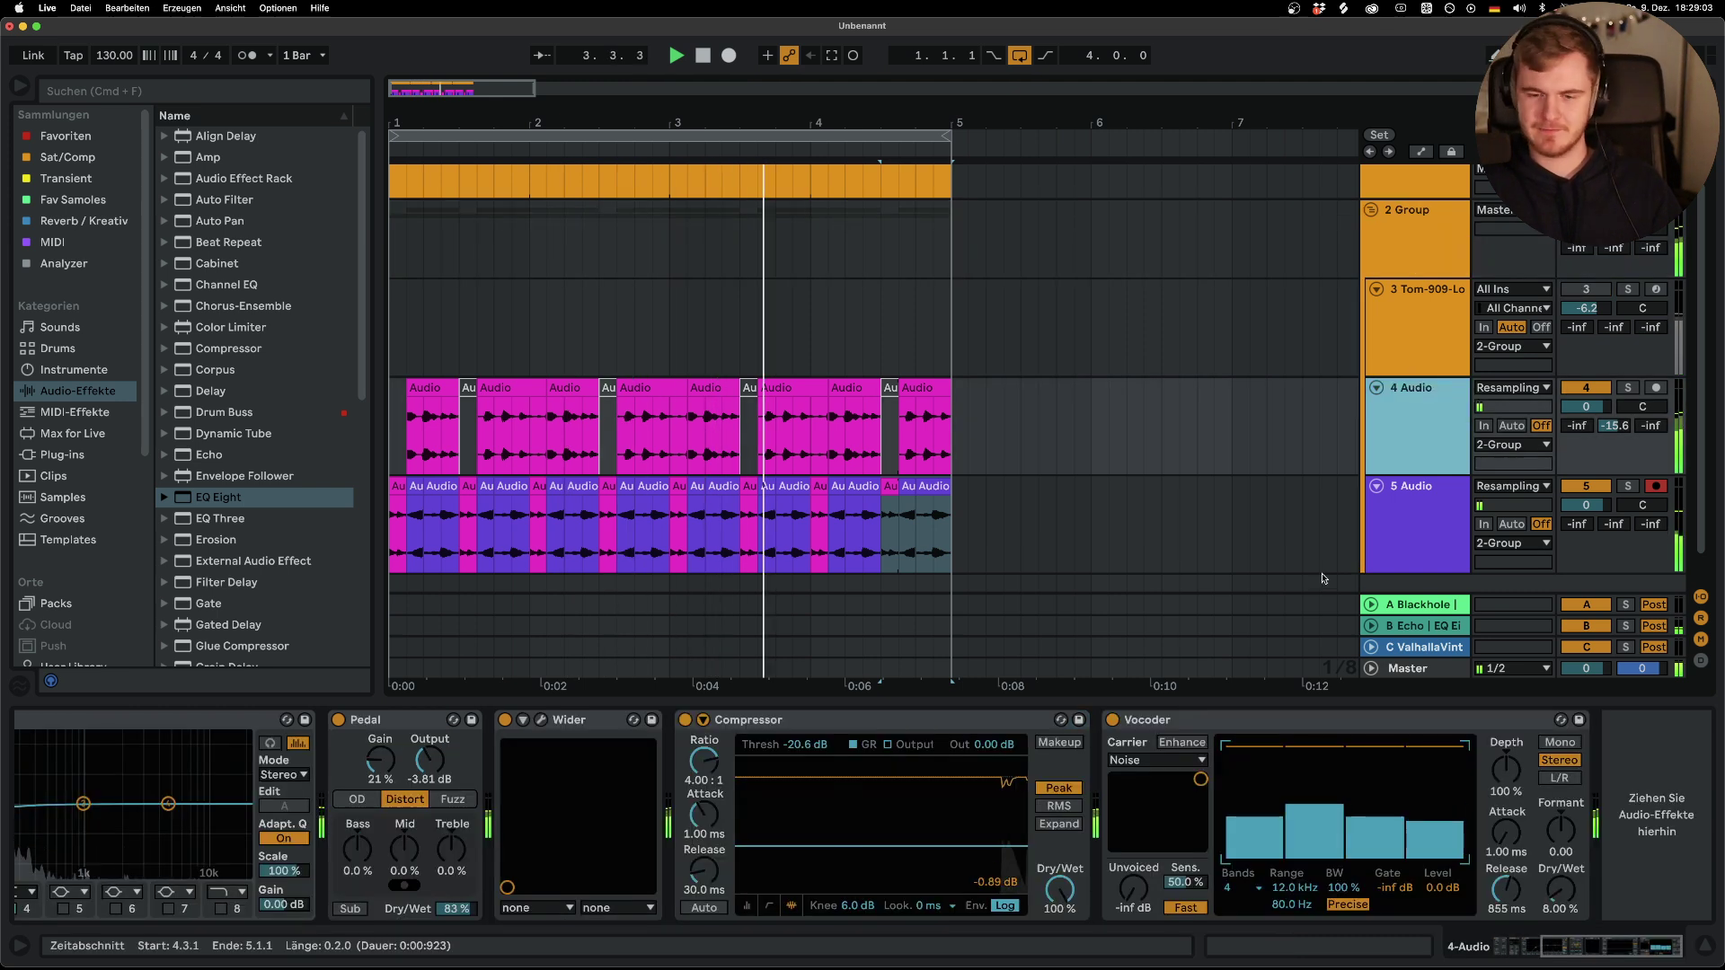
scroll(537, 923, "left", 4)
left_click(539, 908)
left_click_drag(395, 828, 420, 823)
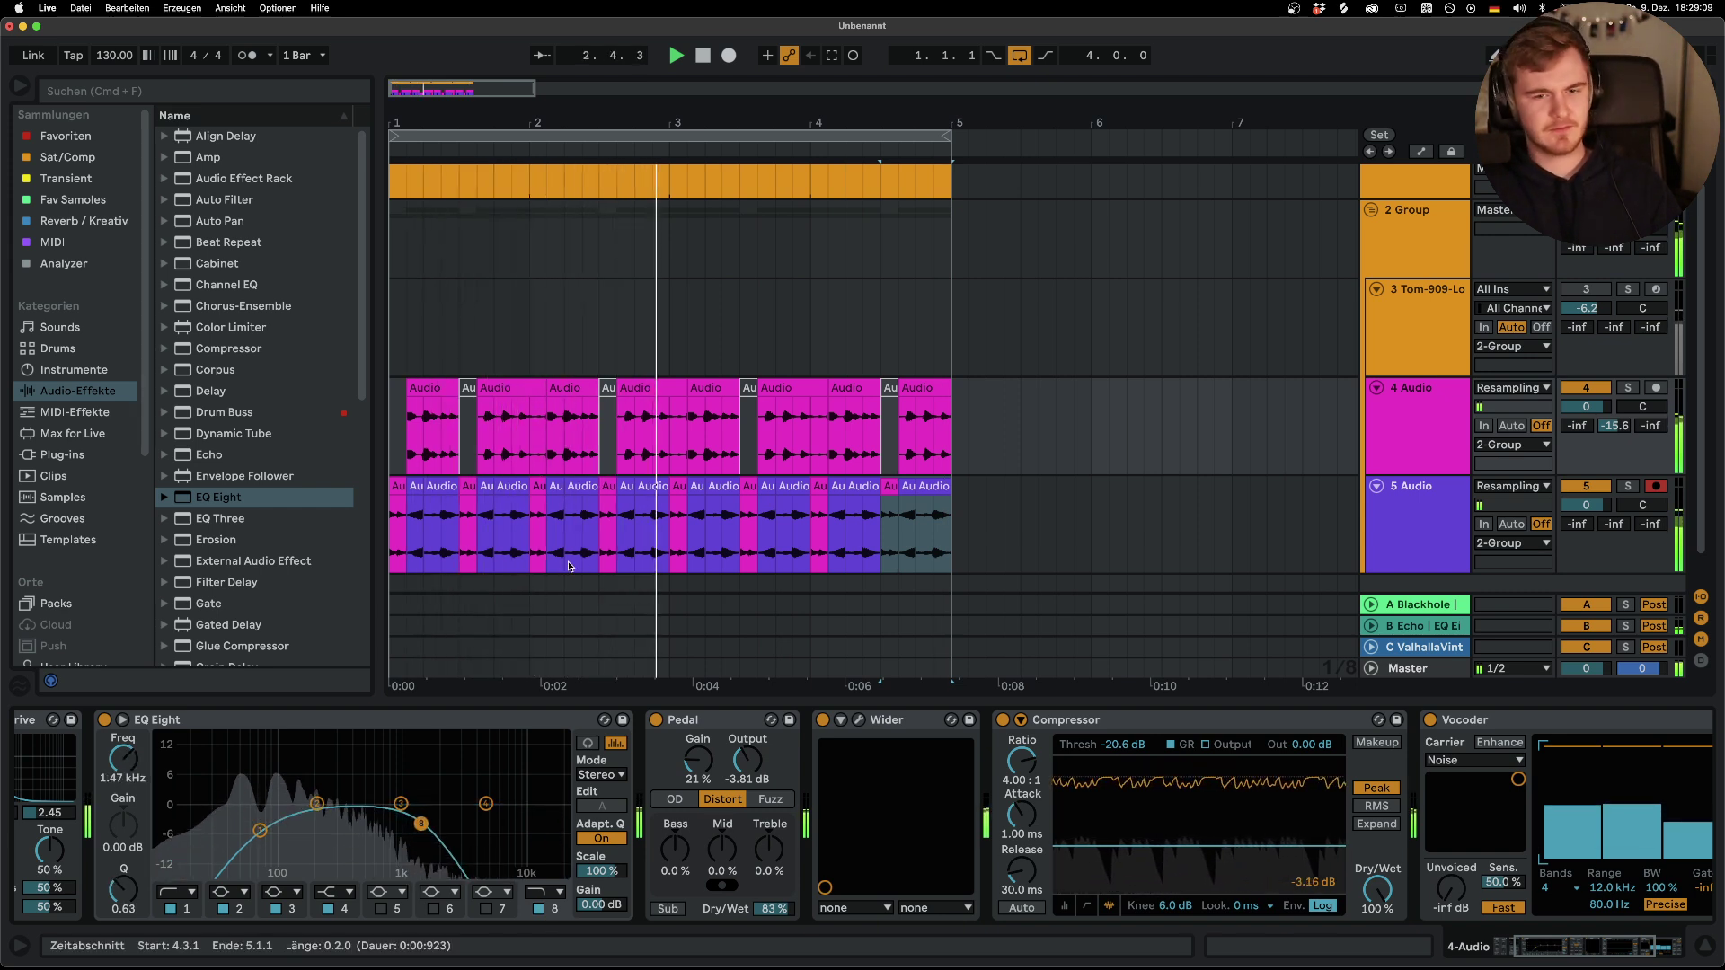